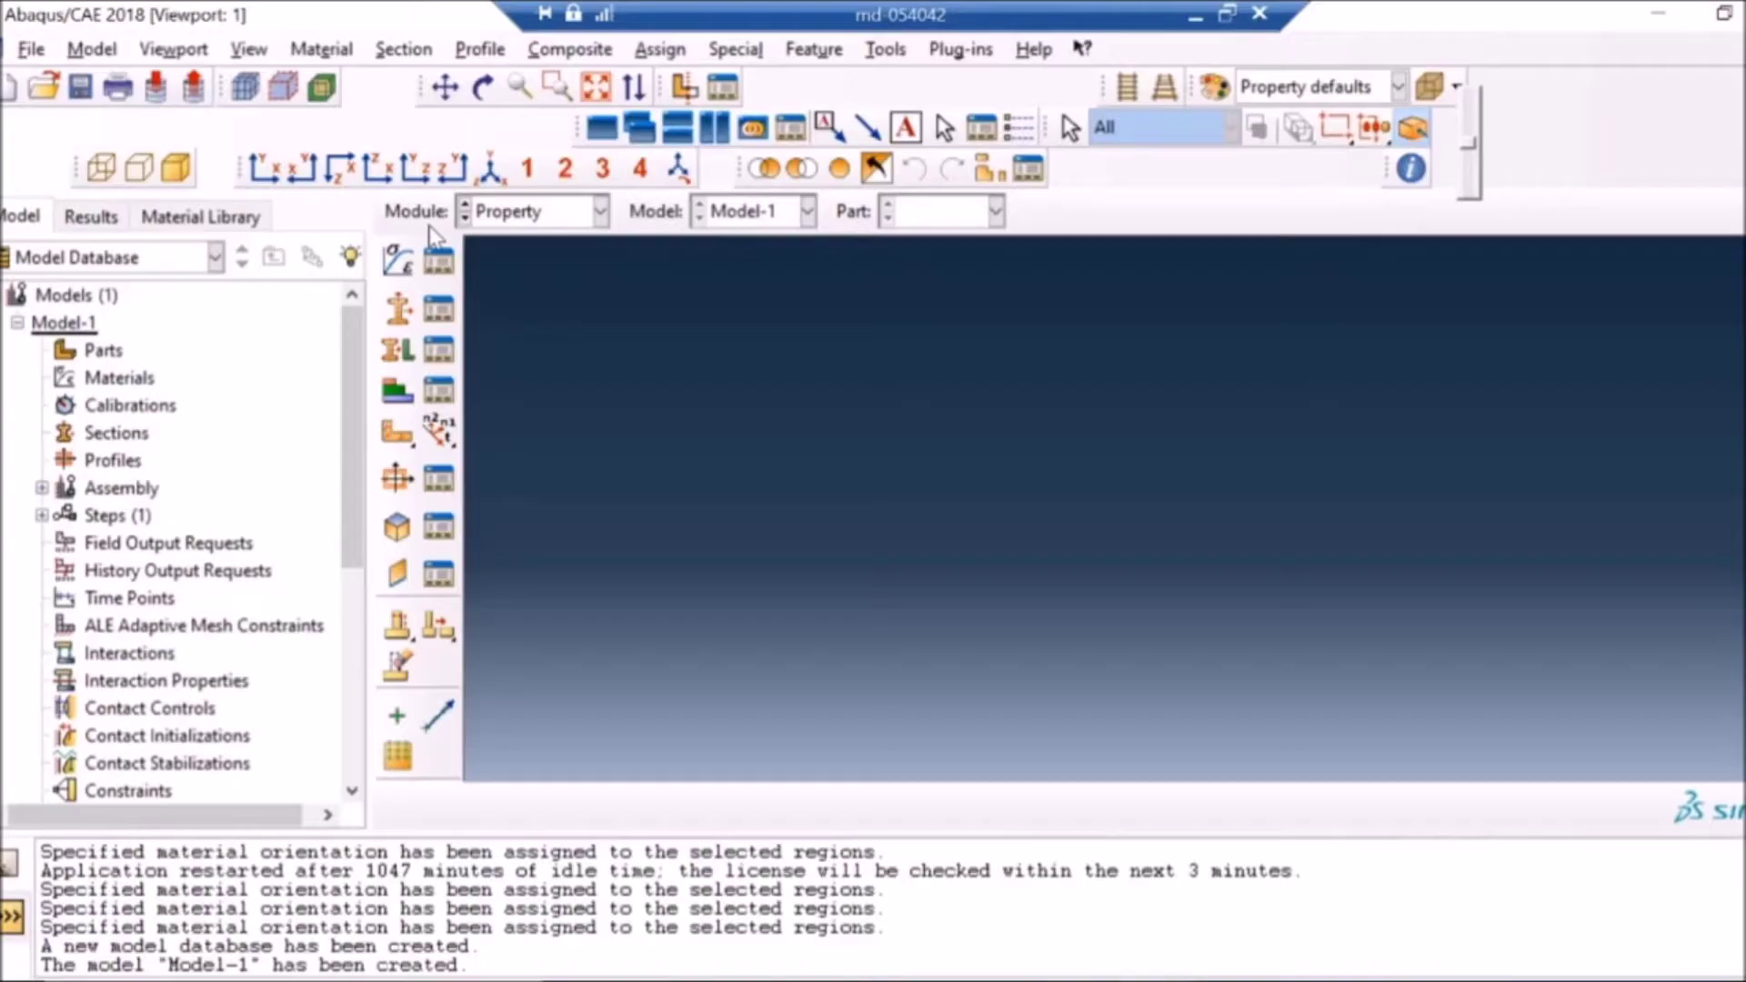
Step: In the Part module, sketch a rectangle and extrude it 20 deep as a 3D deformable solid
click(492, 217)
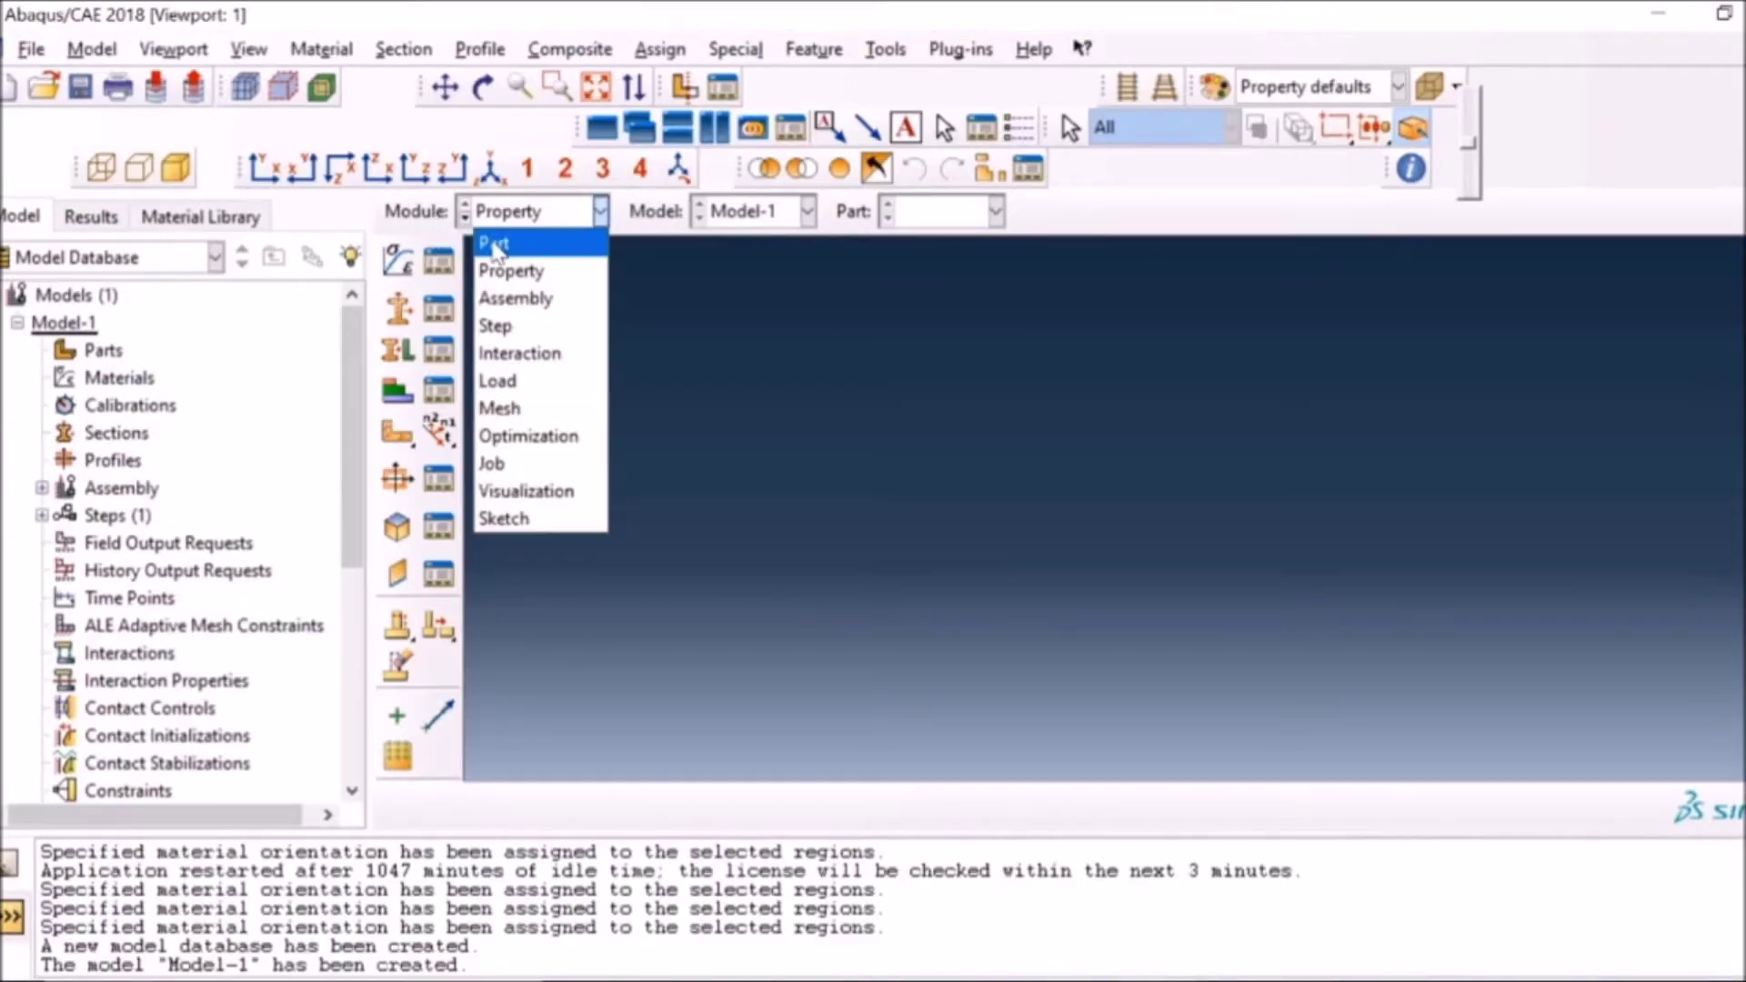
click(492, 244)
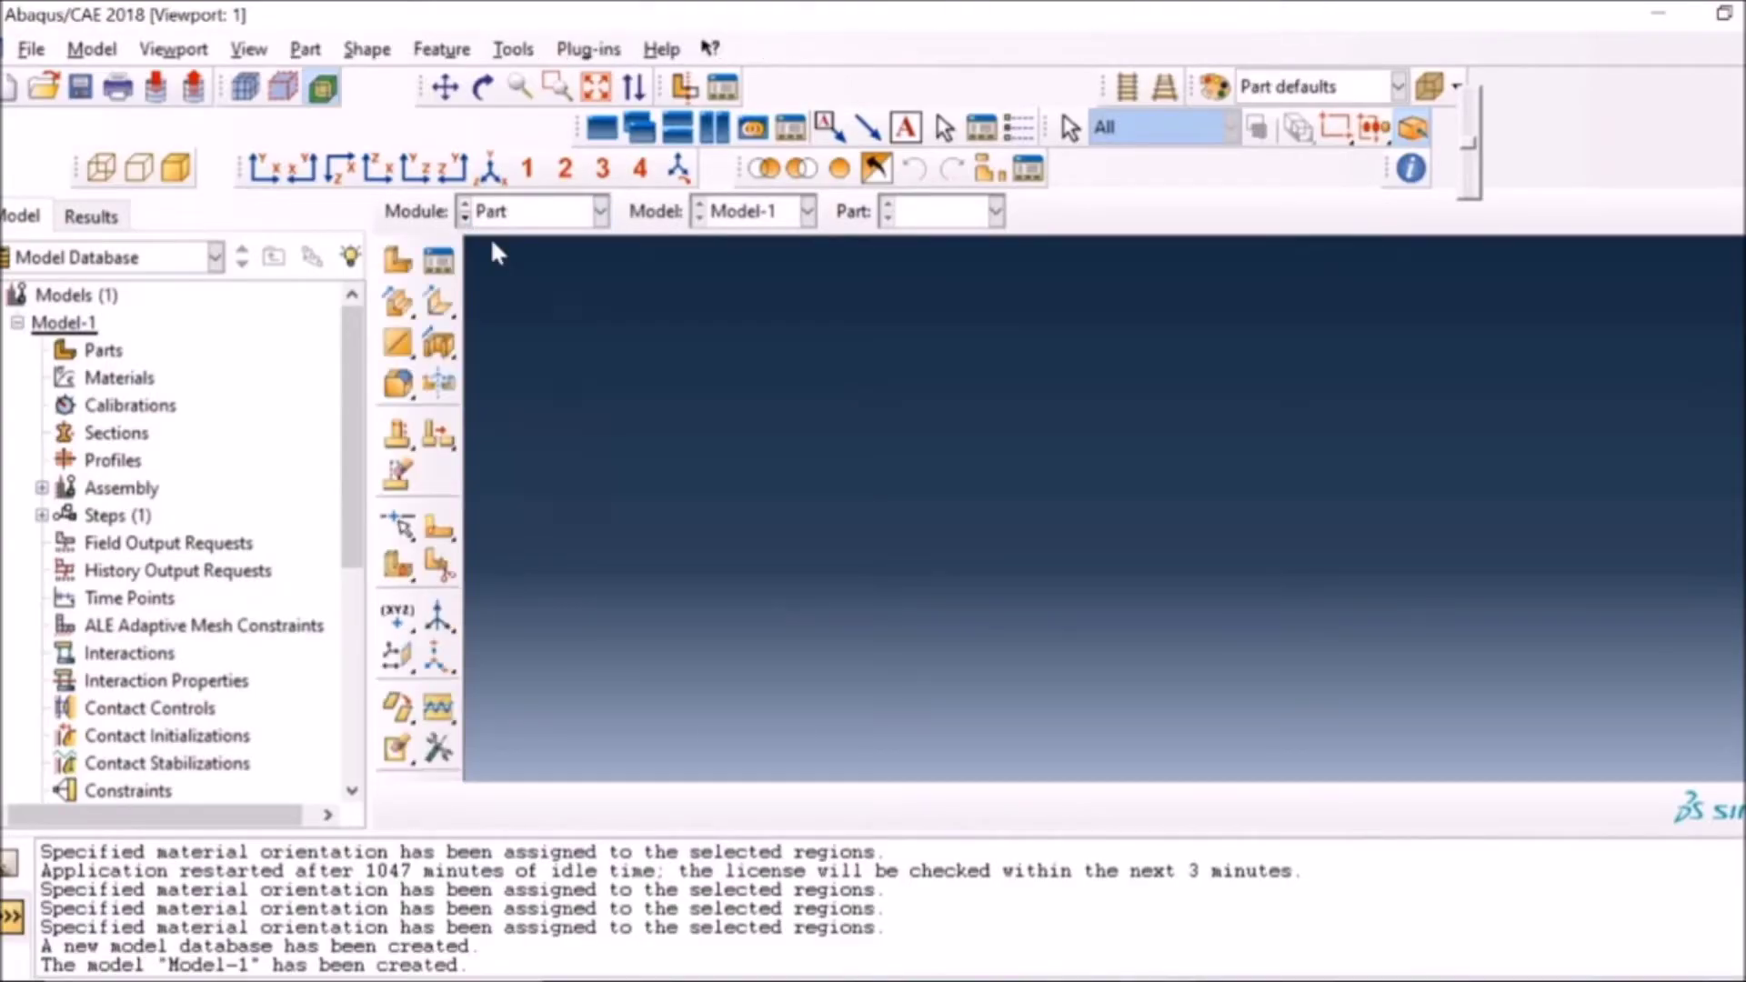
click(398, 261)
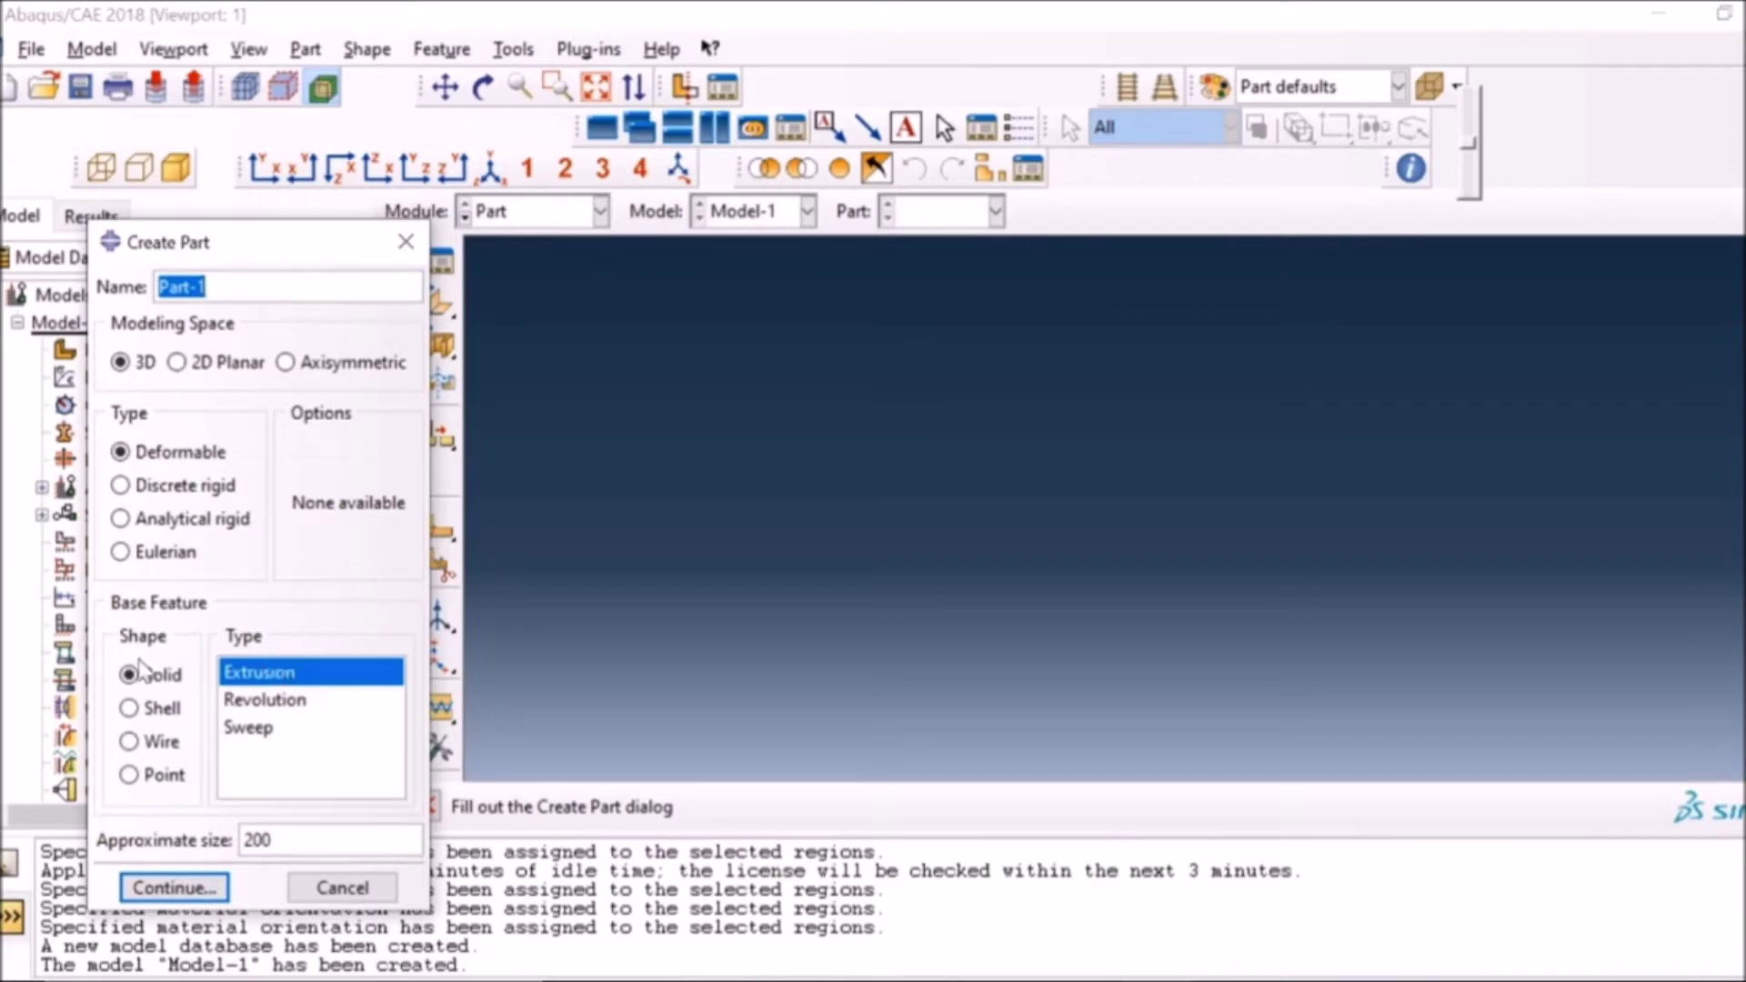
click(163, 887)
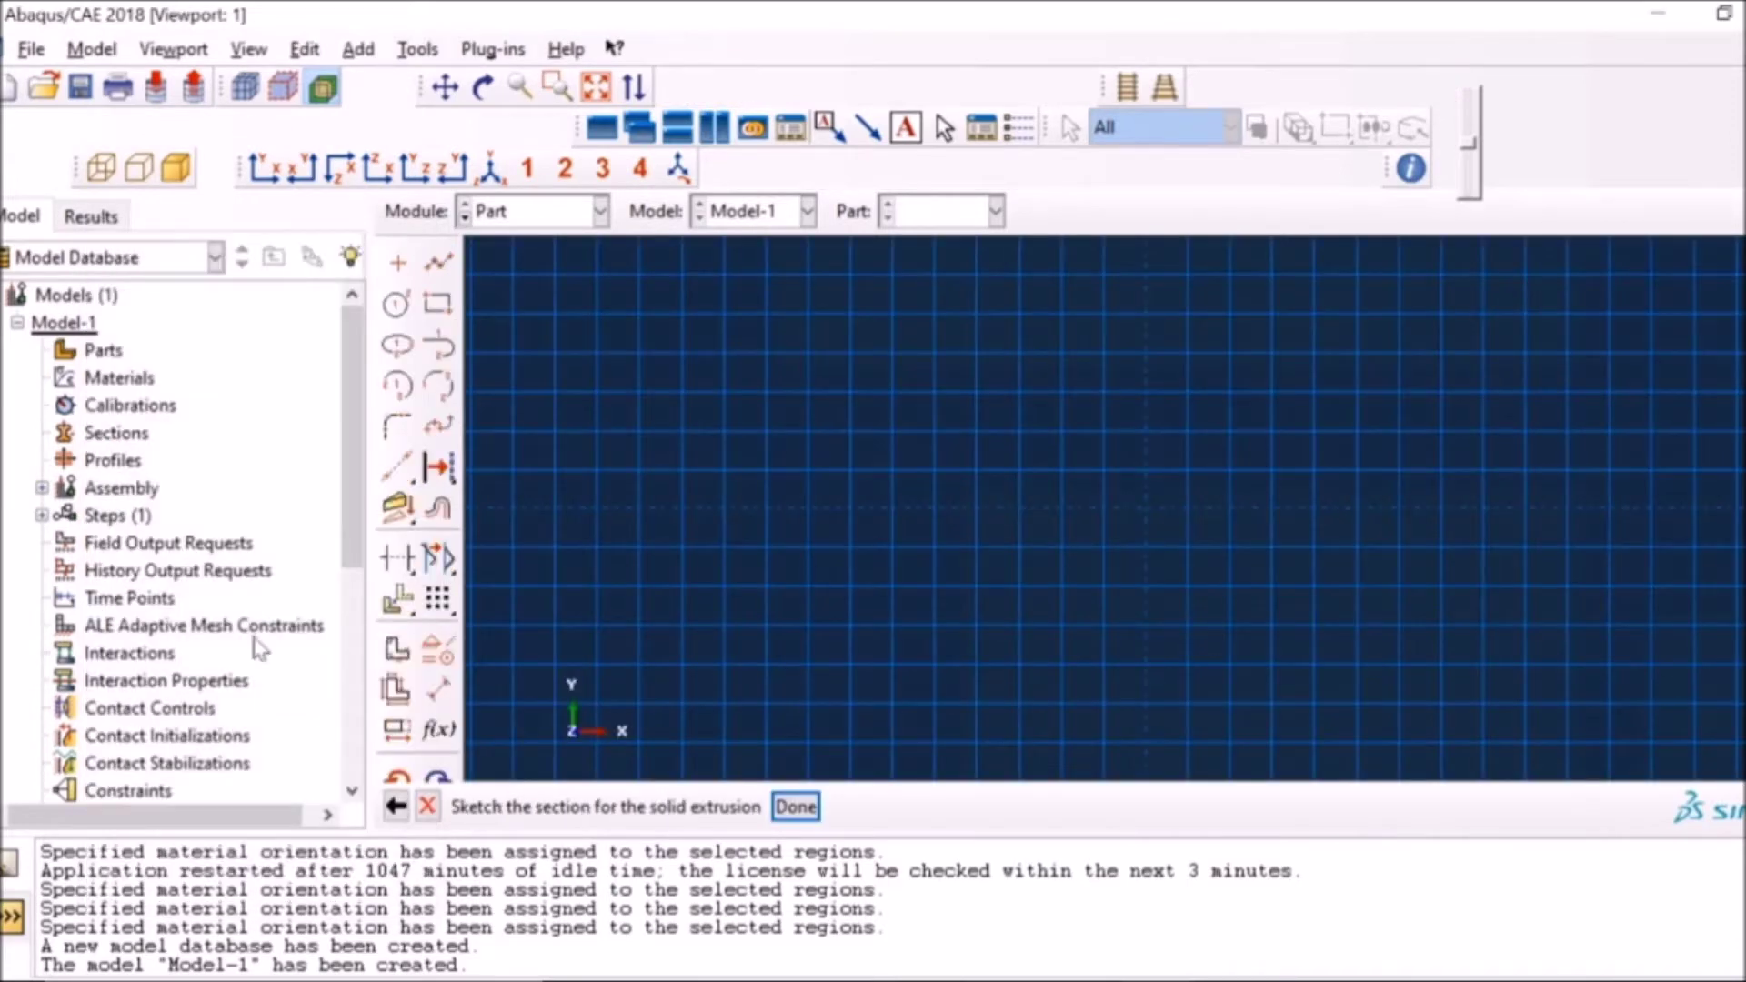
click(440, 307)
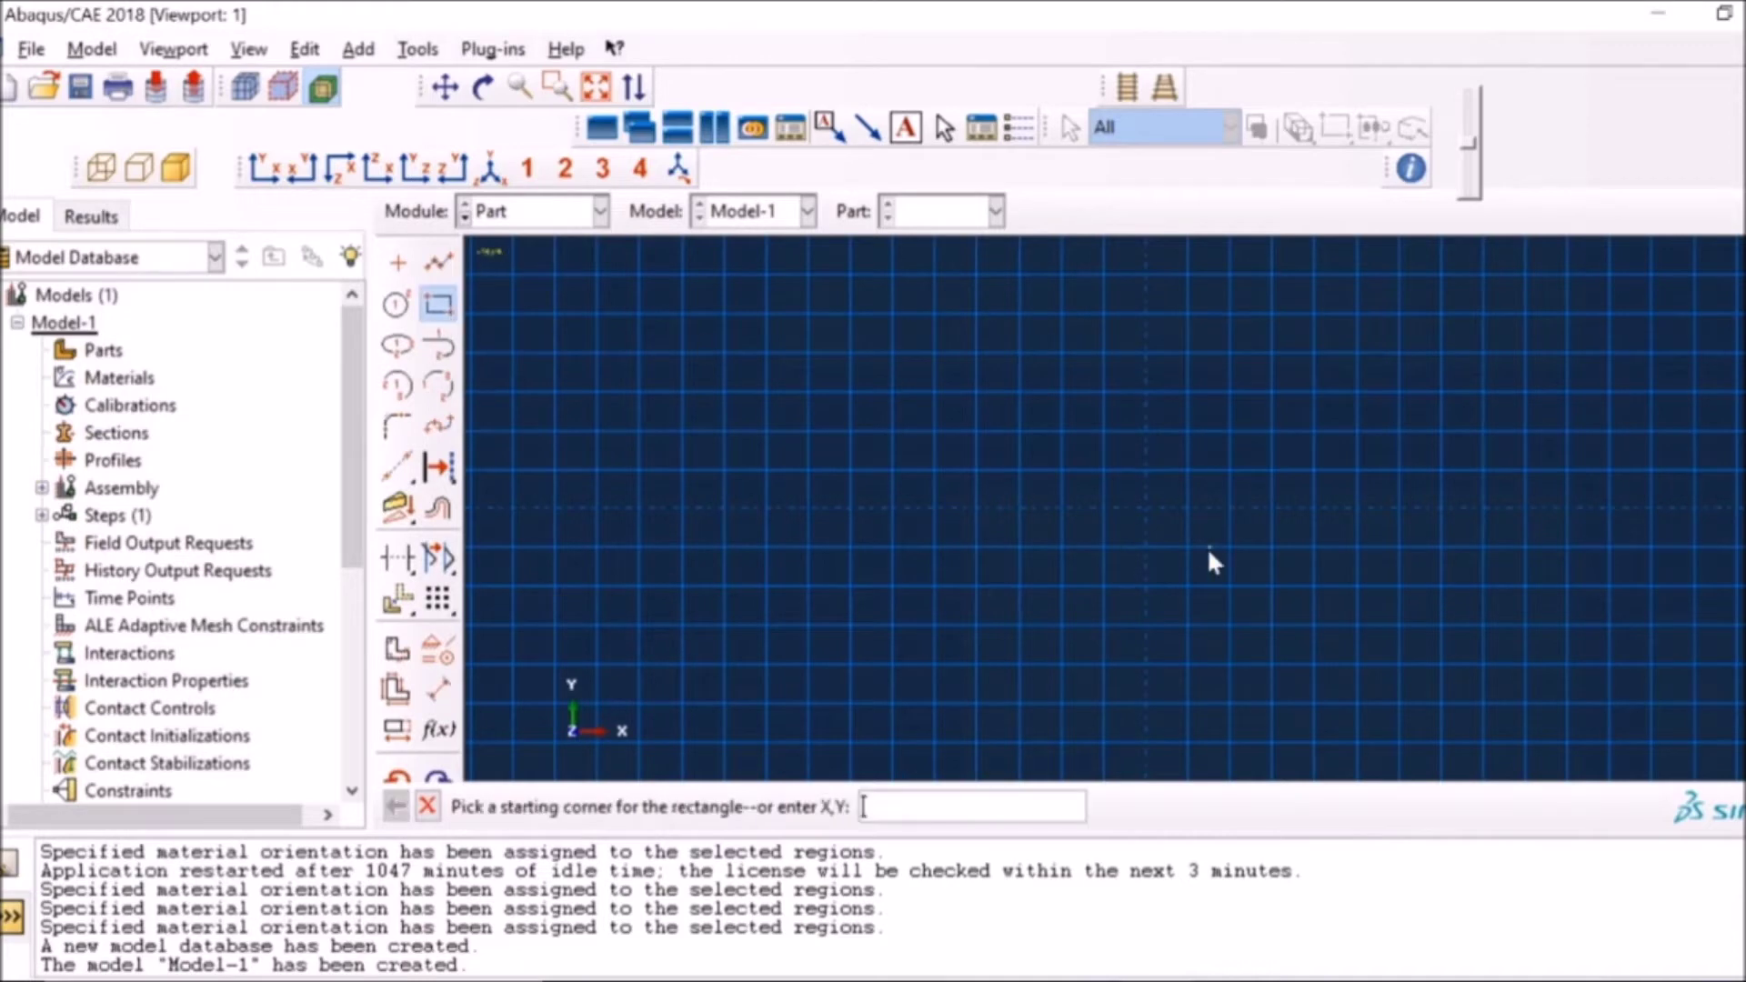
click(935, 275)
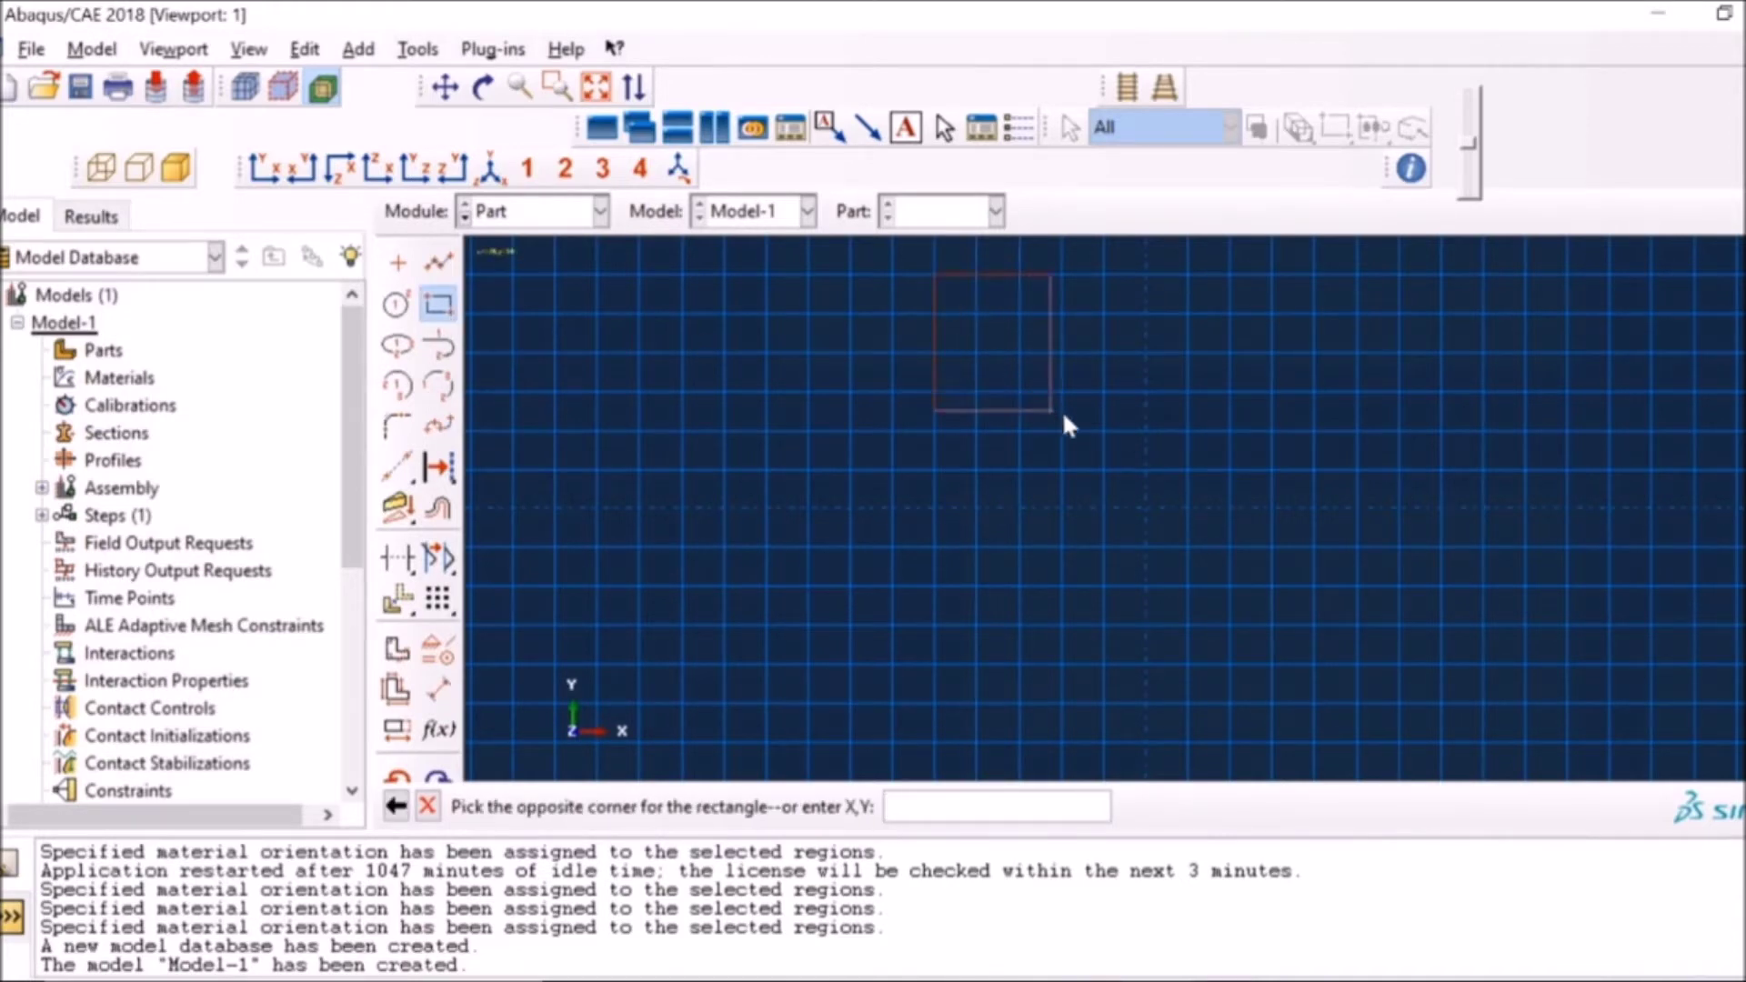
click(1146, 506)
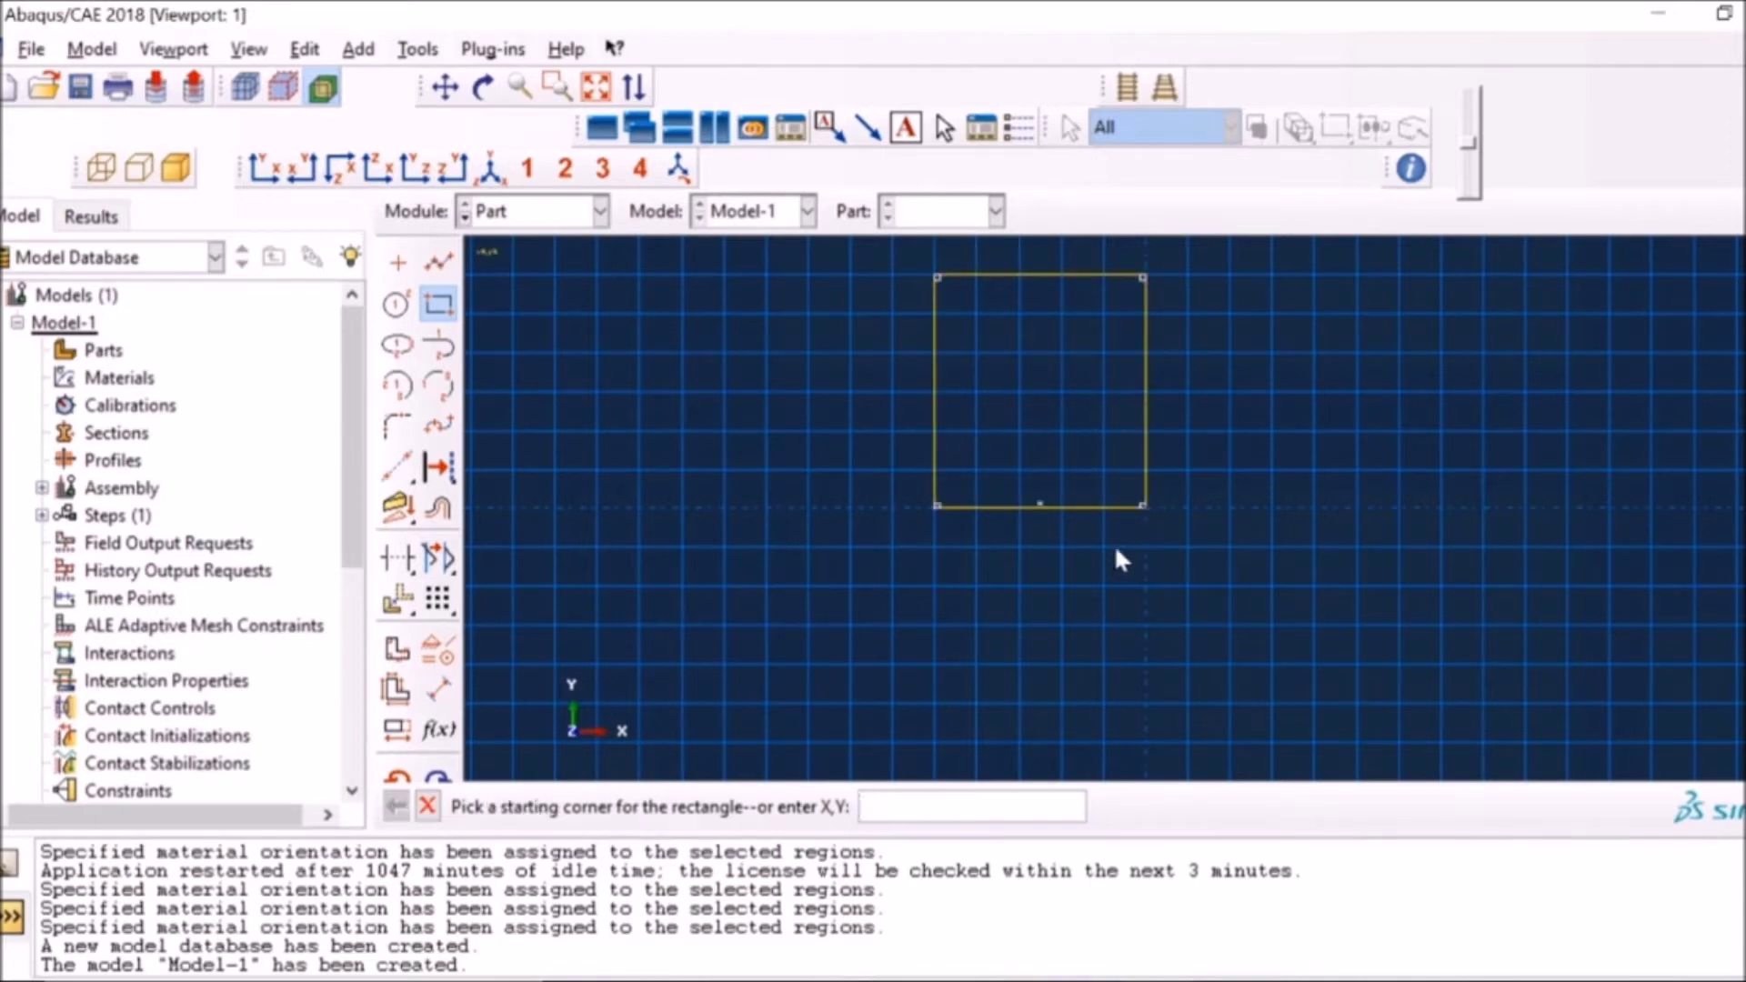
click(427, 806)
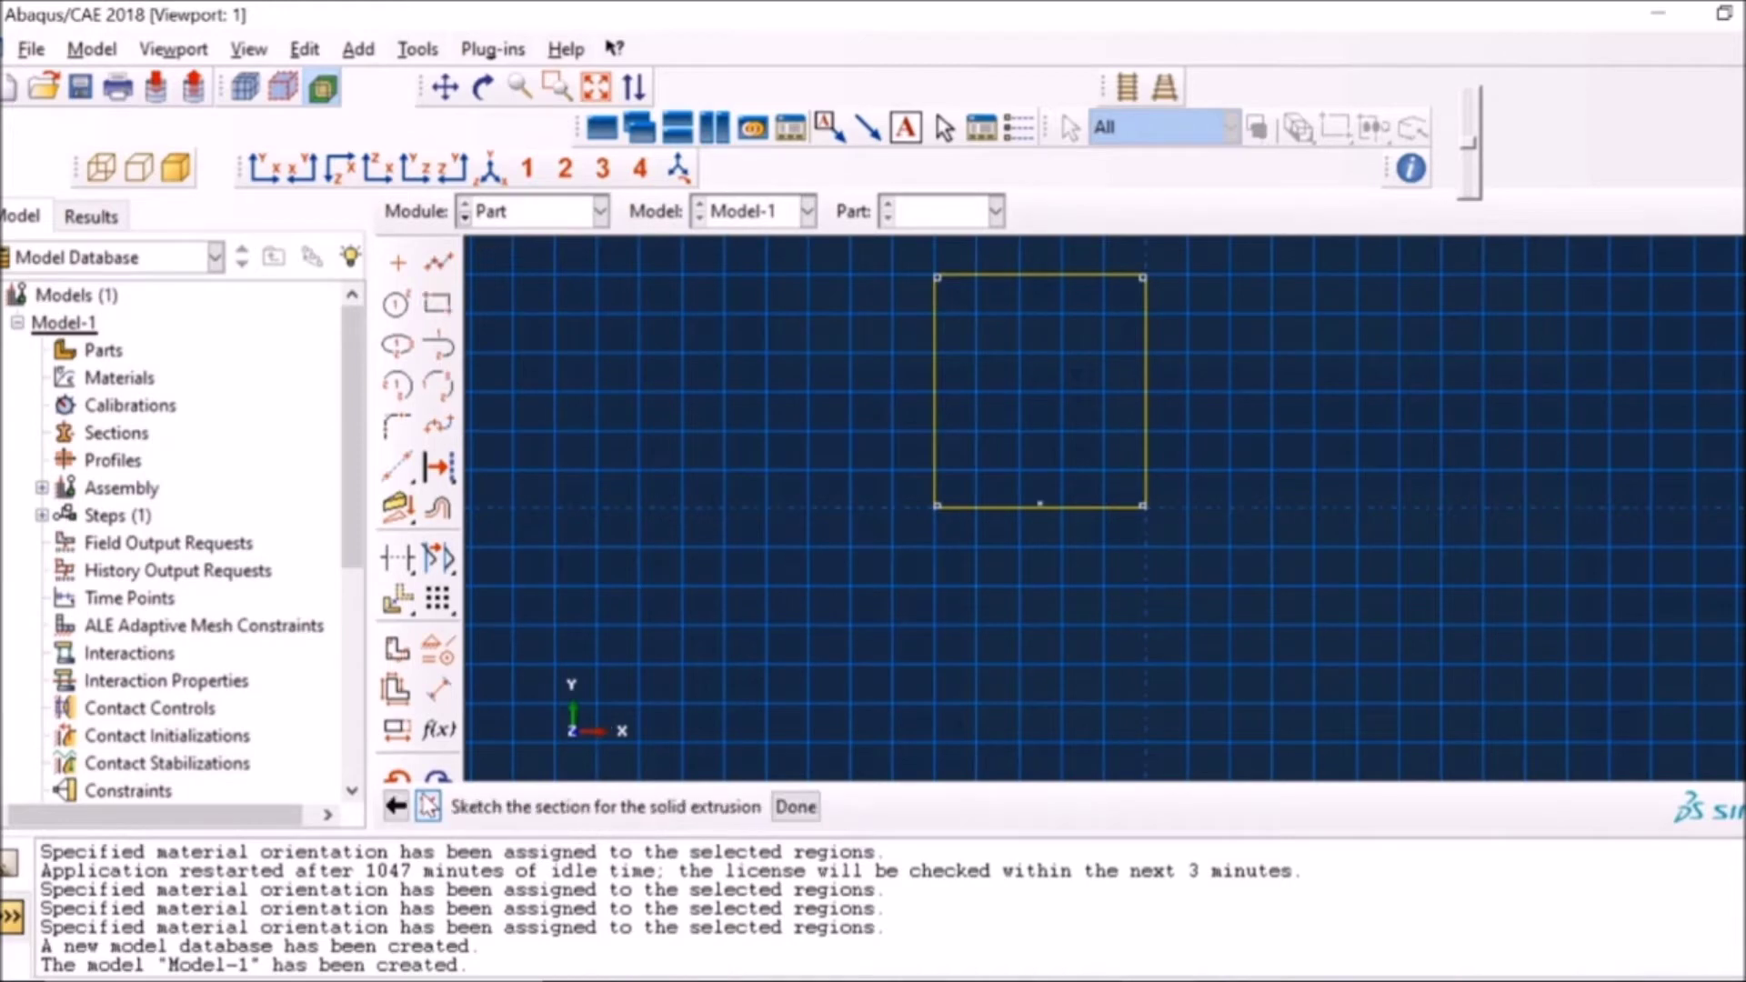
click(795, 808)
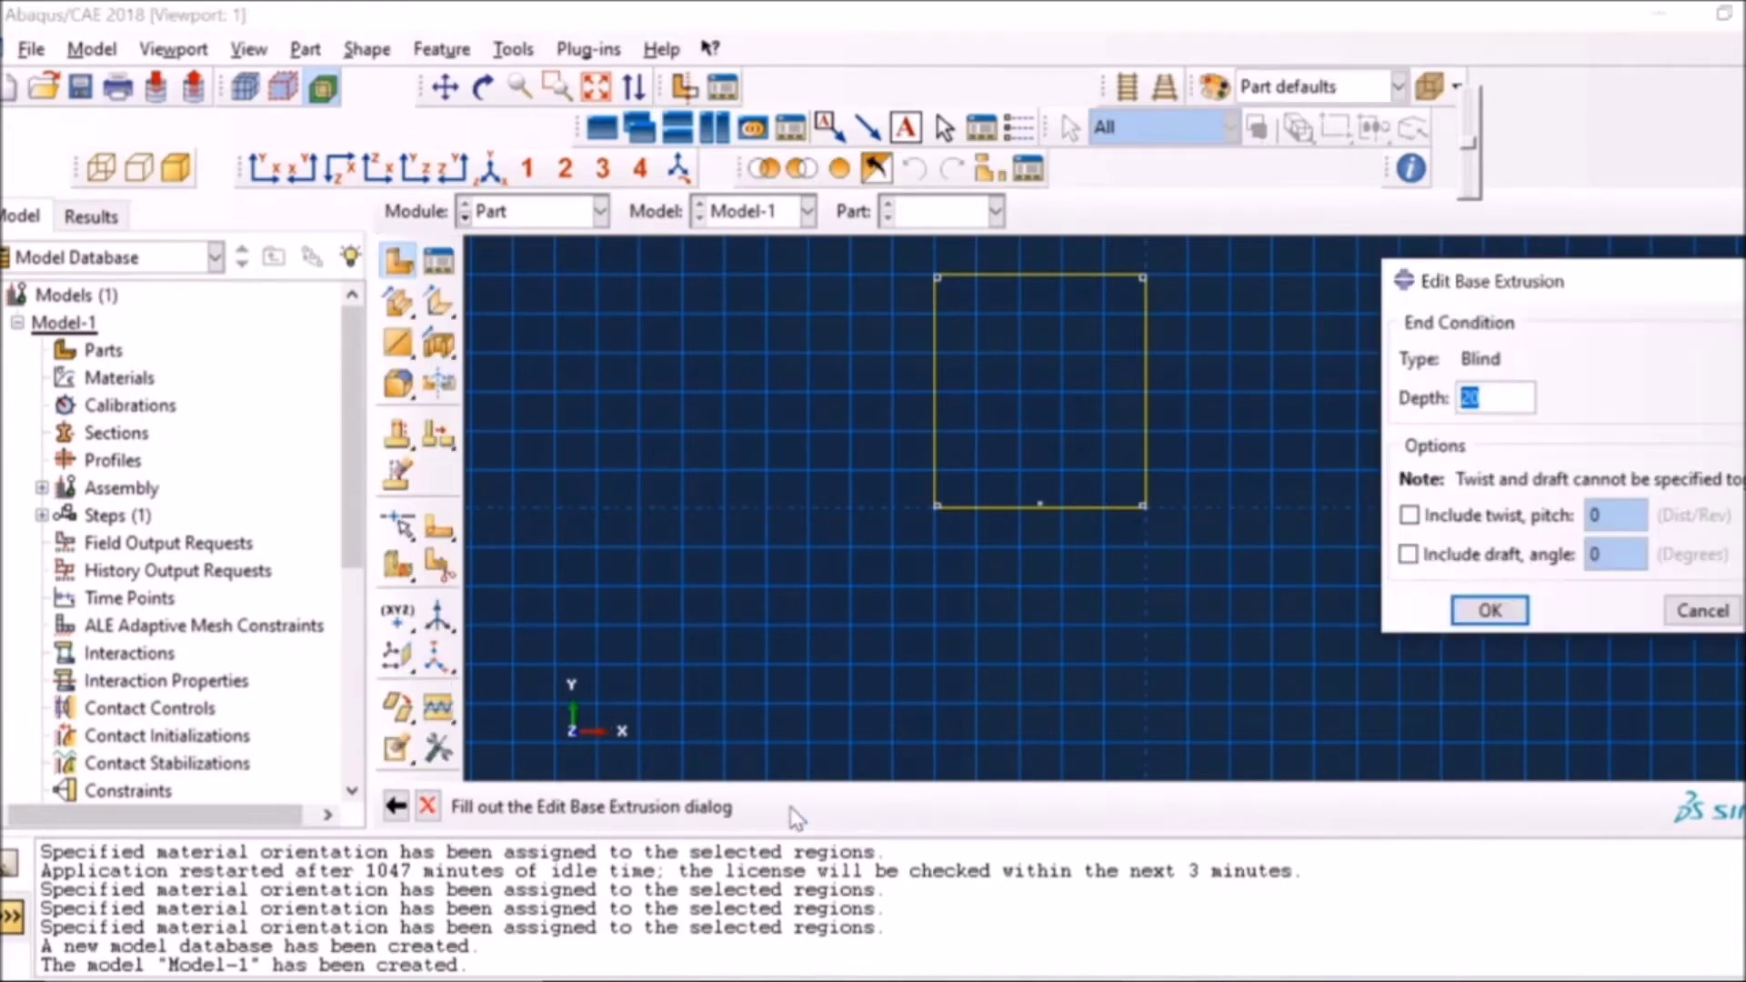
key(Return)
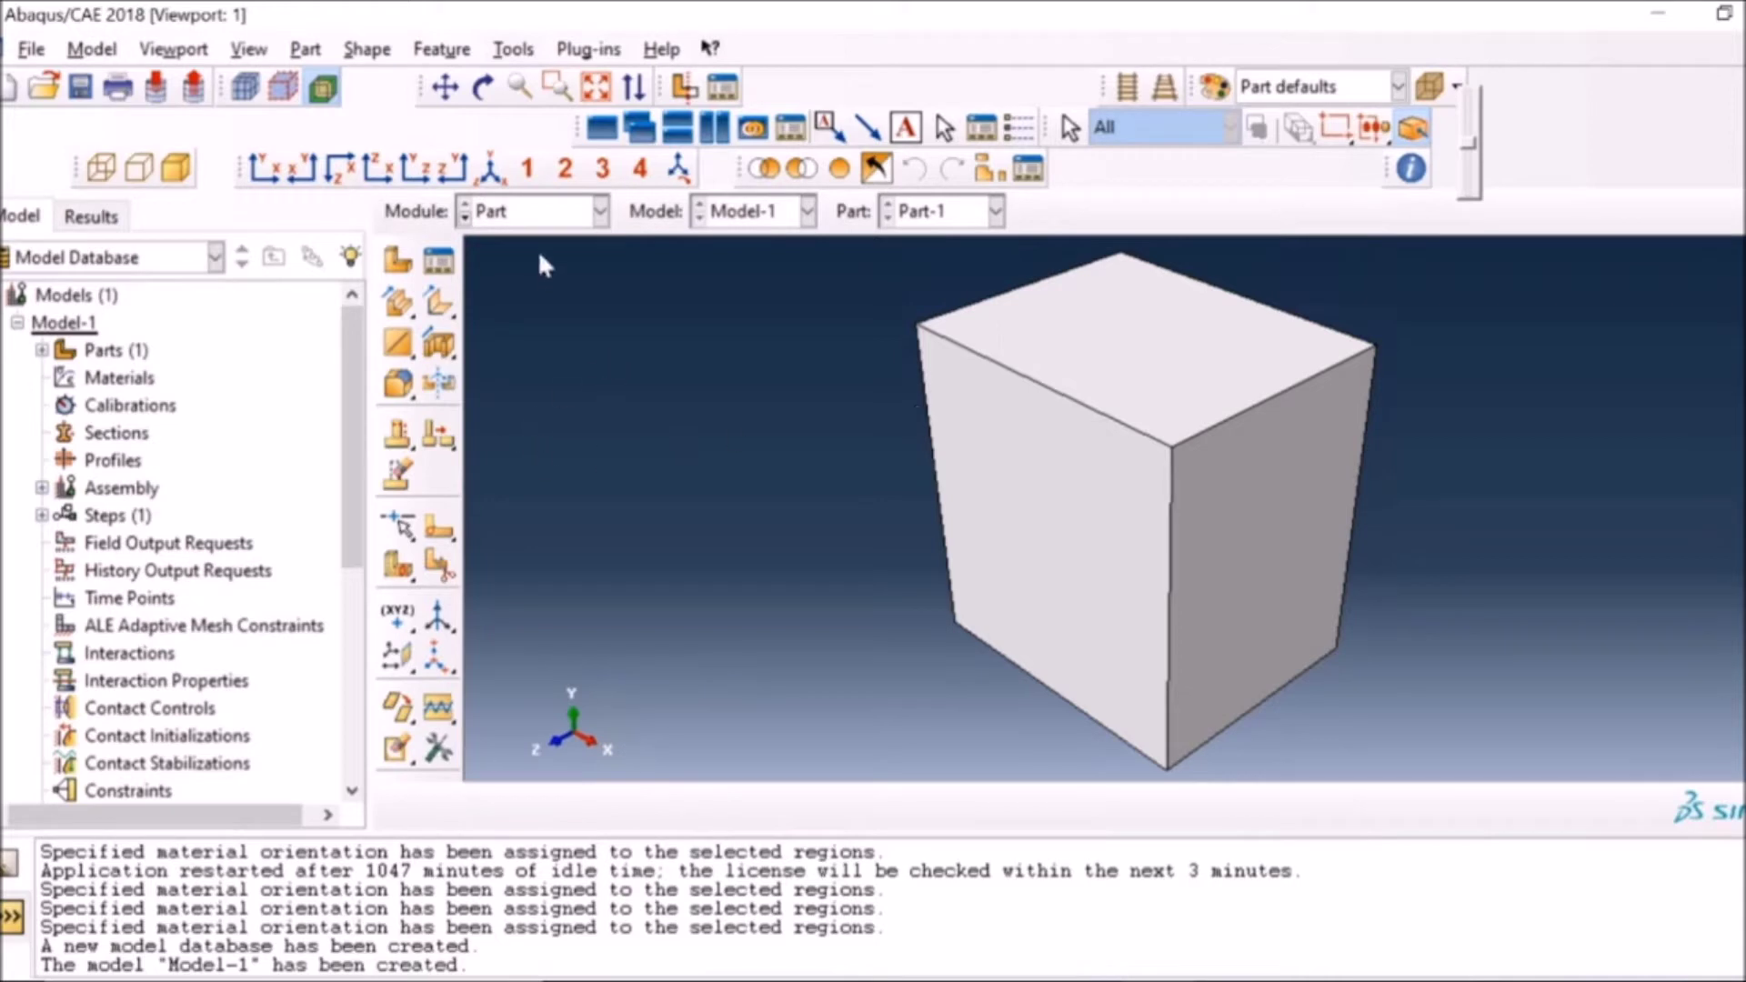
Step: In the Property module, create Material-1 with Mechanical > Elasticity > Elastic behaviour
click(546, 219)
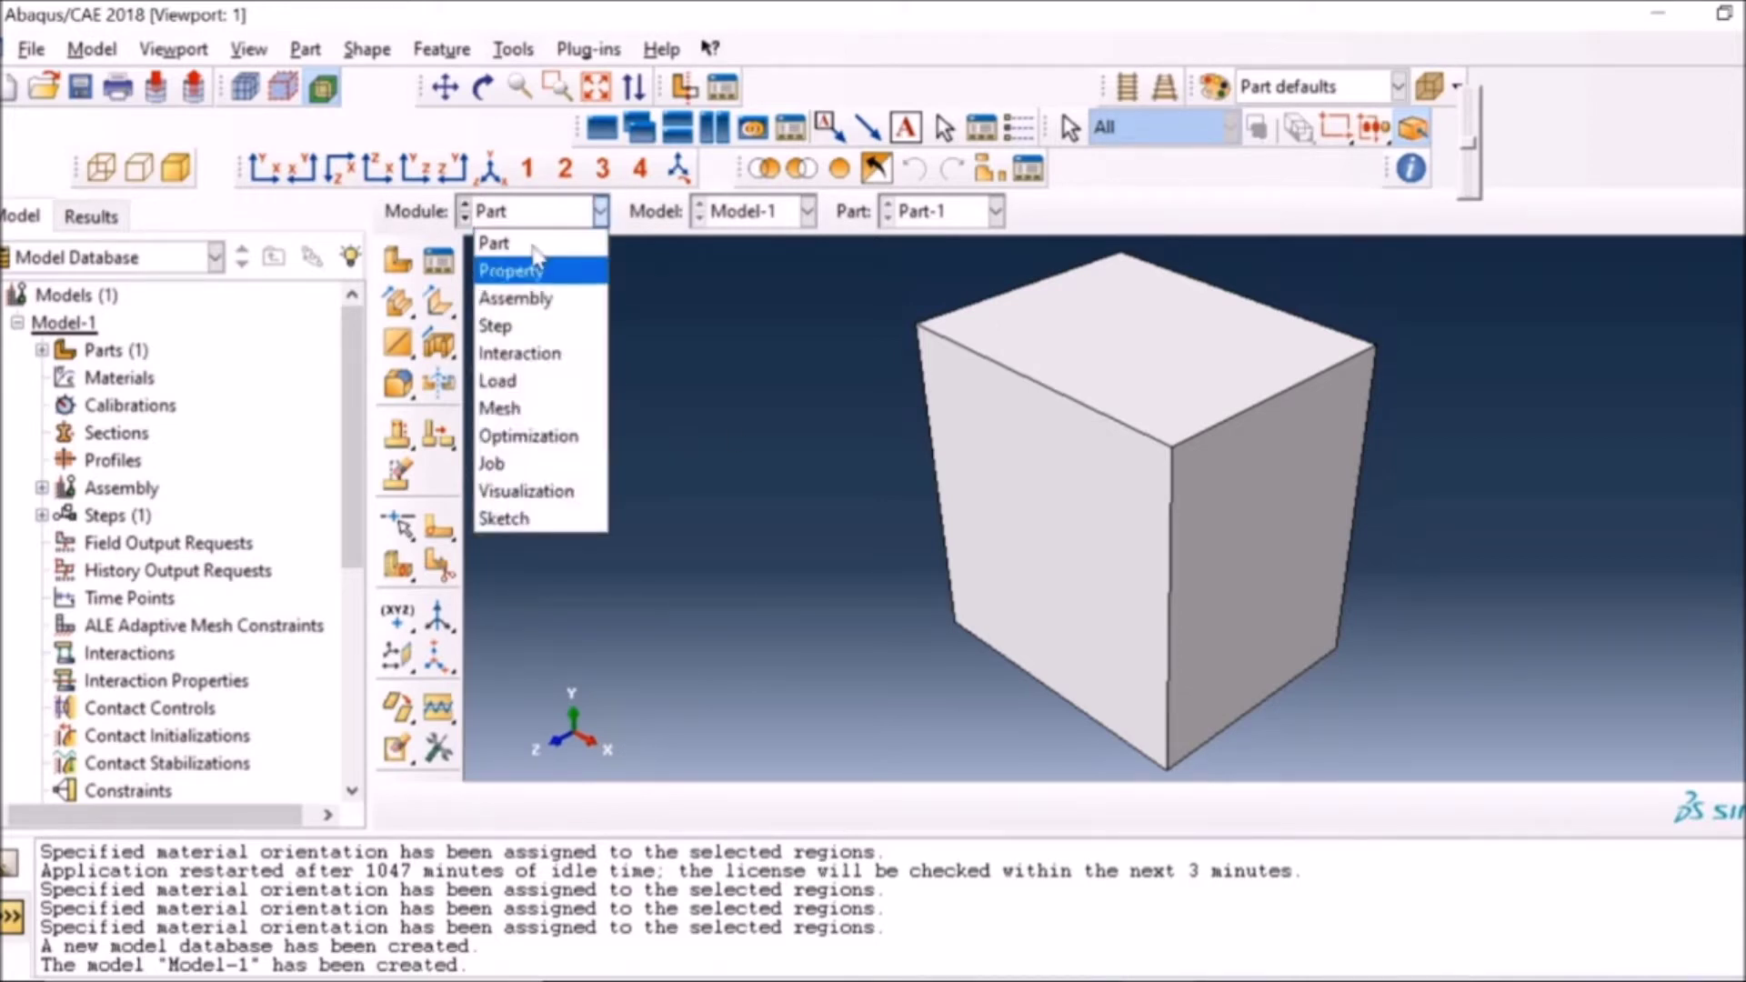
click(536, 248)
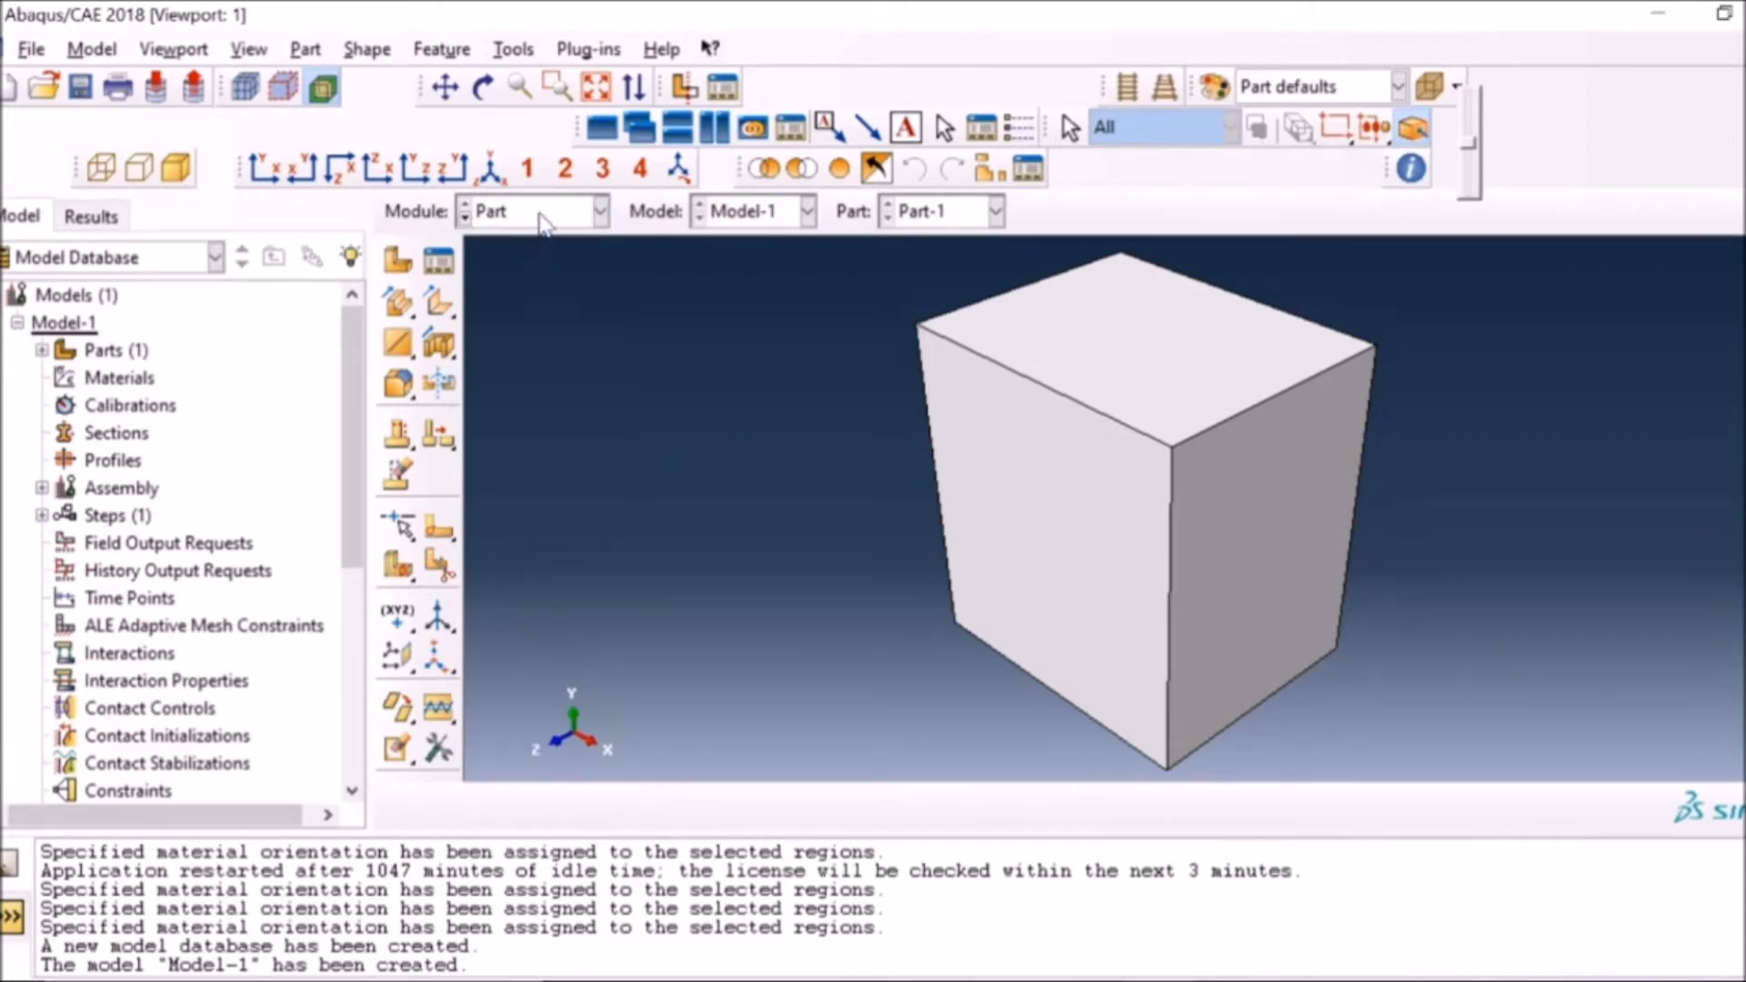
click(546, 217)
click(528, 271)
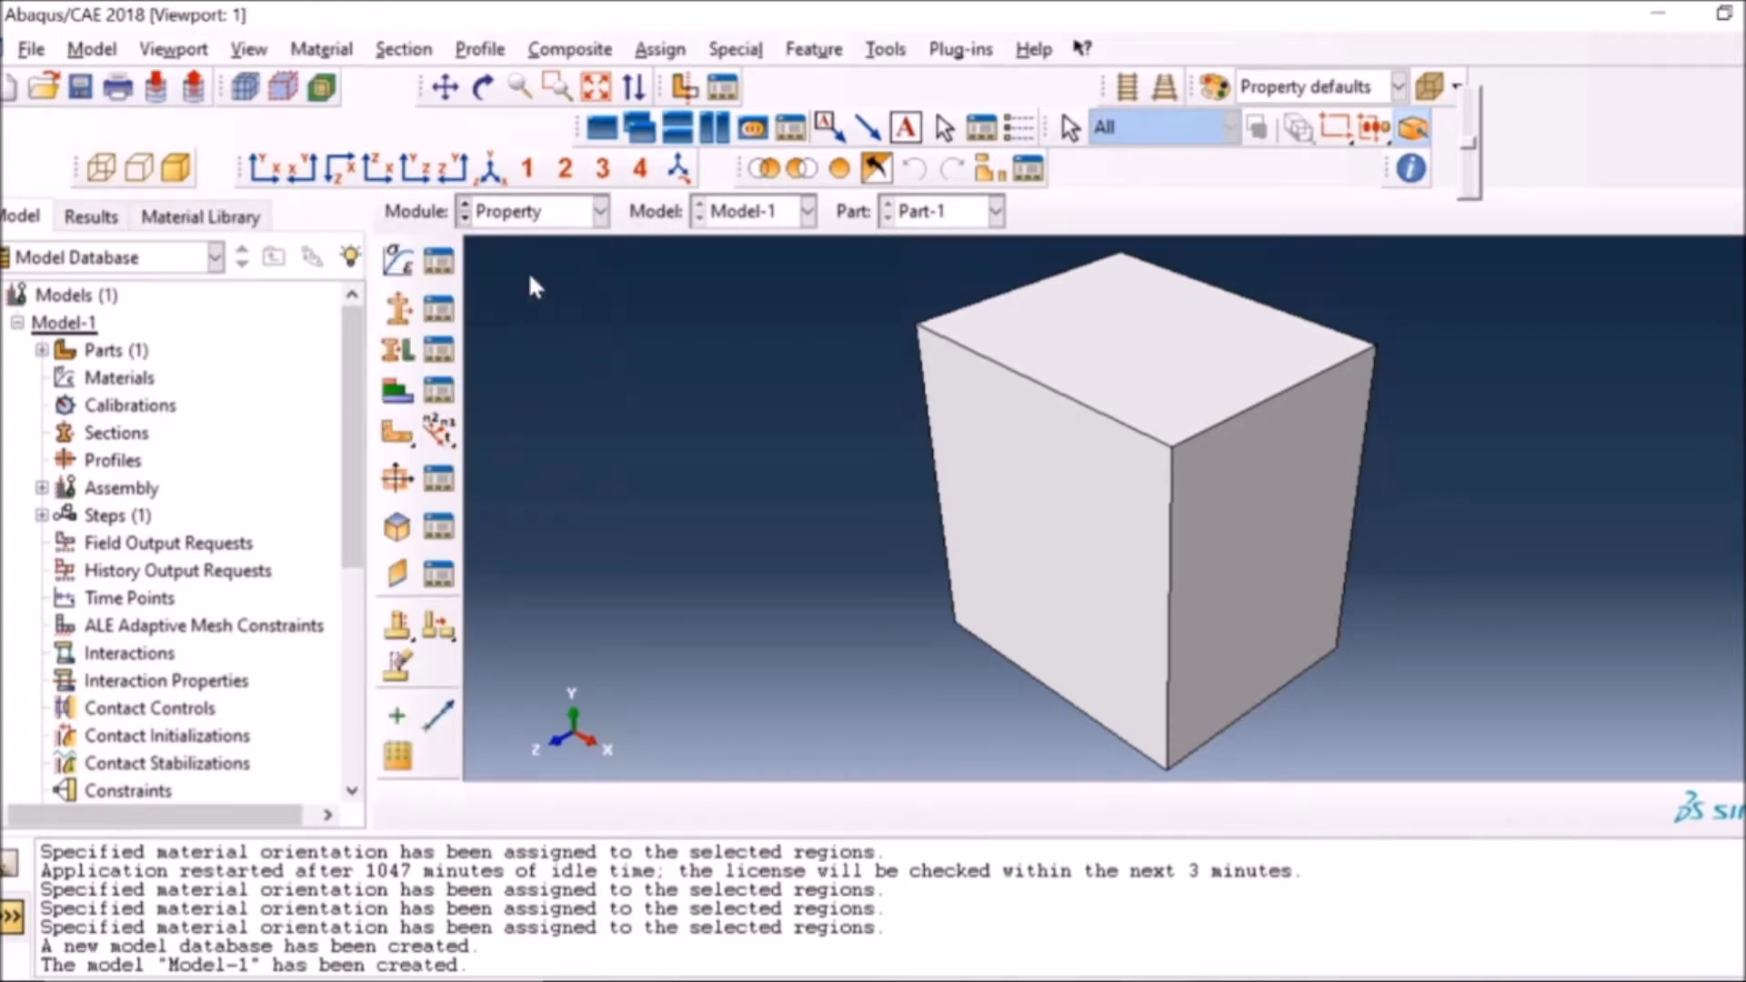
click(399, 260)
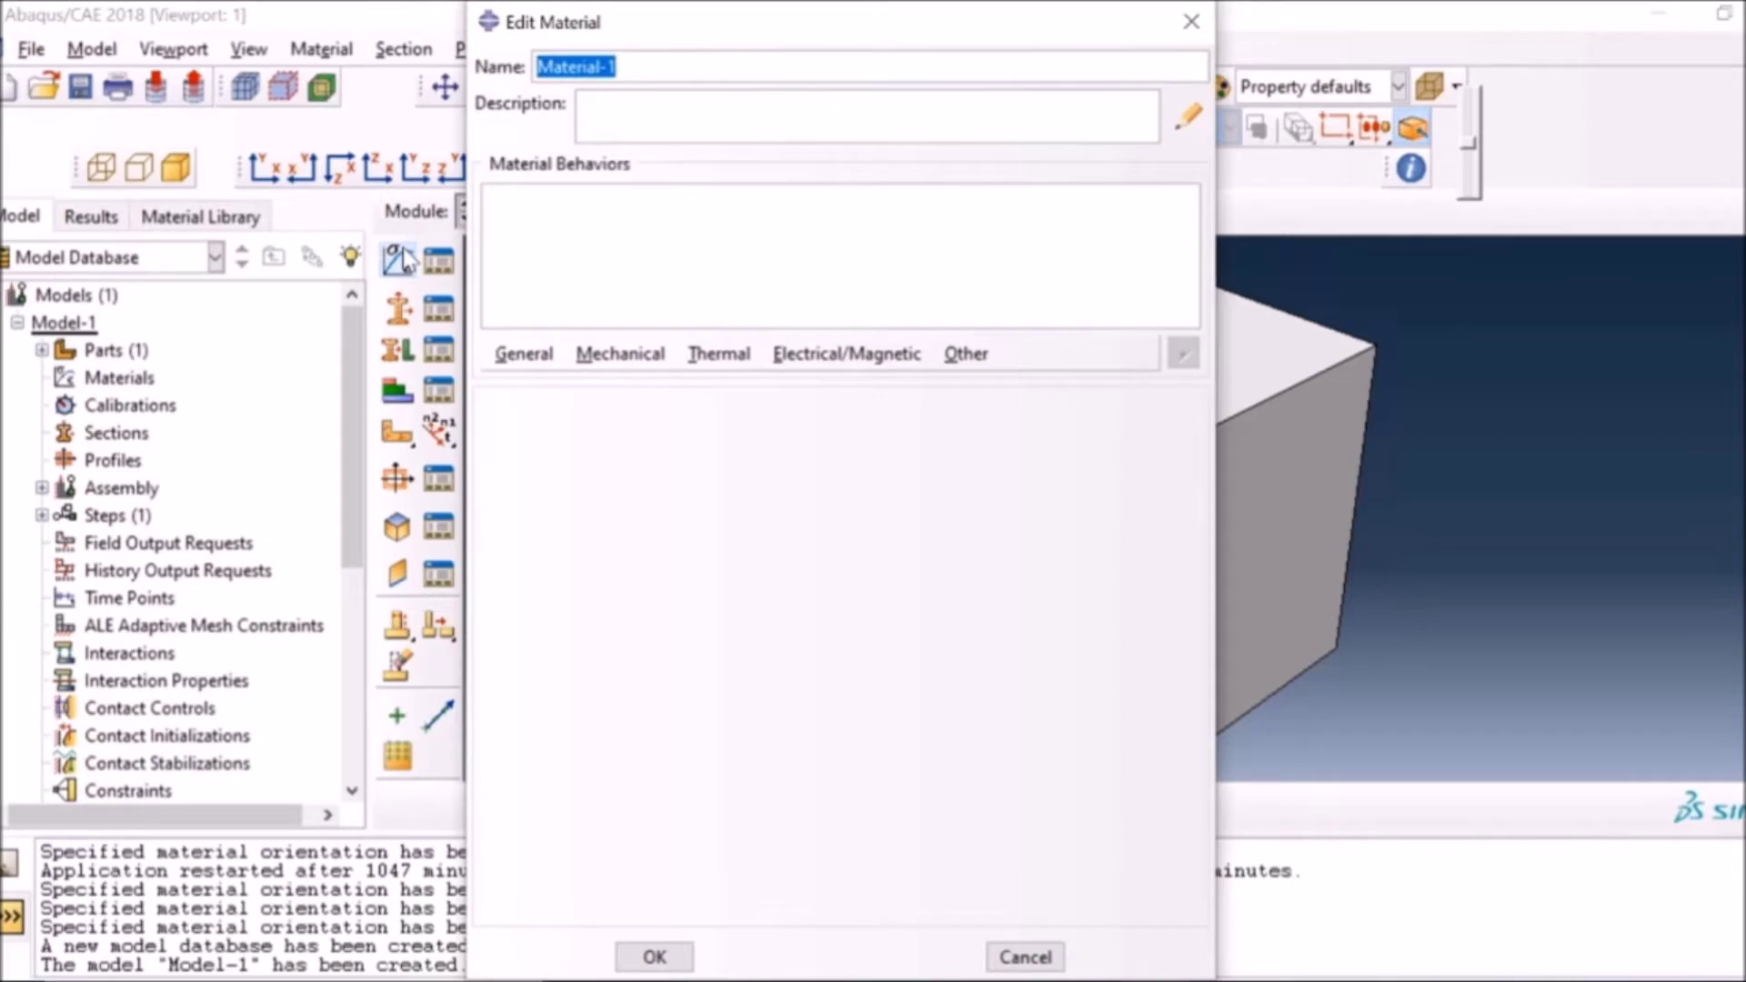
click(524, 355)
click(622, 355)
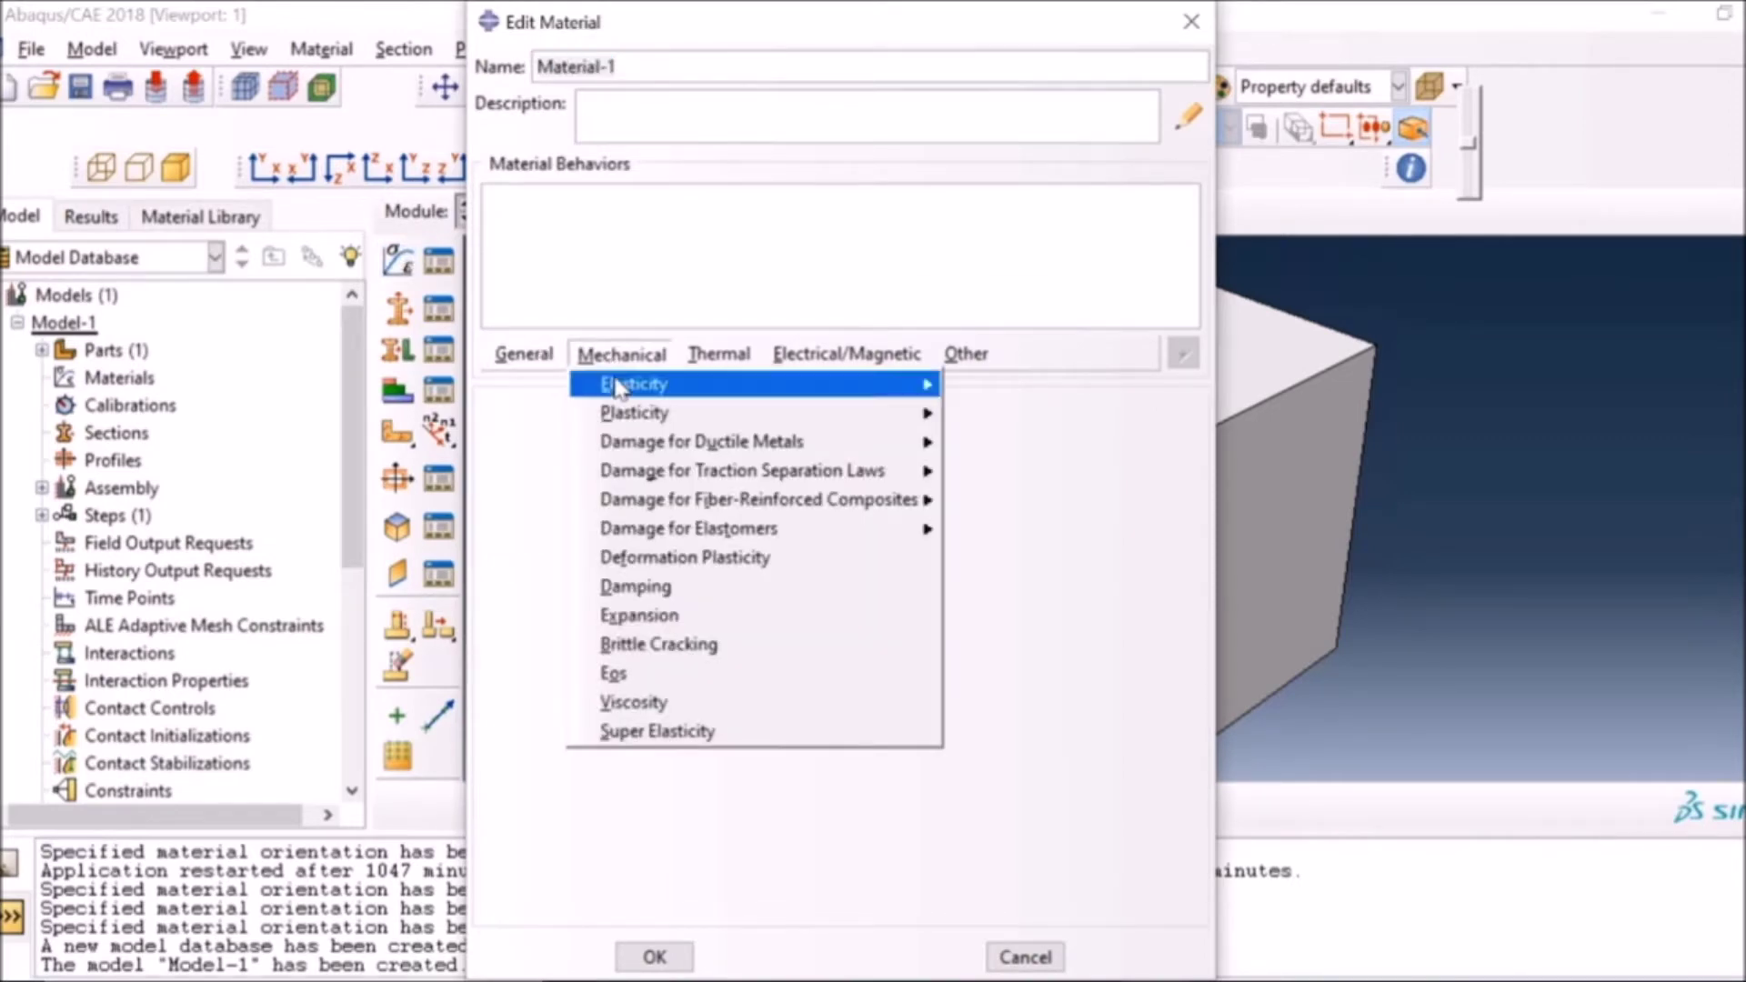
mouse_move(636, 387)
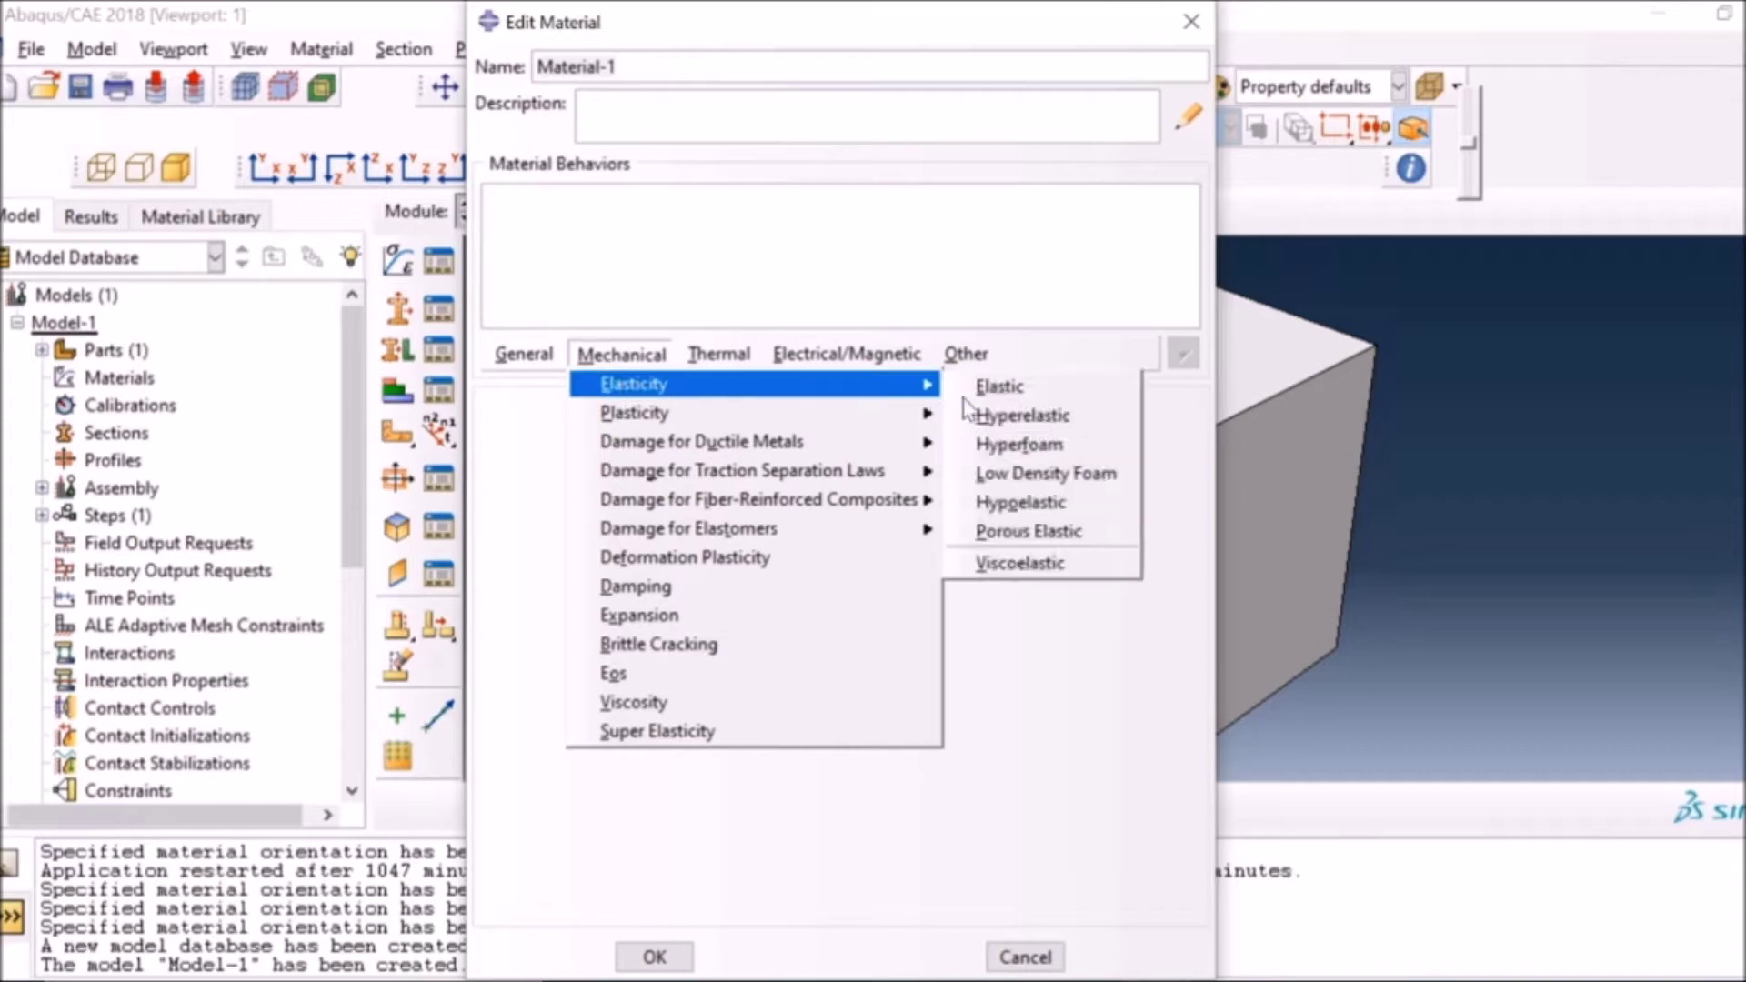
click(1000, 386)
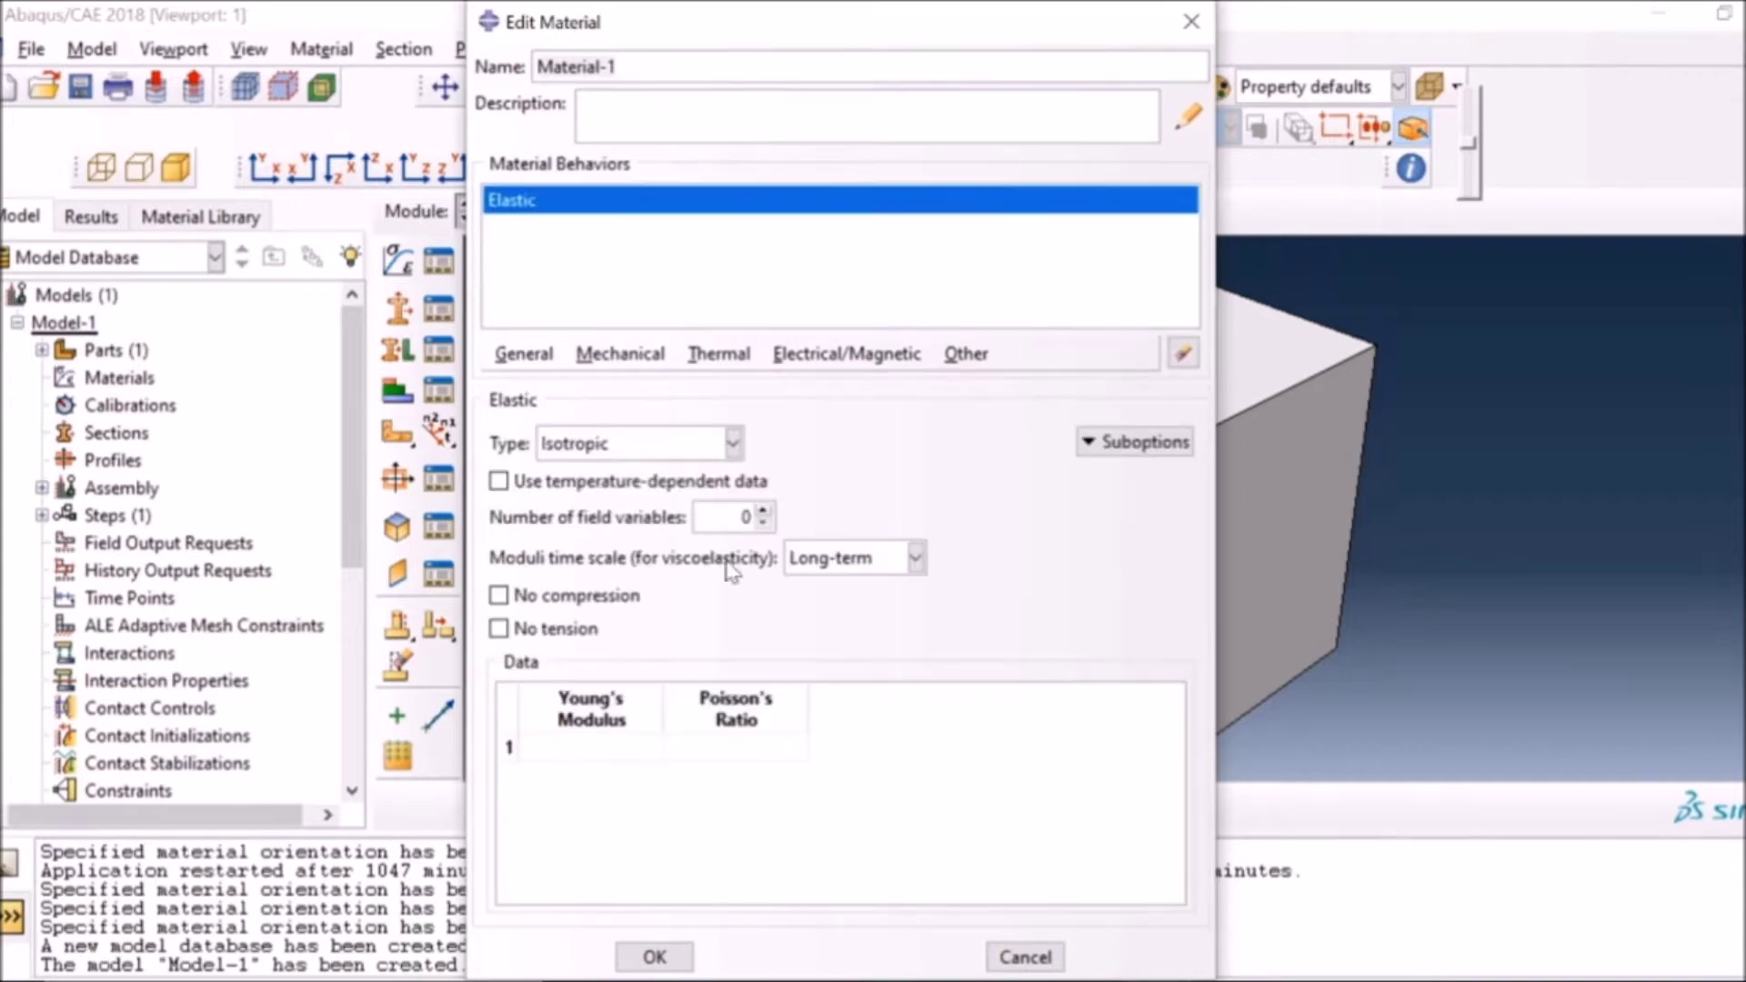
Step: Enter Young's modulus 210000 and Poisson's ratio 0.33, then save the material
click(526, 748)
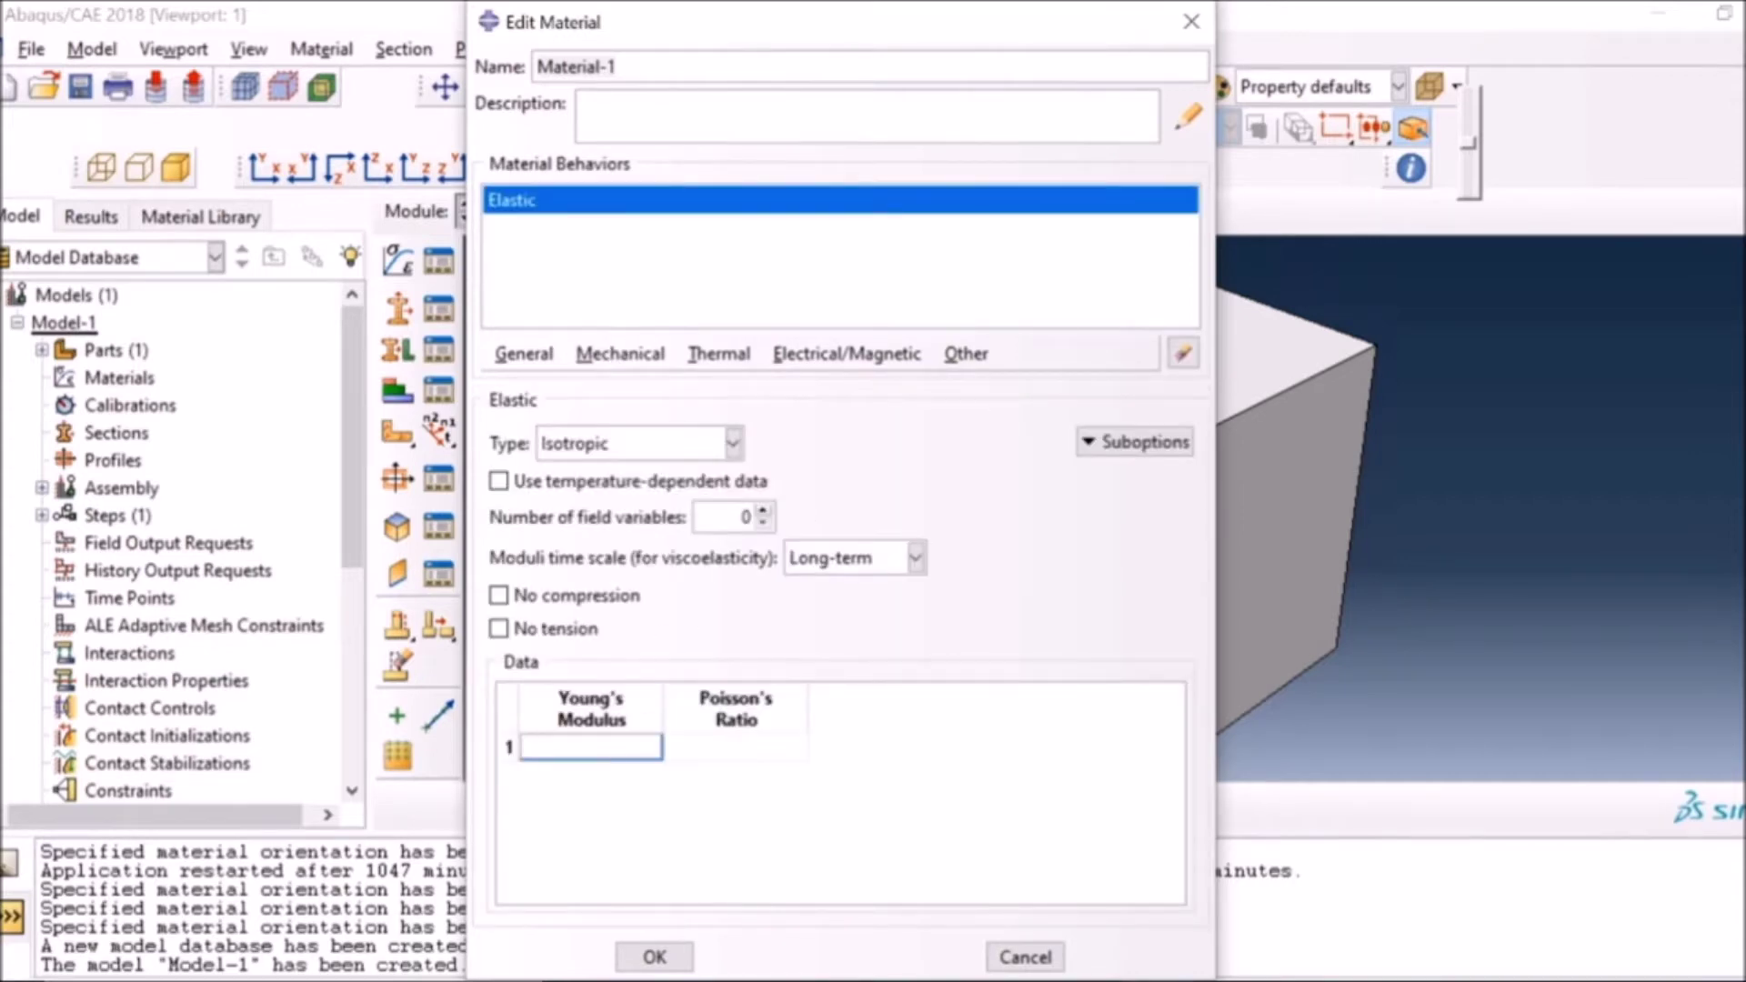
text(210000)
click(669, 747)
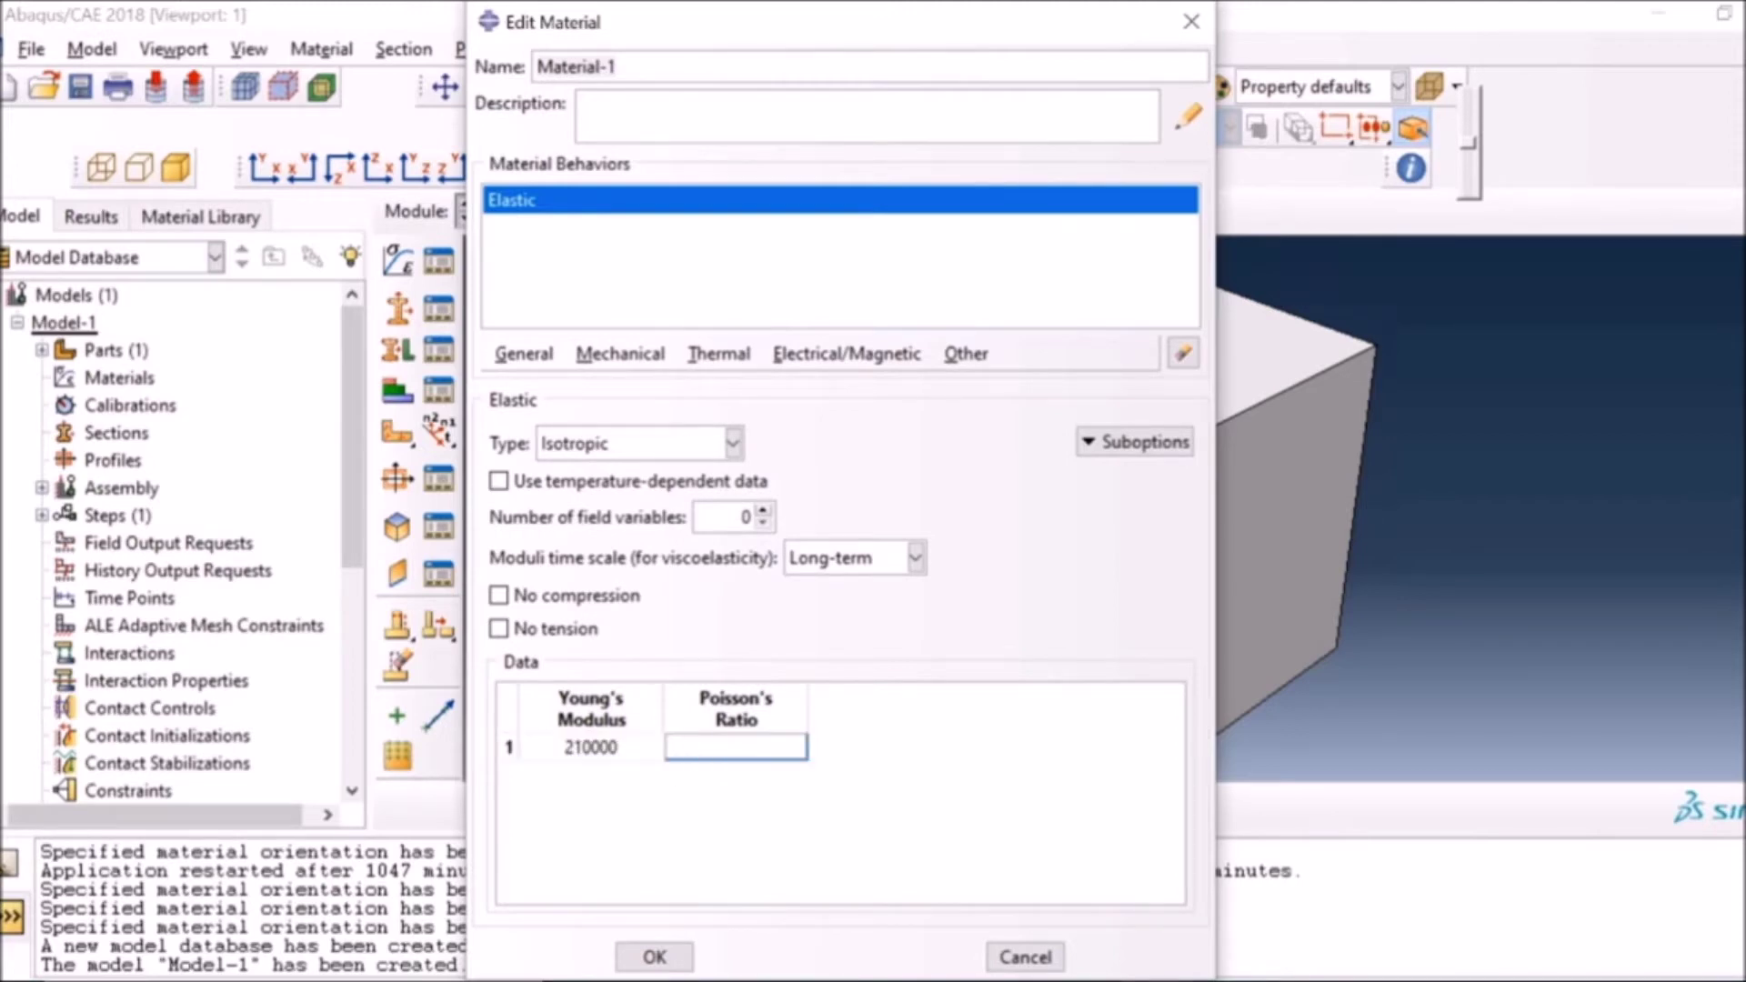
text(0.33)
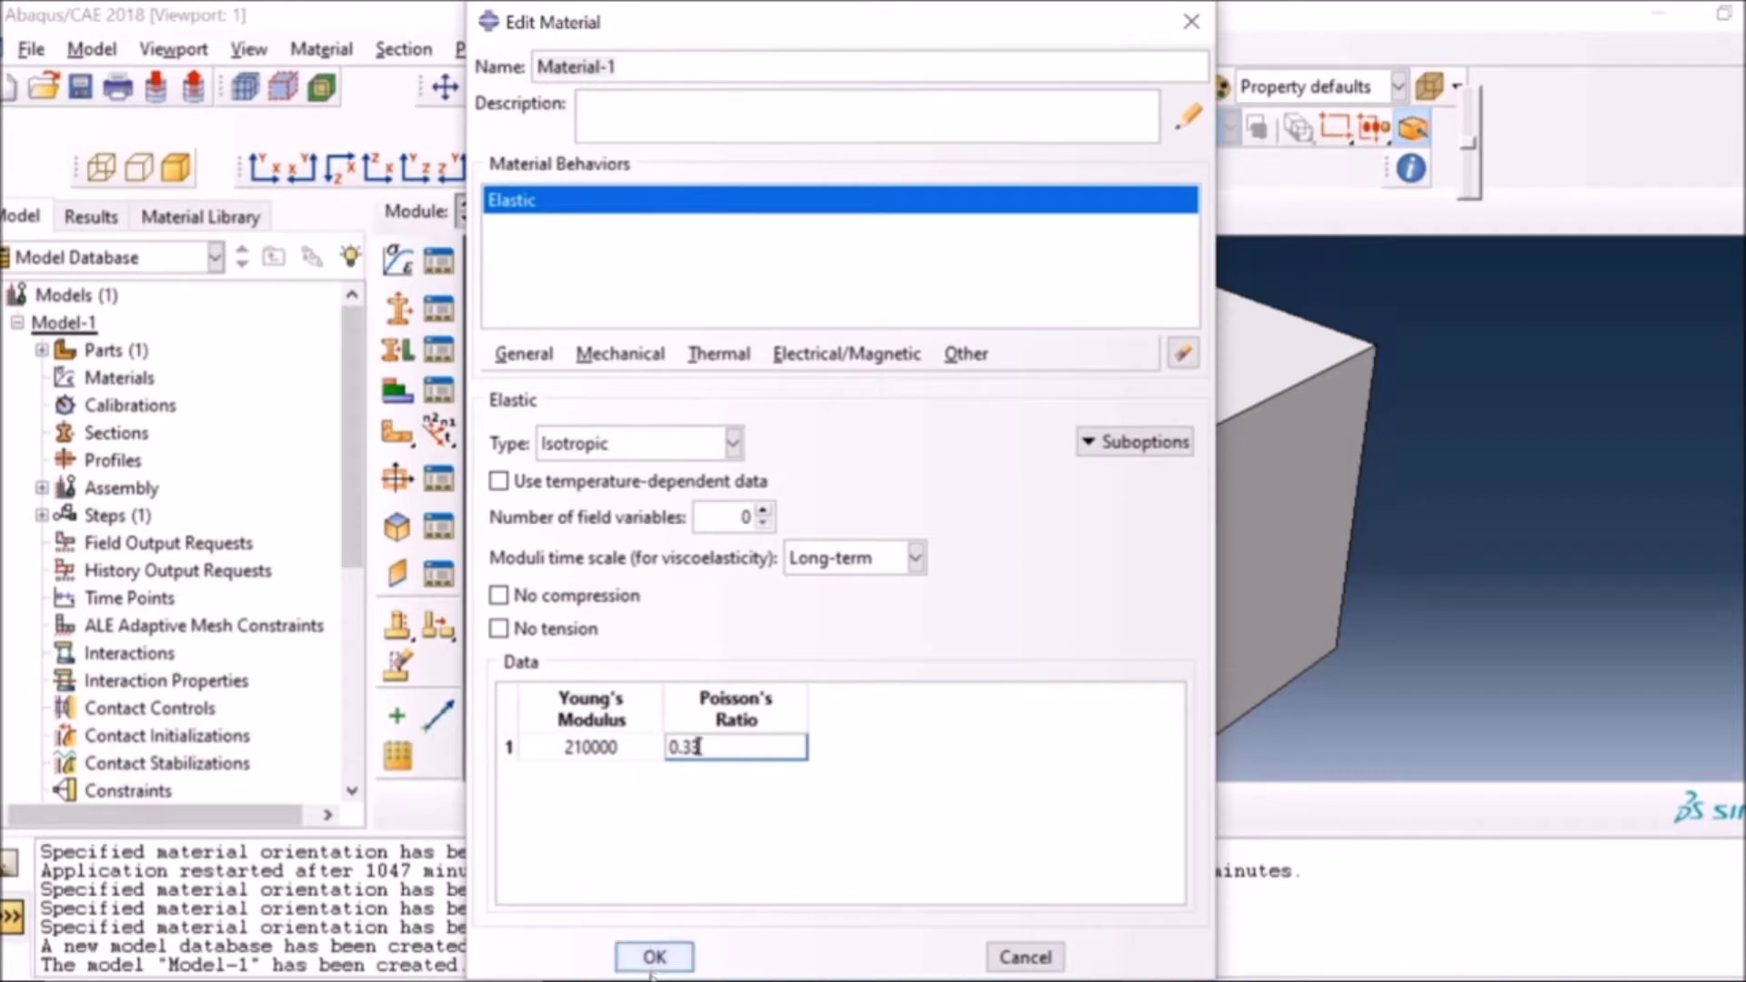
click(651, 972)
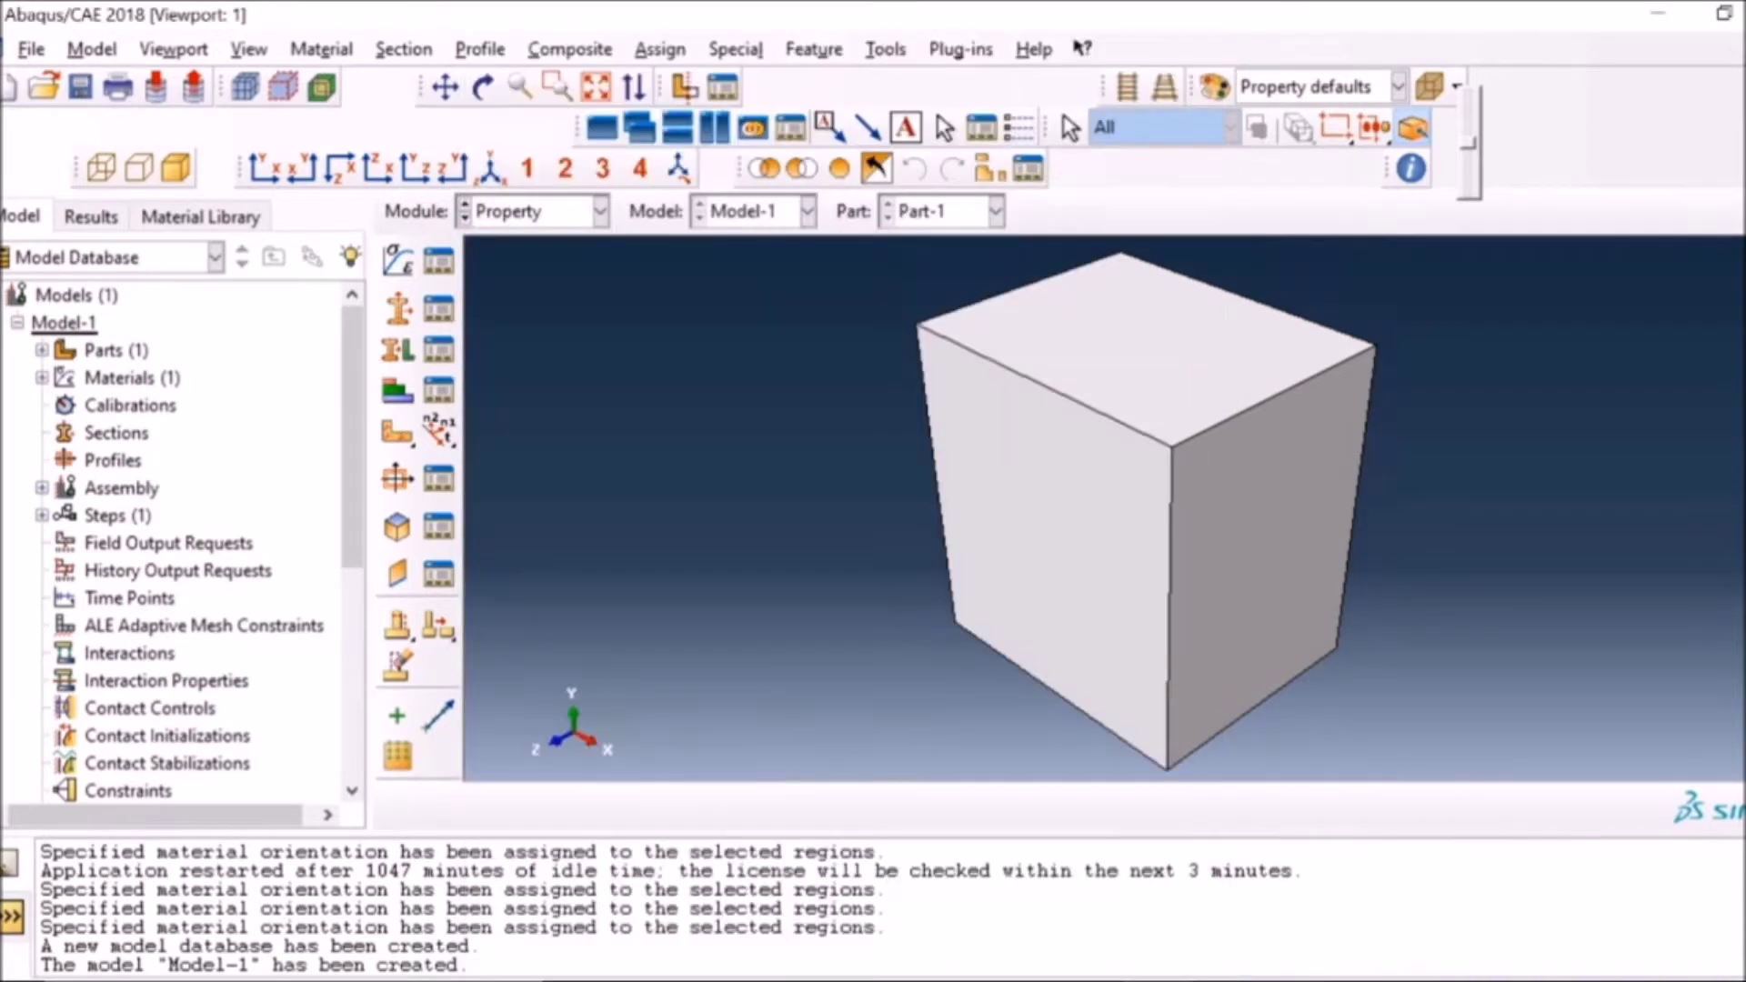
Step: Create Section-1 as a solid homogeneous section using Material-1
click(399, 309)
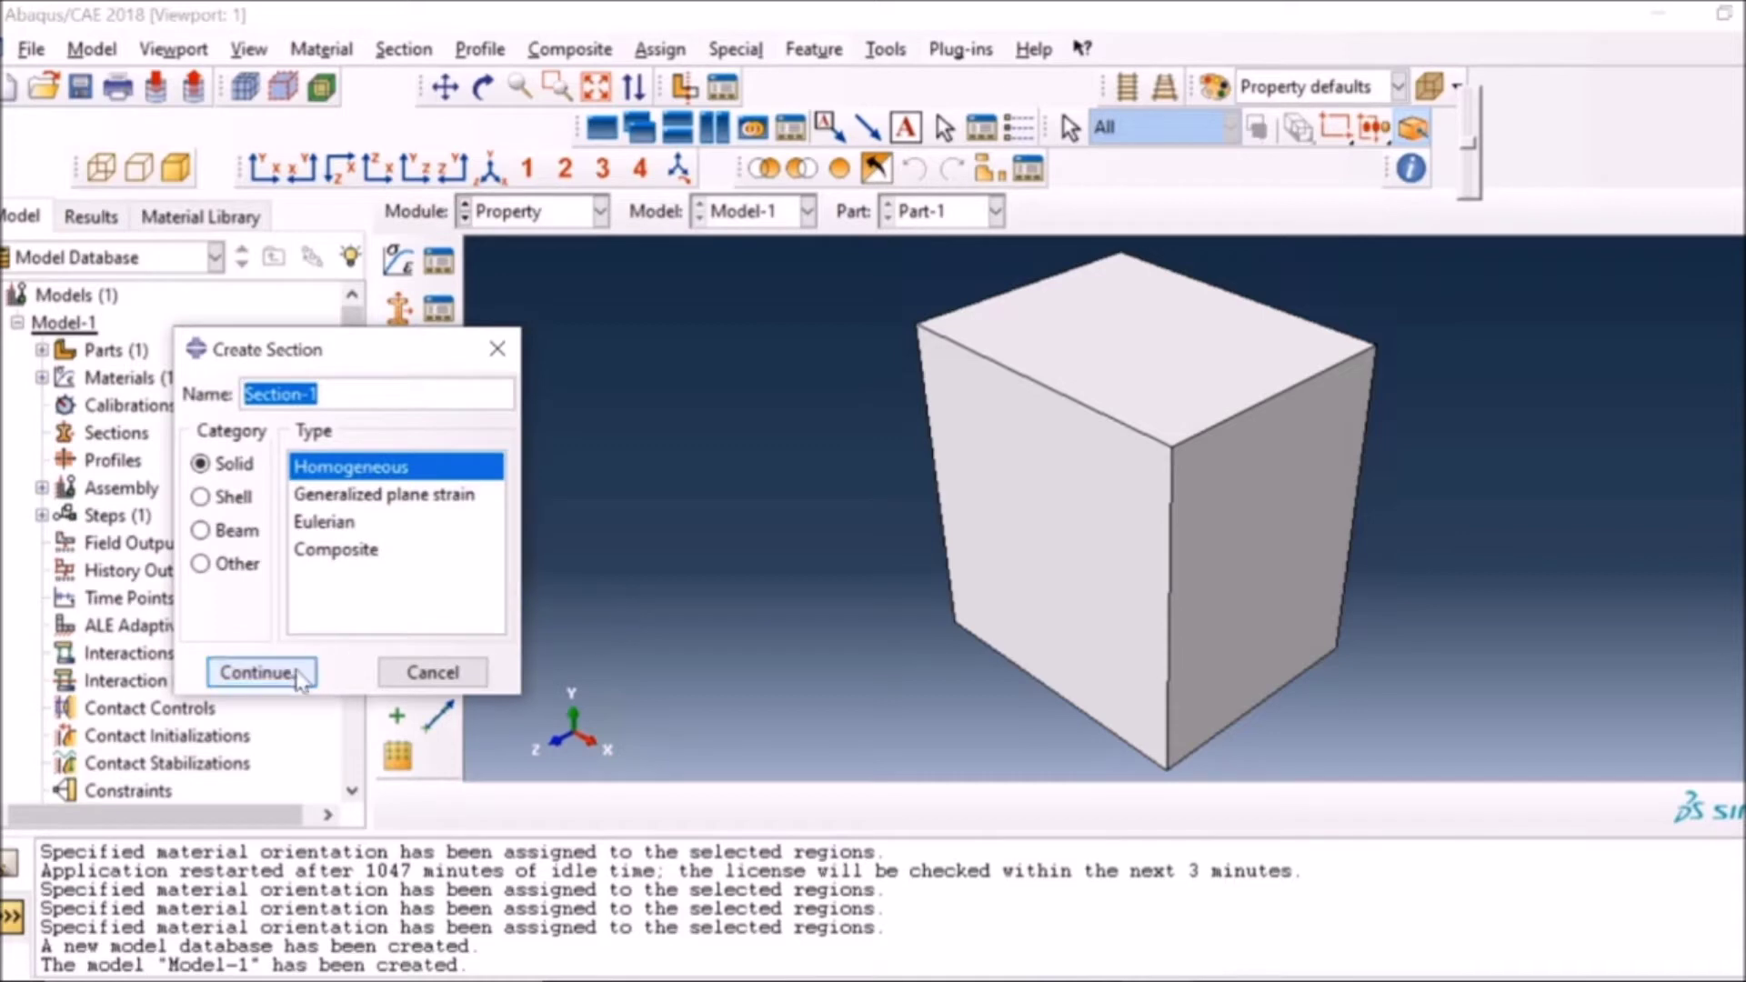
click(269, 672)
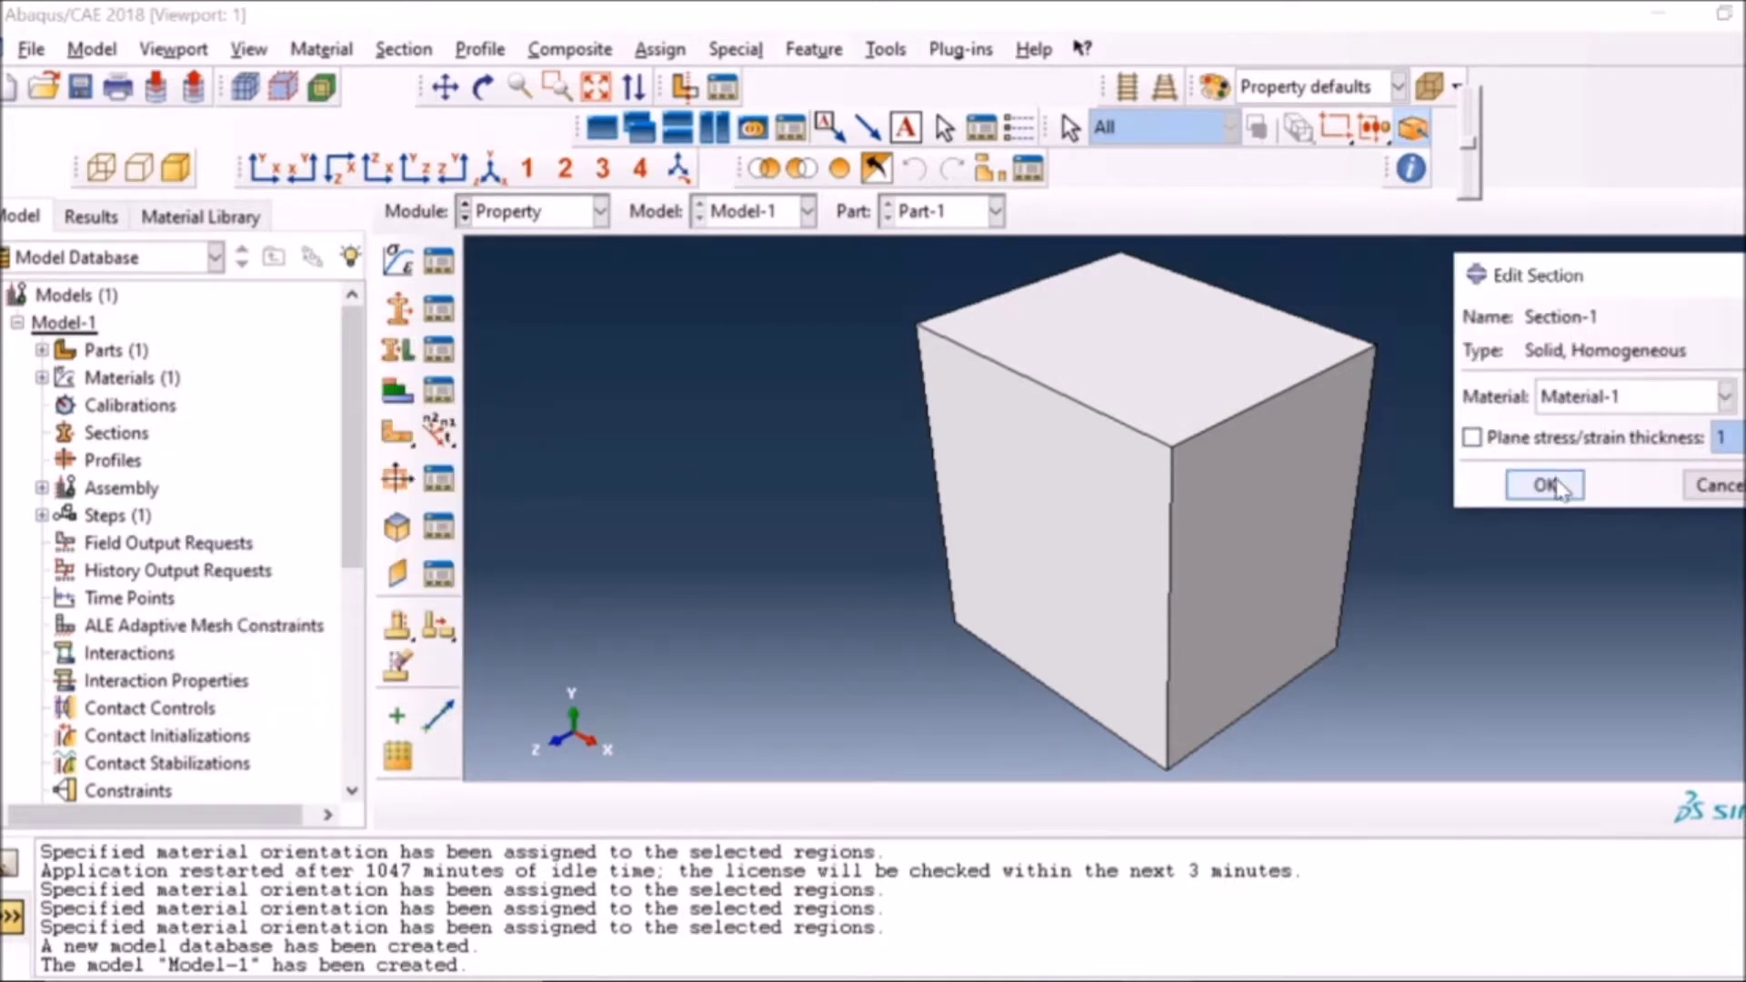
click(1559, 490)
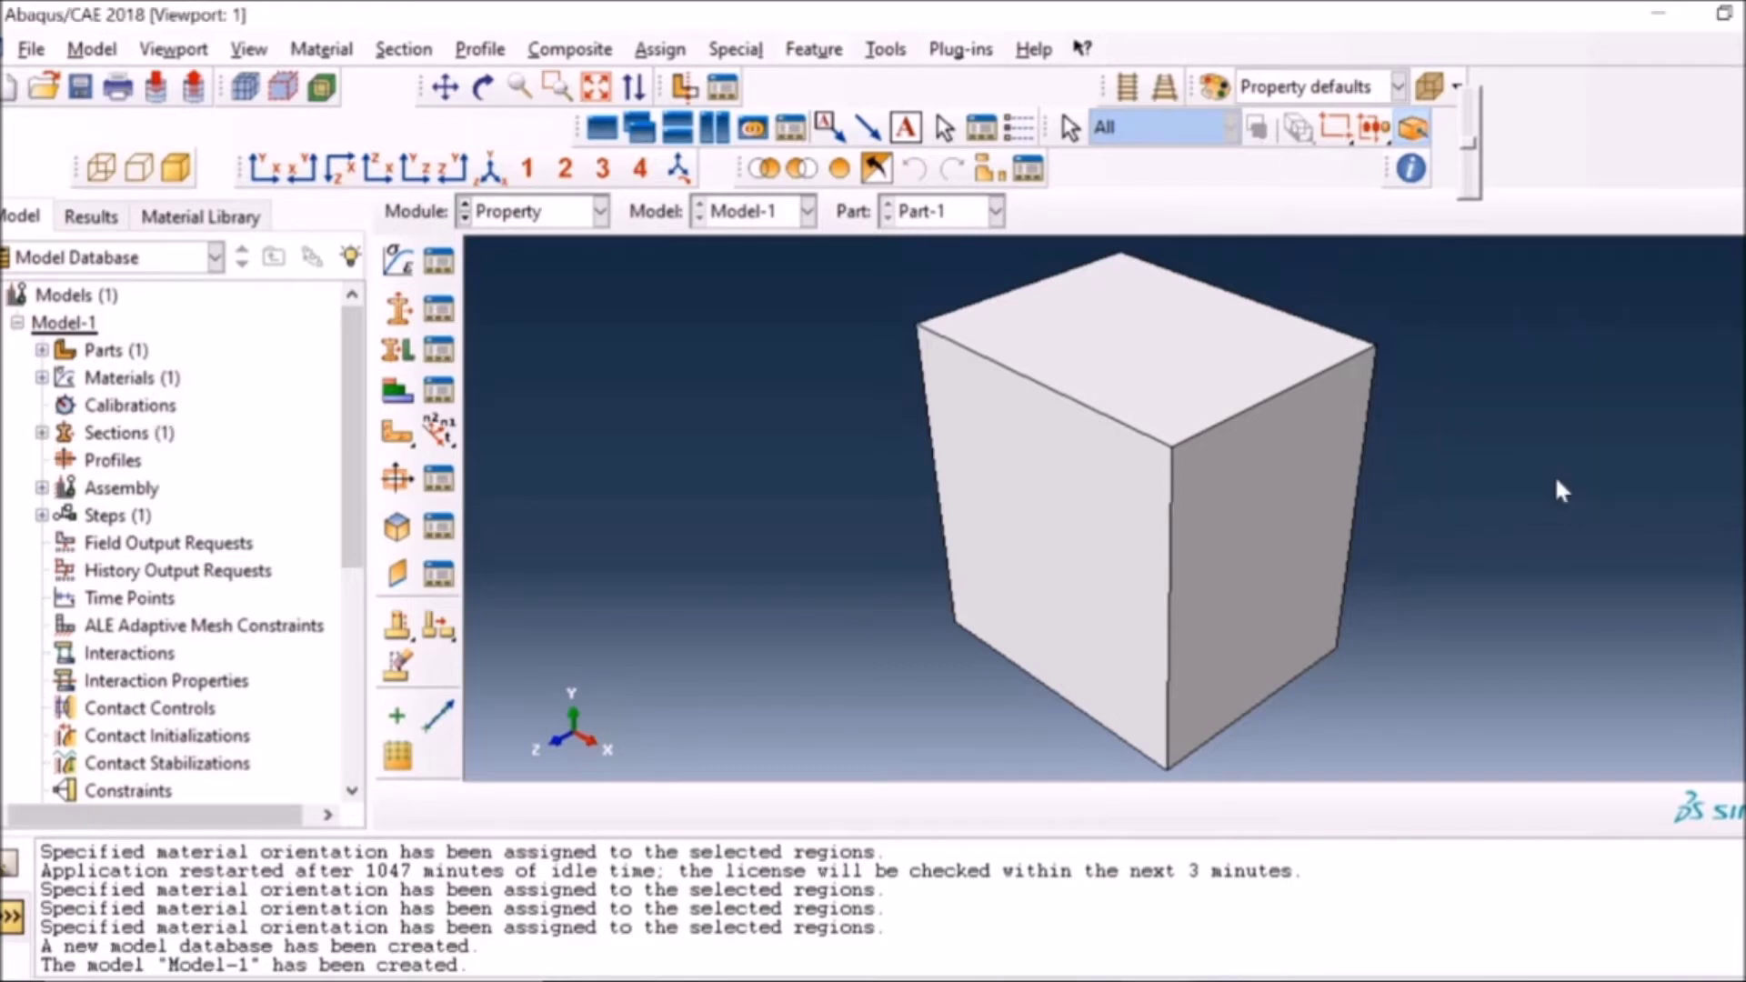
Step: Assign Section-1 to the whole block
click(391, 351)
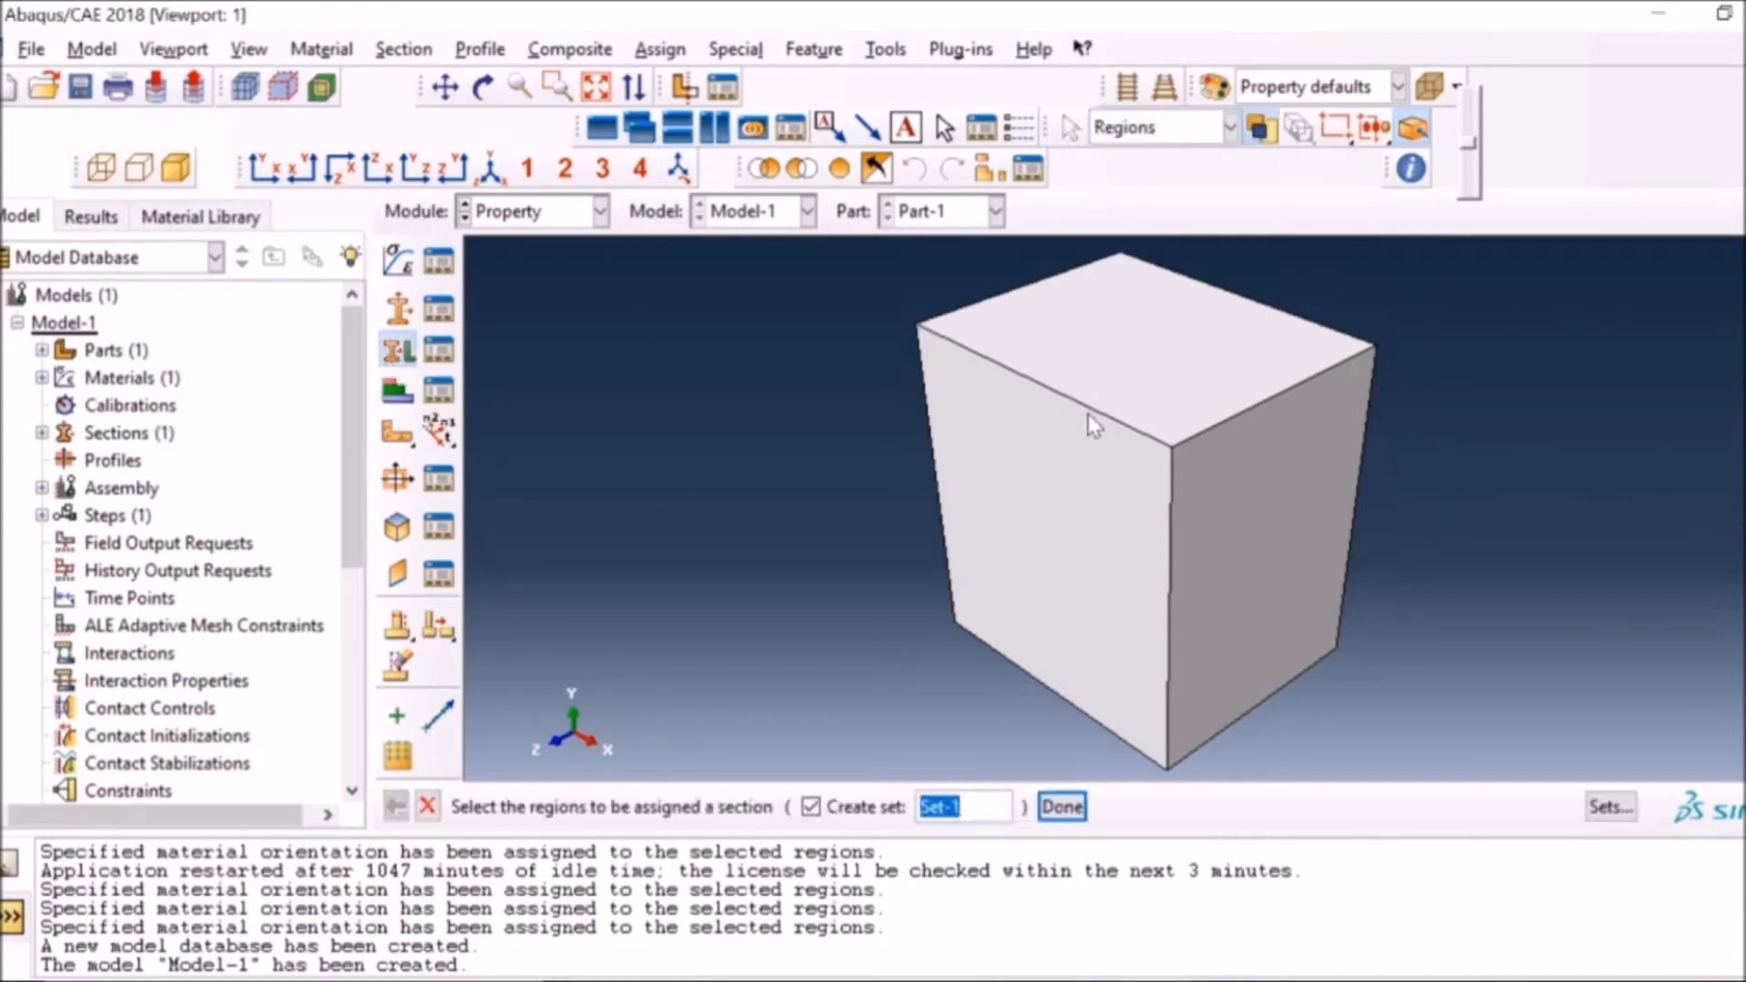
click(1087, 715)
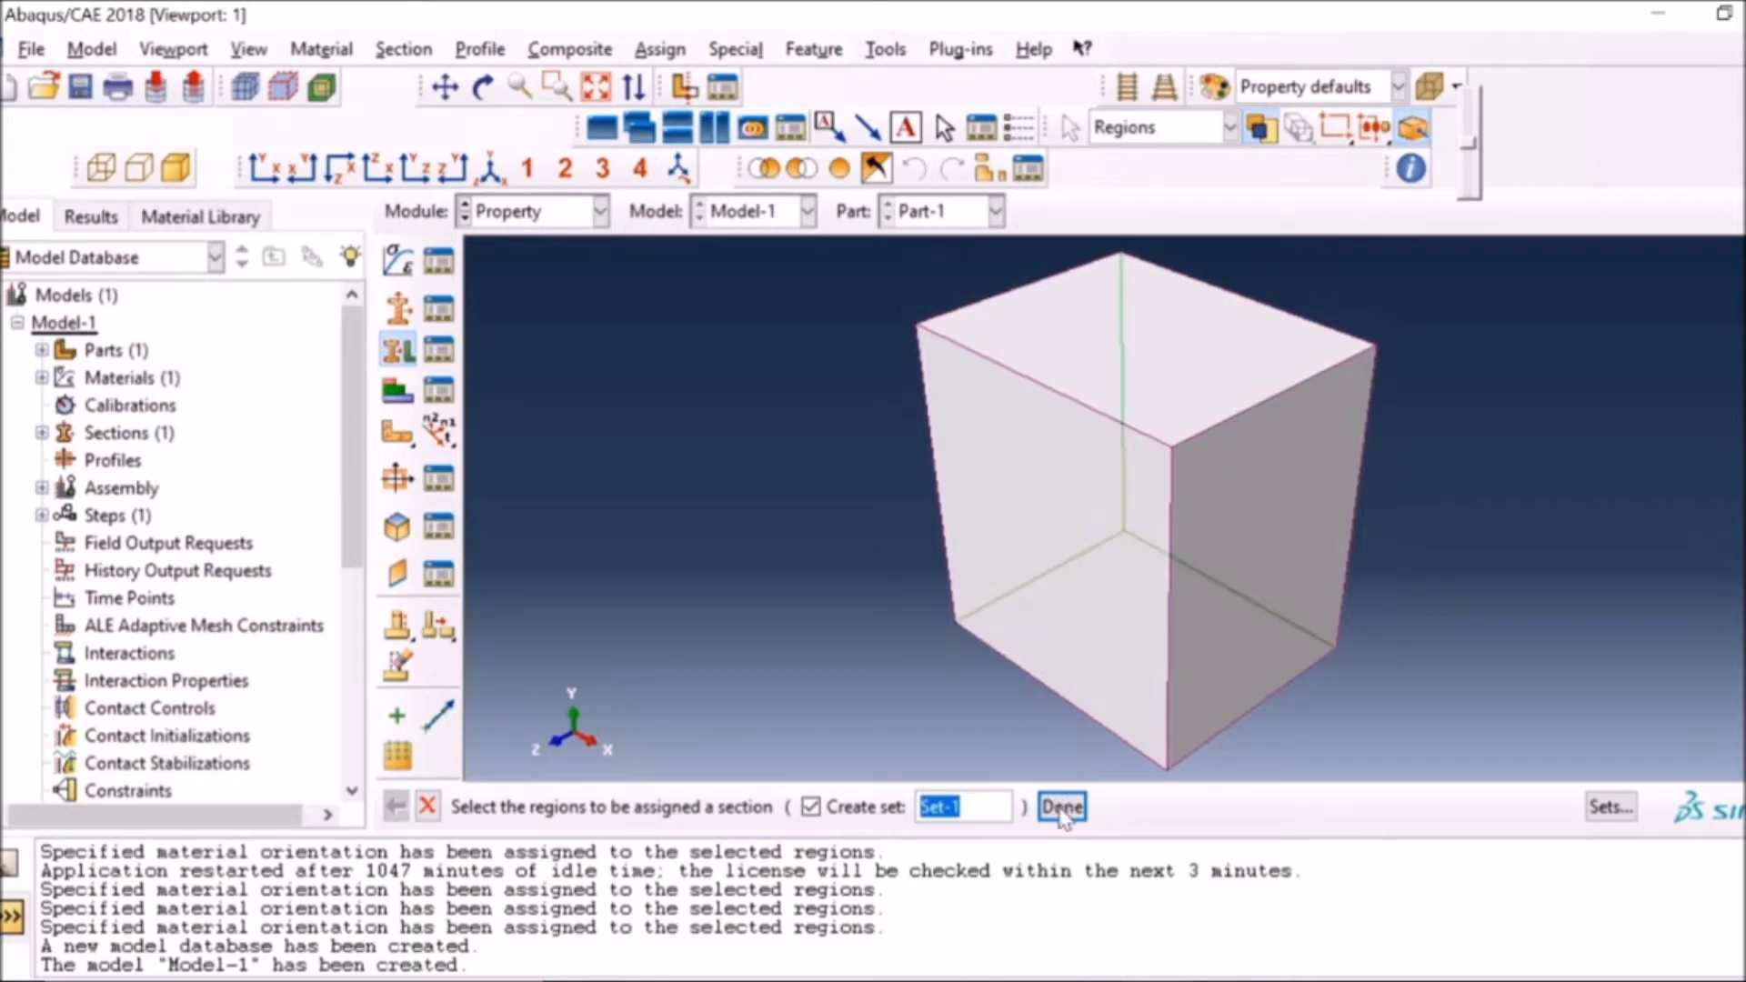
click(1063, 807)
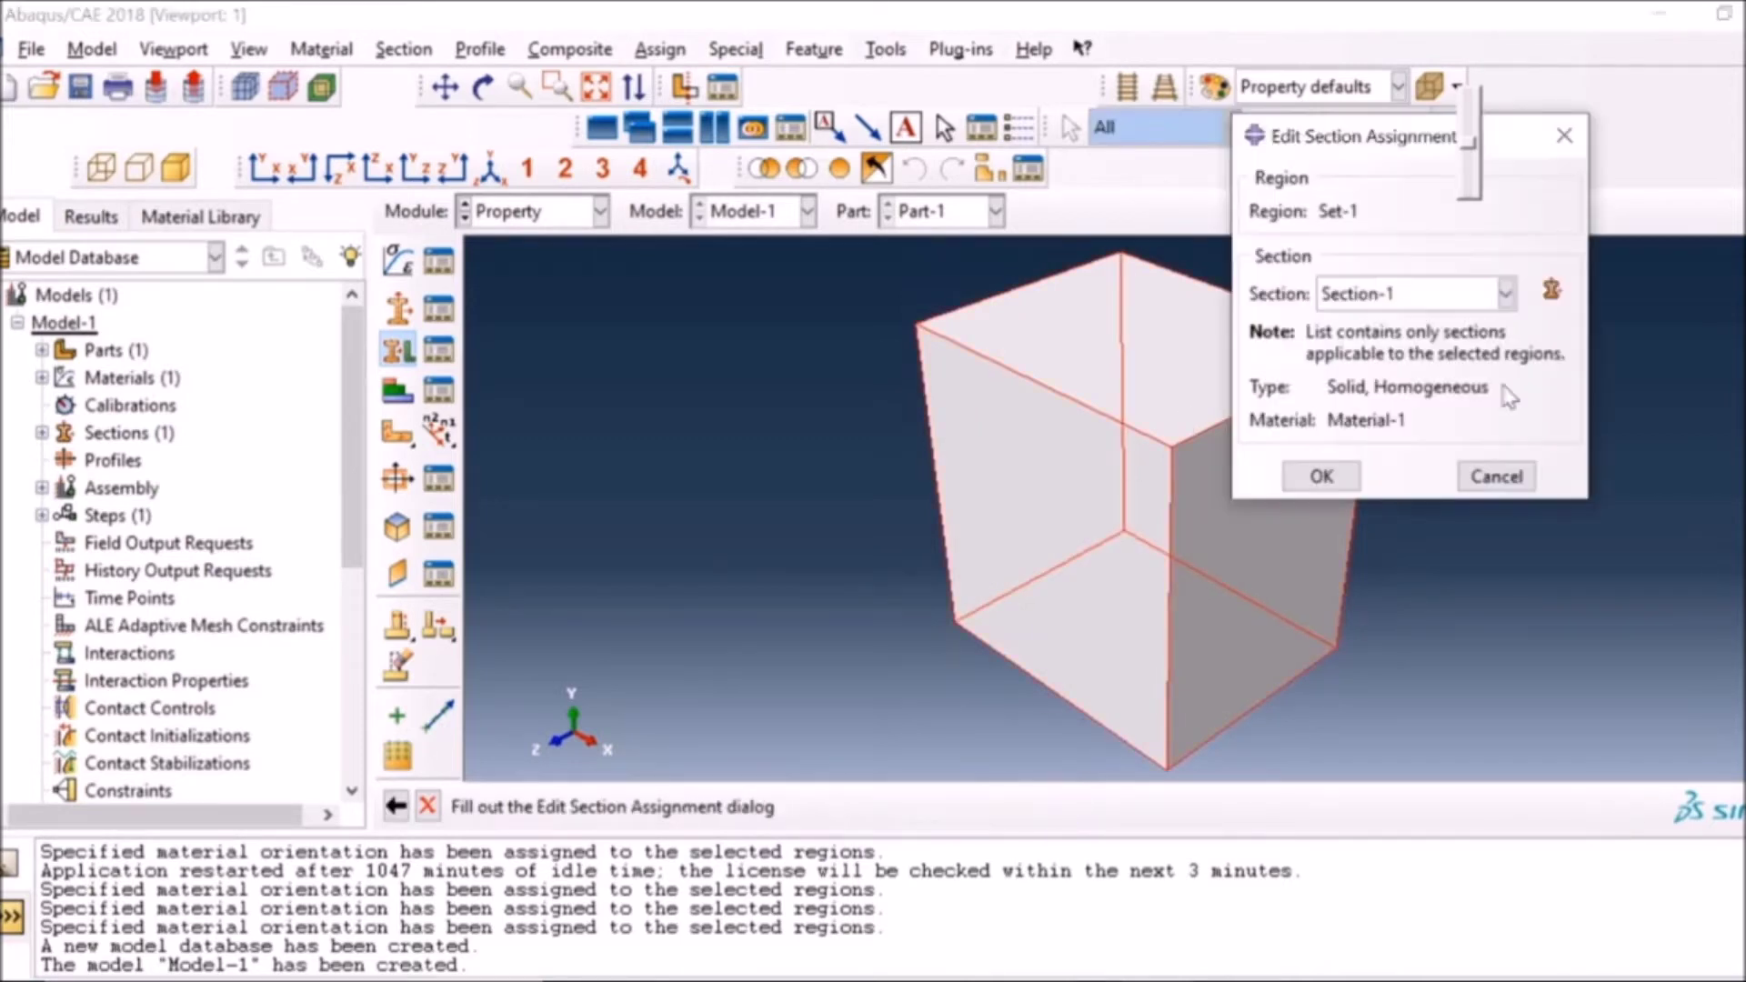
click(1321, 476)
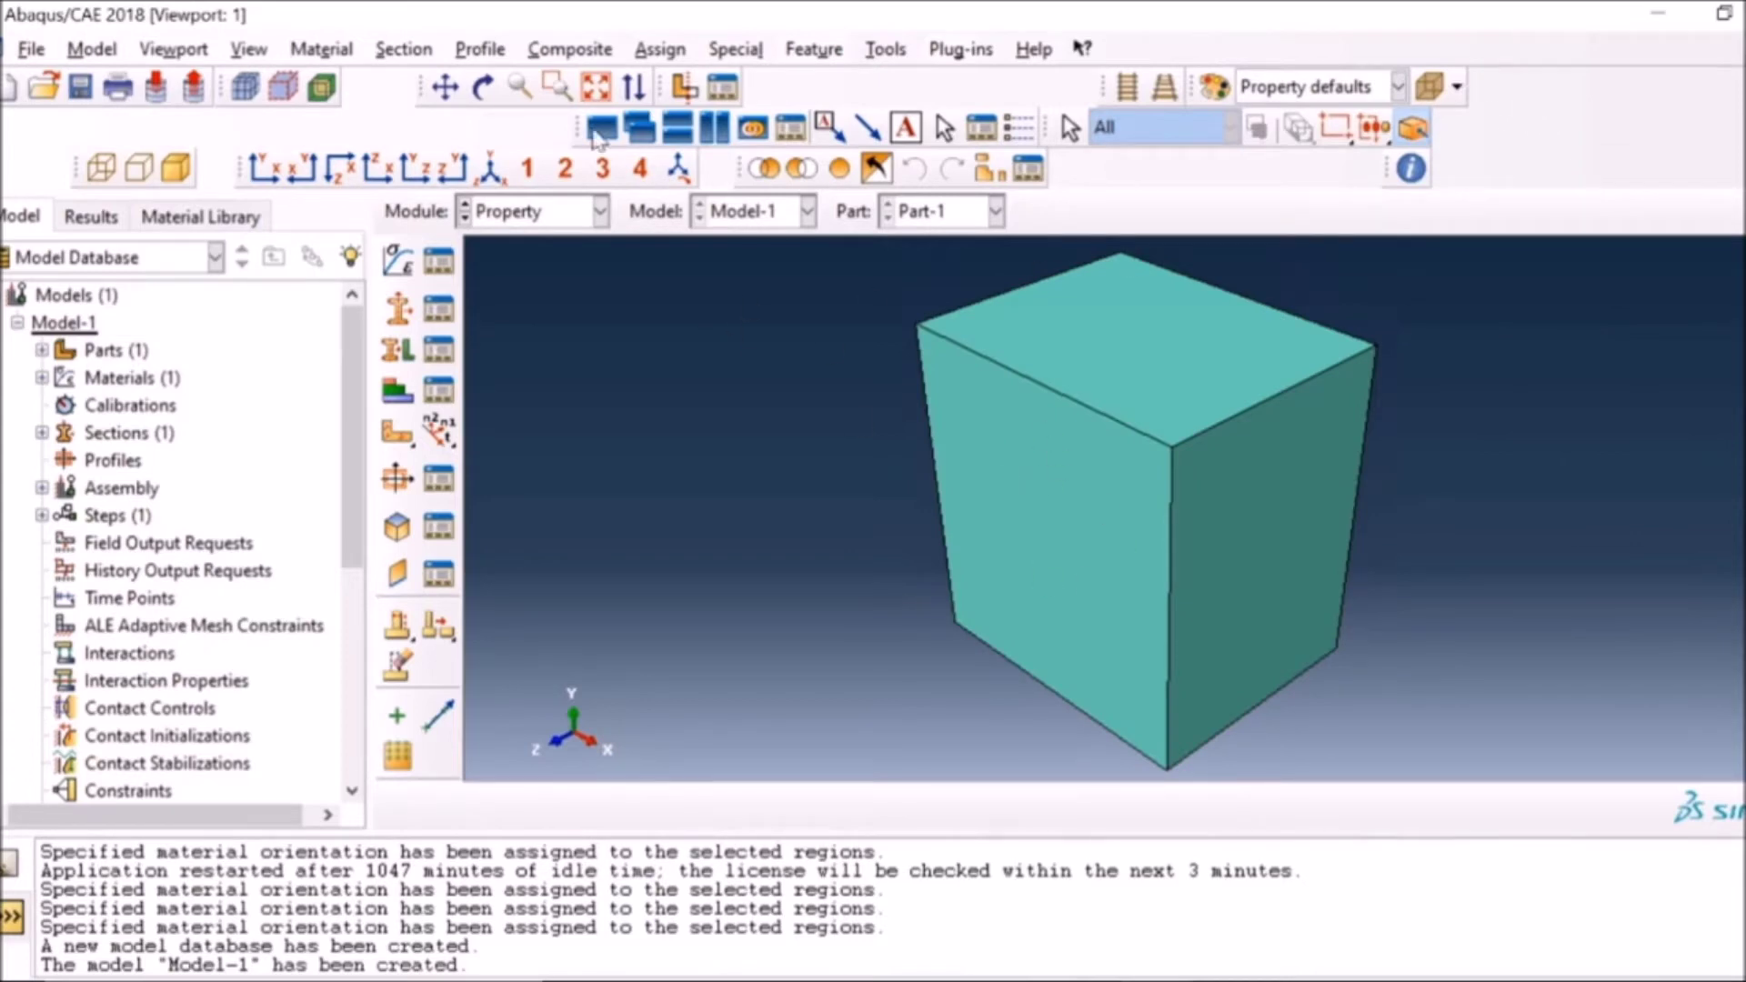
click(601, 212)
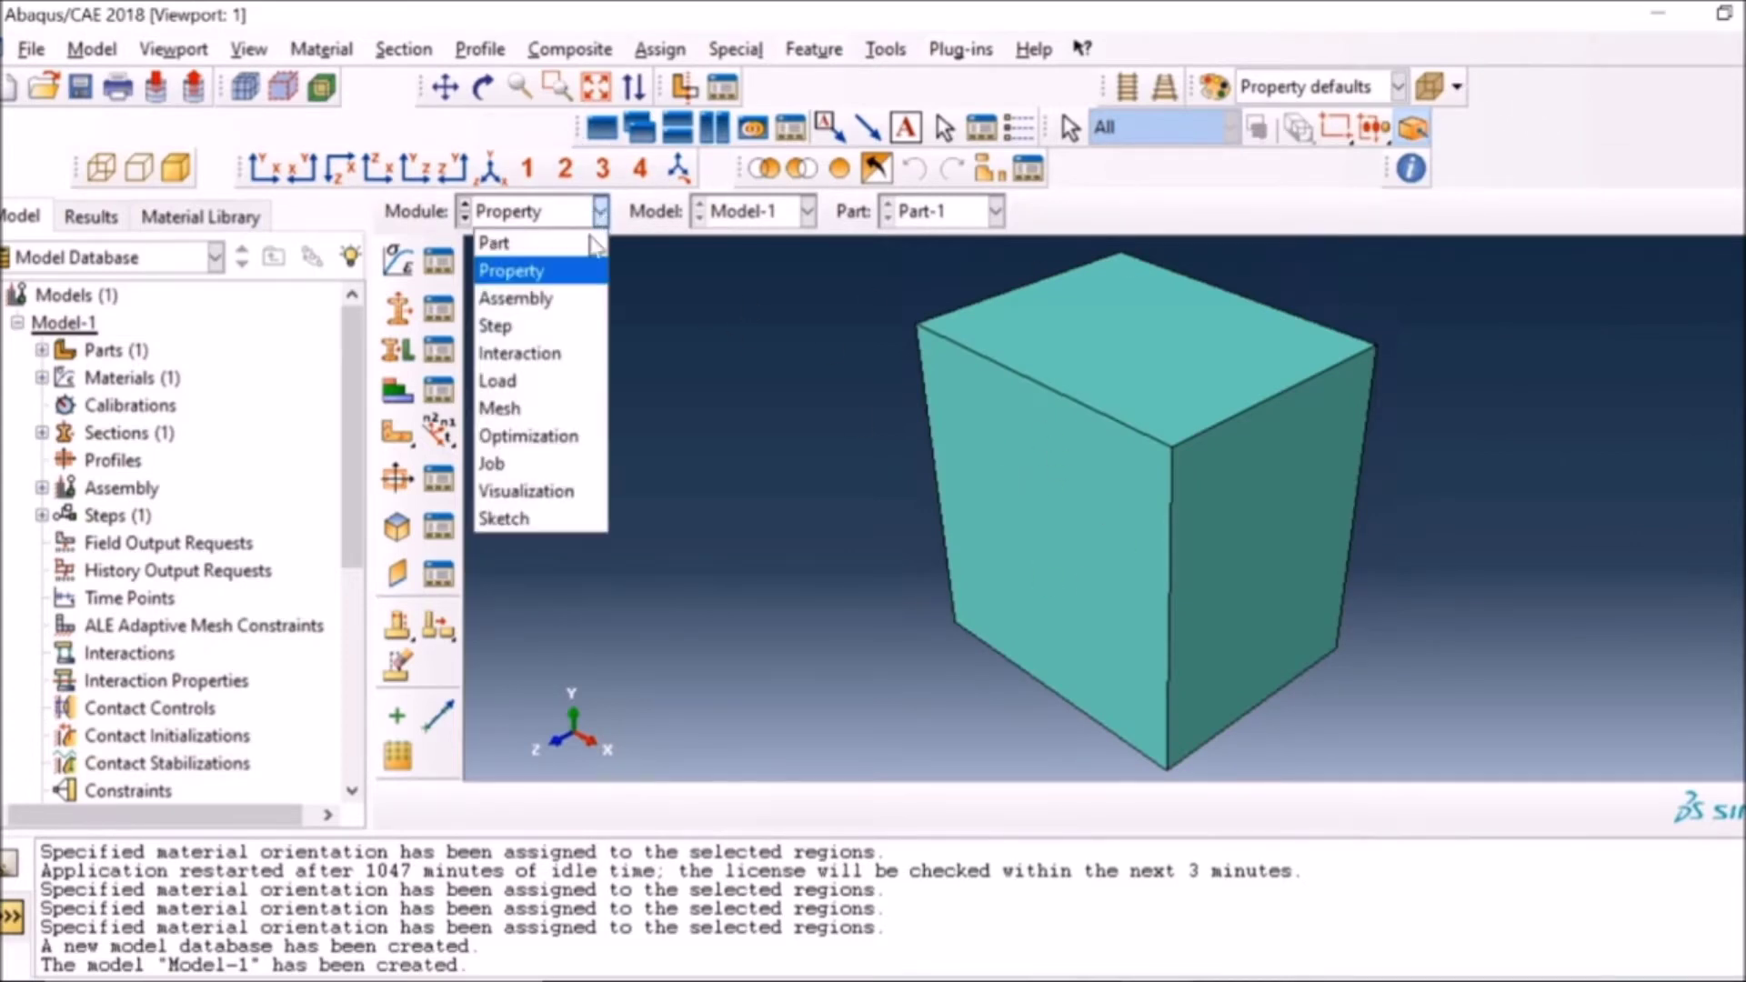
Step: In the Assembly module, add two Part-1 instances, auto-offsetting the second from the first
click(557, 299)
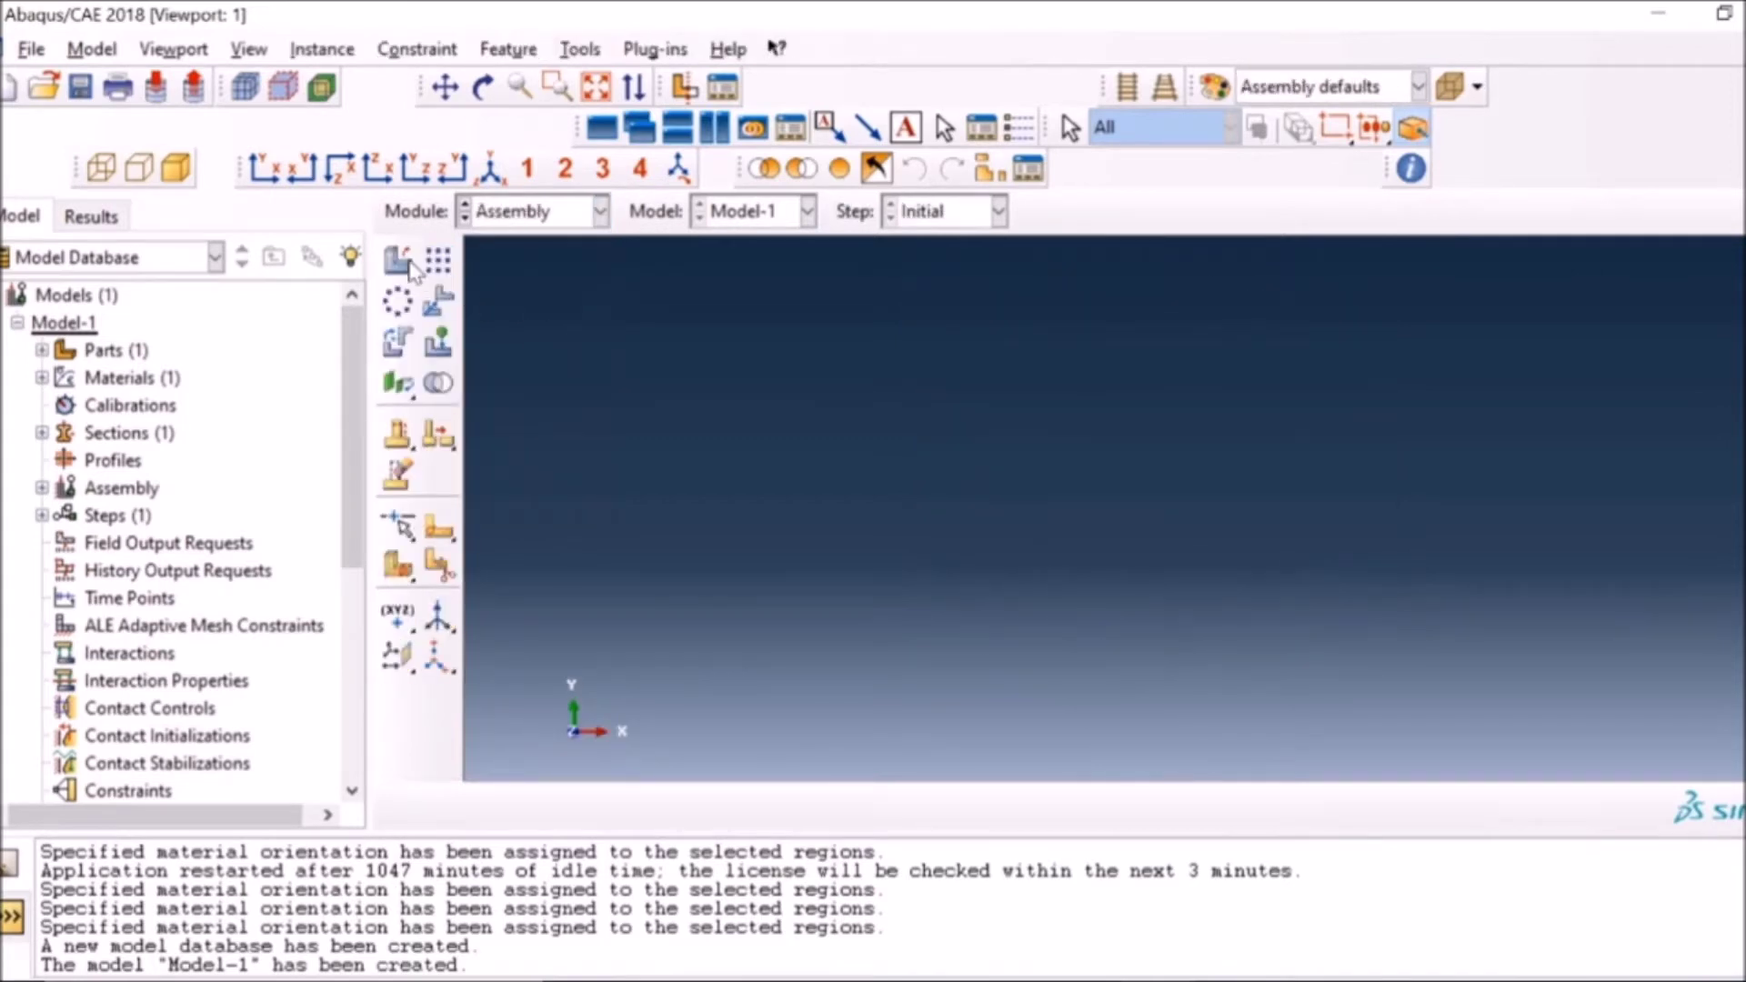
click(400, 262)
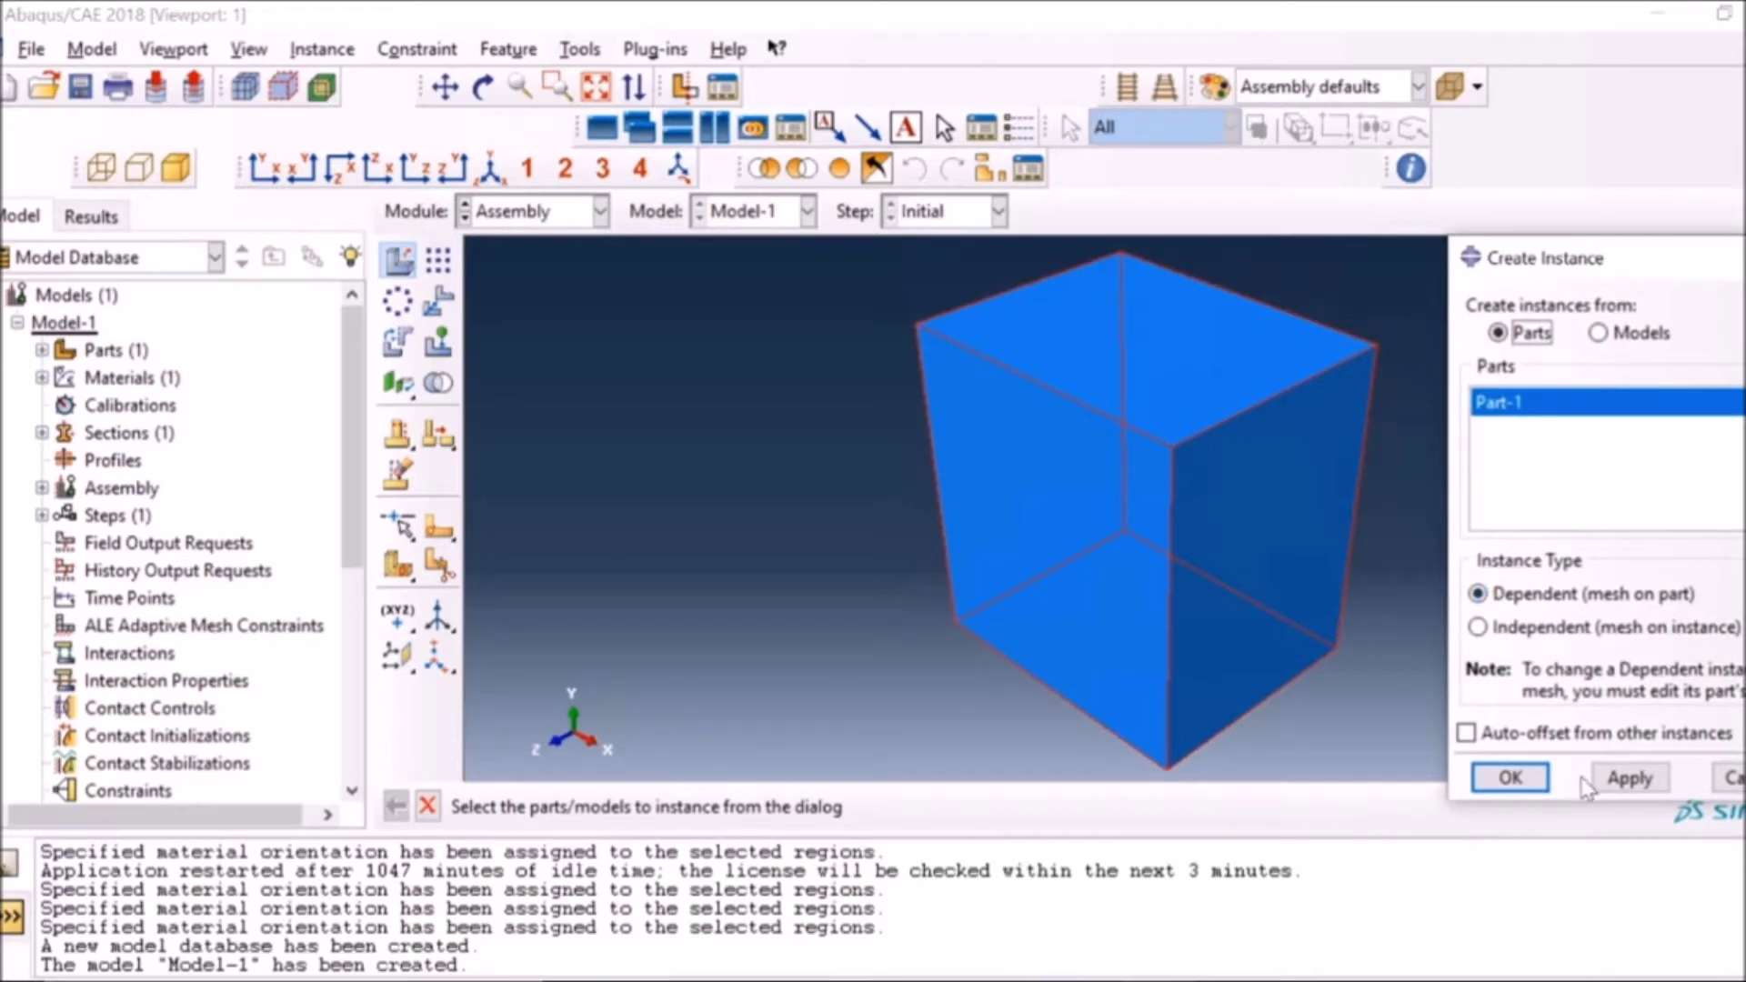
click(1628, 778)
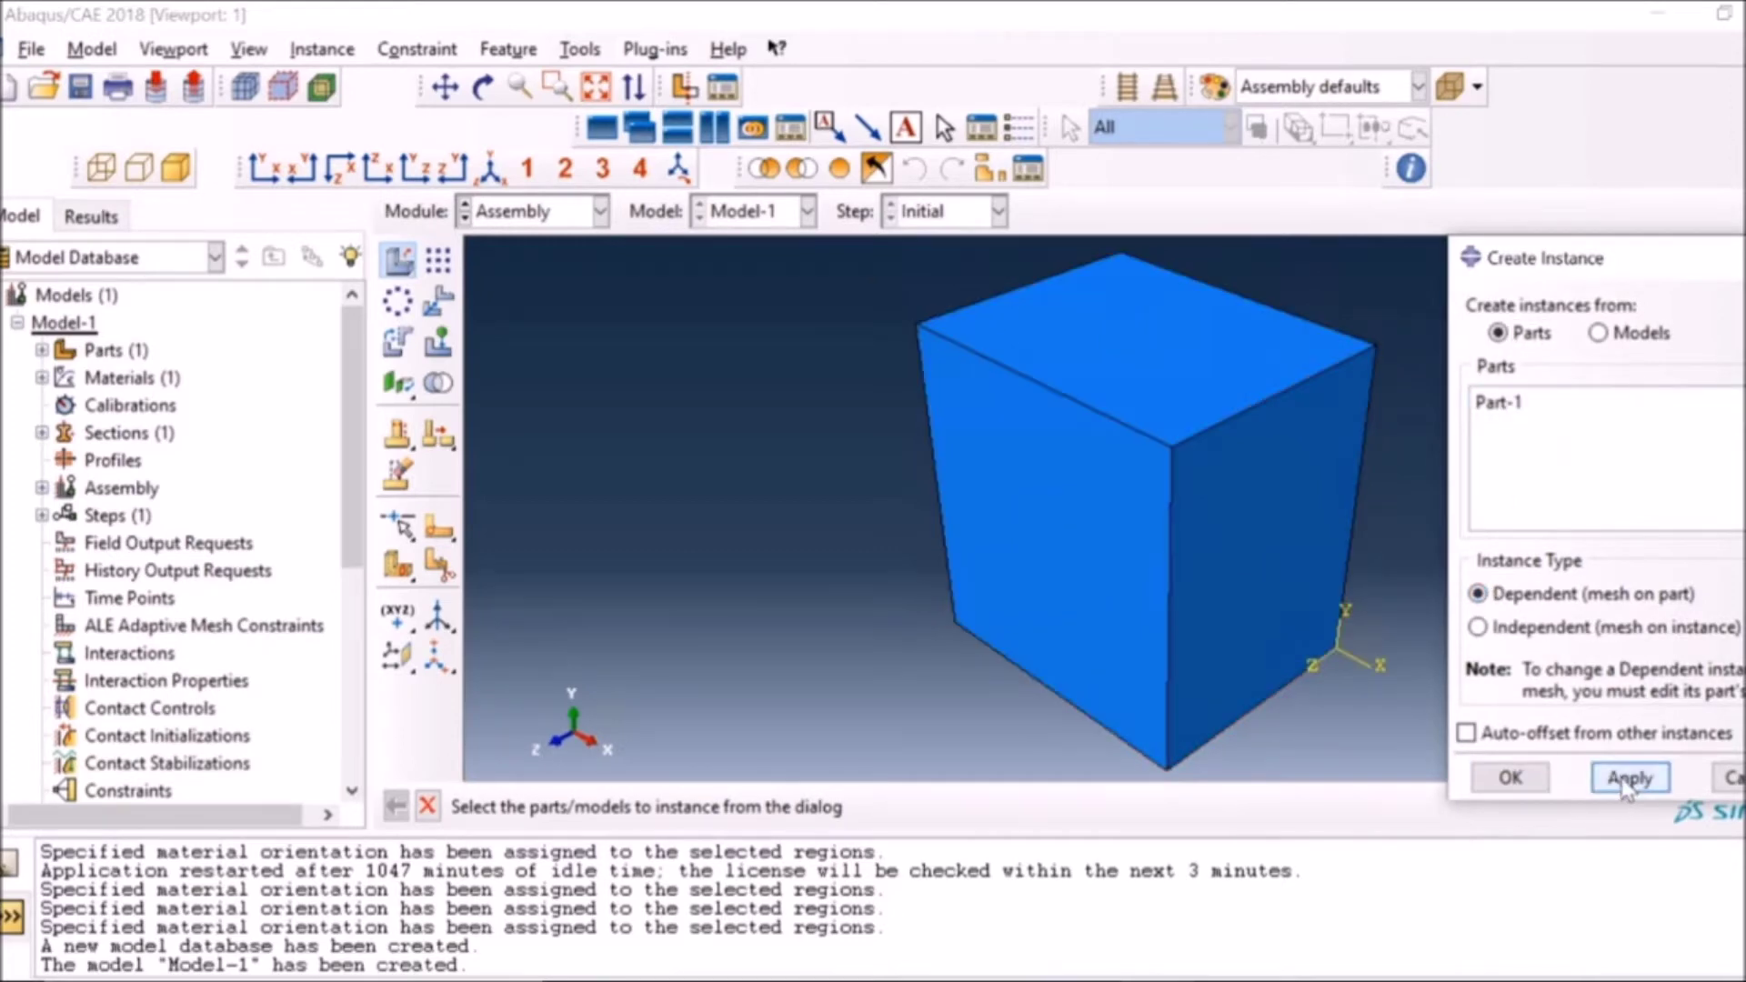
click(1506, 404)
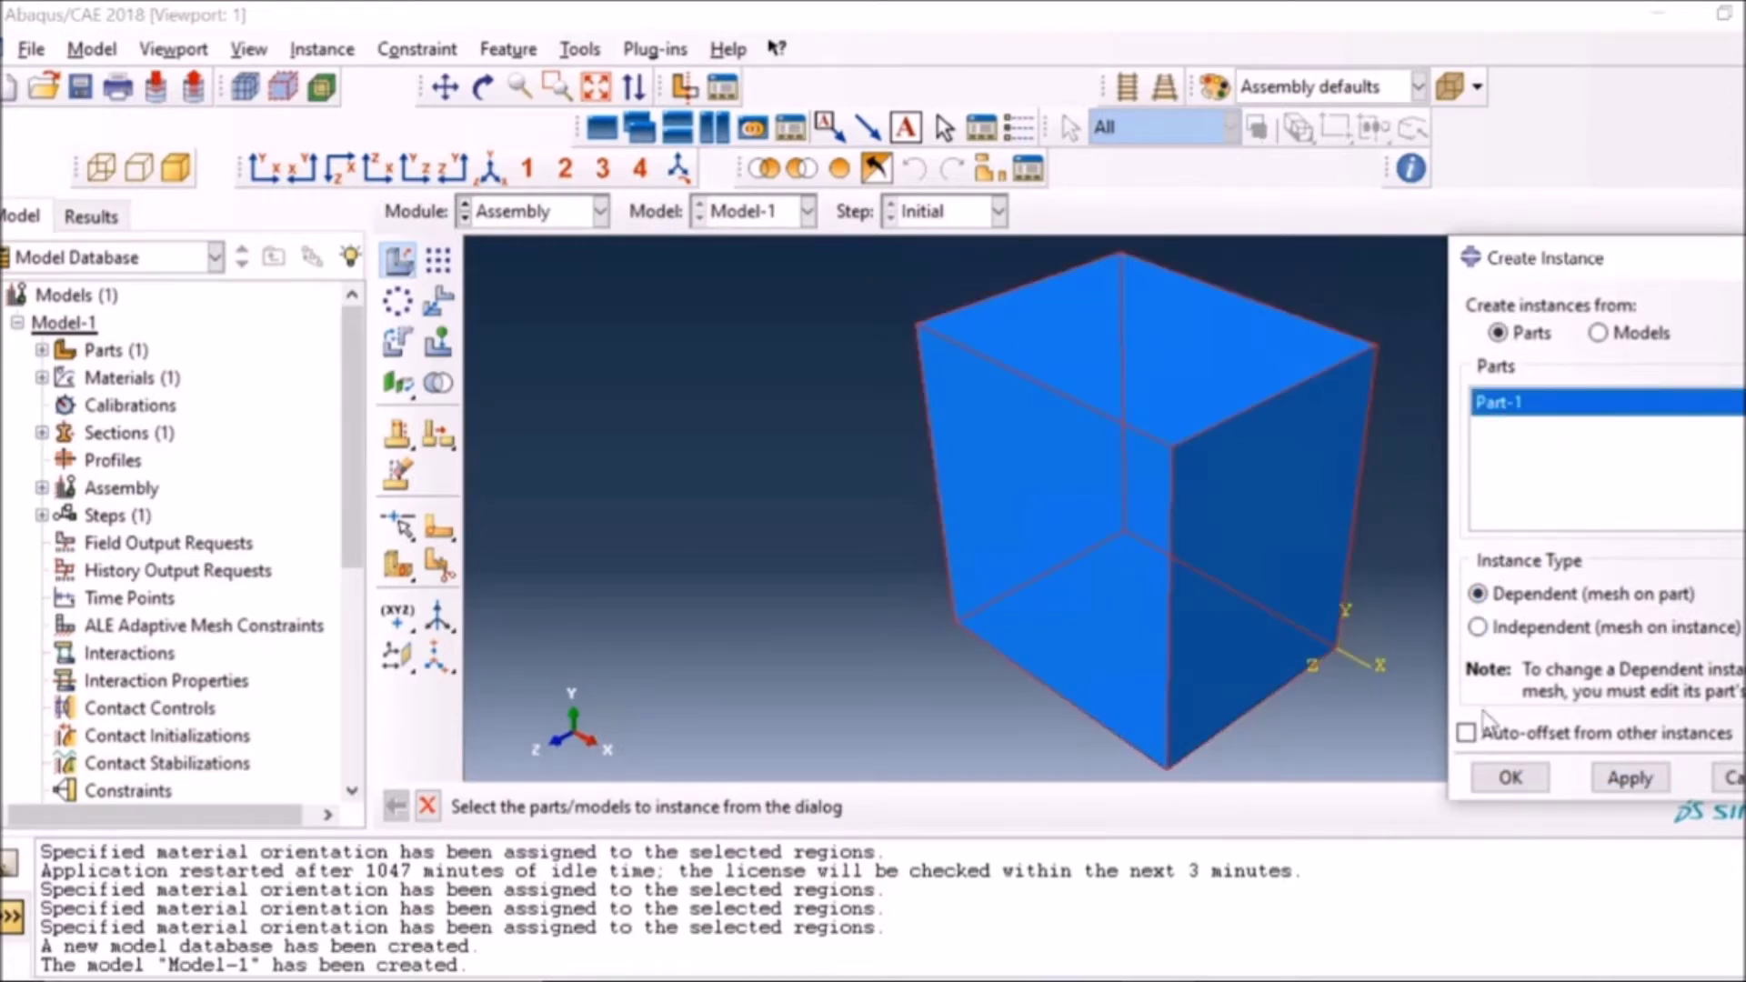
click(1466, 733)
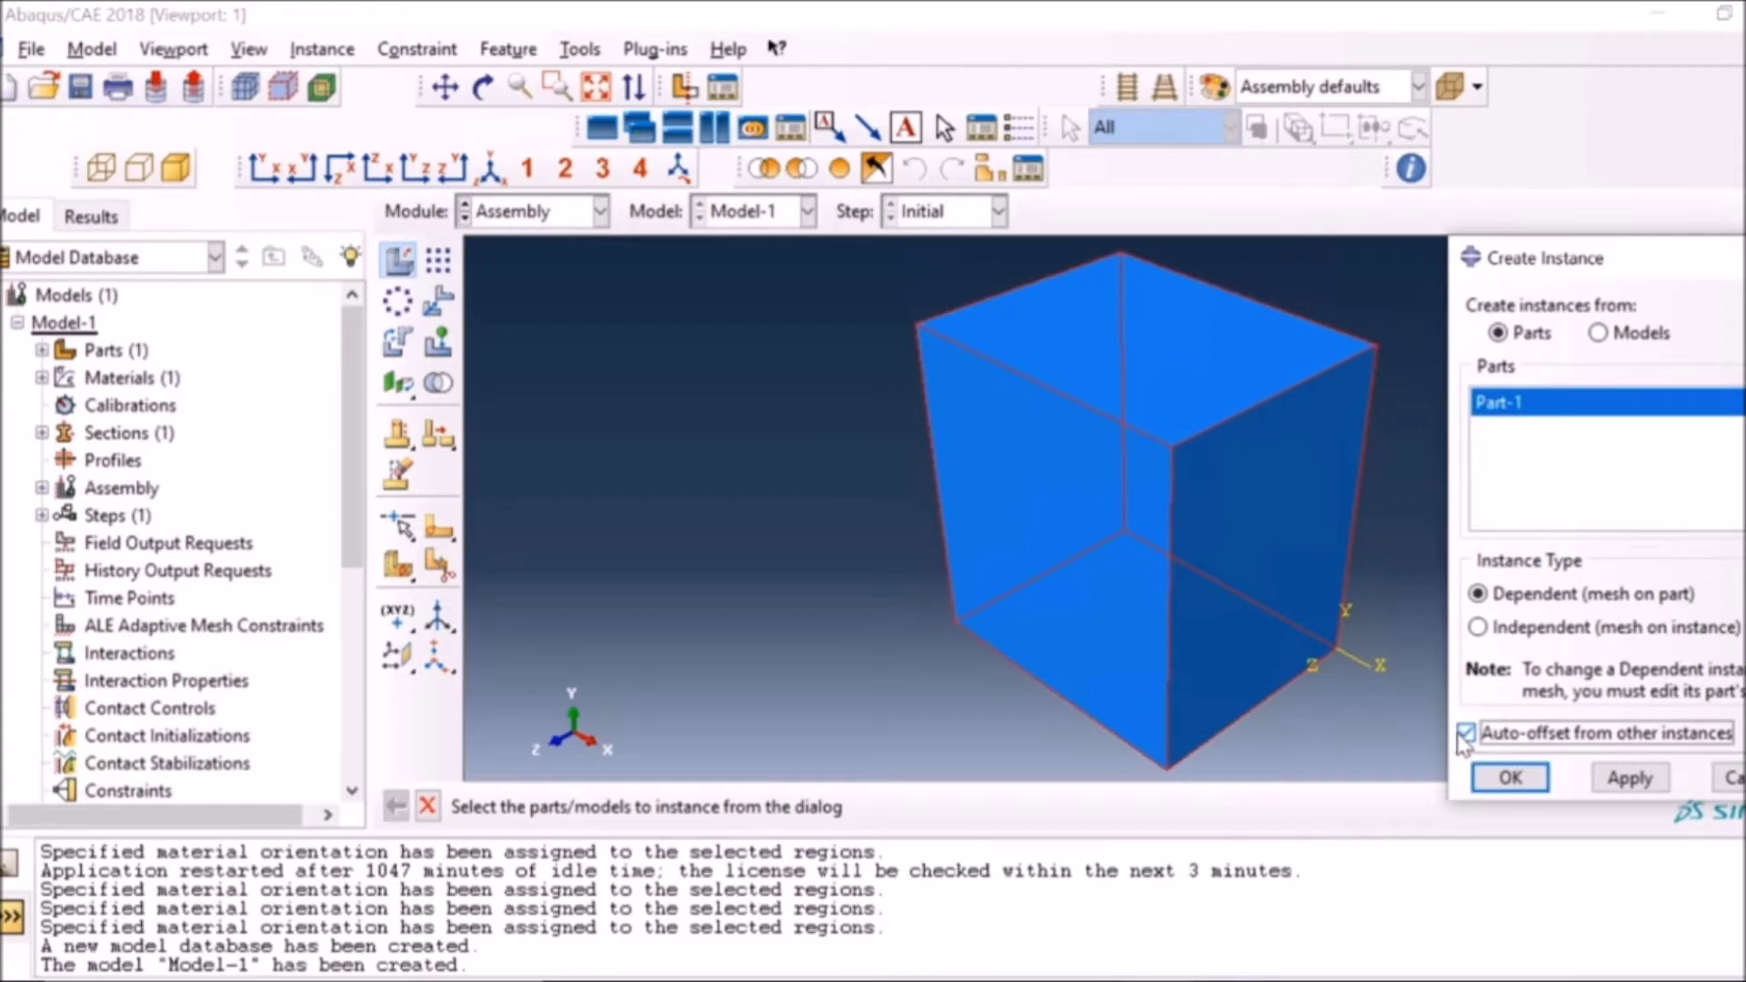
click(1496, 781)
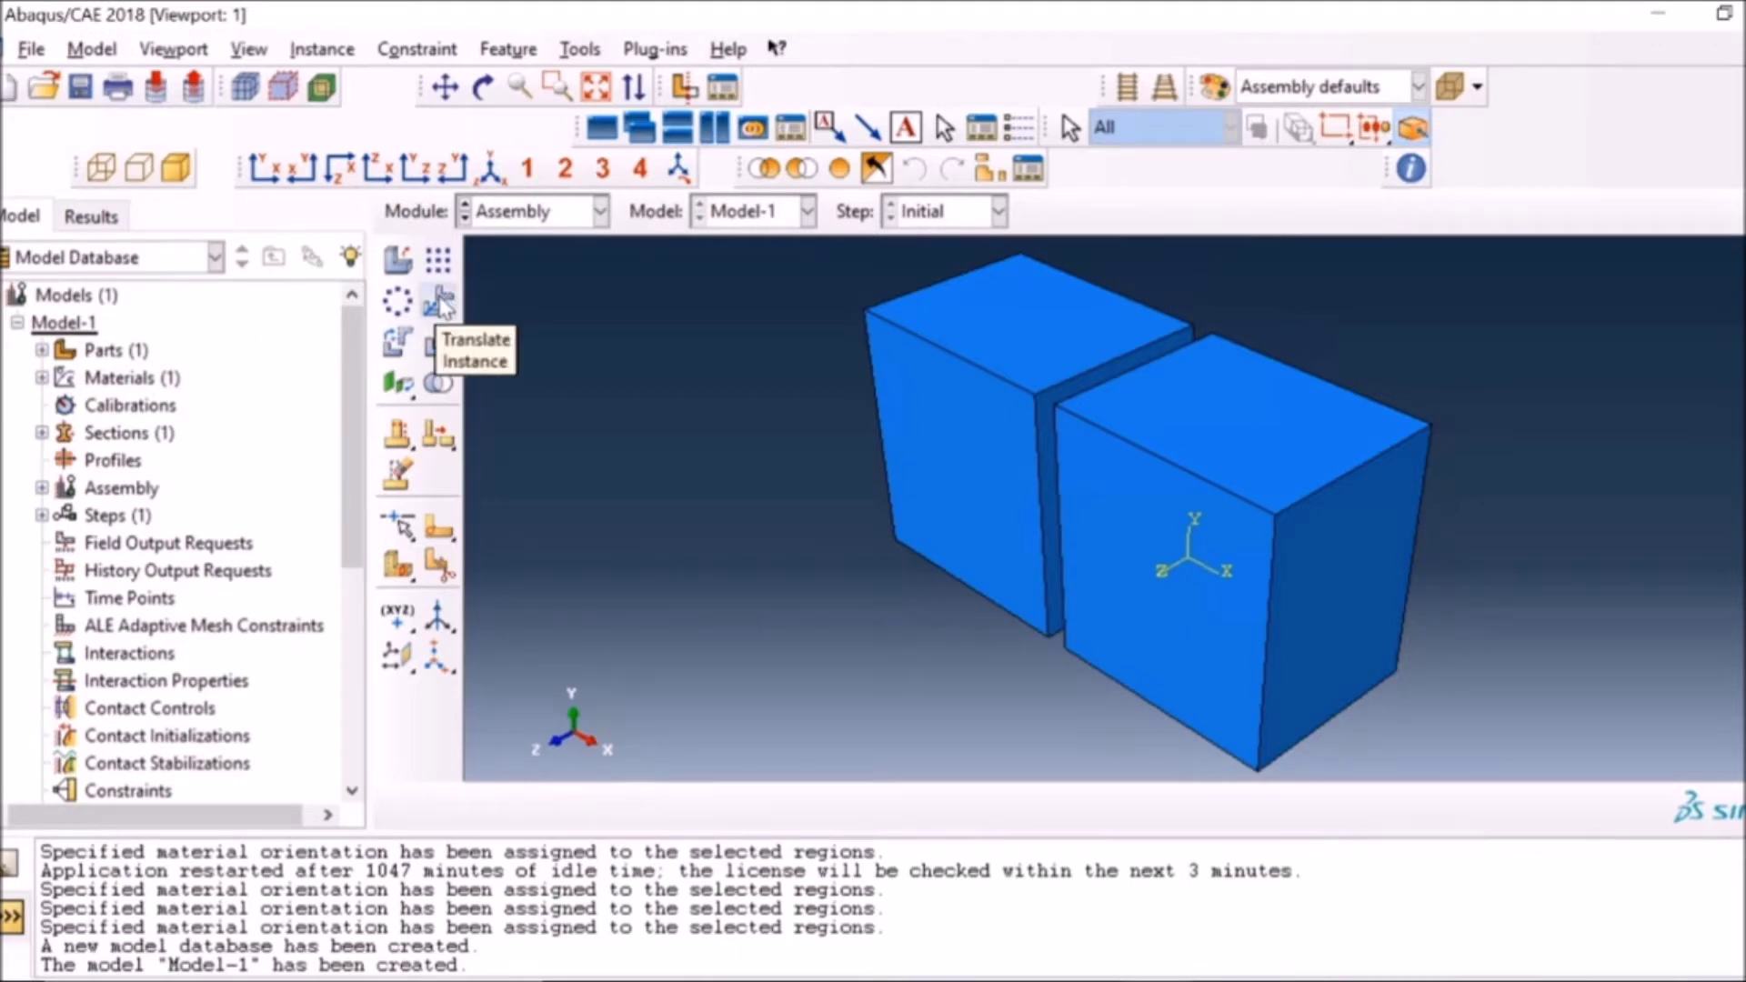
Step: Create surface Surf-1 on the first block's inner face
click(583, 50)
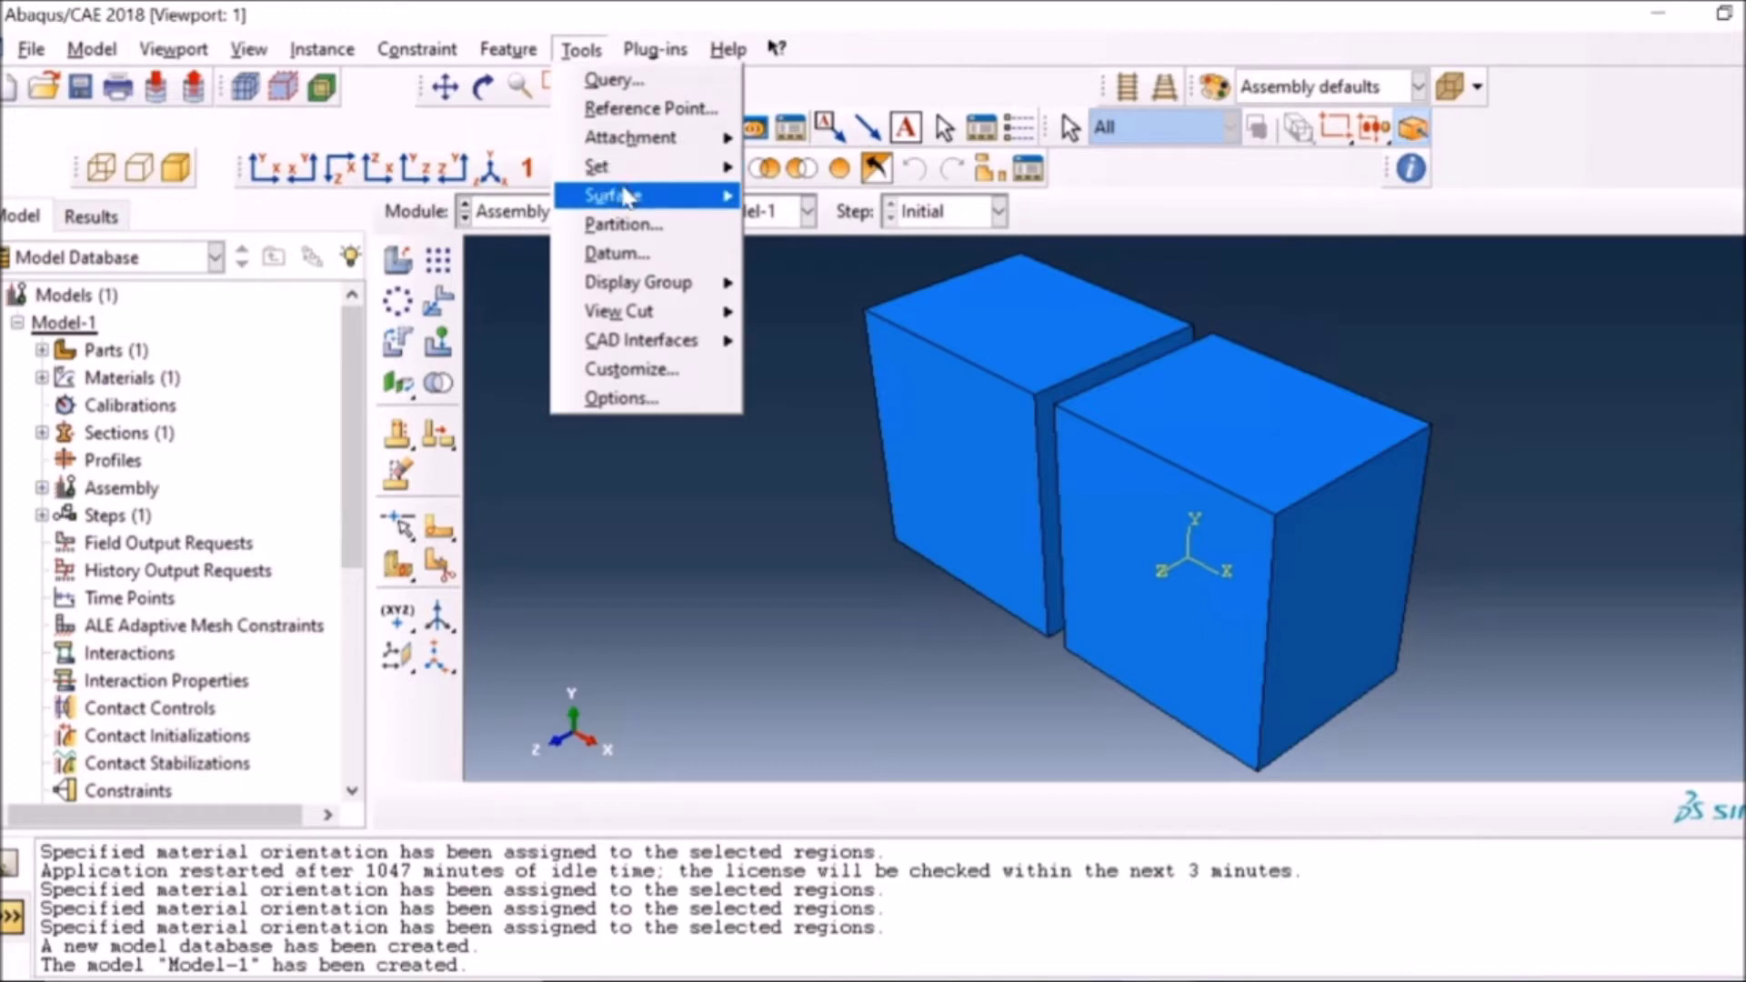
mouse_move(626, 195)
click(804, 228)
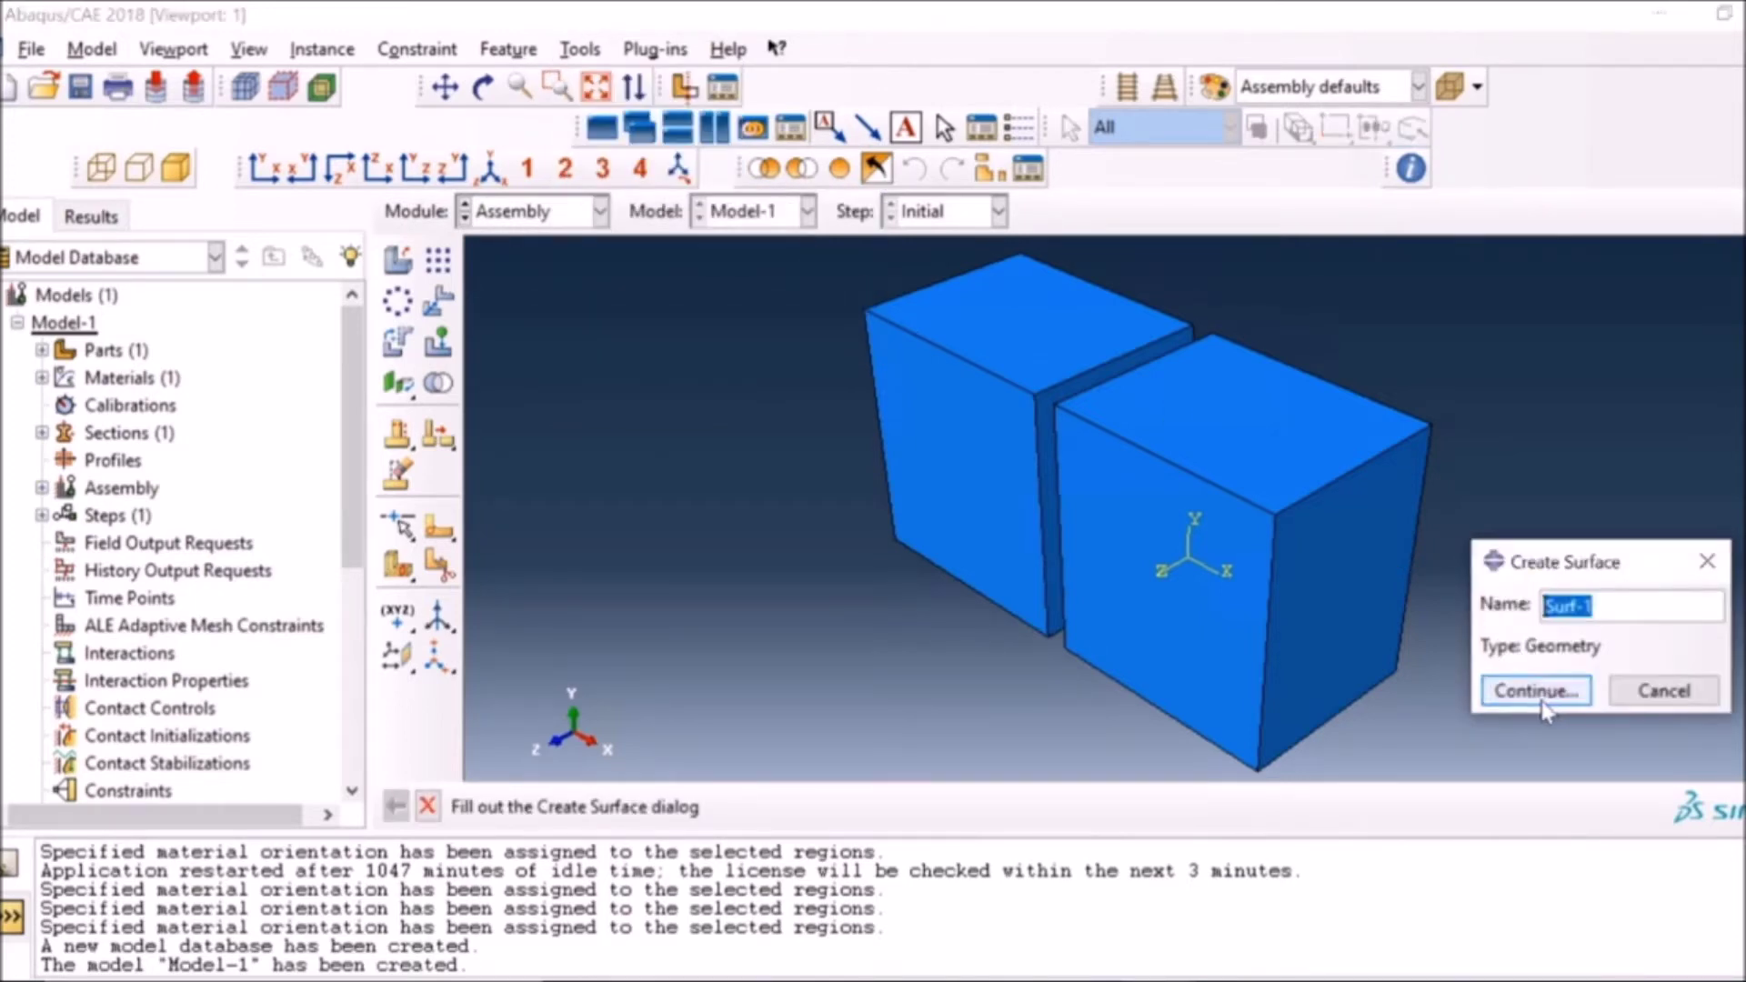
click(1537, 691)
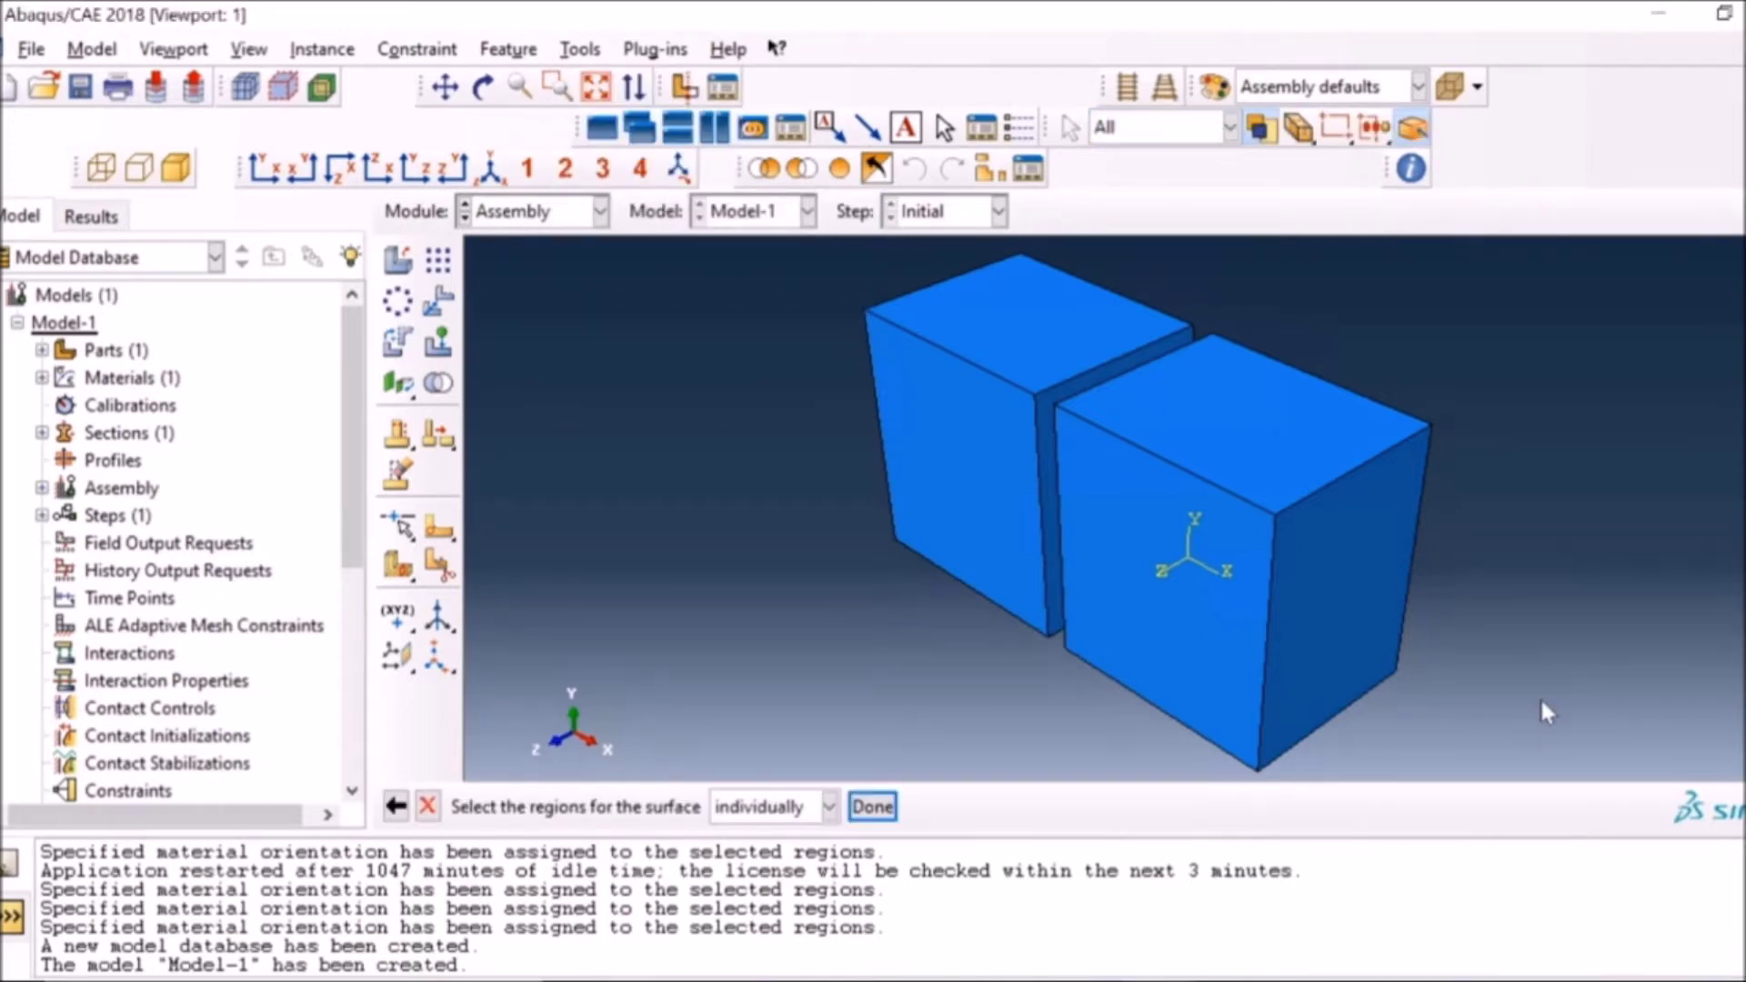
click(1049, 410)
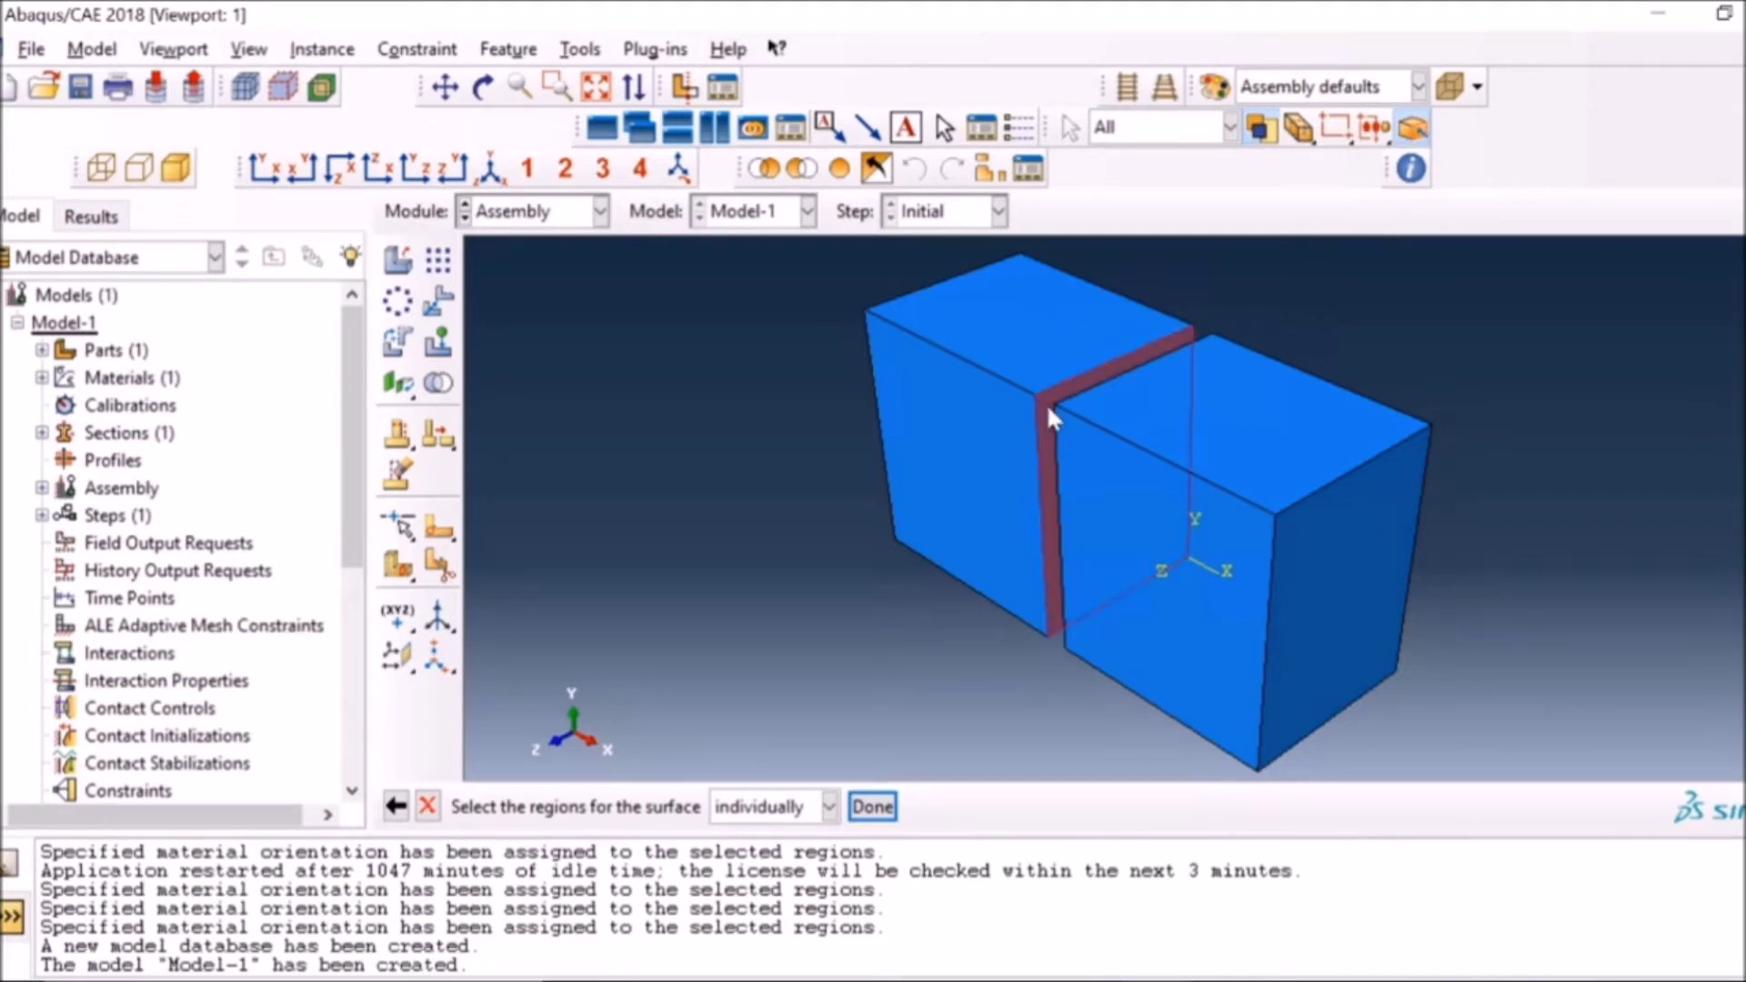
click(871, 807)
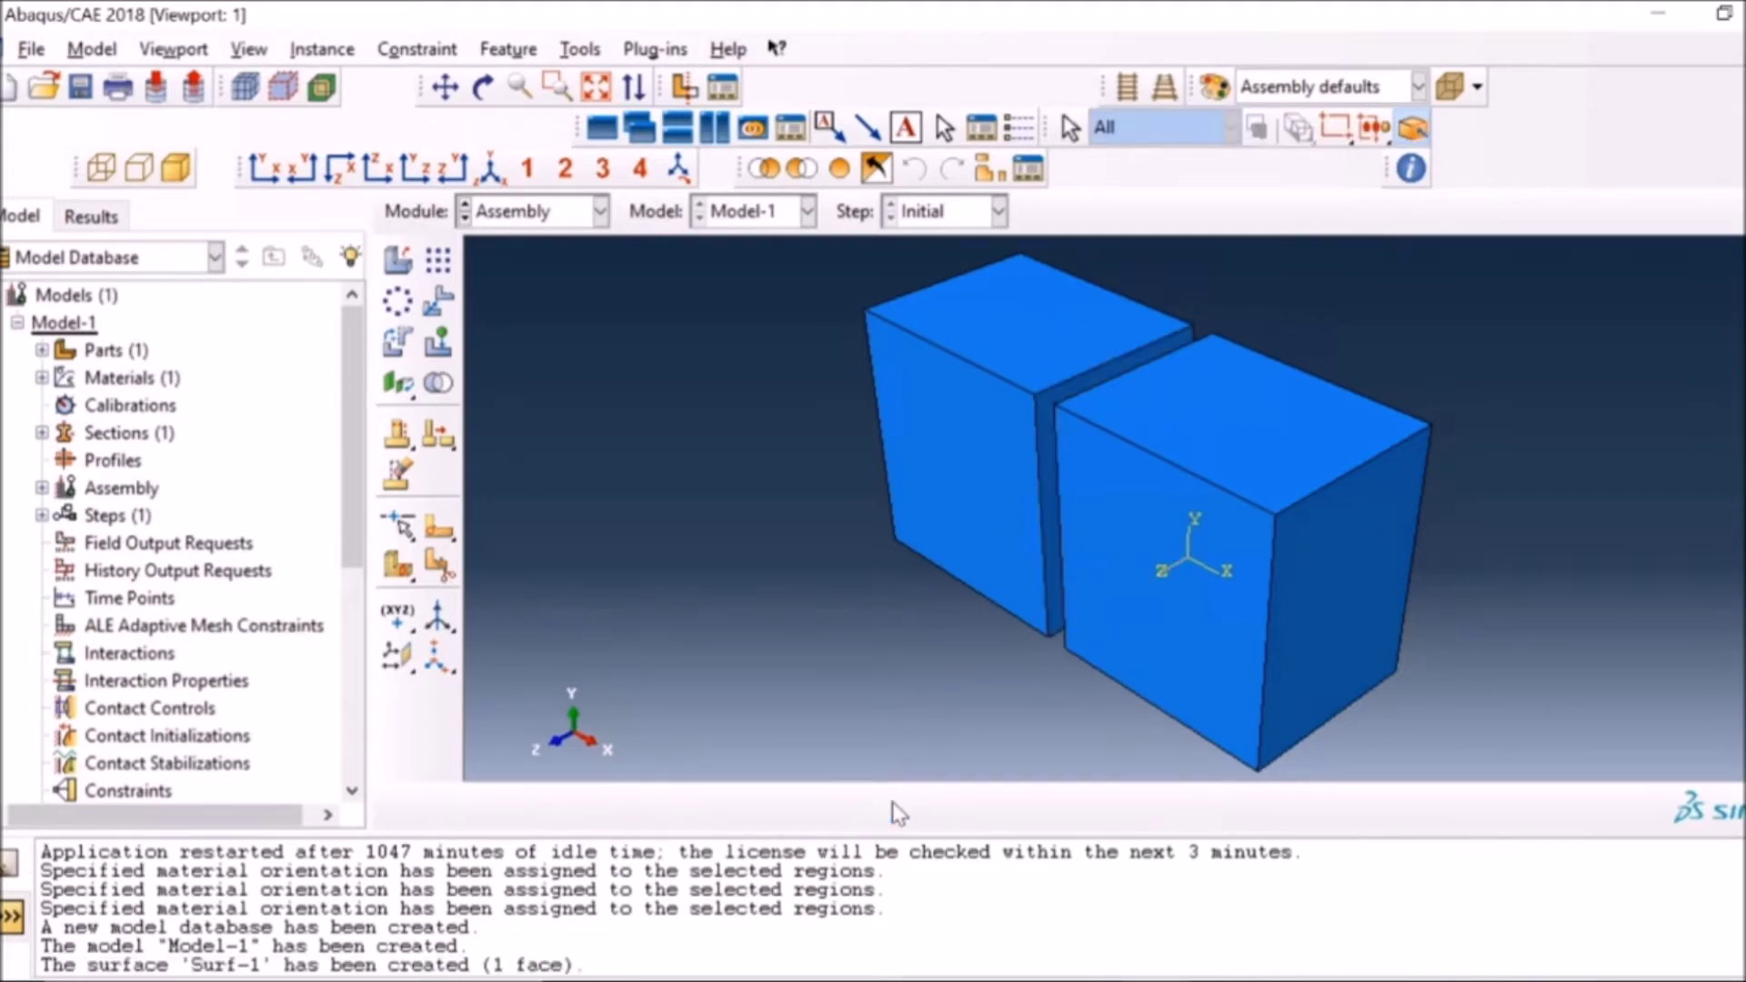
Step: Create surface Surf-2 on the other block's inner face, then restore the isometric view
click(483, 87)
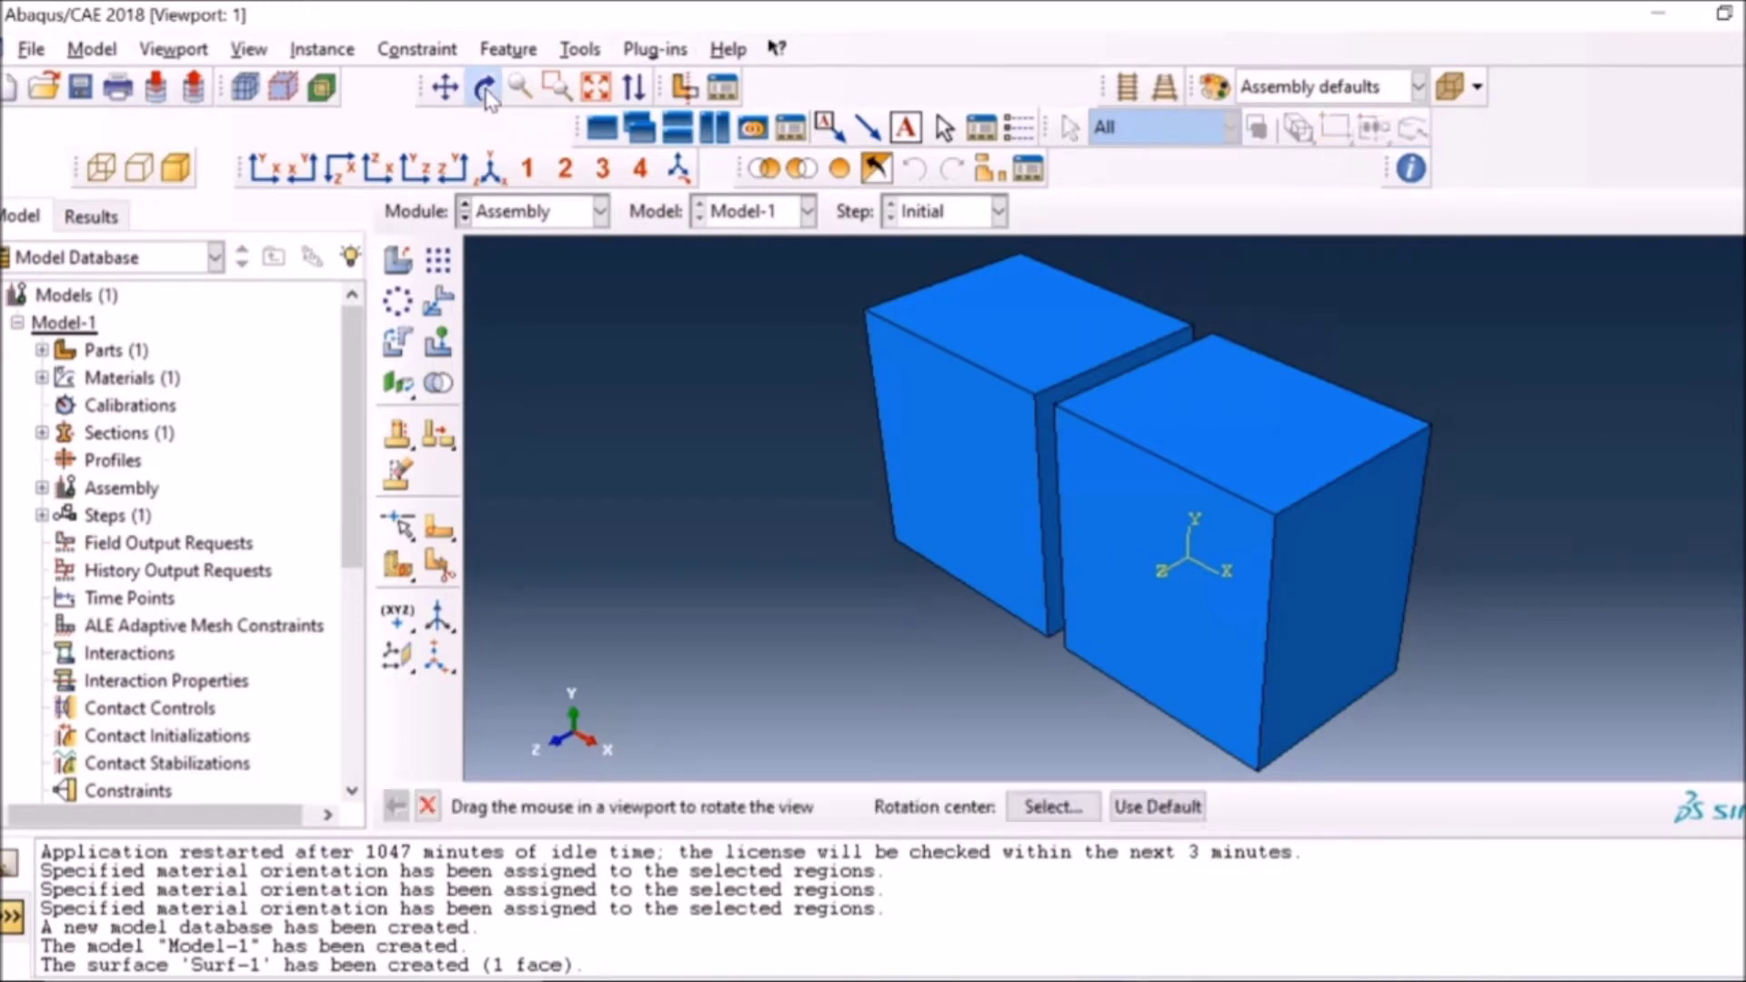
drag(1099, 650, 1434, 518)
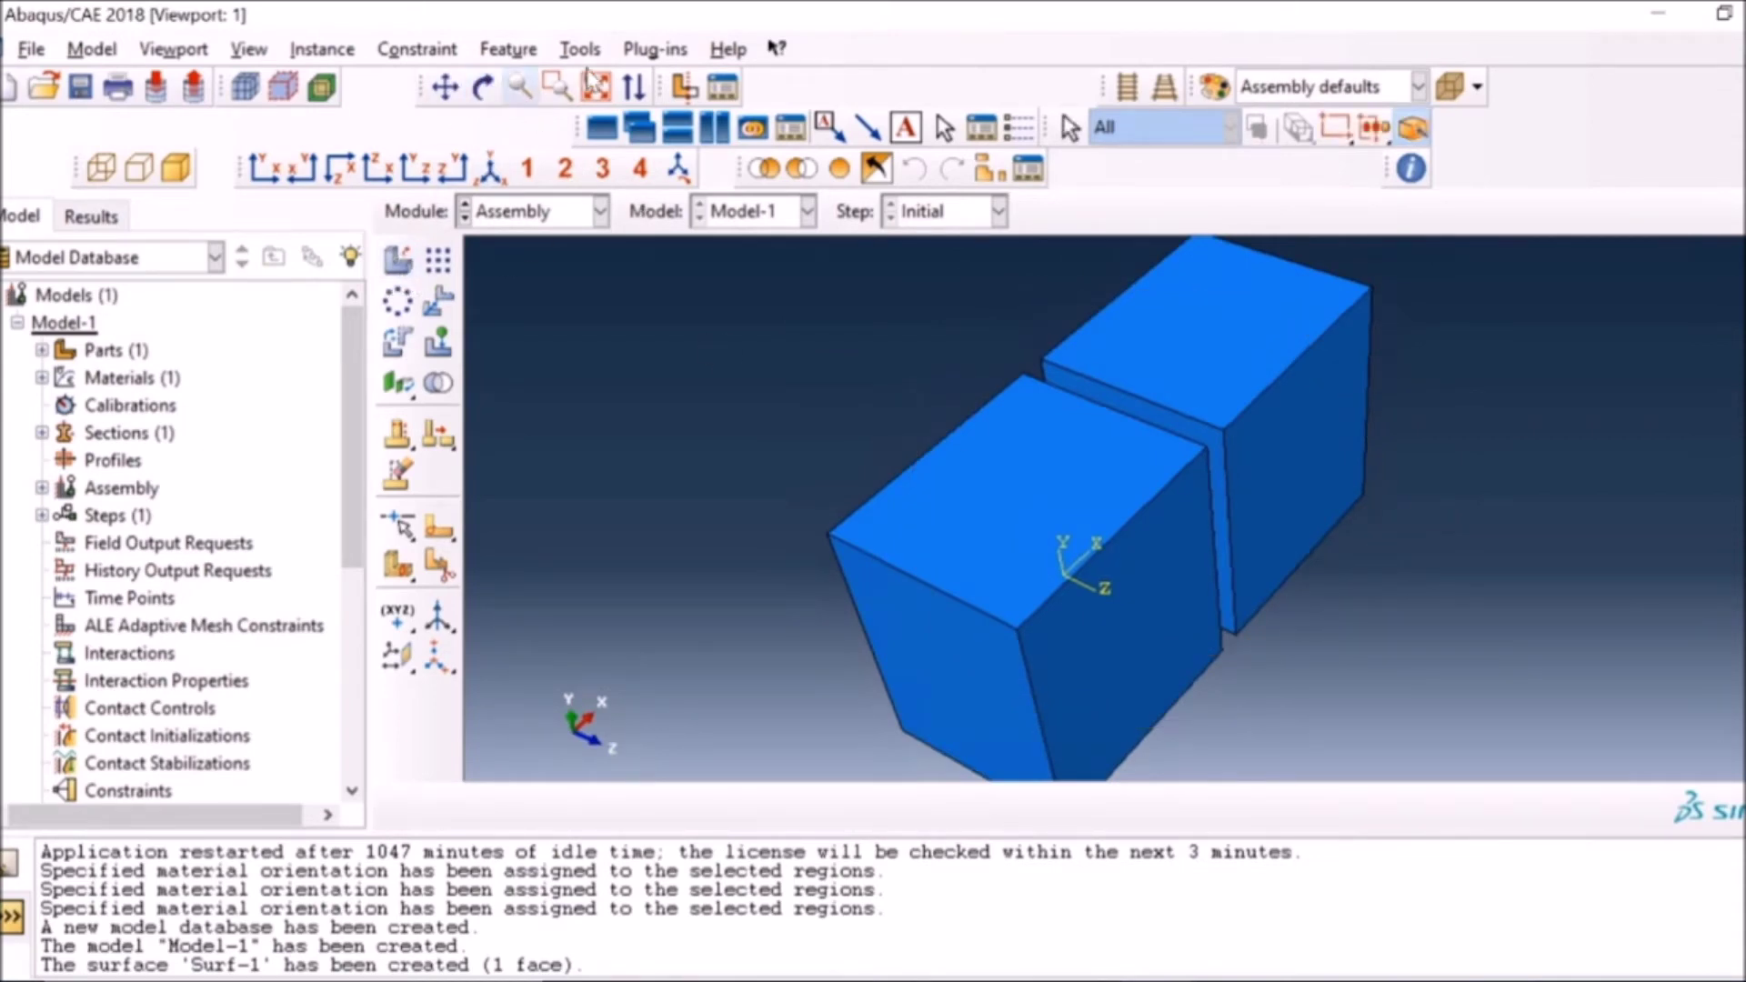
click(580, 49)
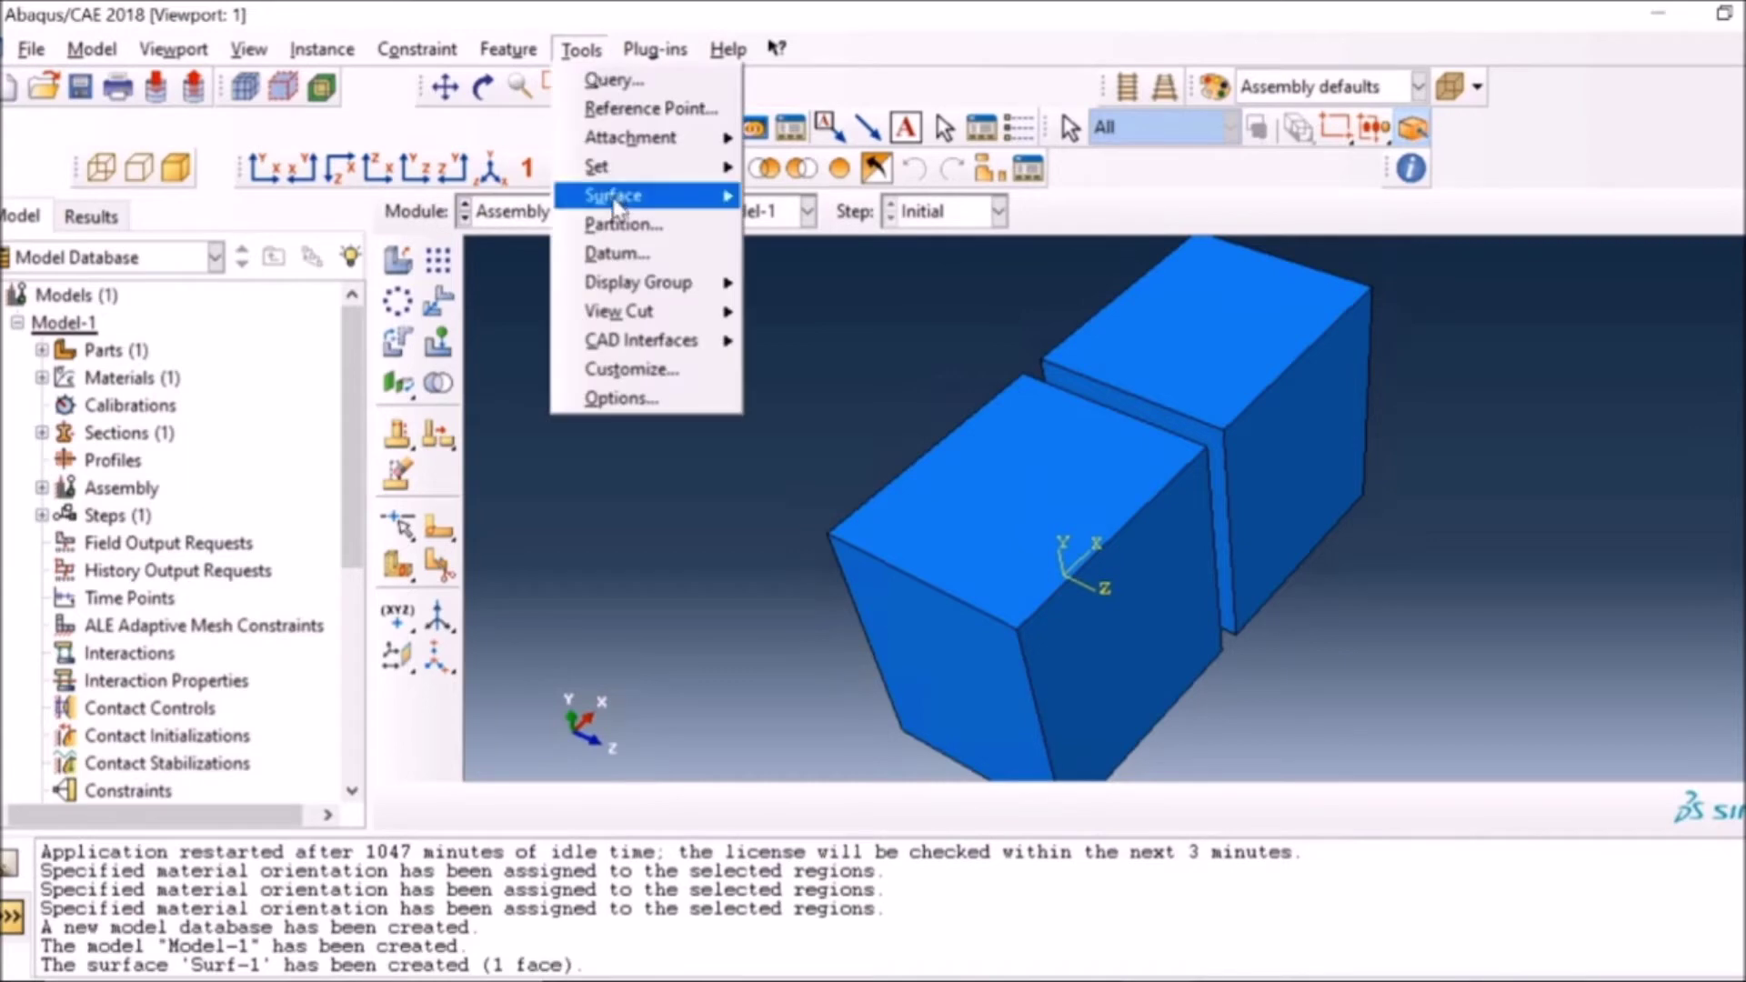
mouse_move(615, 202)
click(810, 231)
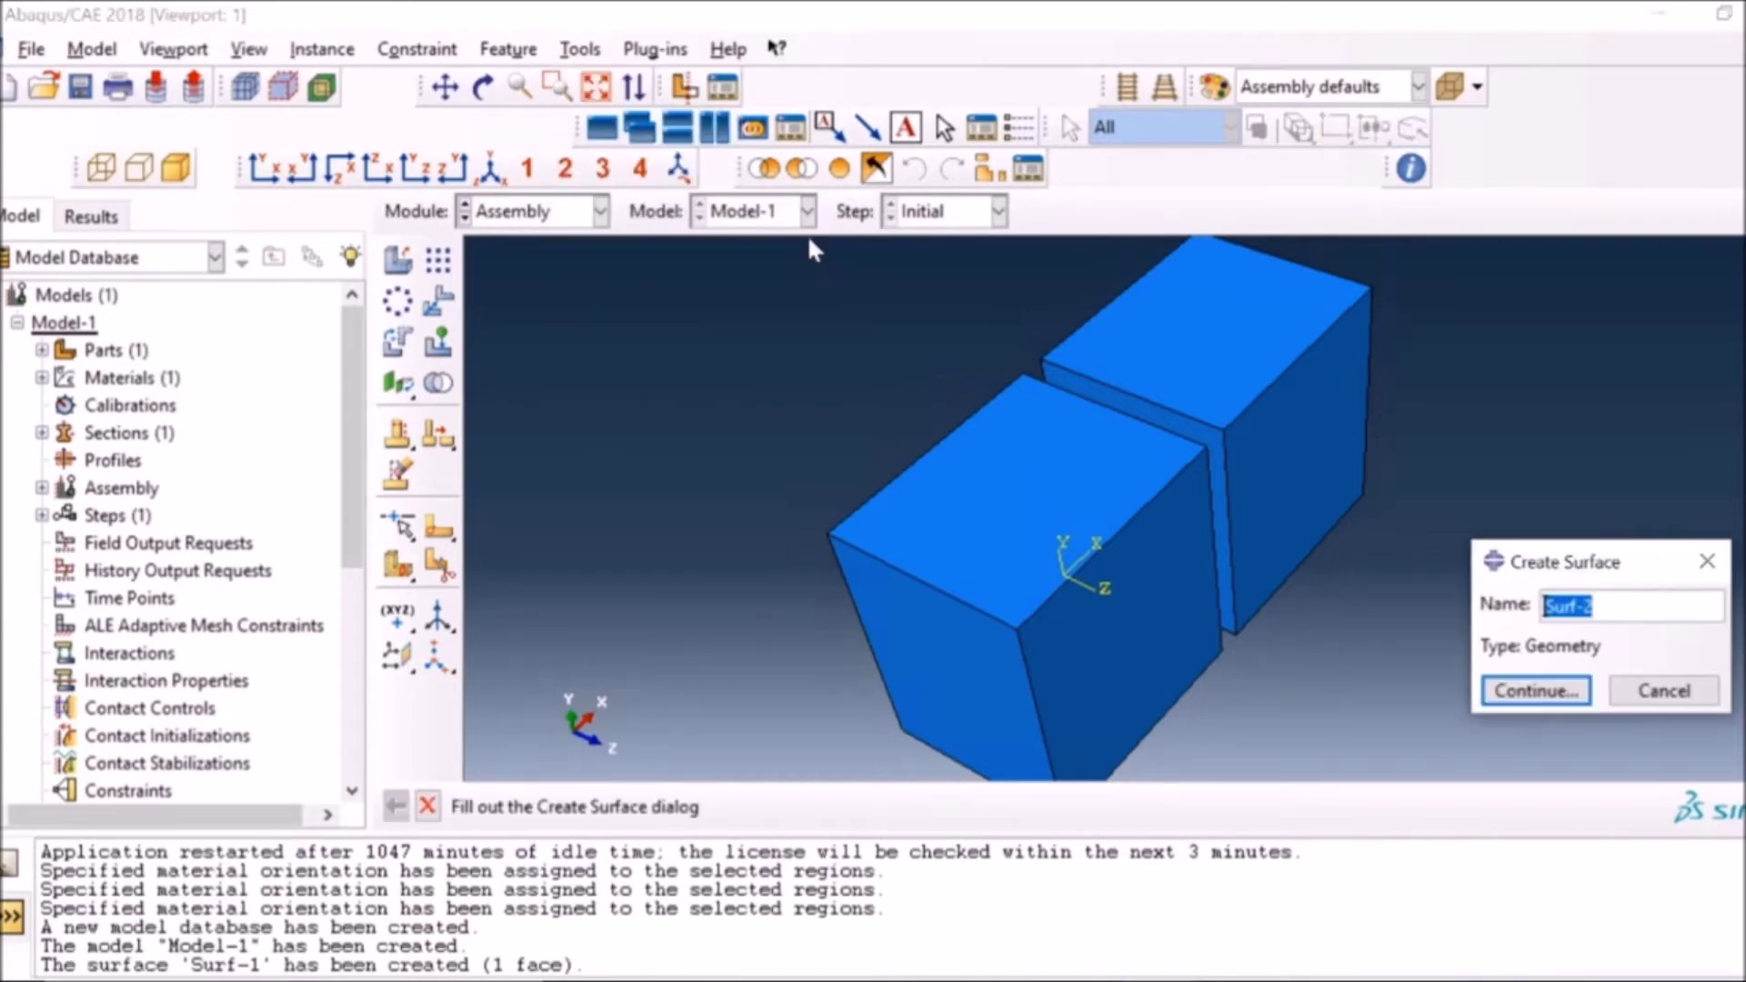
click(1512, 692)
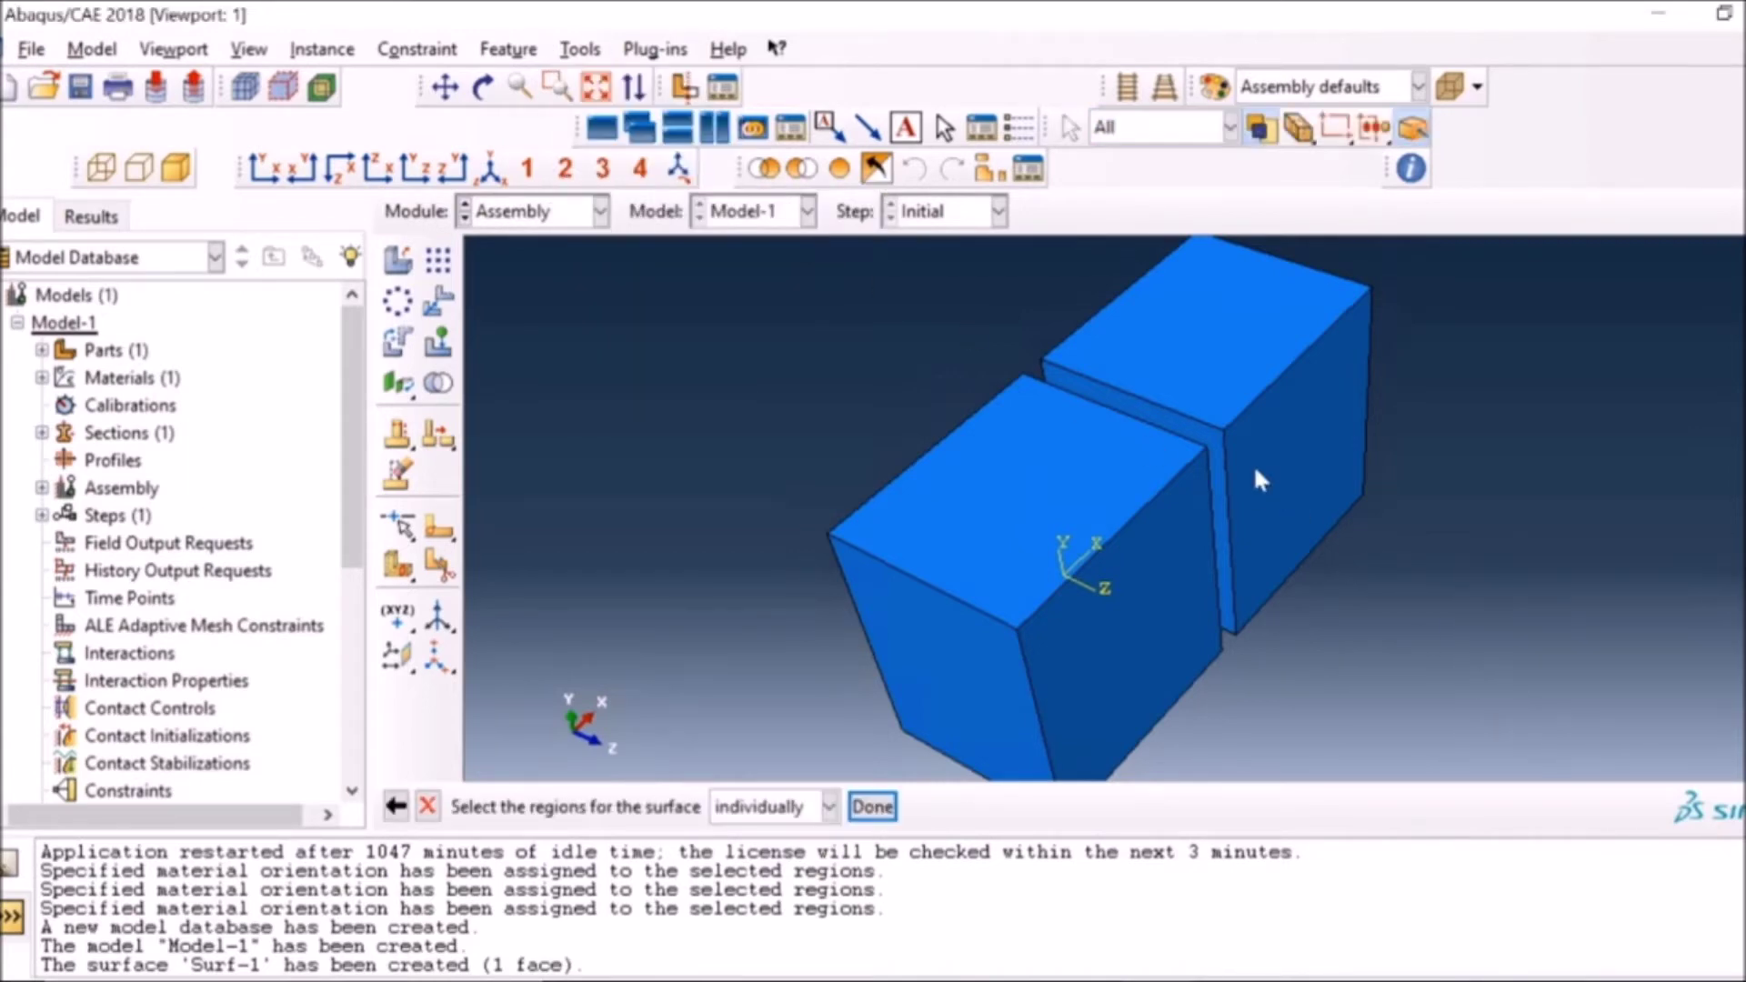
click(1203, 426)
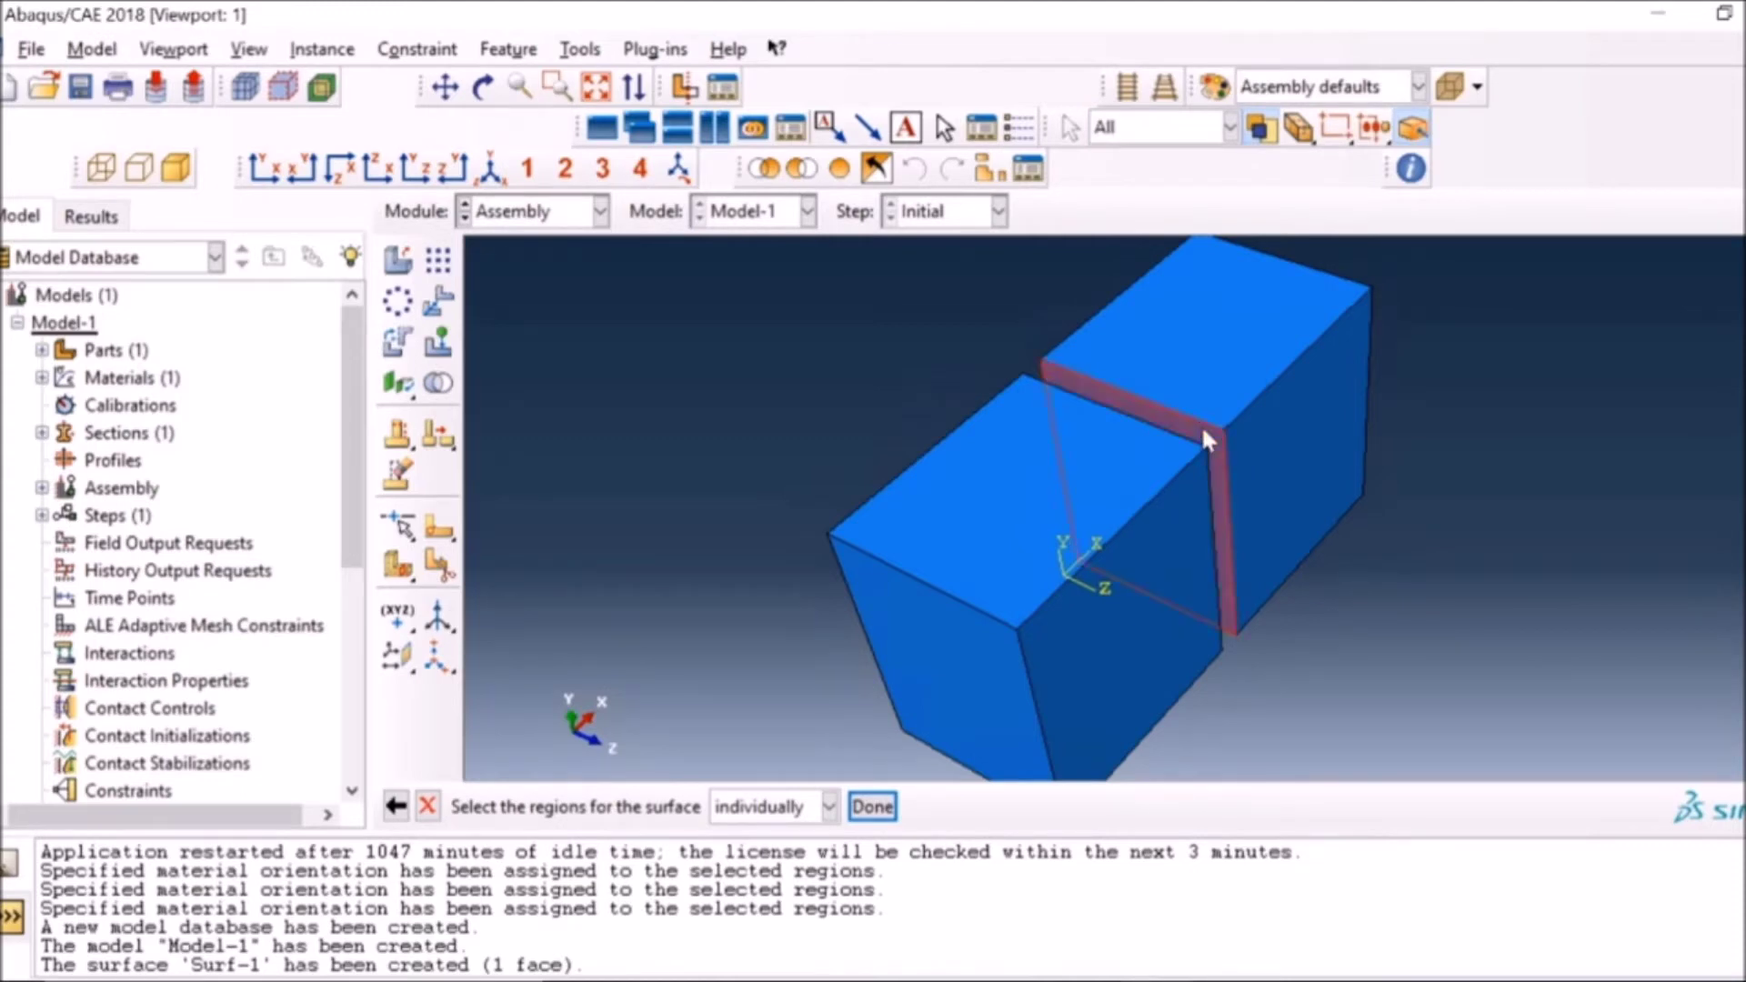
click(872, 807)
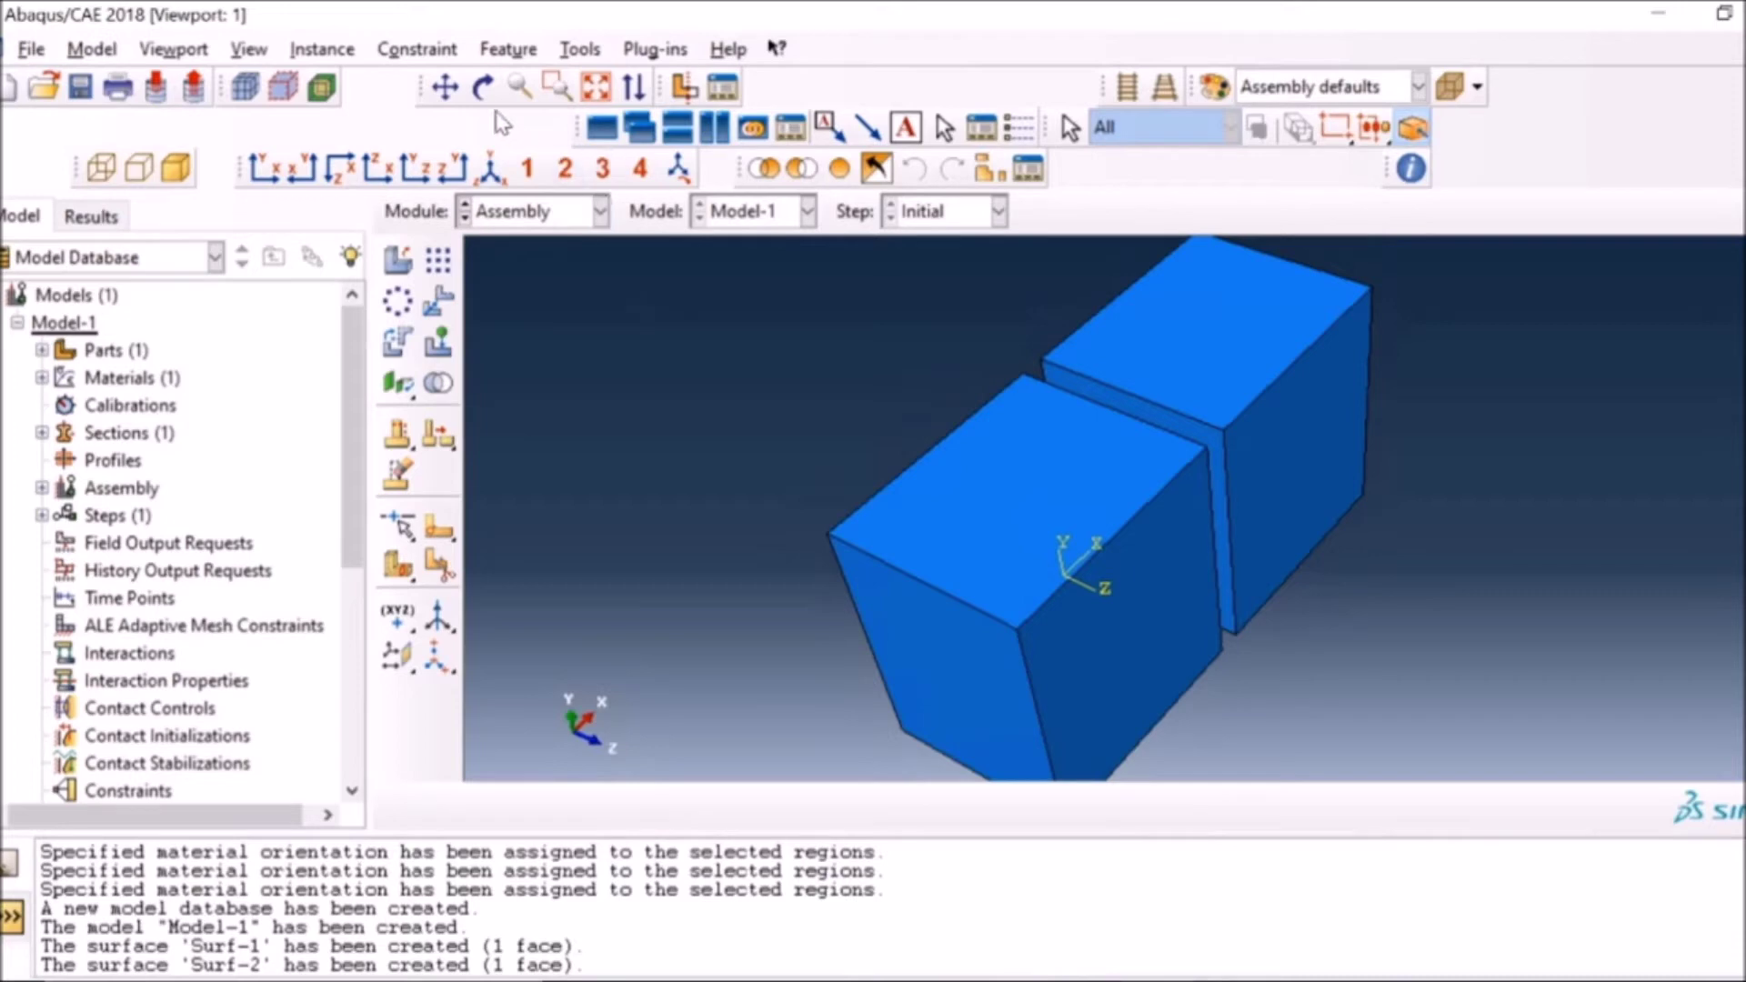
click(491, 173)
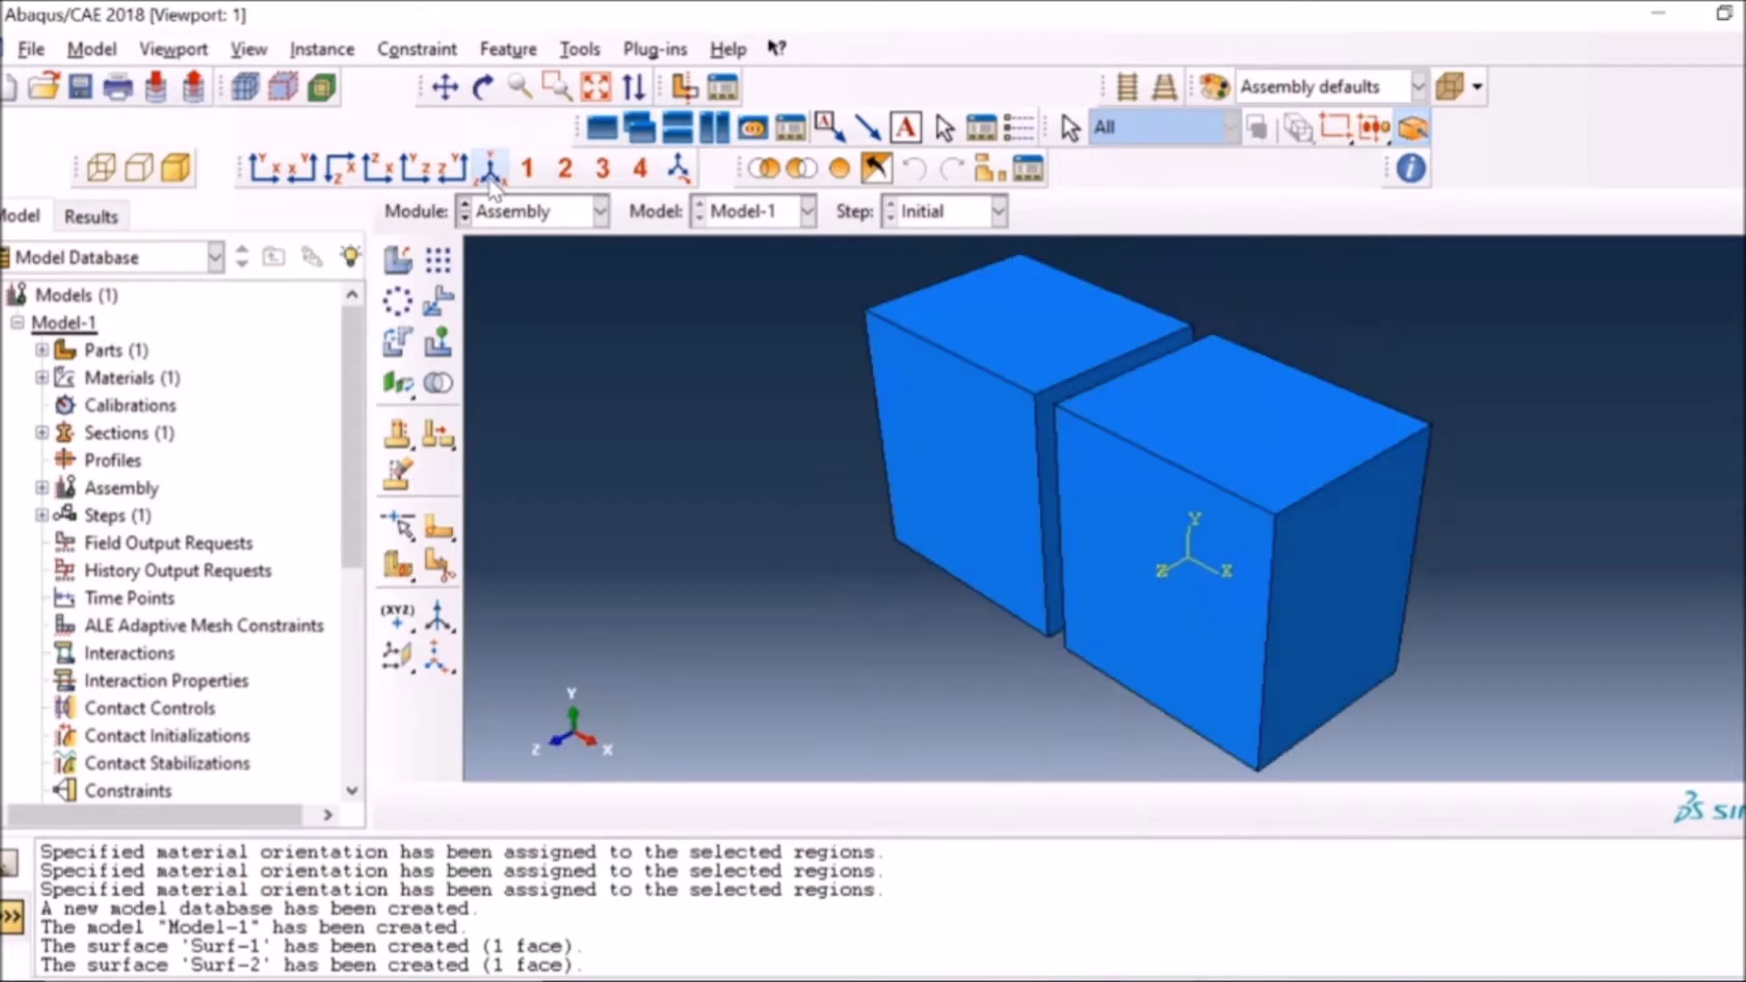
Step: Translate the right block instance Part-1-2 by -2.5 along x so the faces touch
click(438, 301)
click(1204, 619)
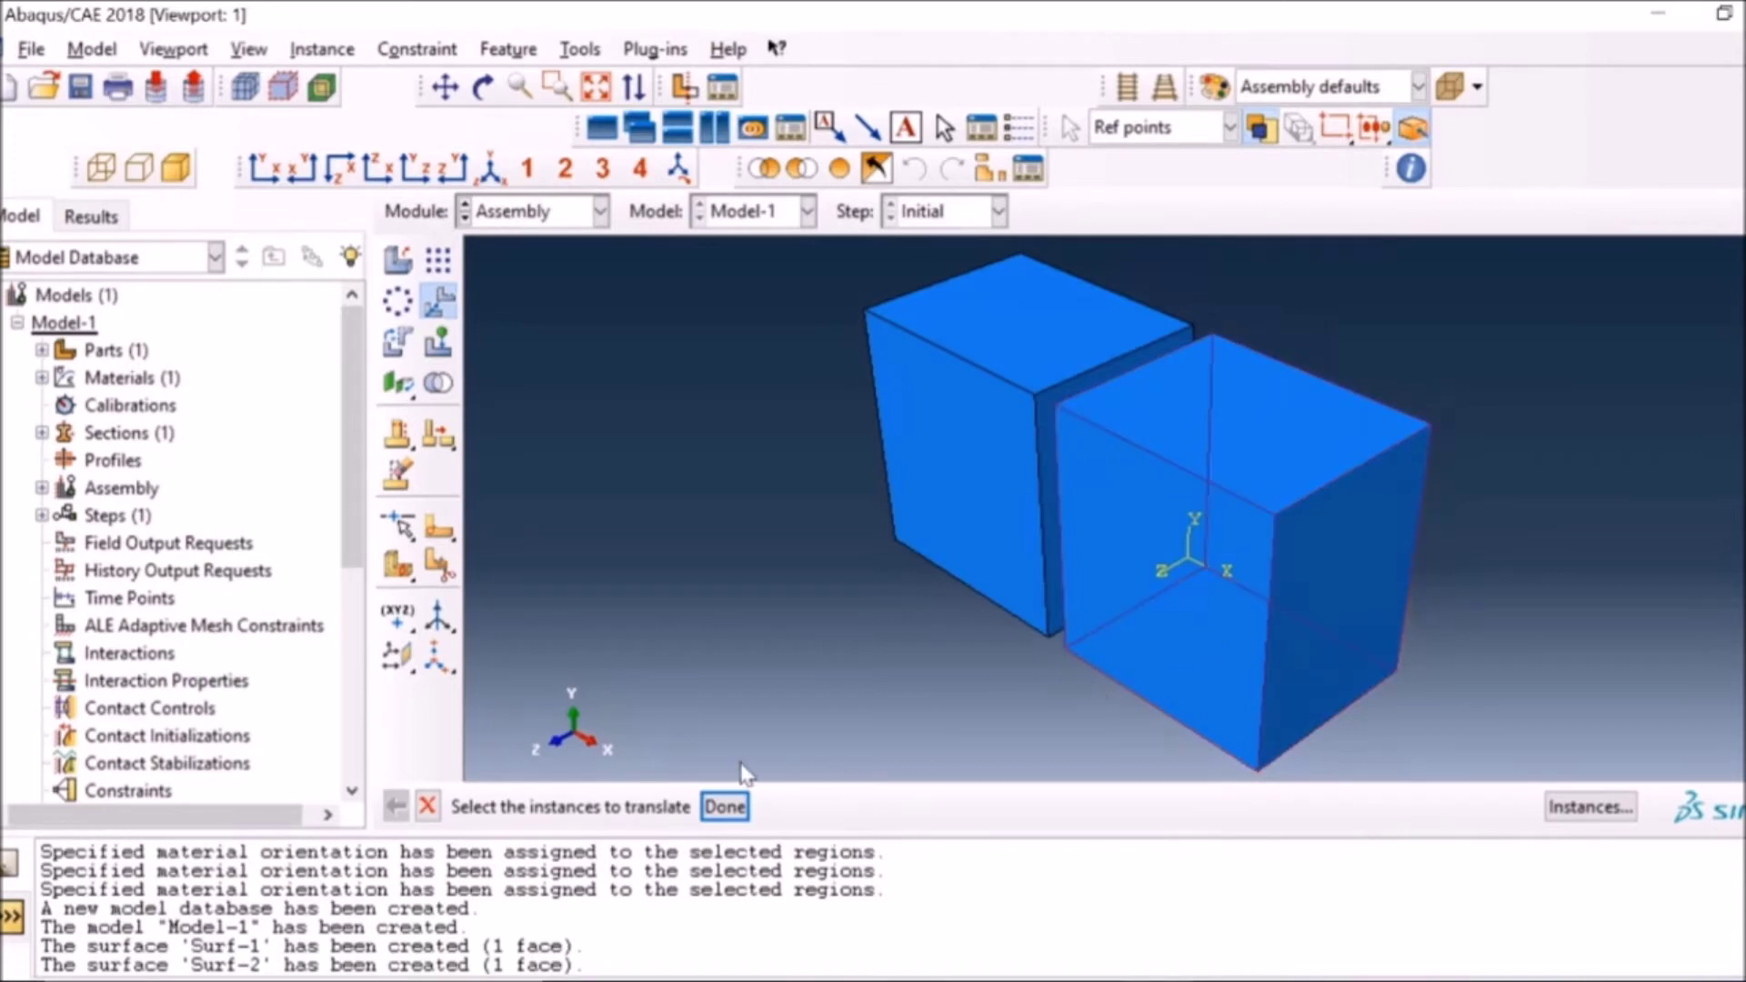
click(725, 807)
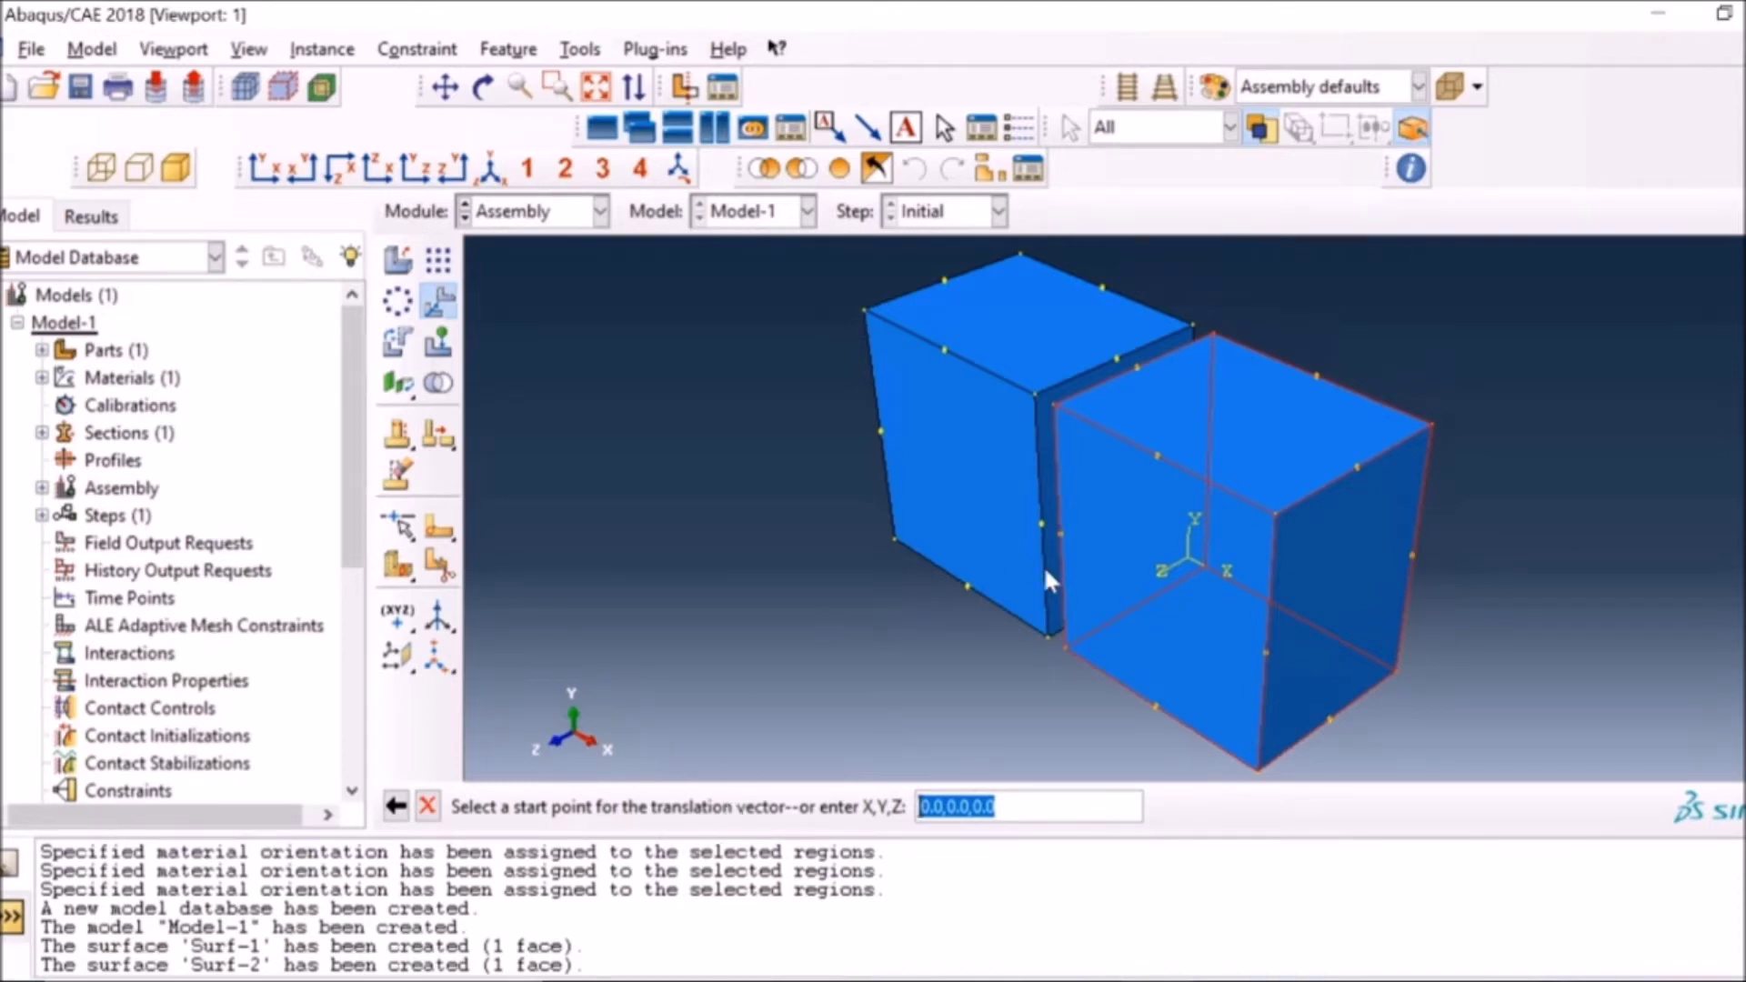
click(1137, 368)
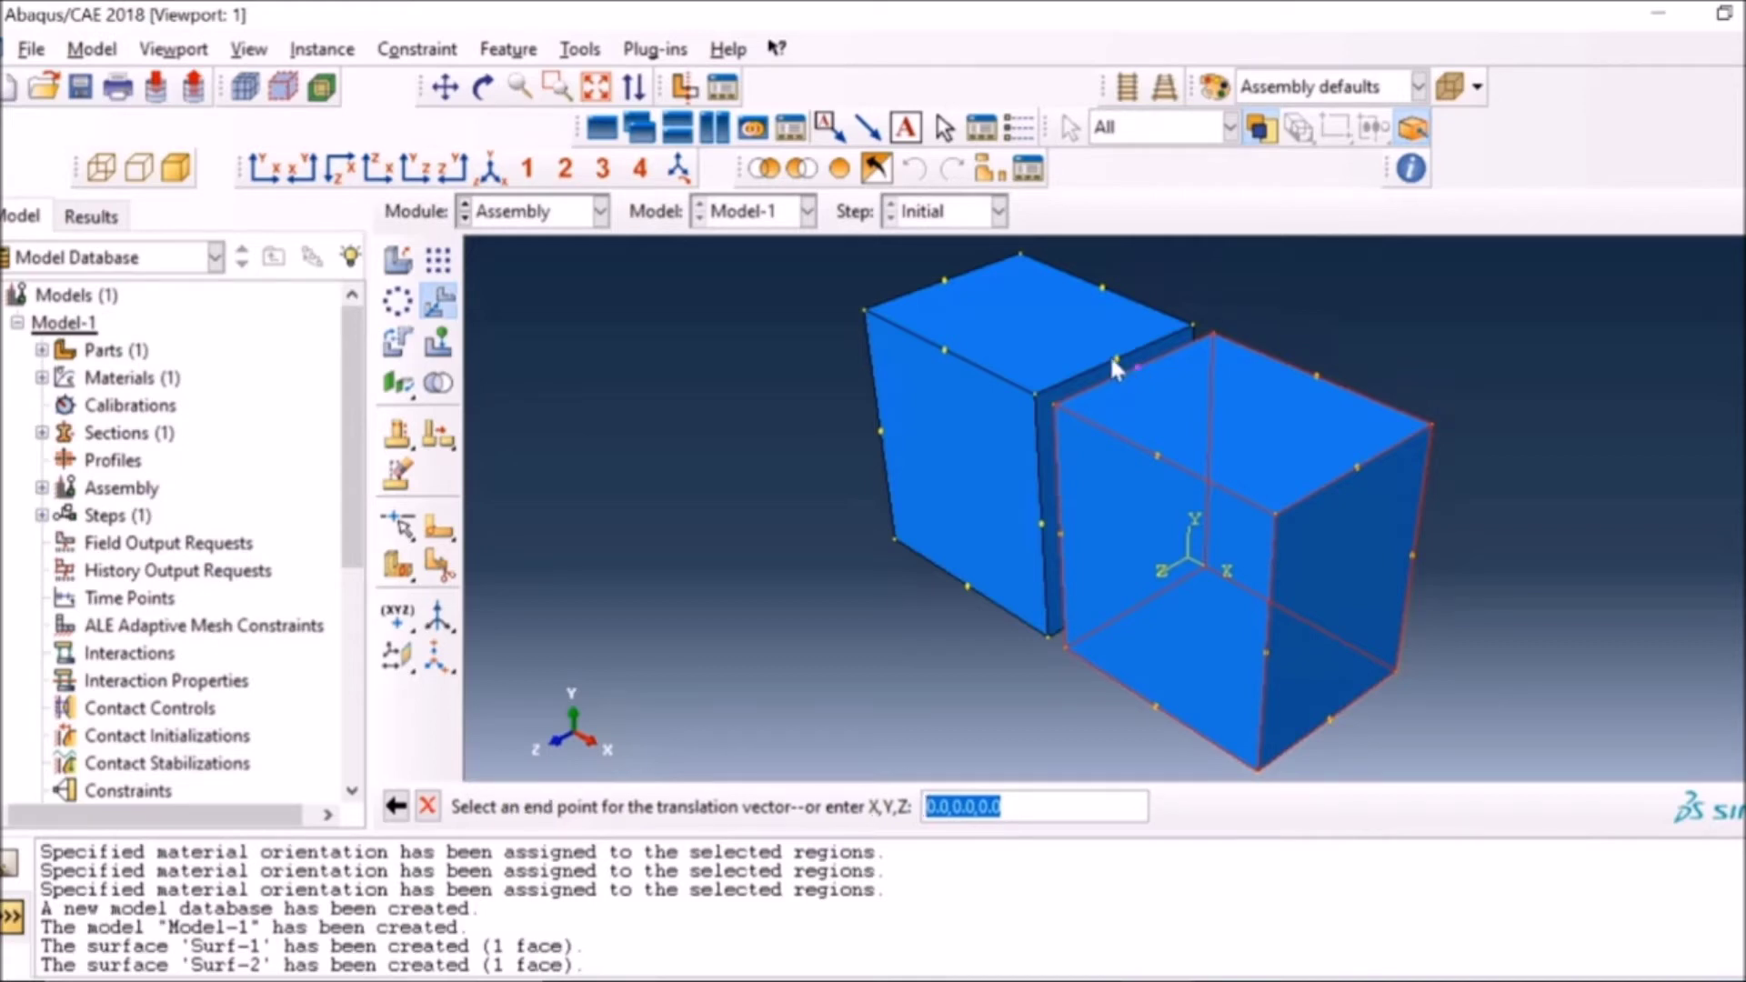
click(1118, 359)
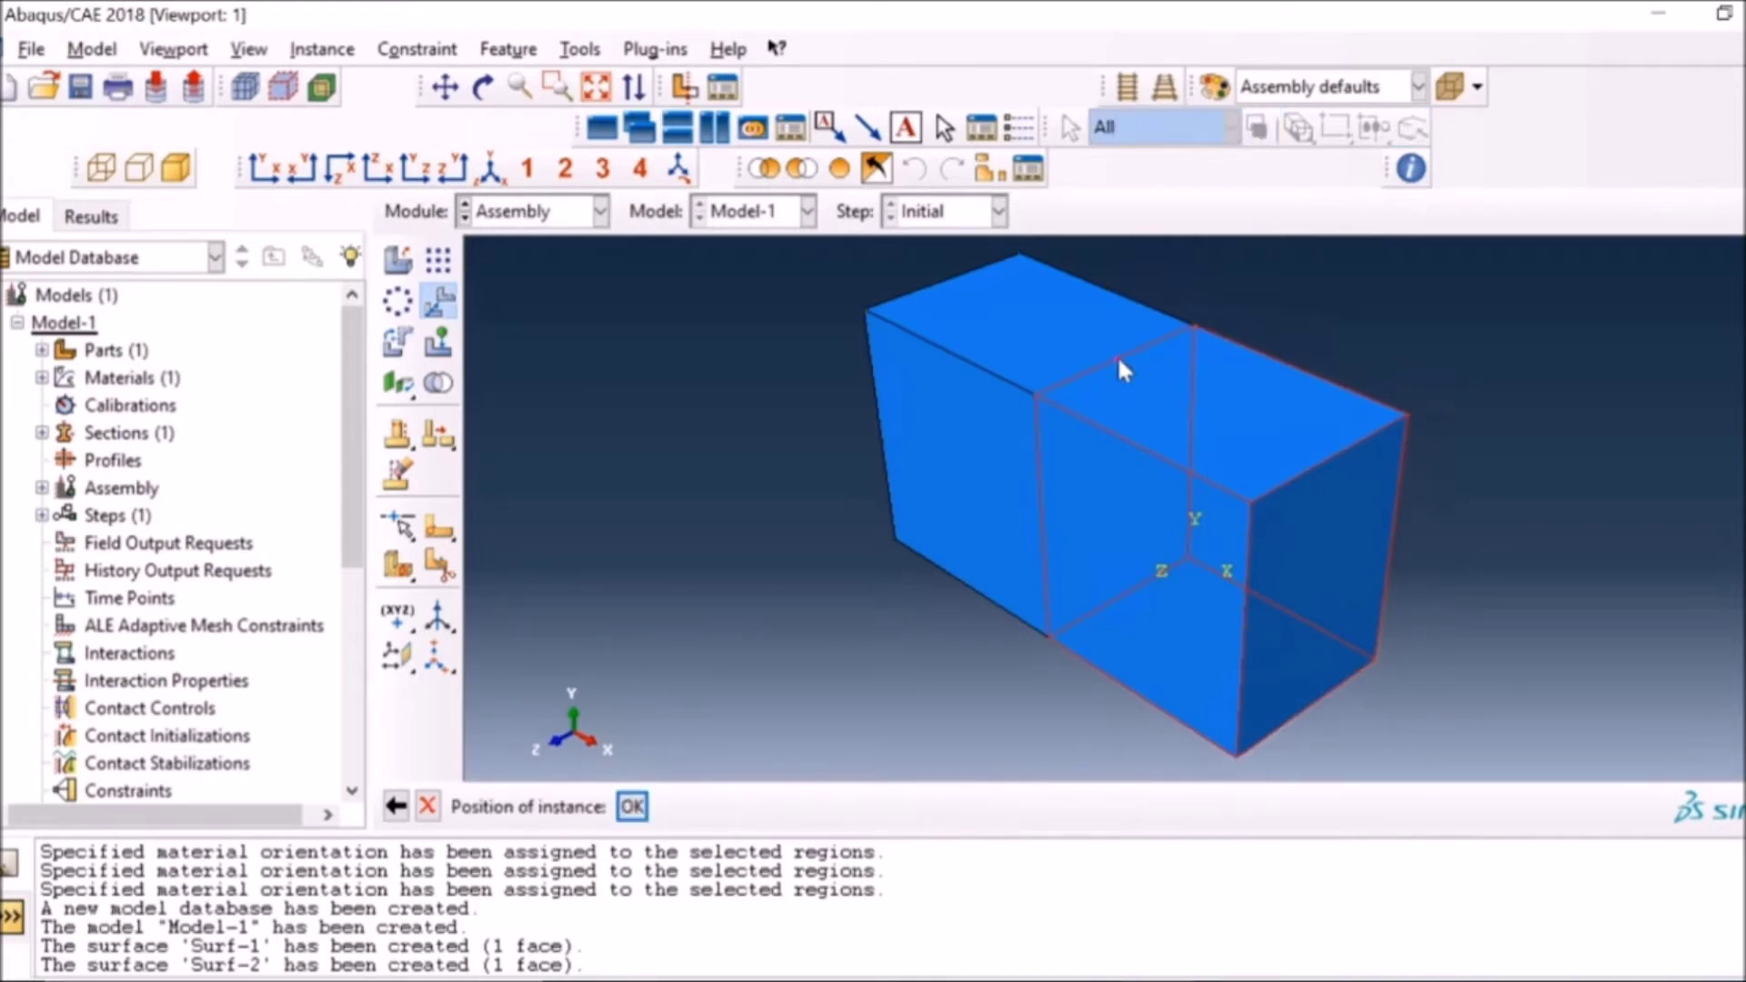
click(632, 807)
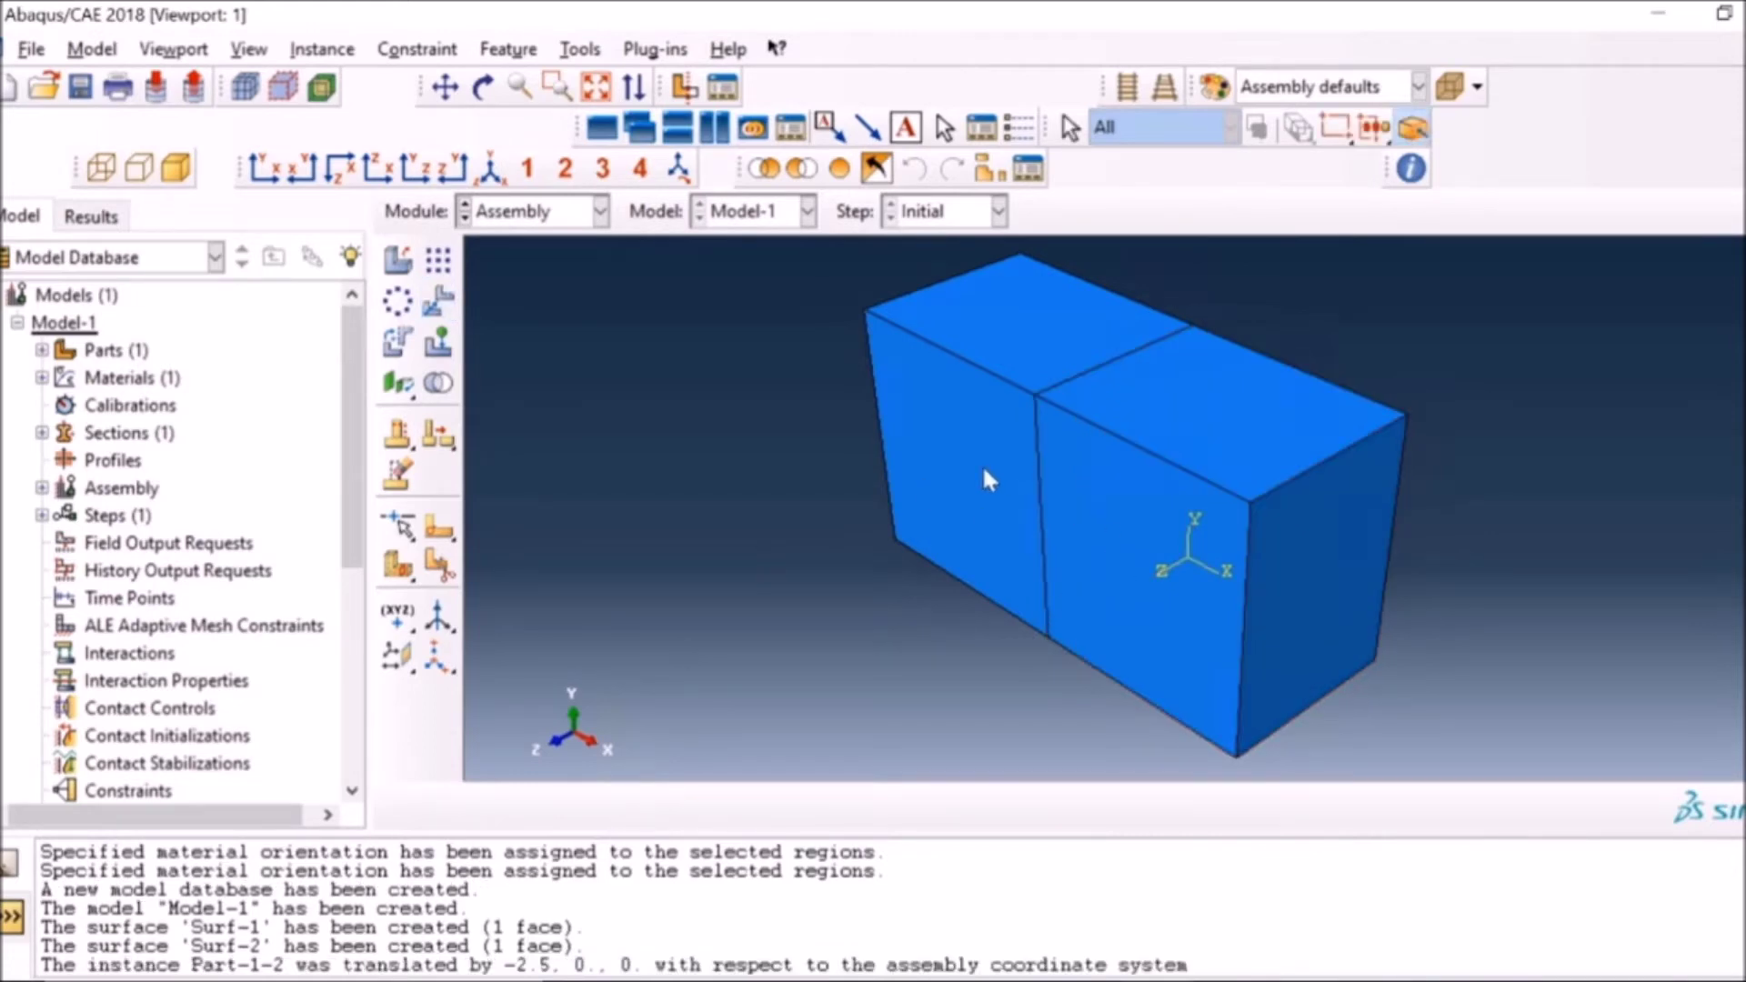
Step: Create Static, General Step-1 with Nlgeom on, 100000 increments, 0.1 initial and maximum size
click(526, 214)
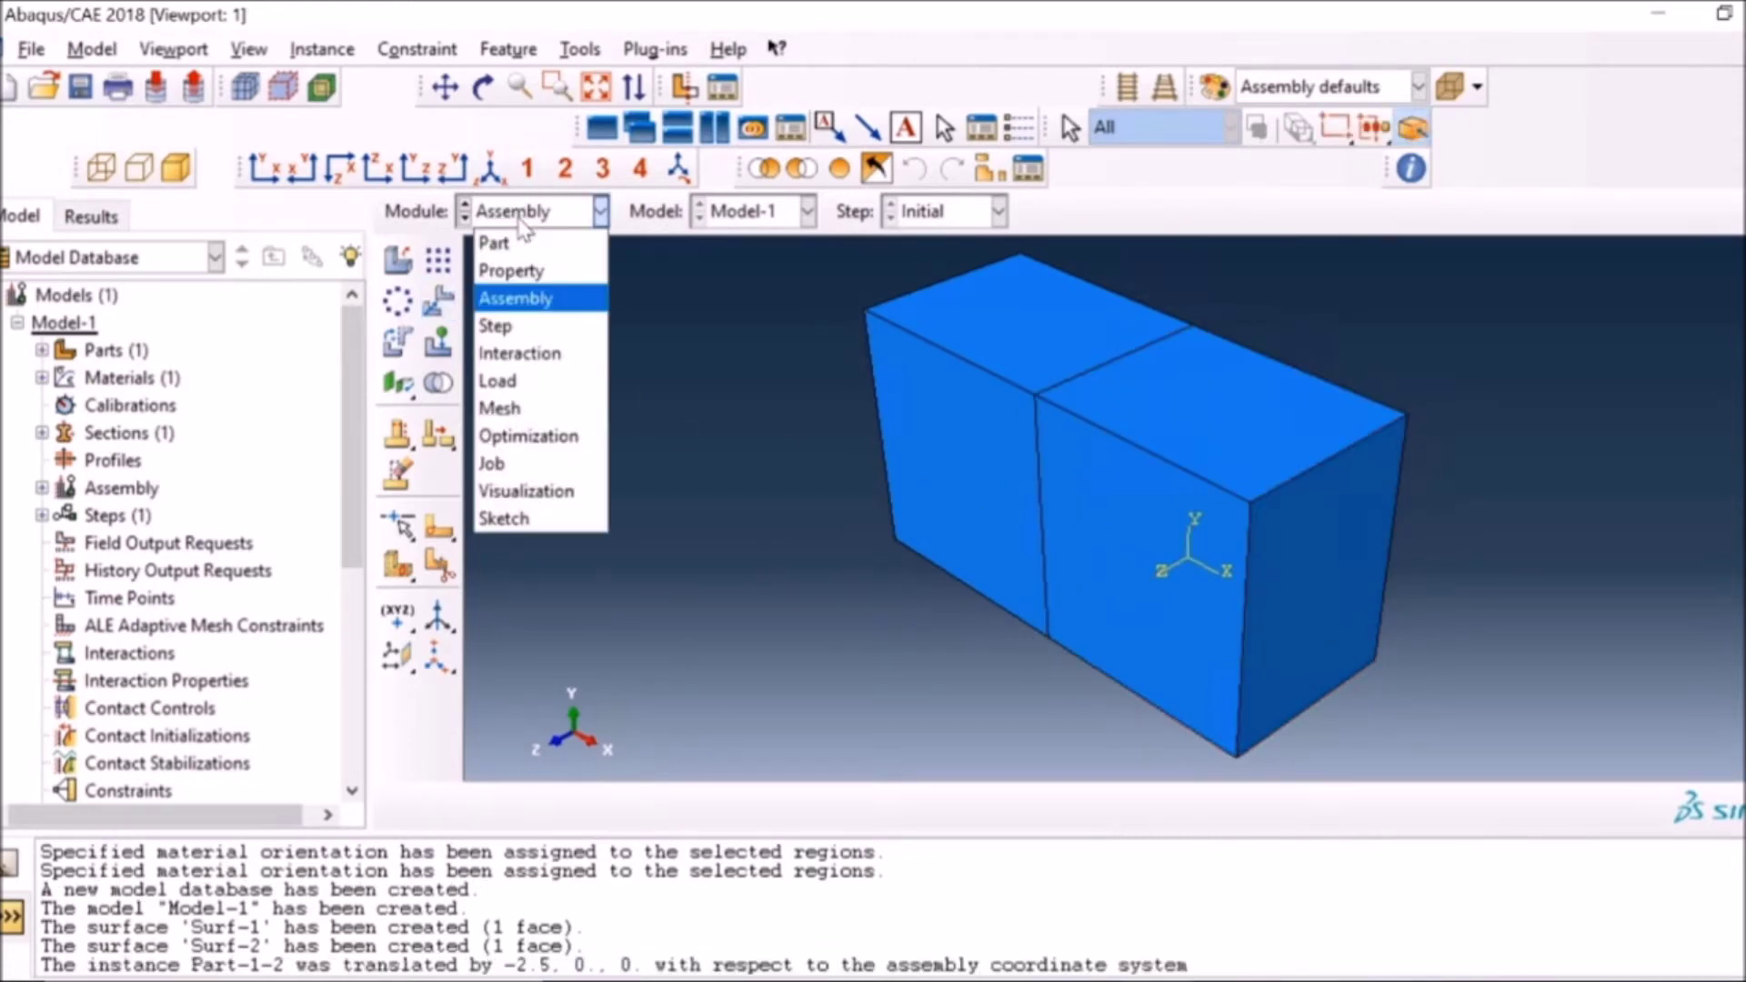
click(514, 329)
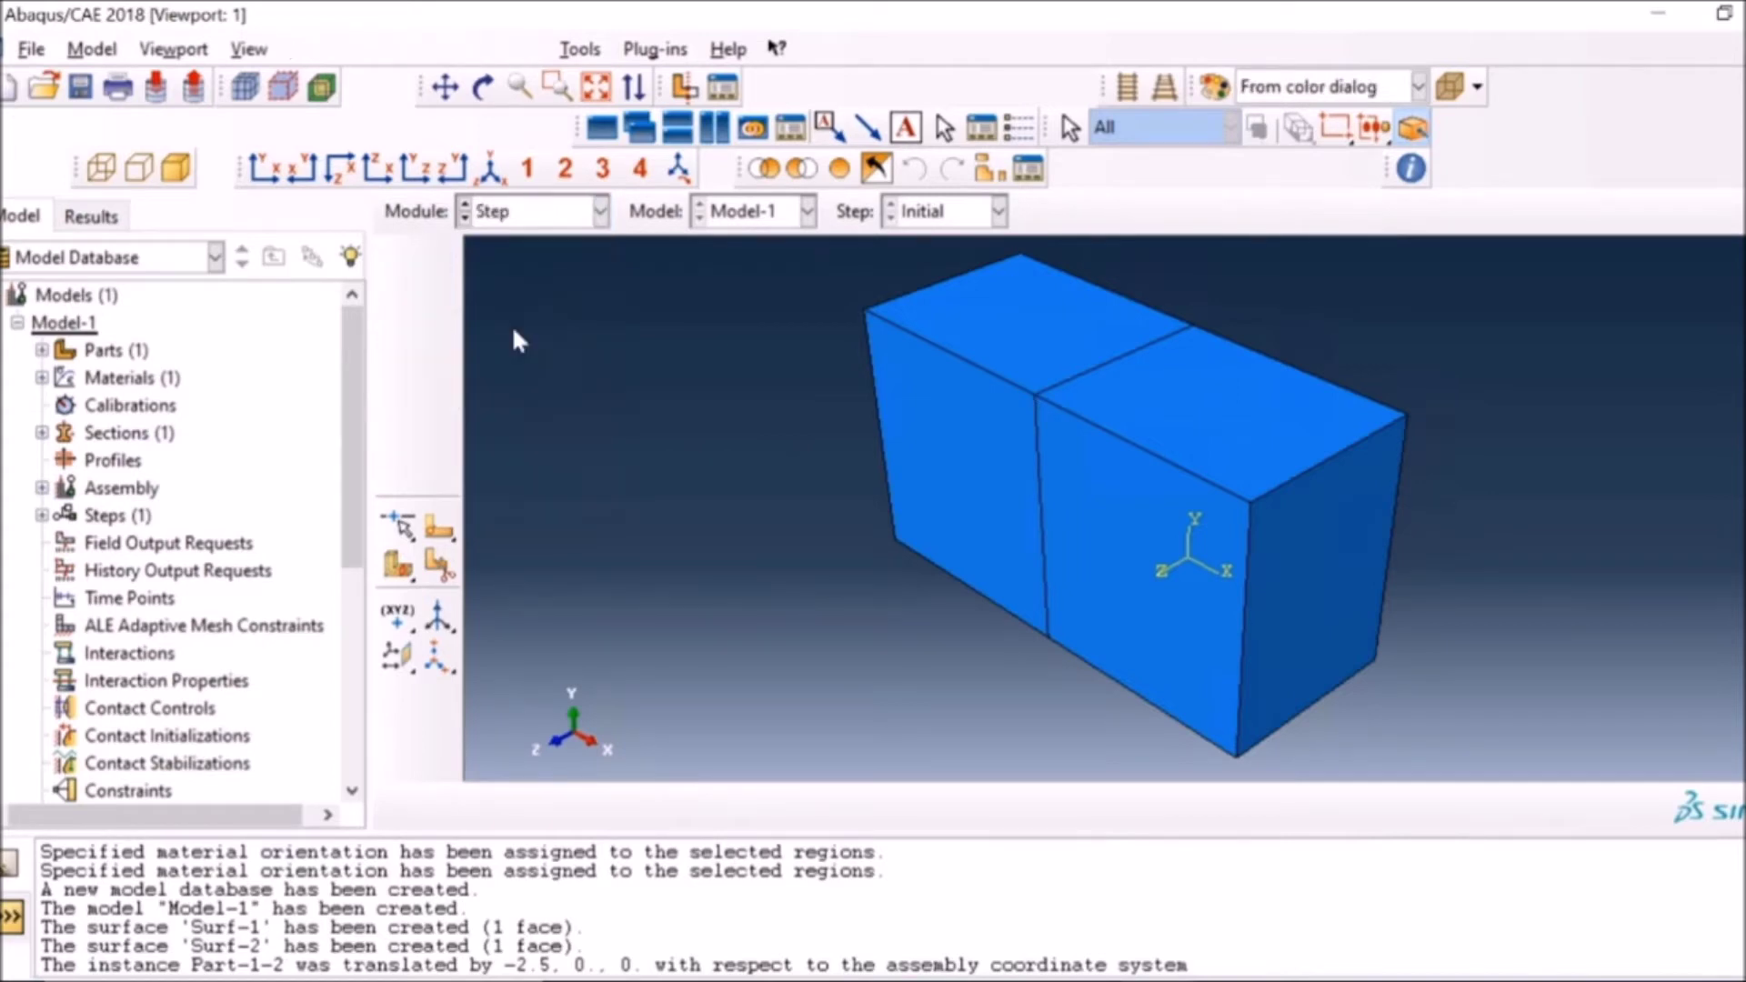
click(397, 261)
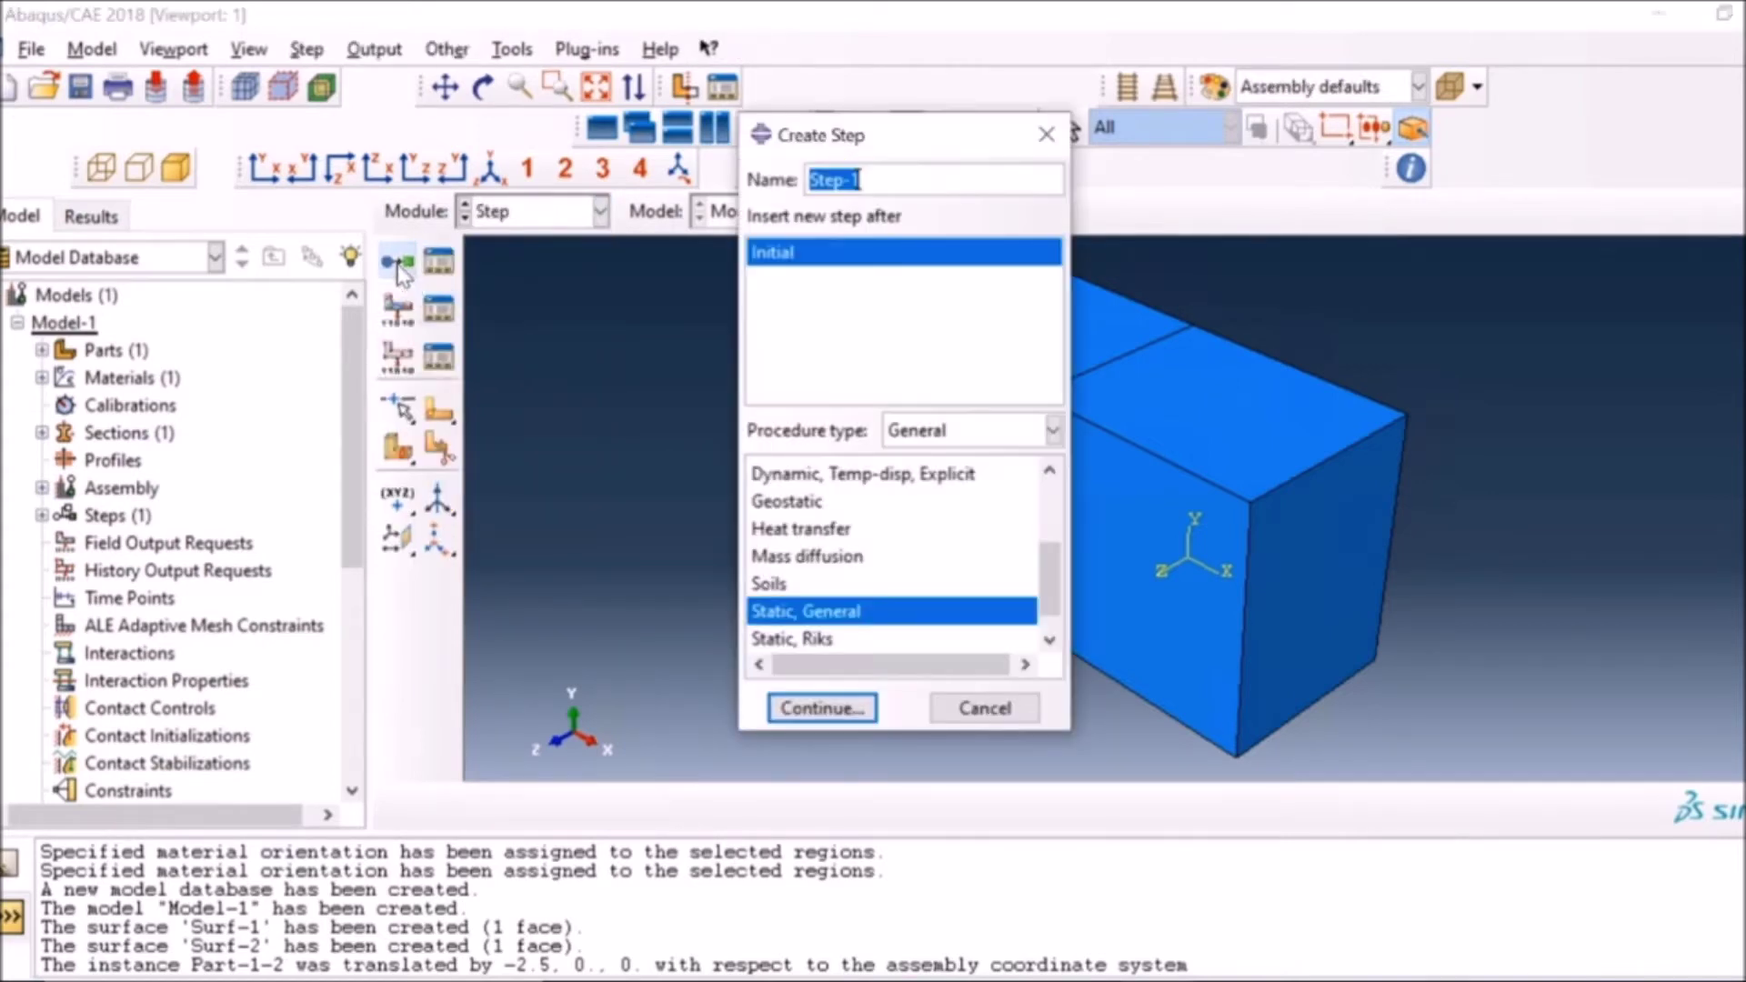
click(822, 708)
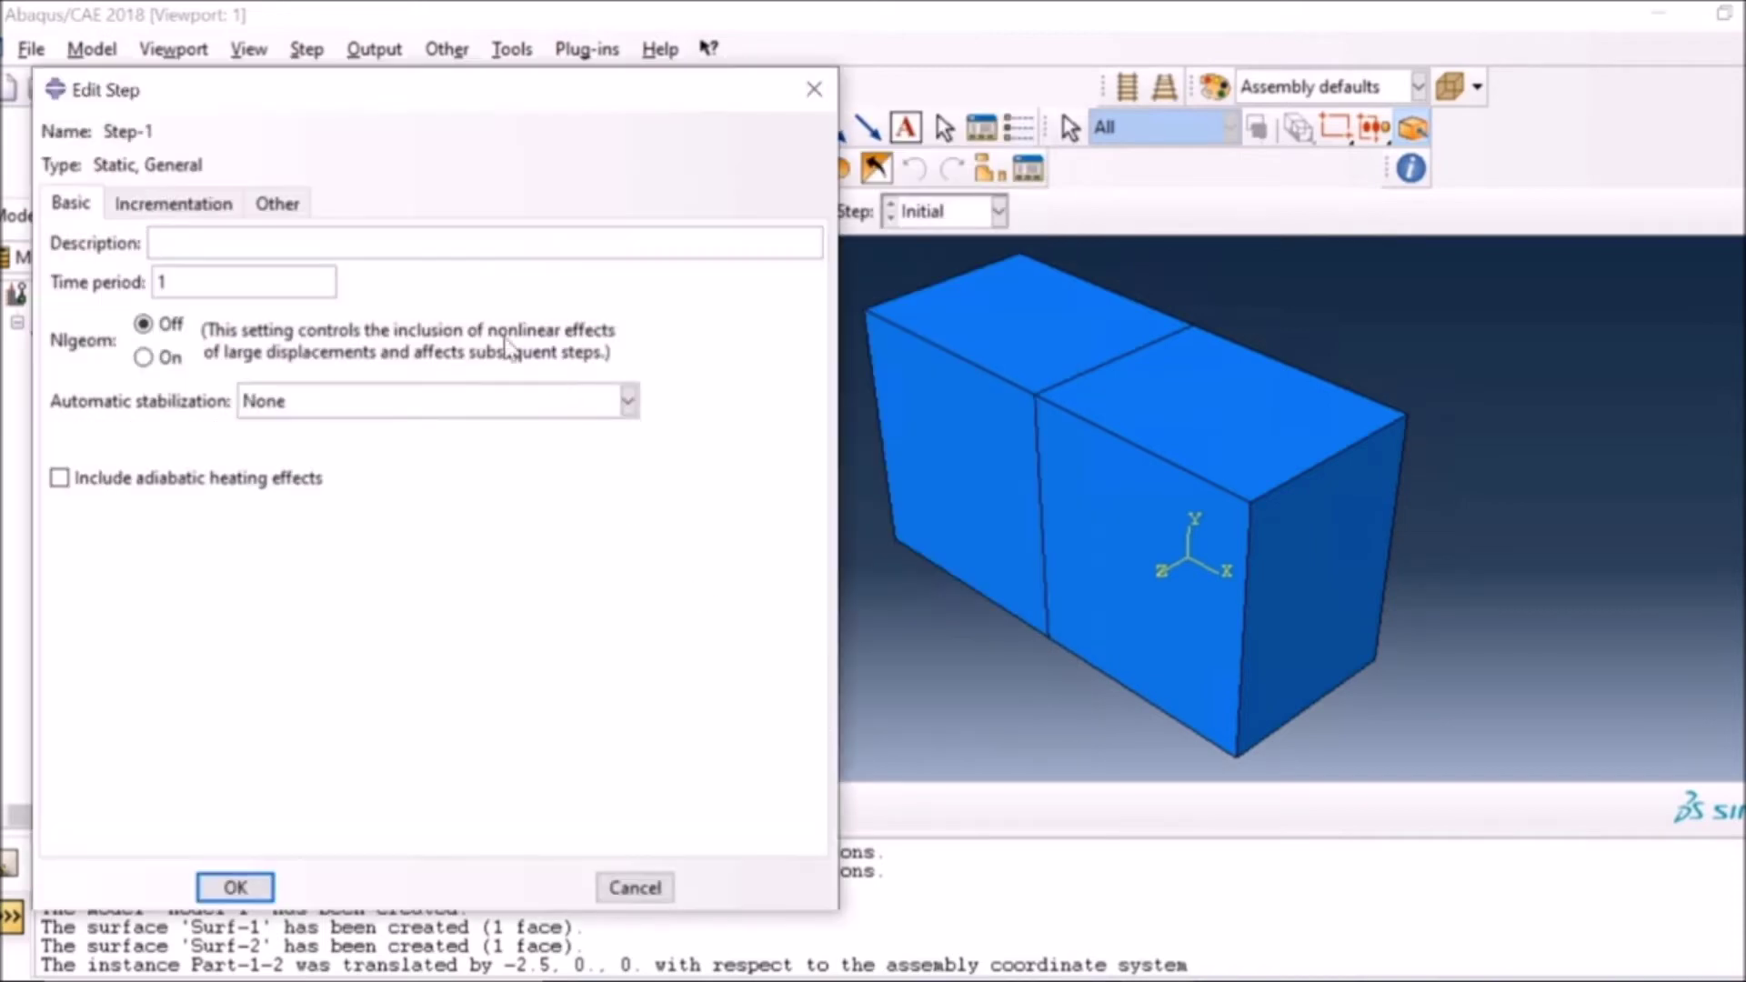
click(169, 357)
click(182, 203)
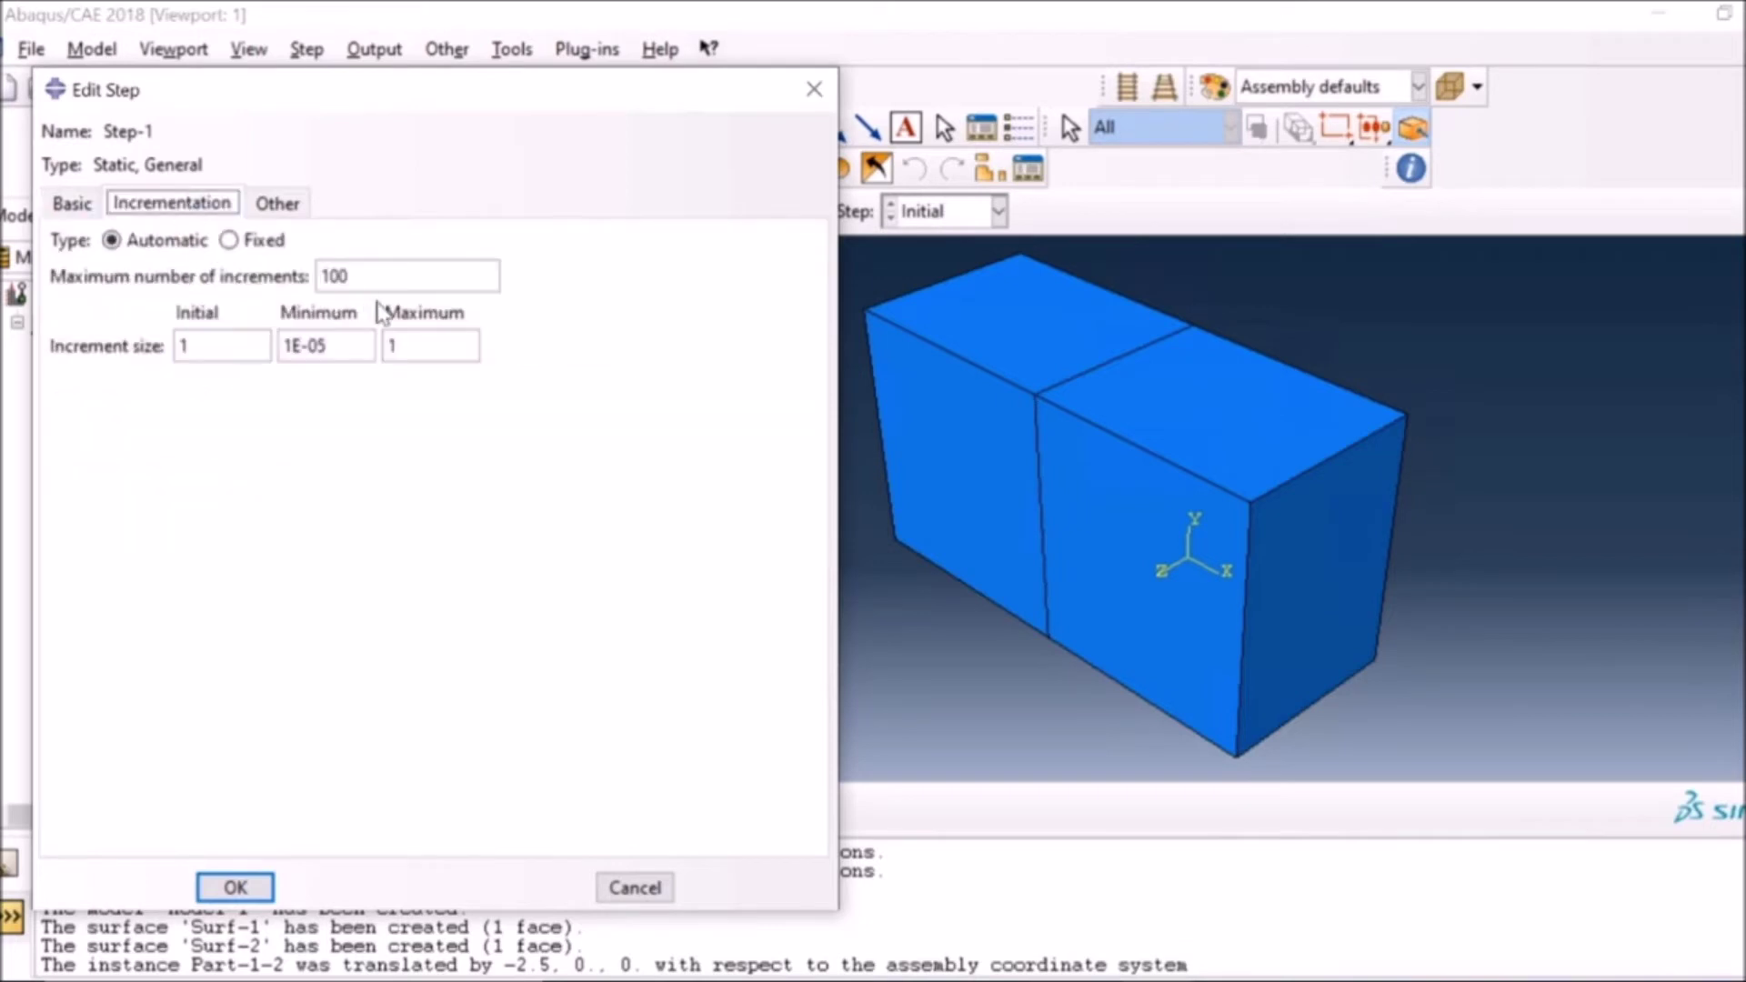
click(346, 275)
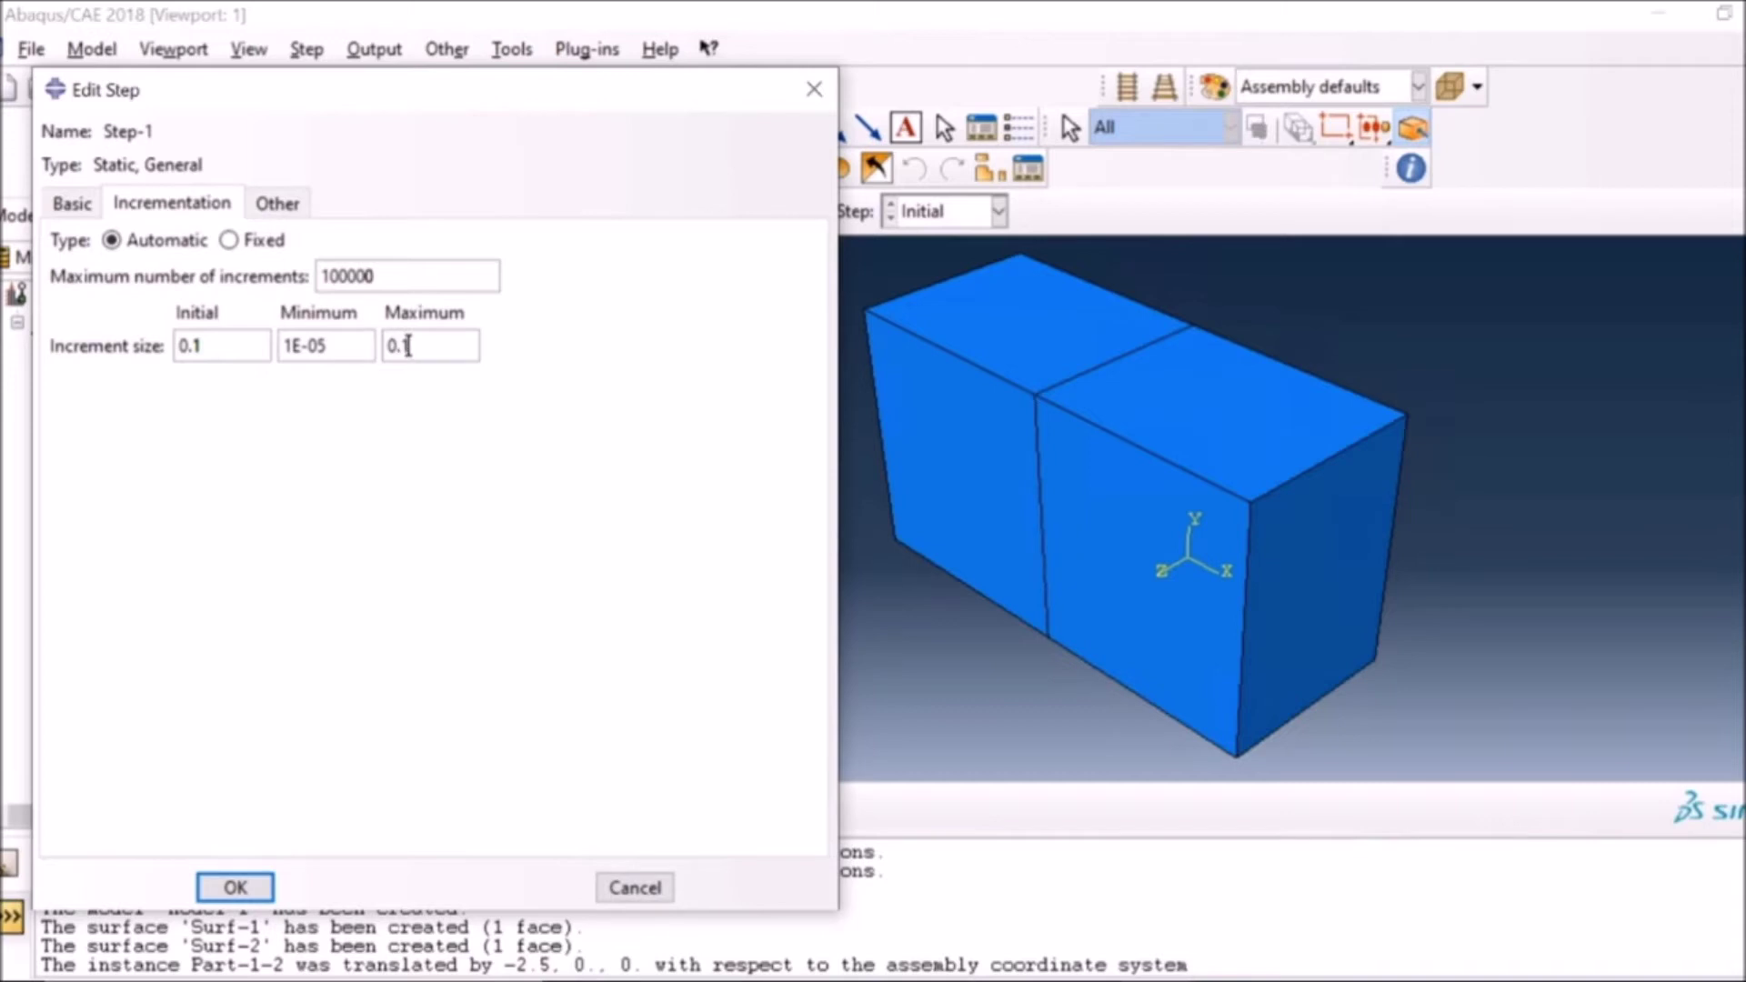
click(236, 887)
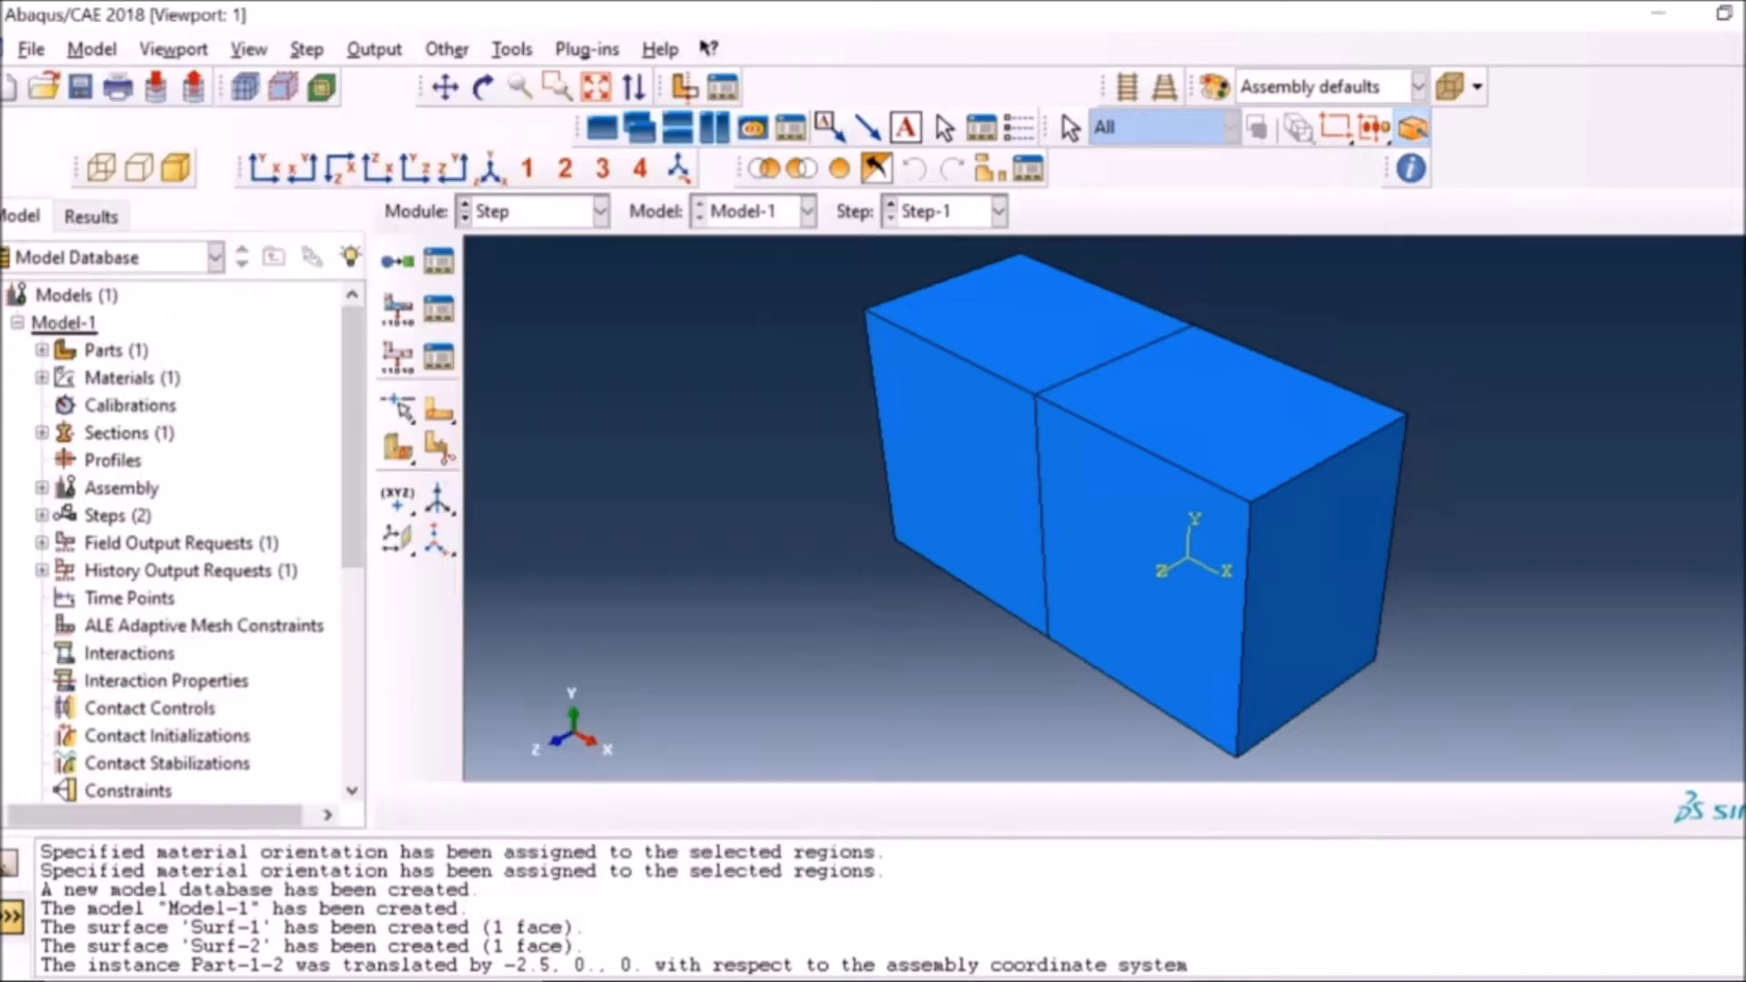
Step: In the Interaction module, start a Tie constraint with Surf-1 as the master surface
click(511, 213)
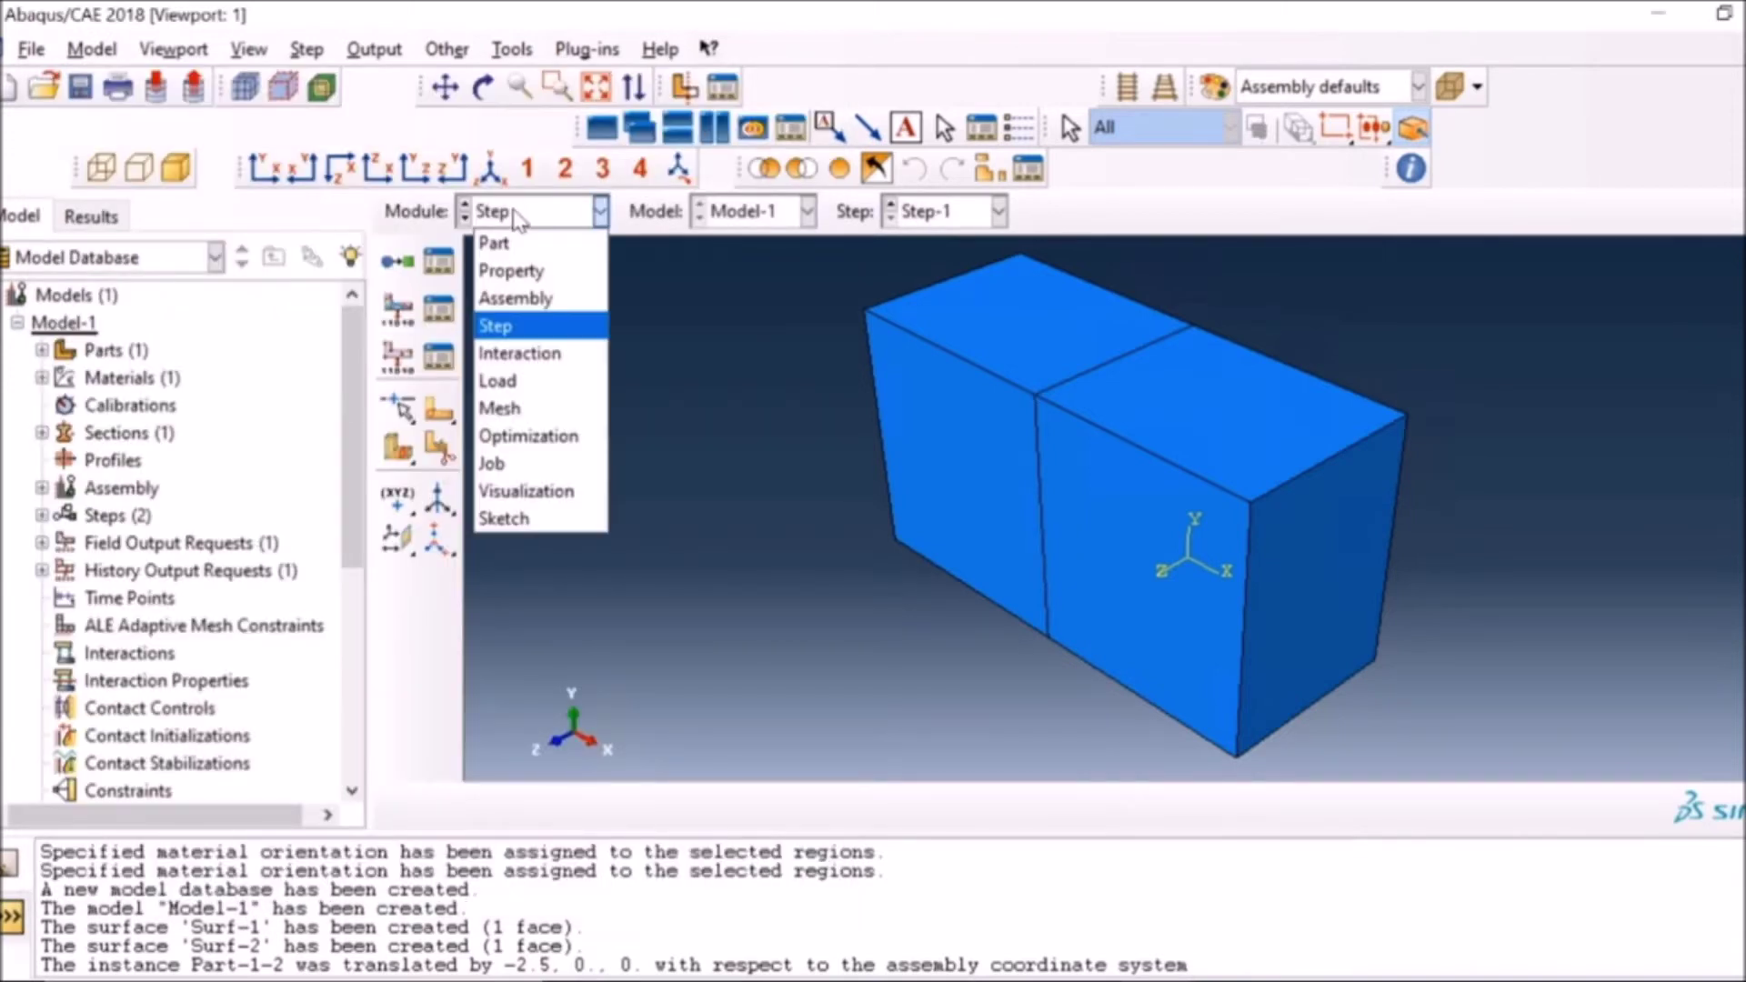
click(515, 363)
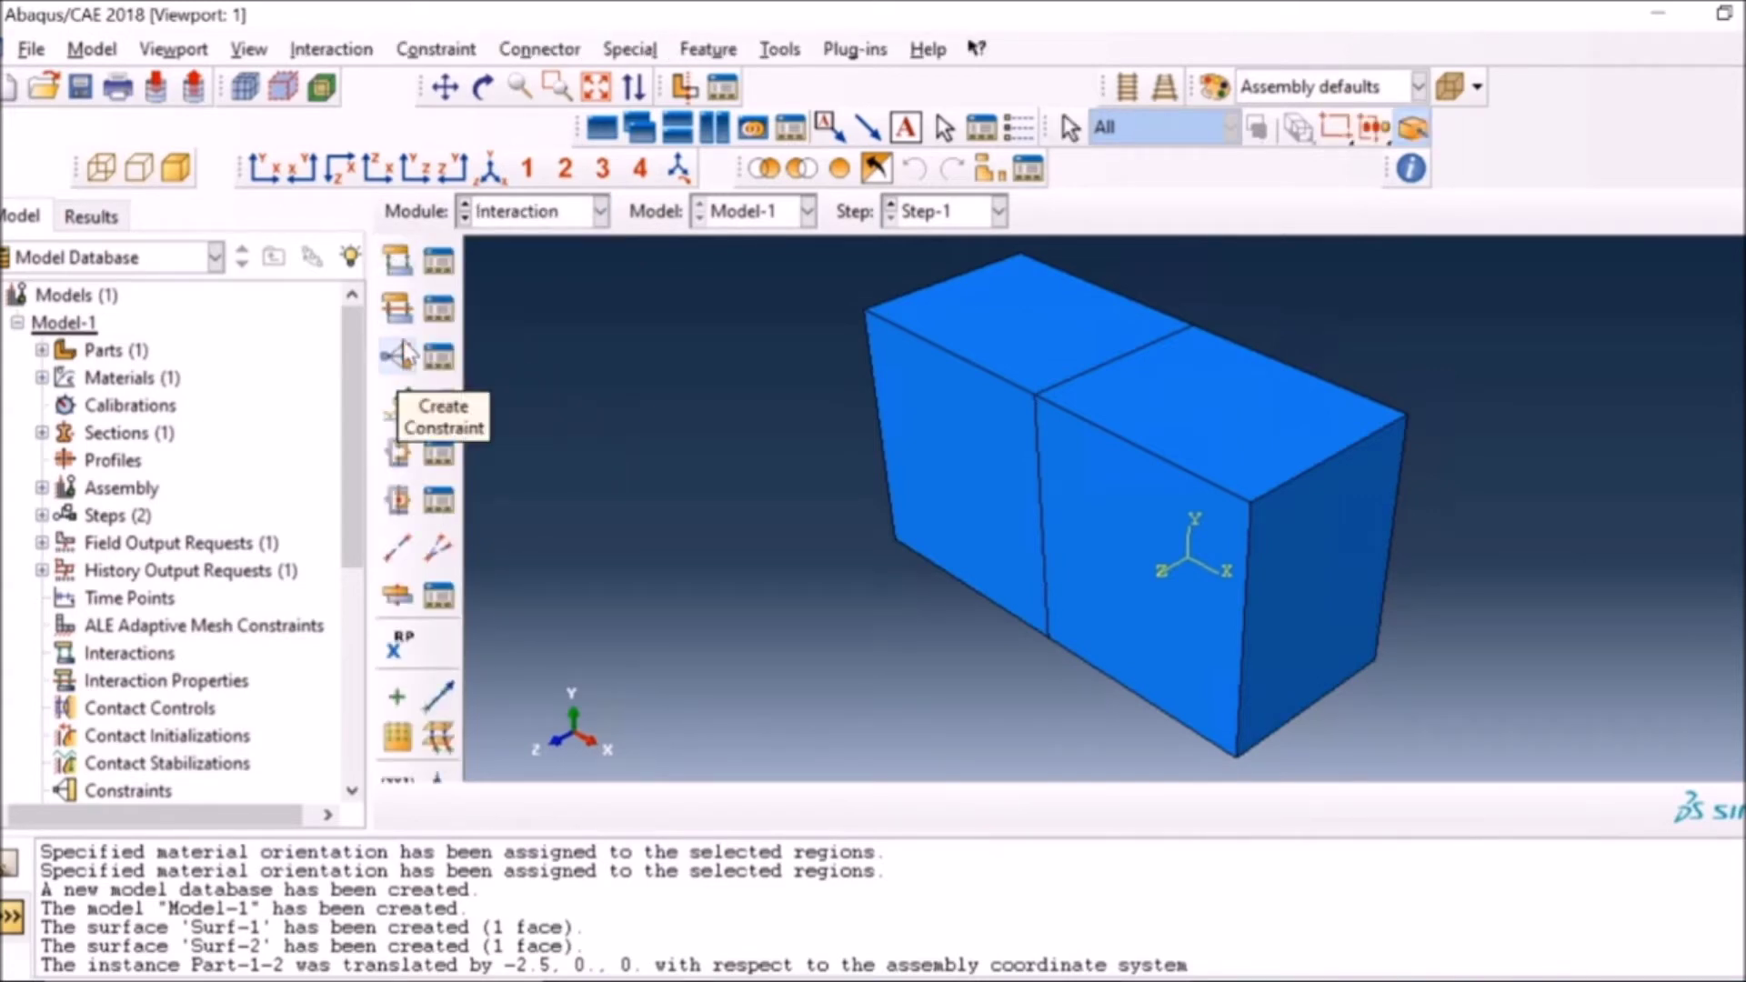
click(405, 368)
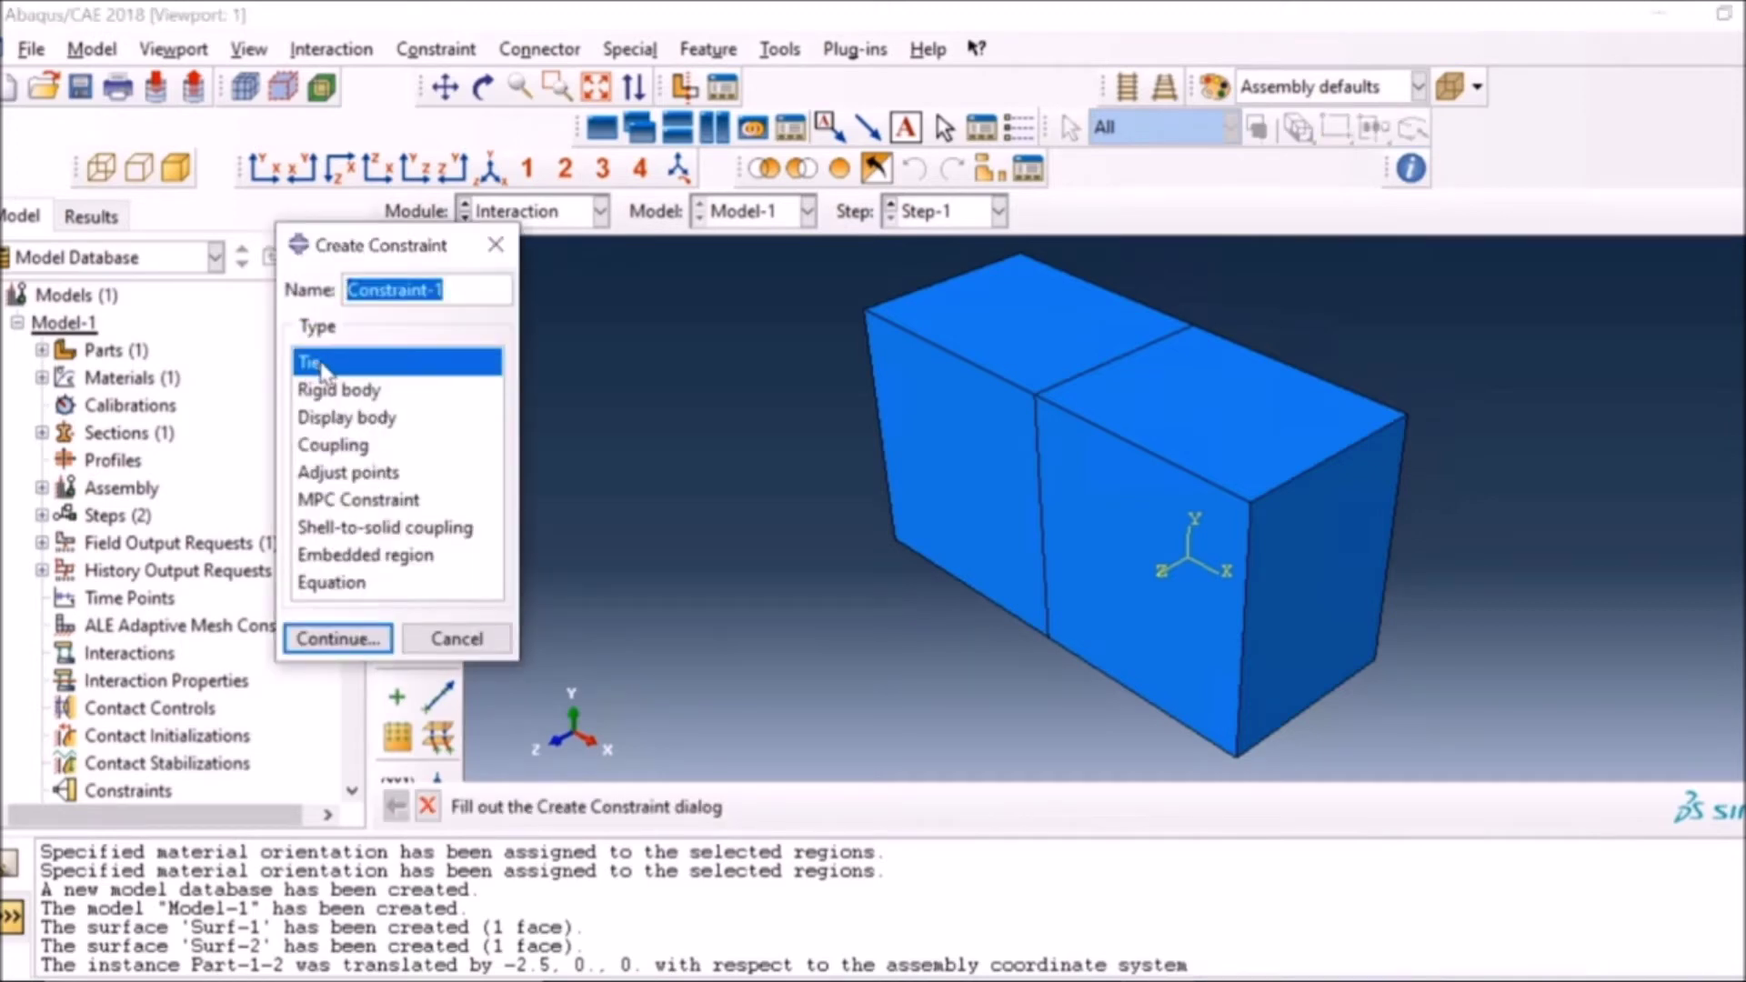
click(369, 640)
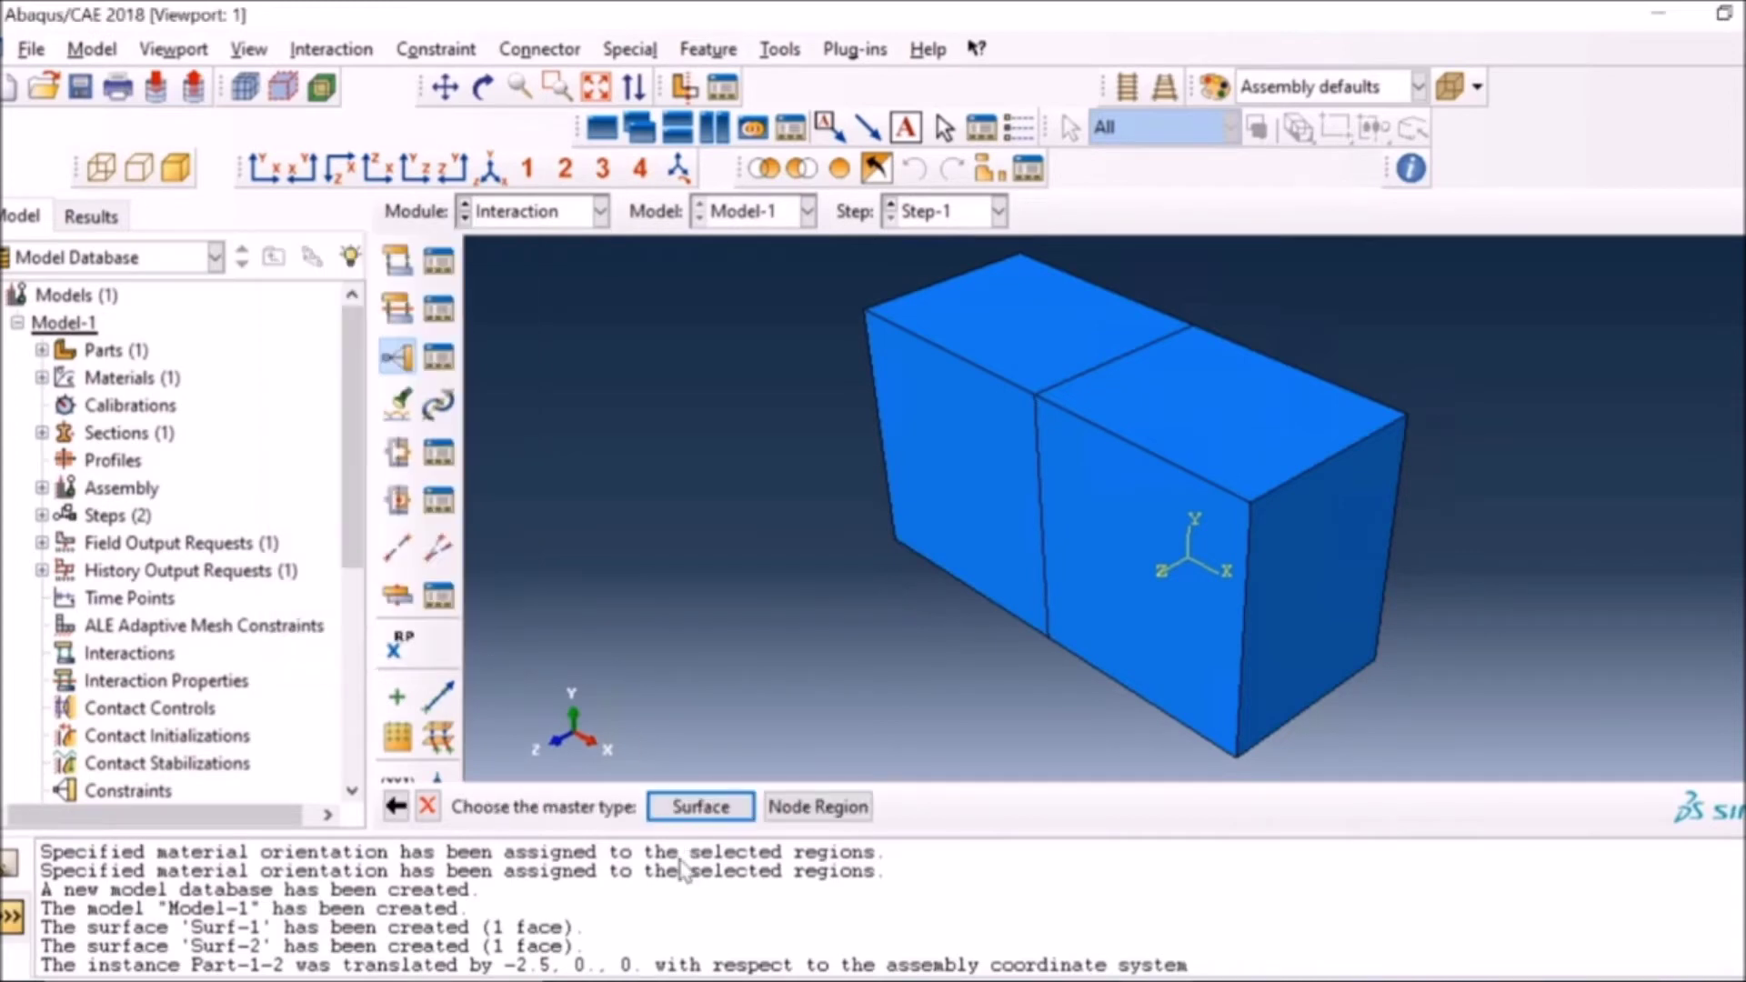
click(700, 807)
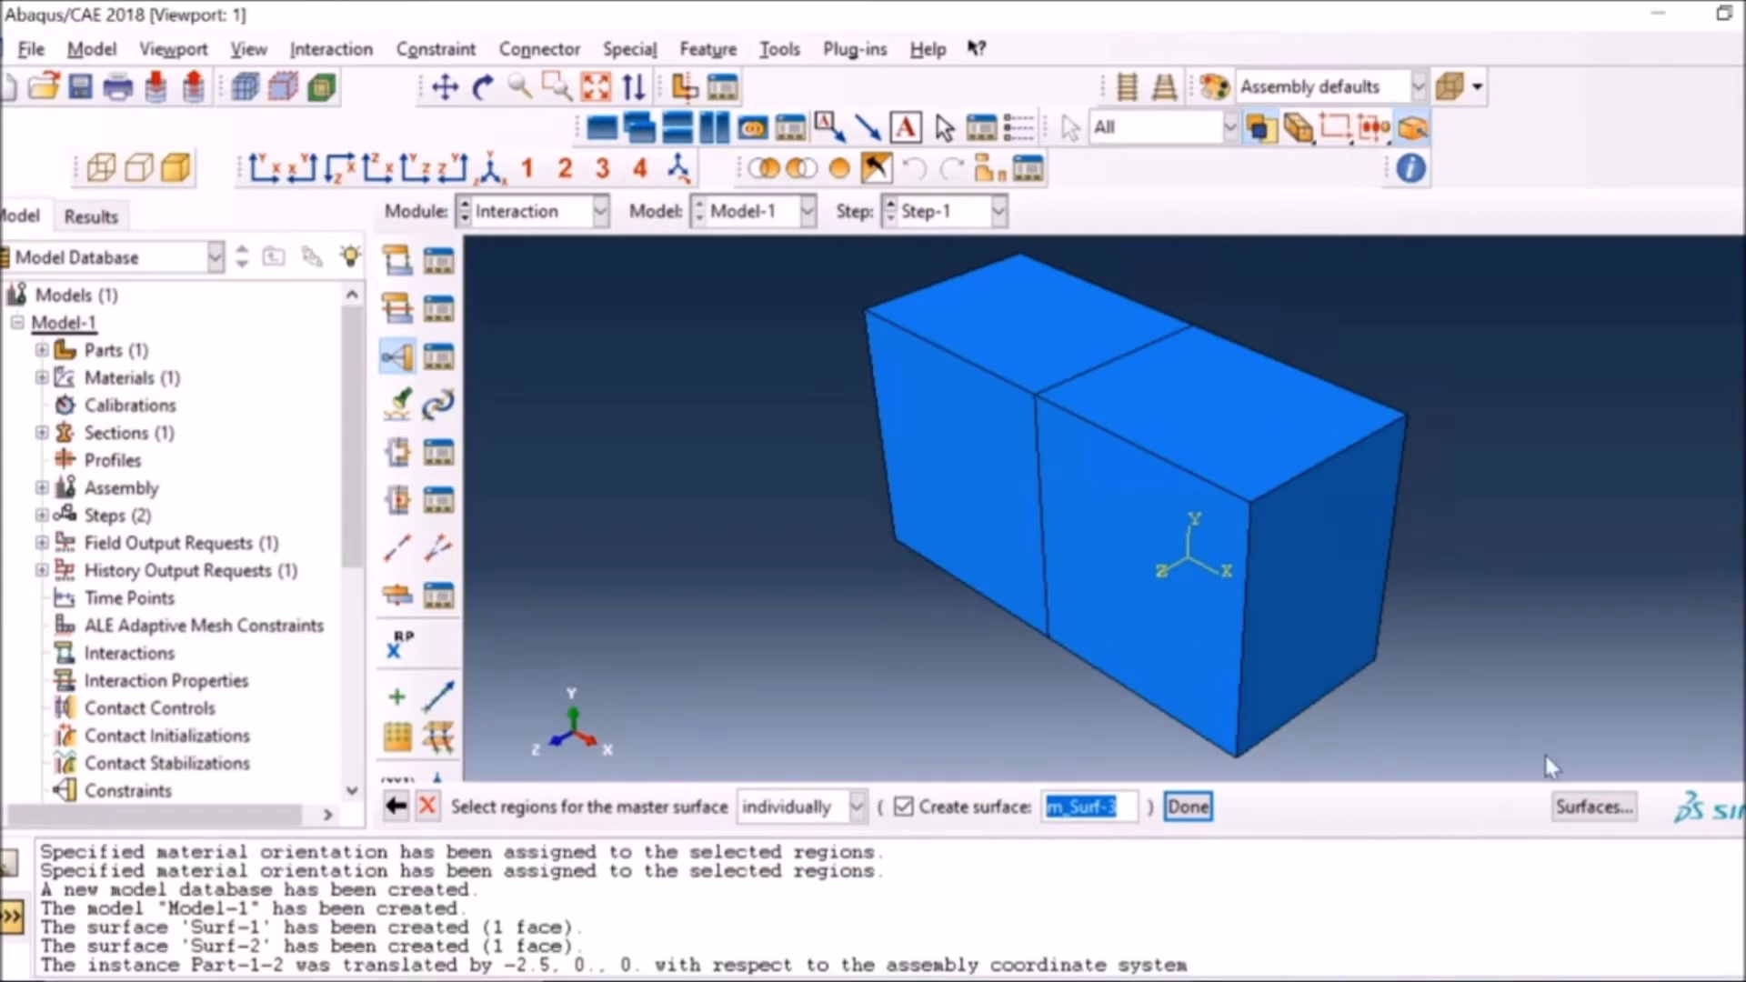
click(1579, 809)
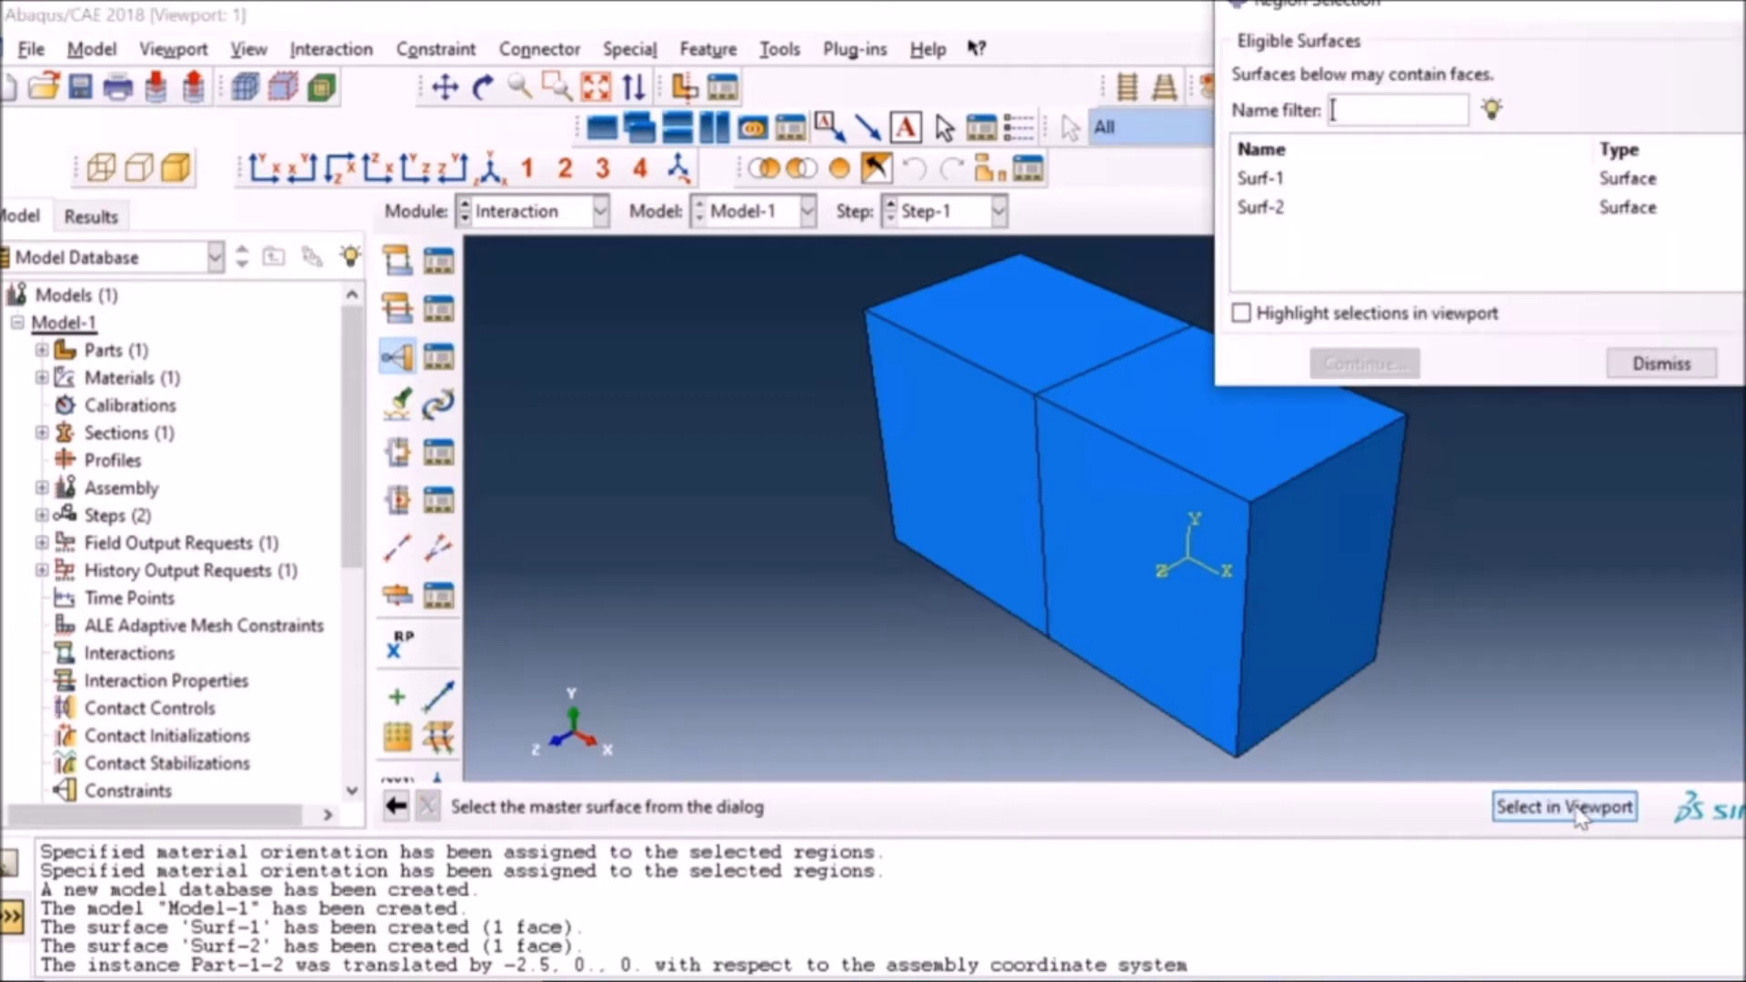
click(1271, 179)
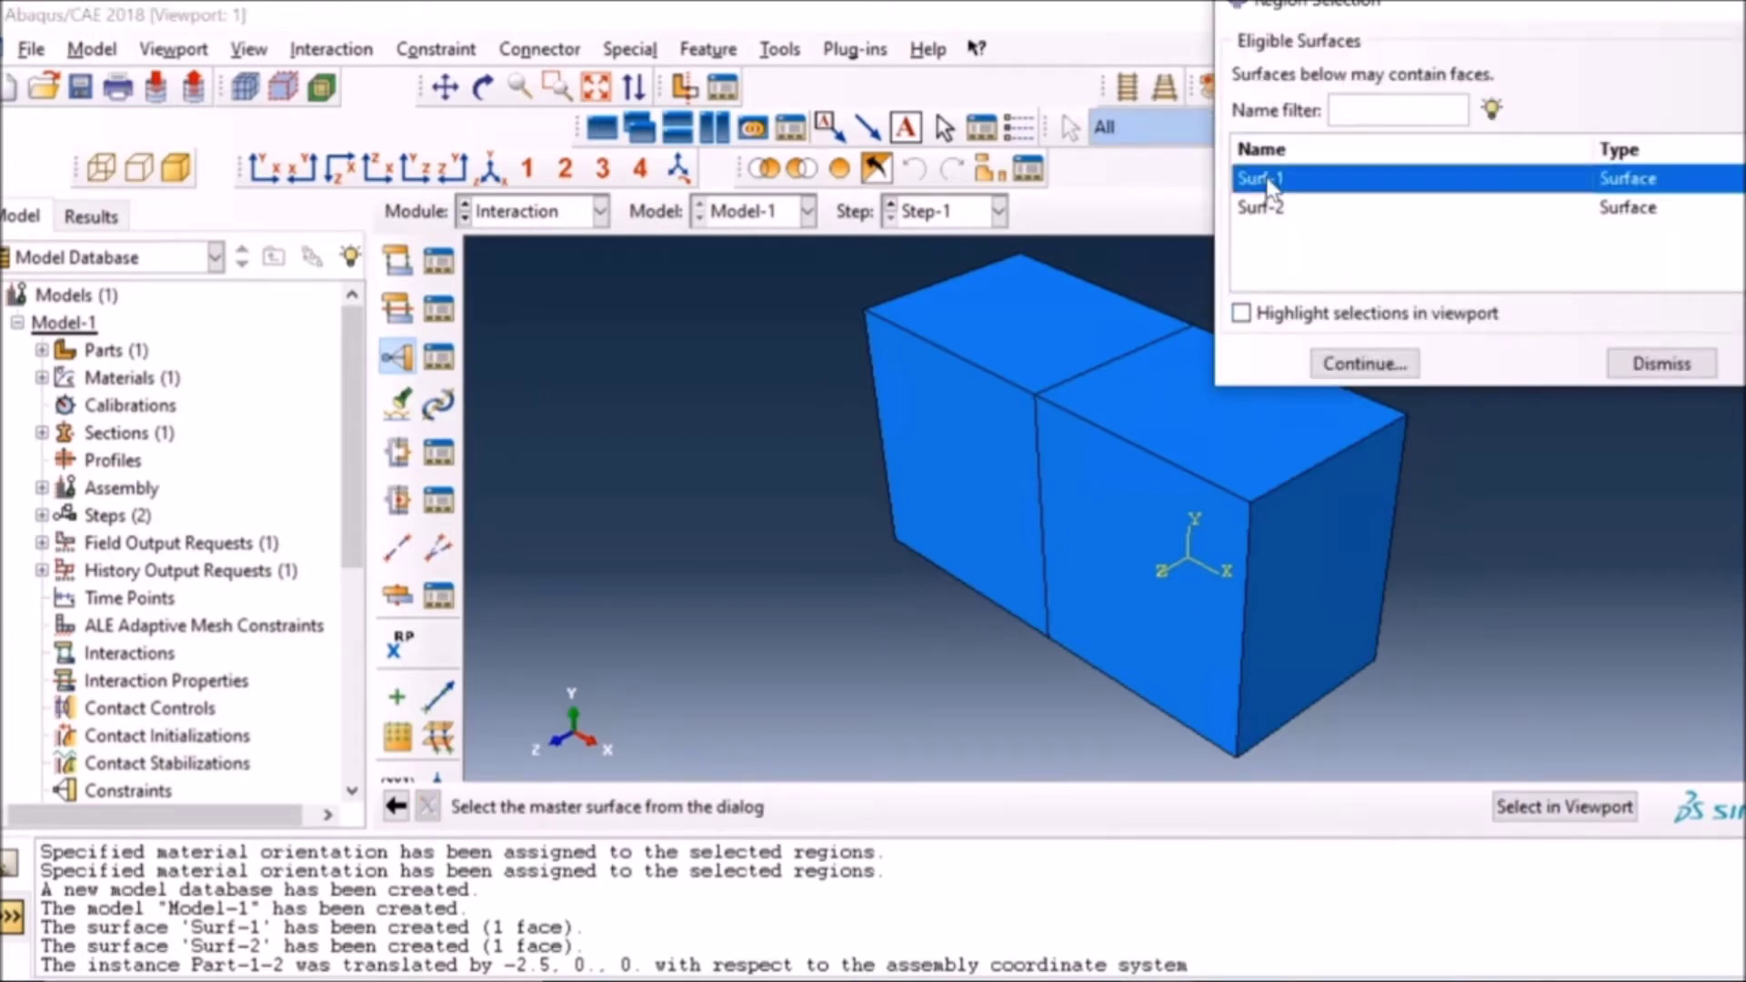
click(1366, 363)
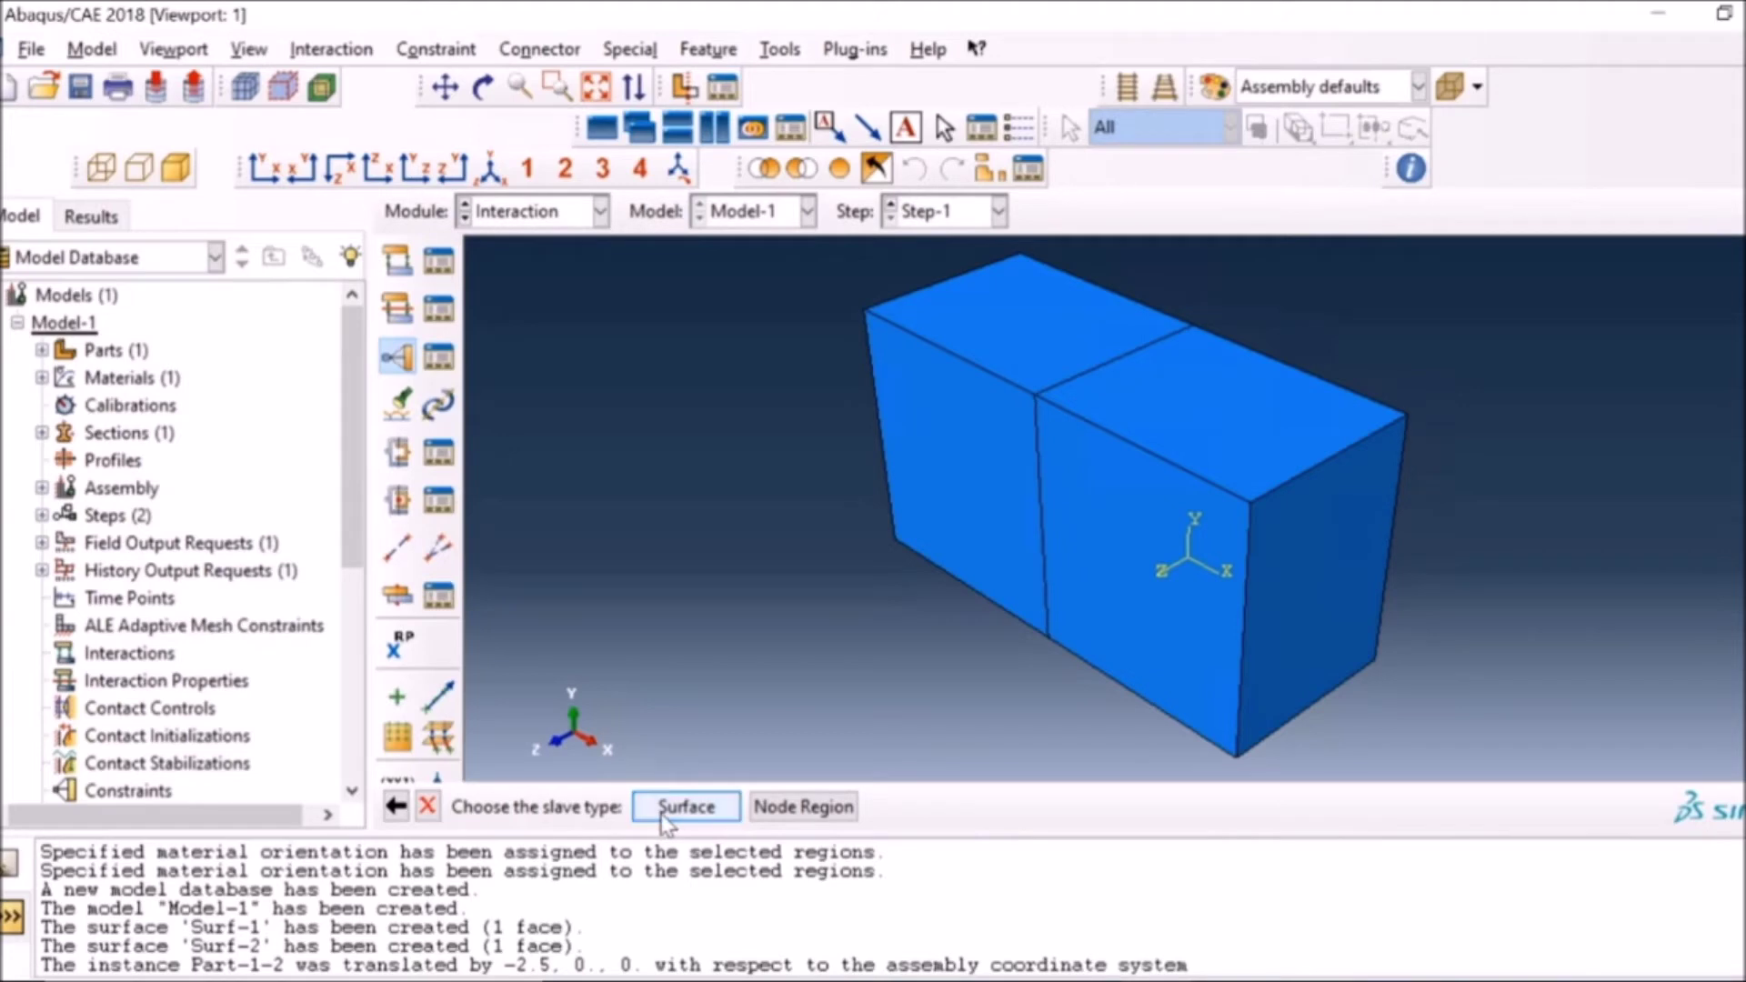
Step: Set Surf-2 as the slave surface and accept the tie constraint
click(685, 806)
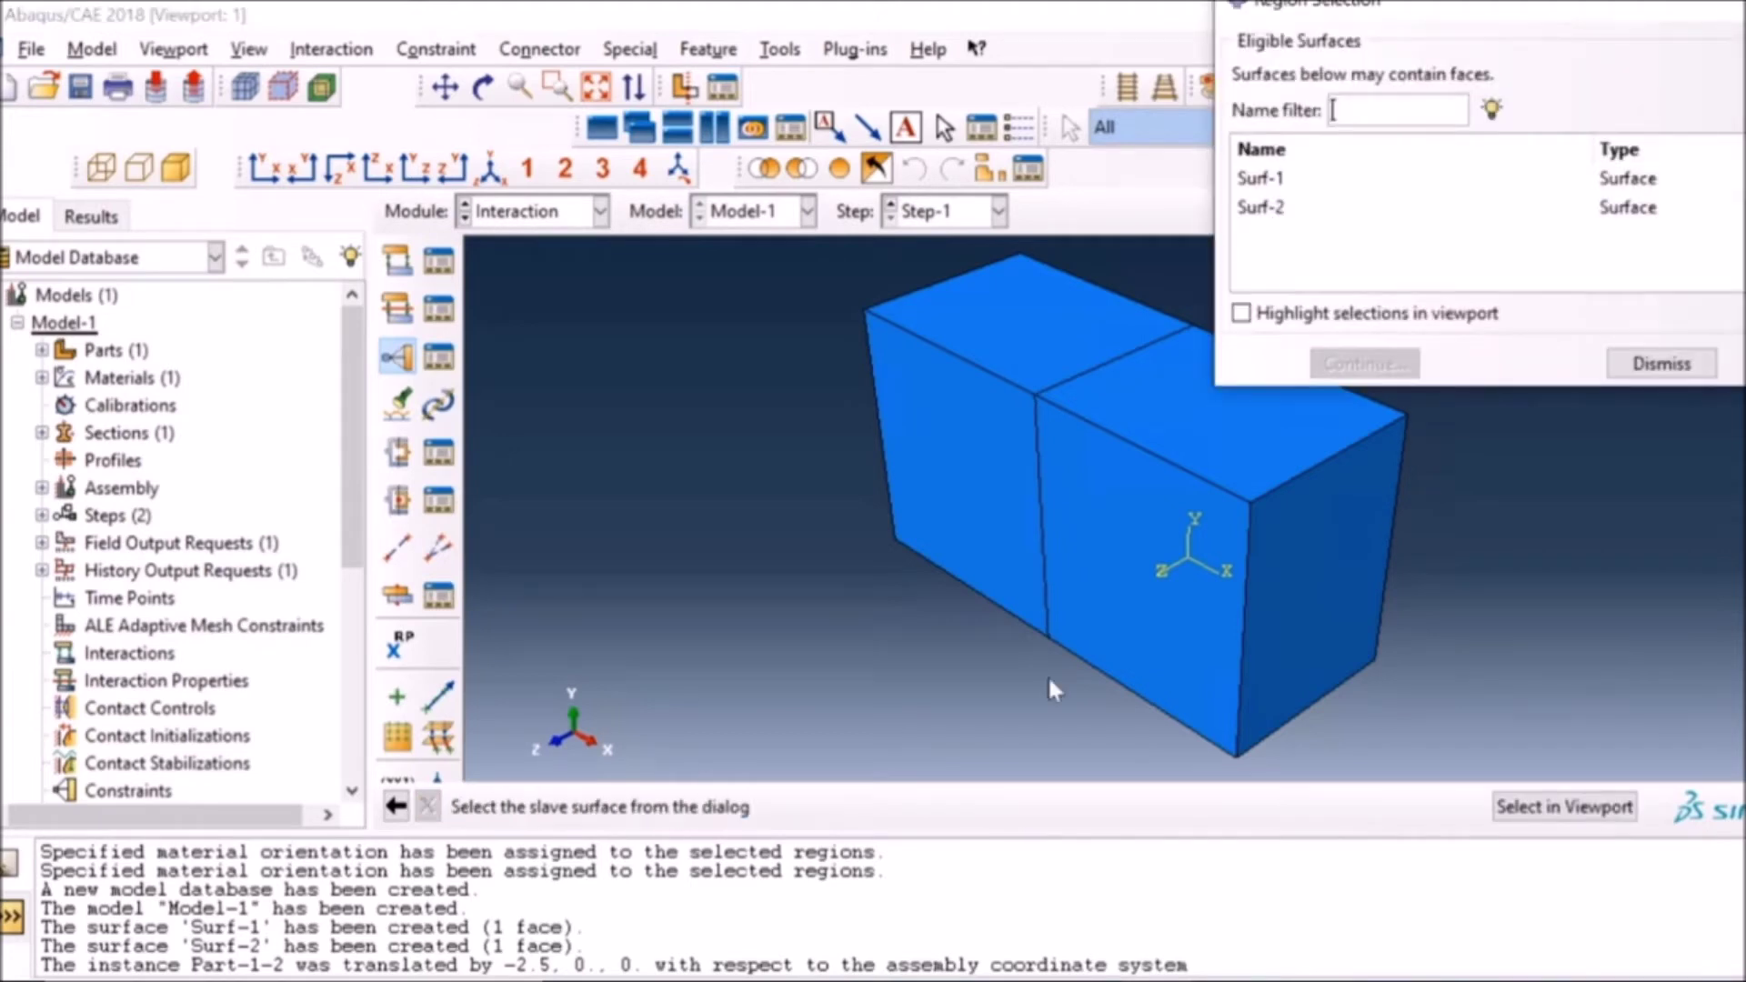
click(1276, 207)
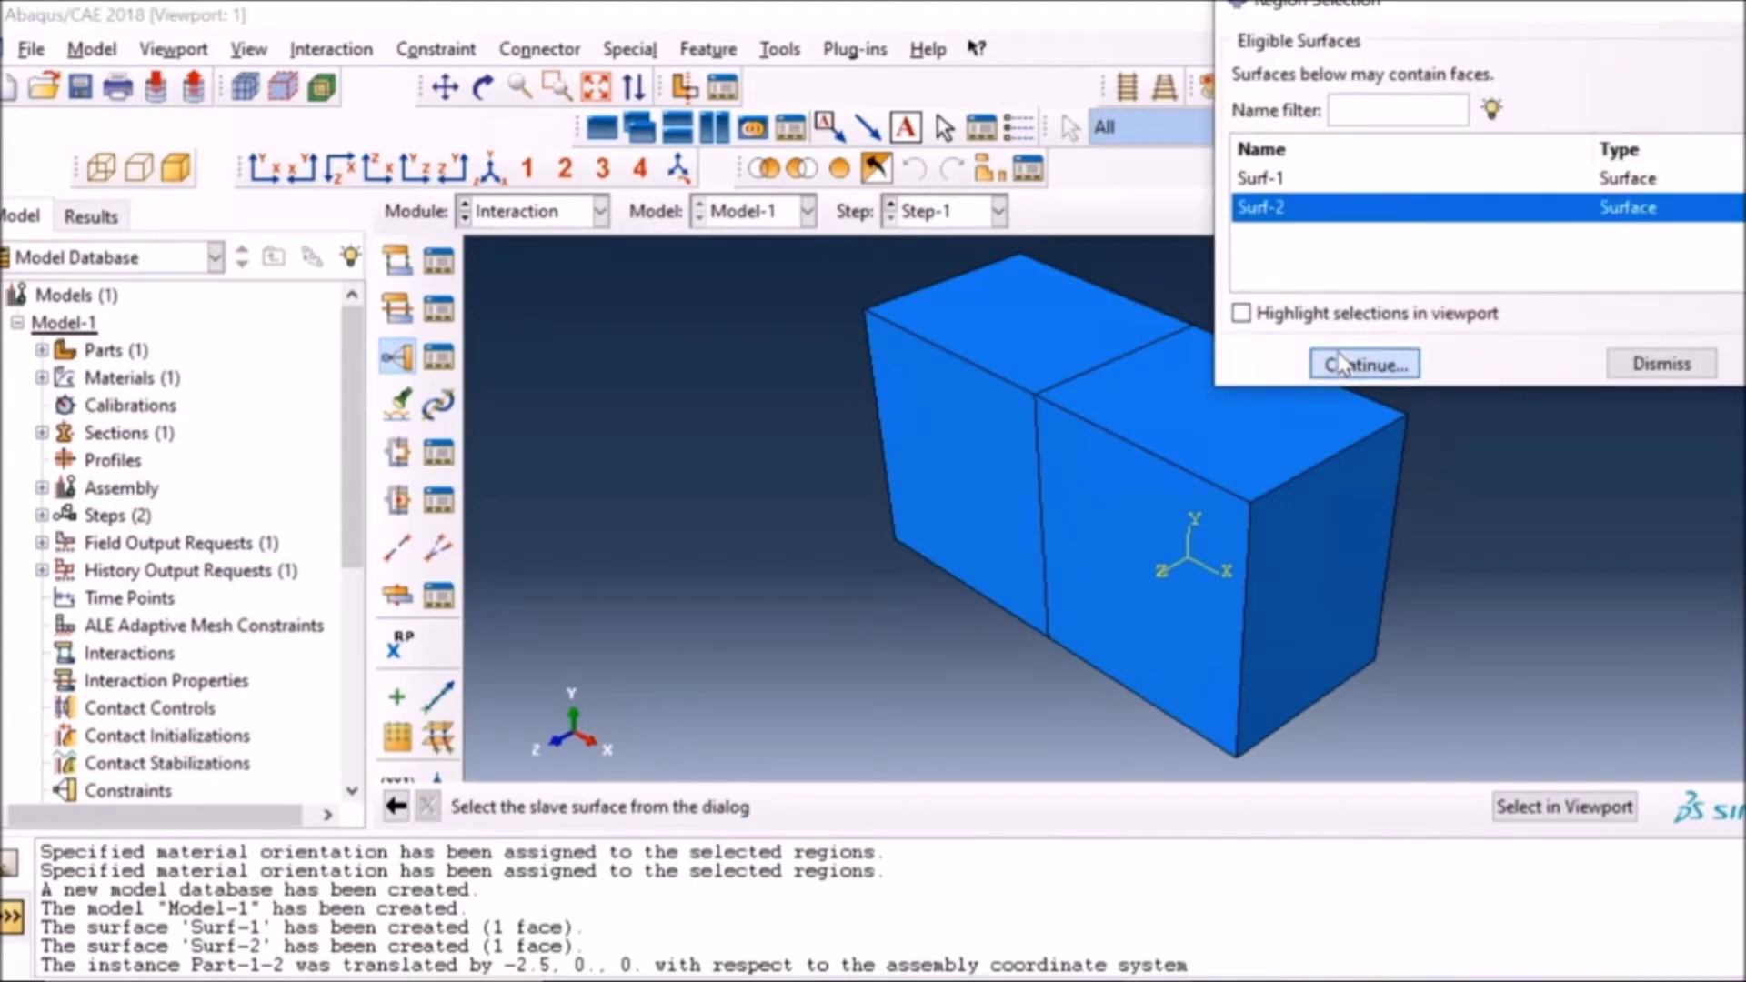
click(1364, 364)
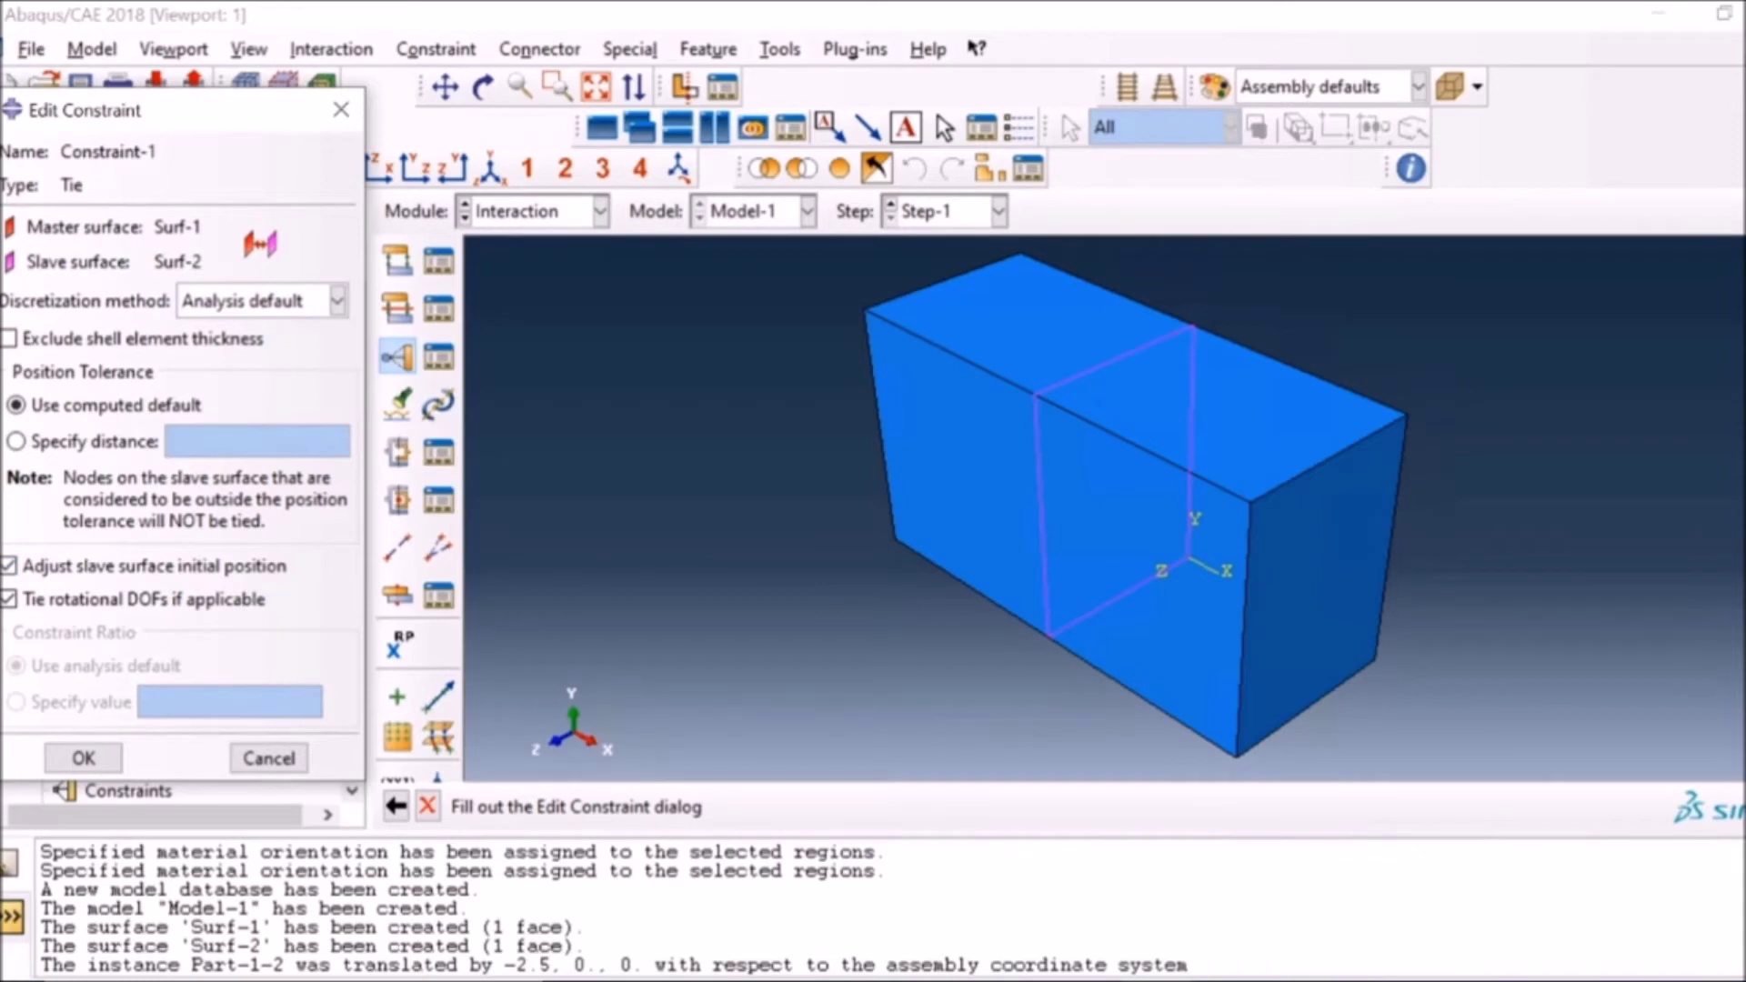
click(83, 758)
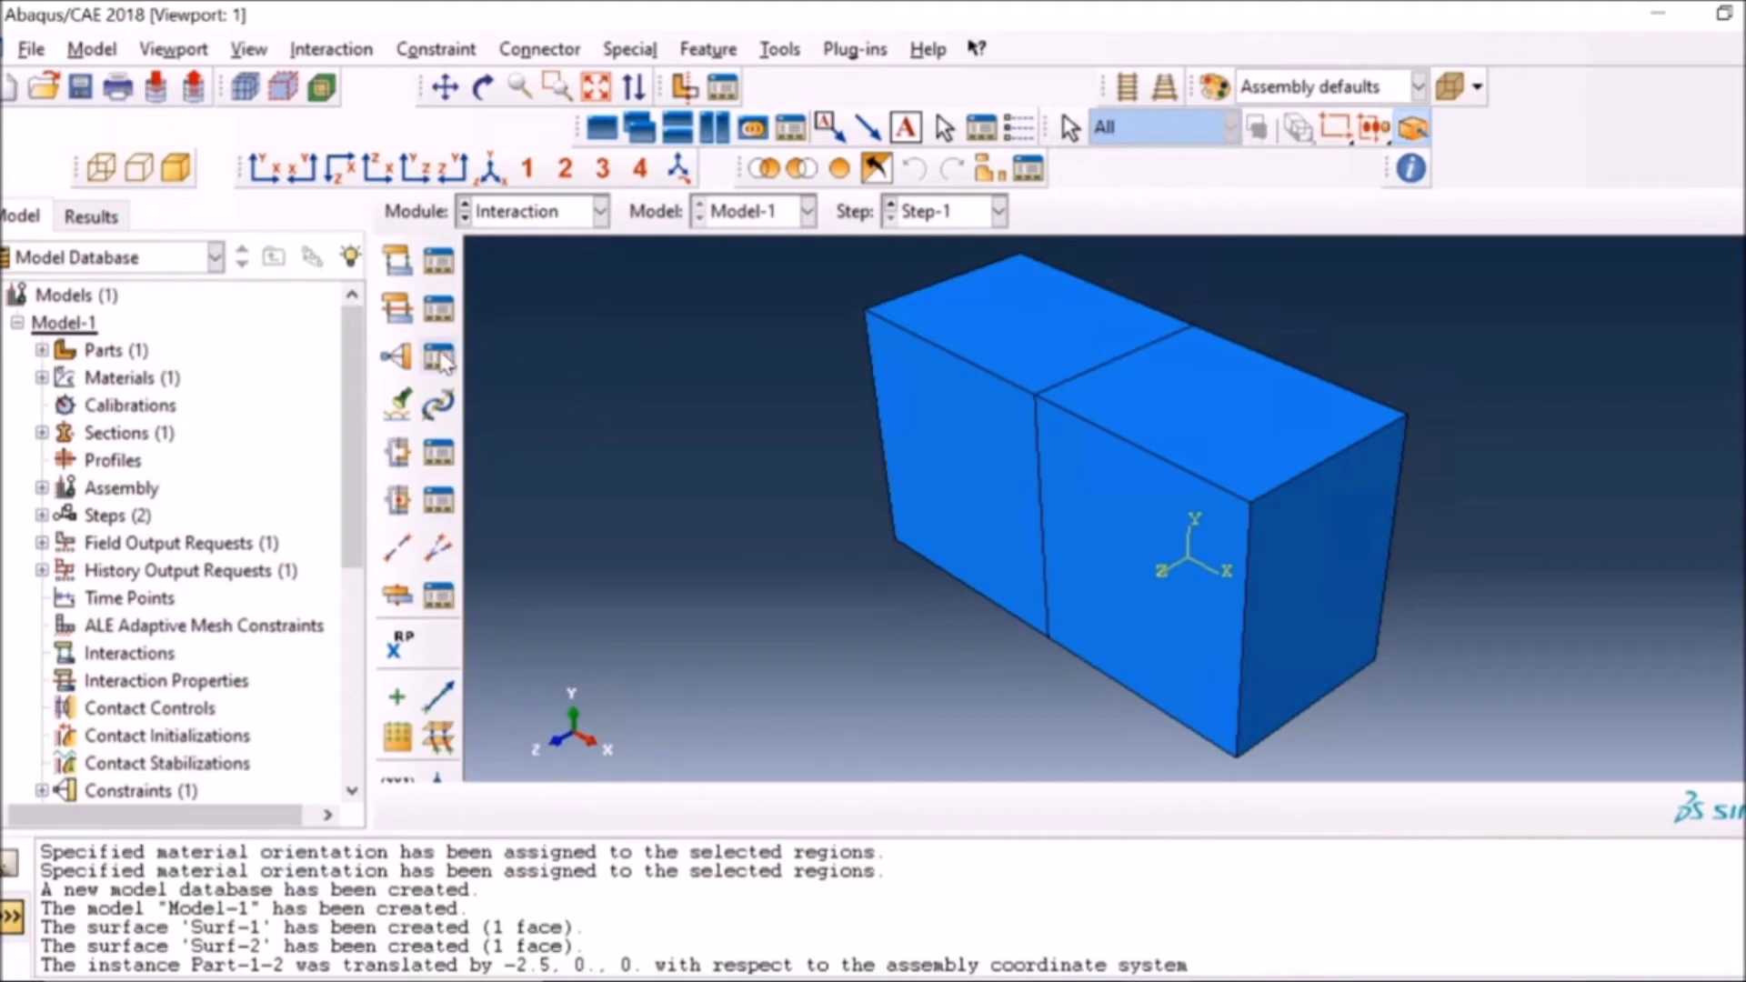
click(438, 358)
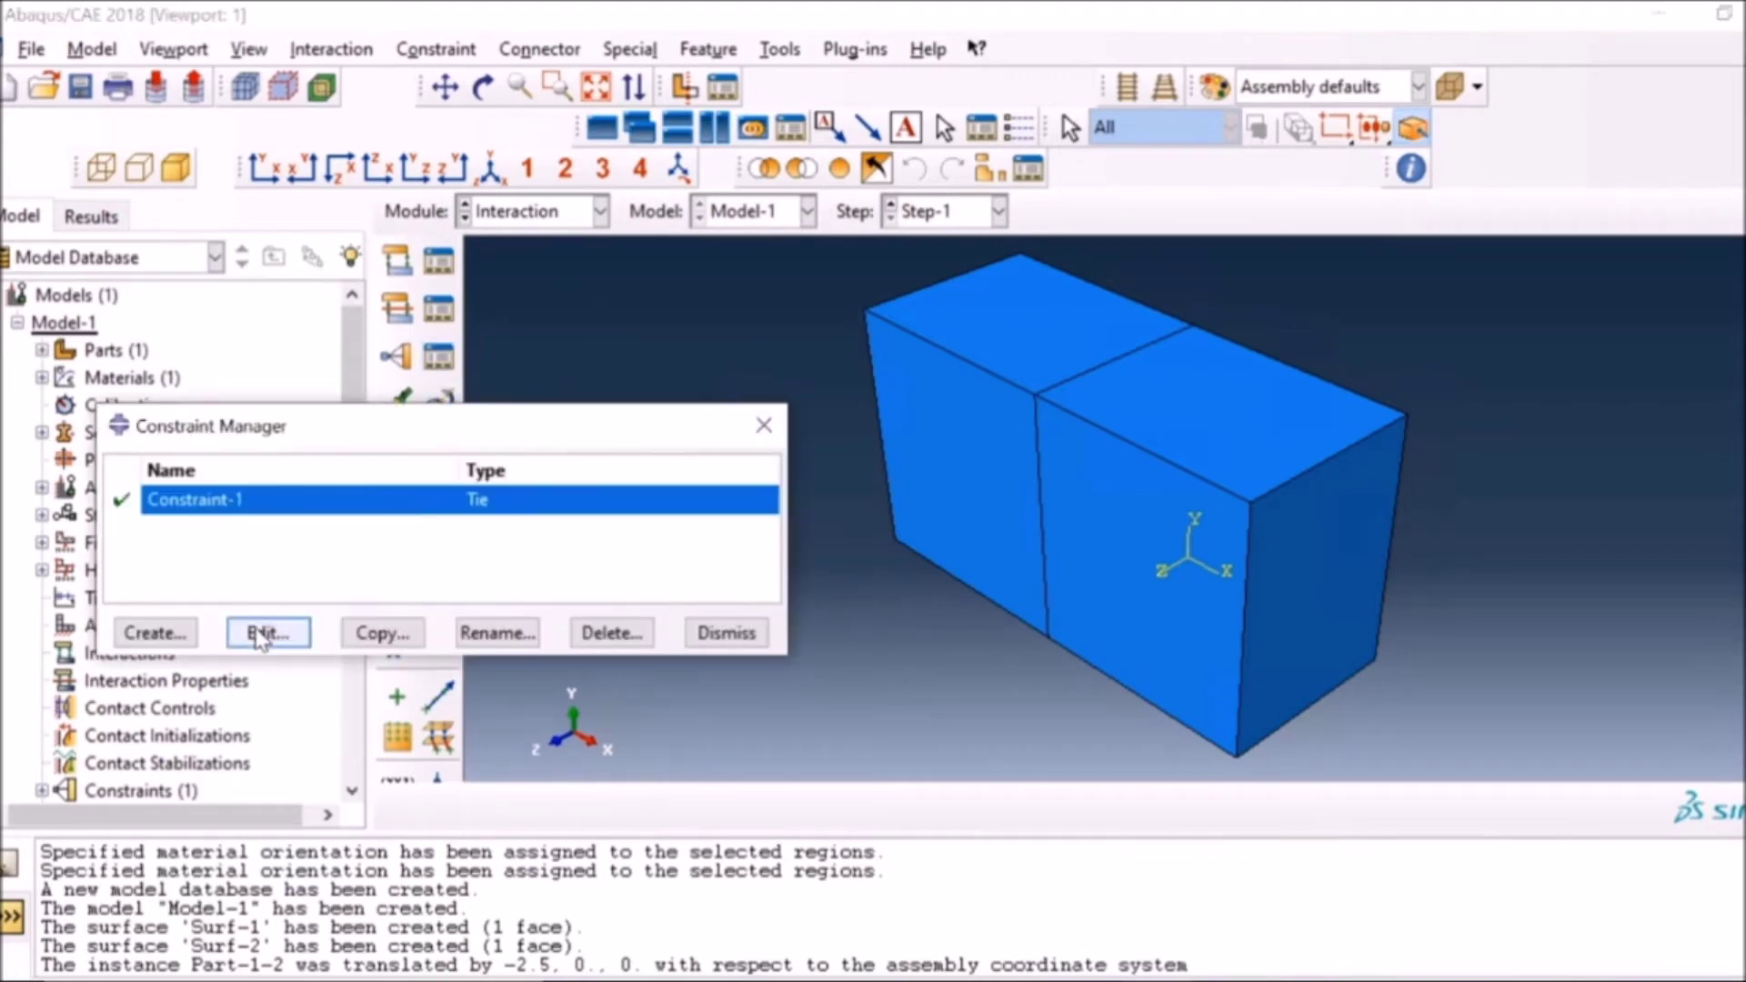
click(263, 634)
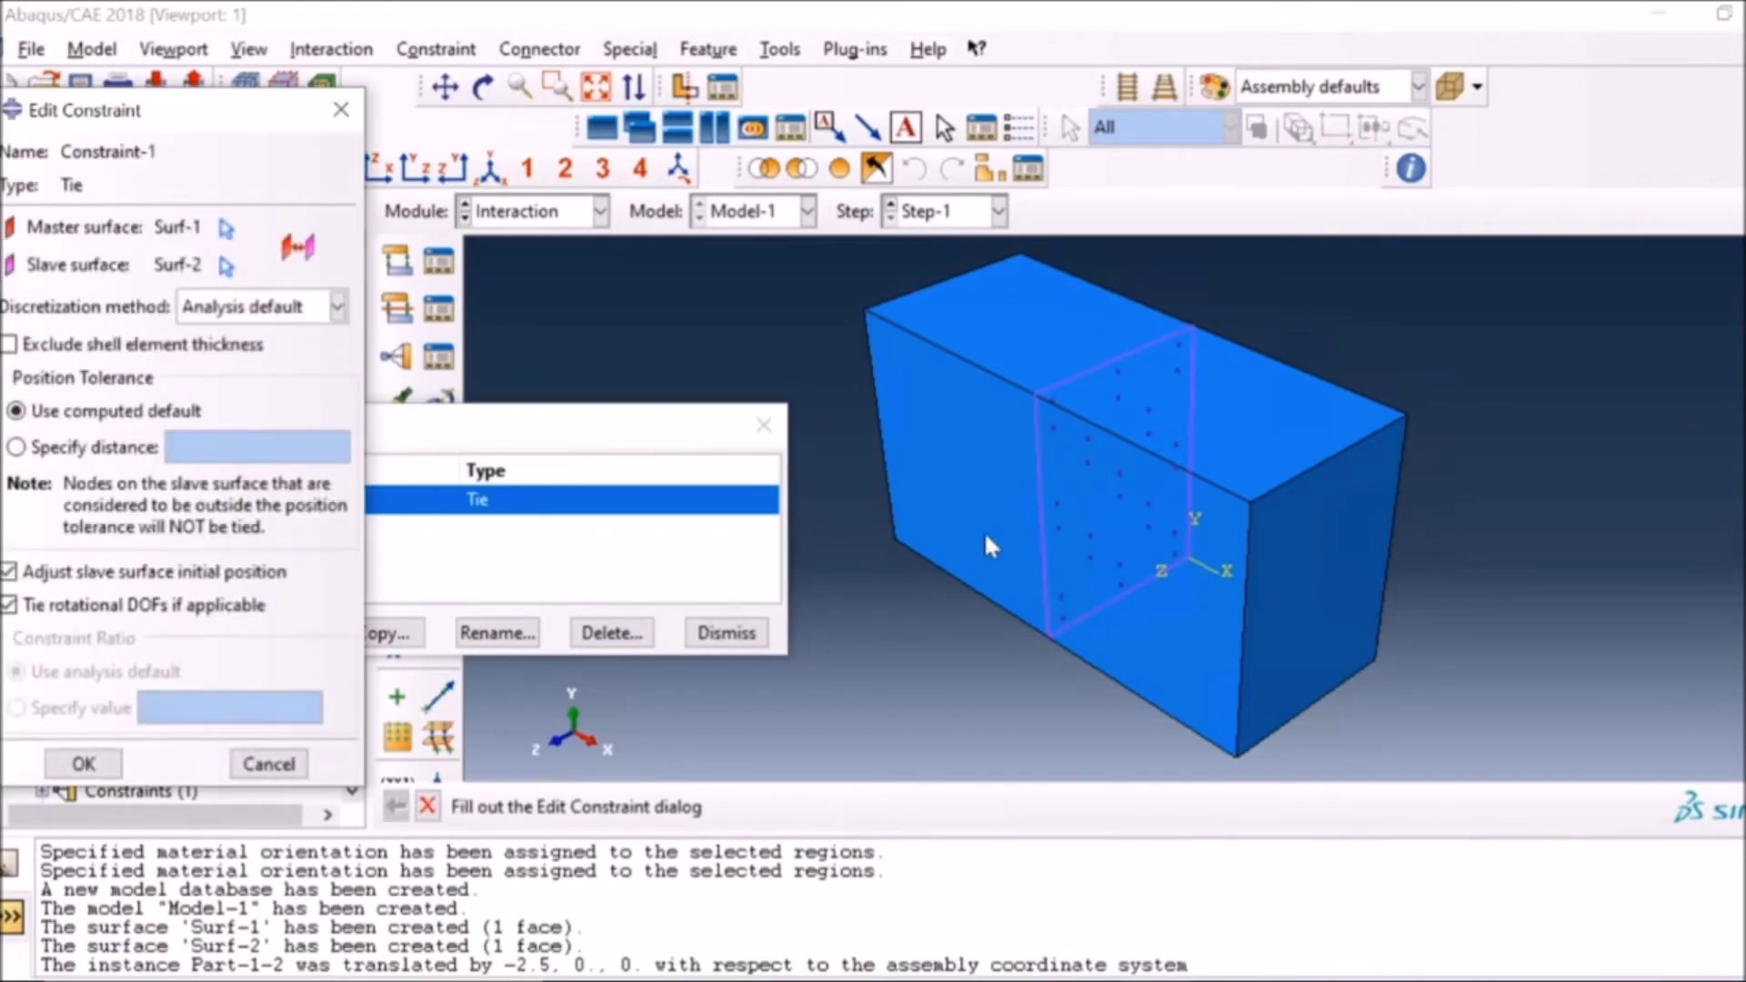
click(83, 763)
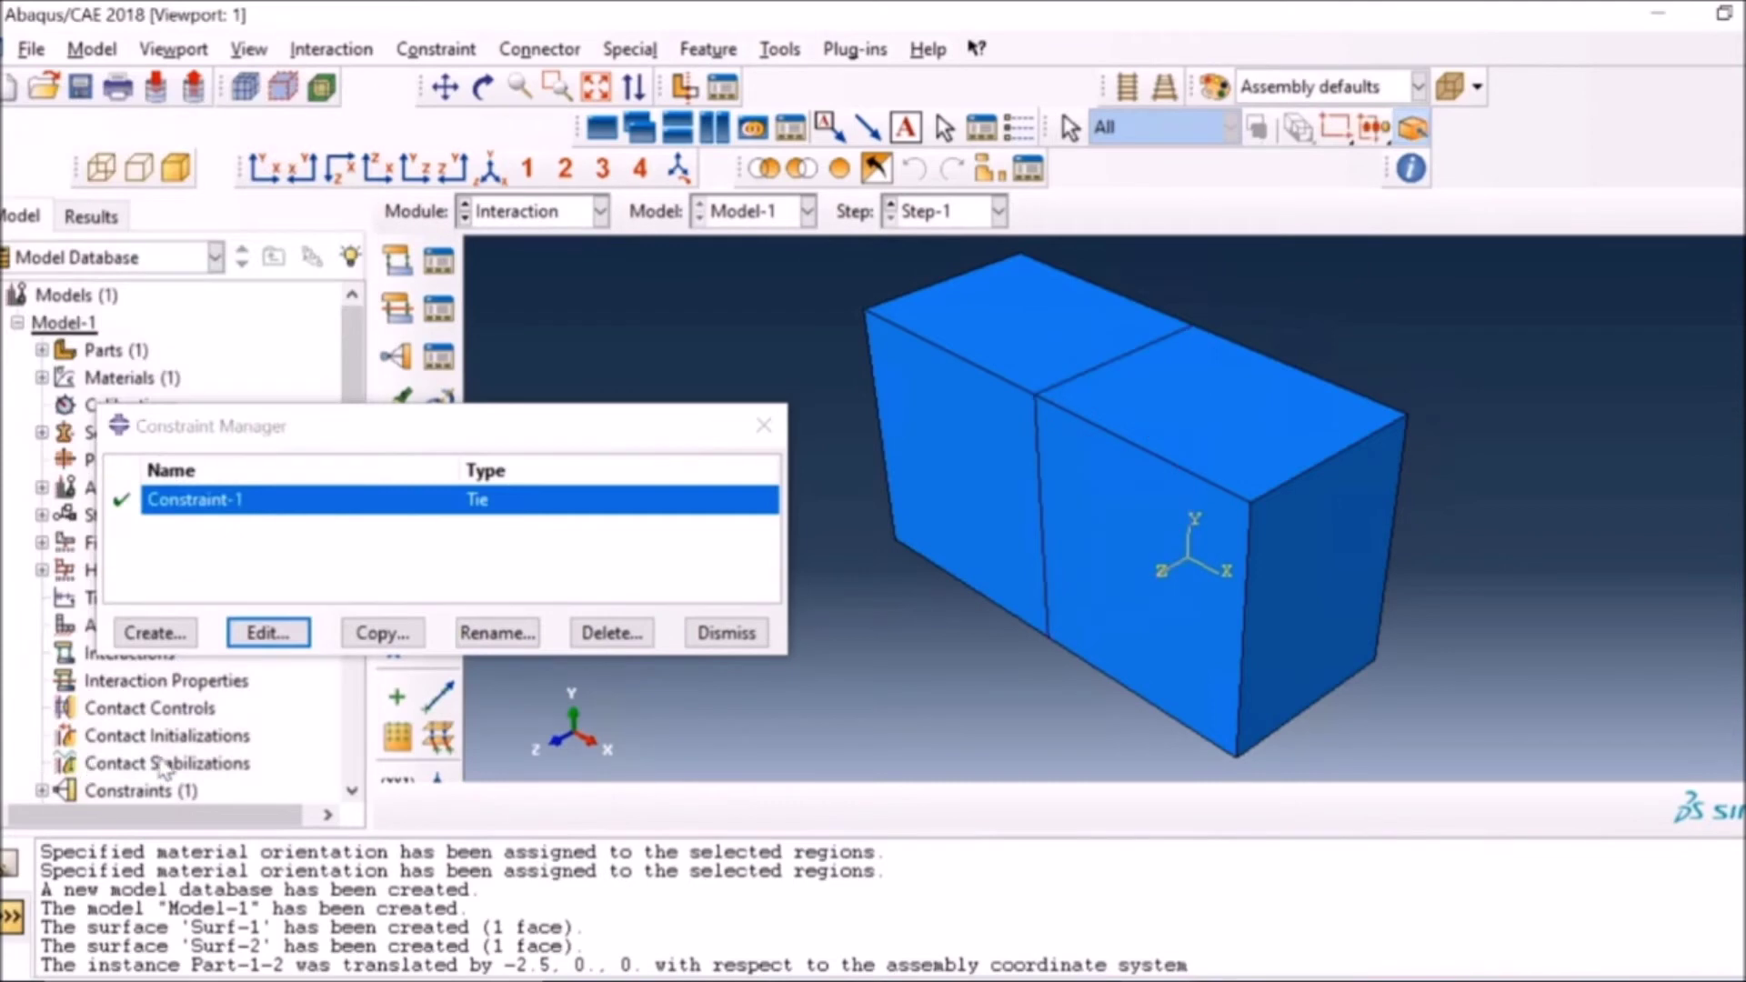
click(725, 633)
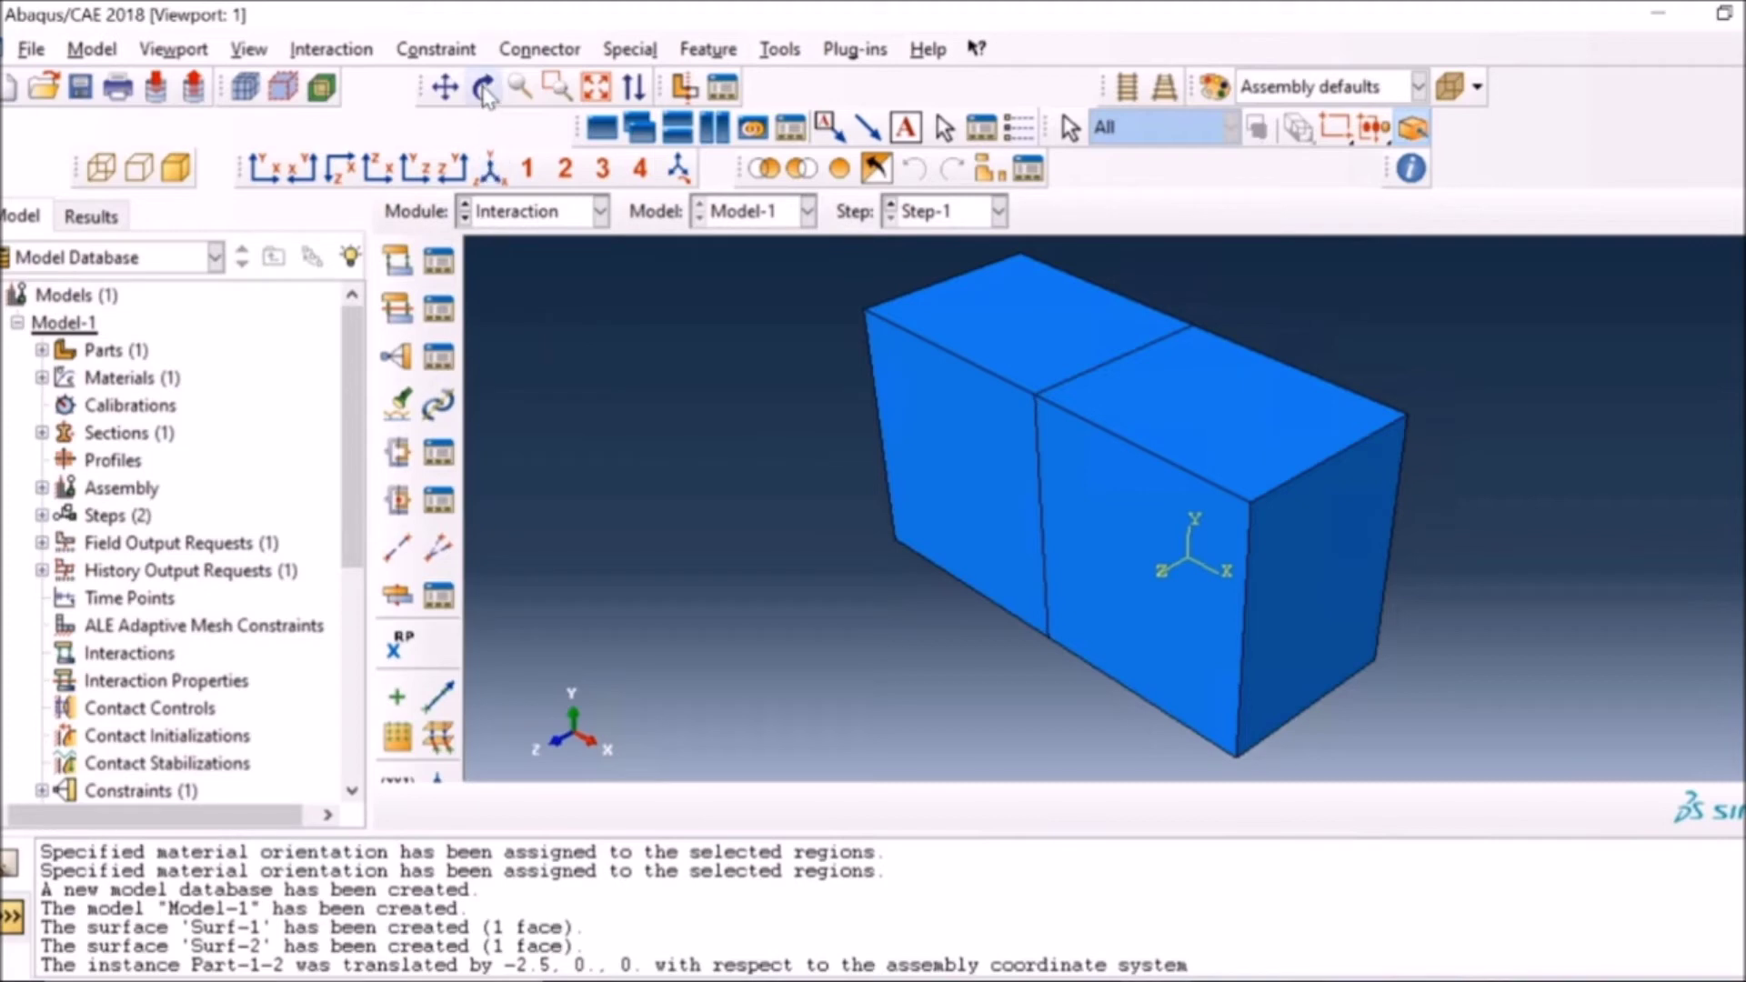
Step: In the Load module, create a Displacement/Rotation boundary condition on the left end face
click(498, 211)
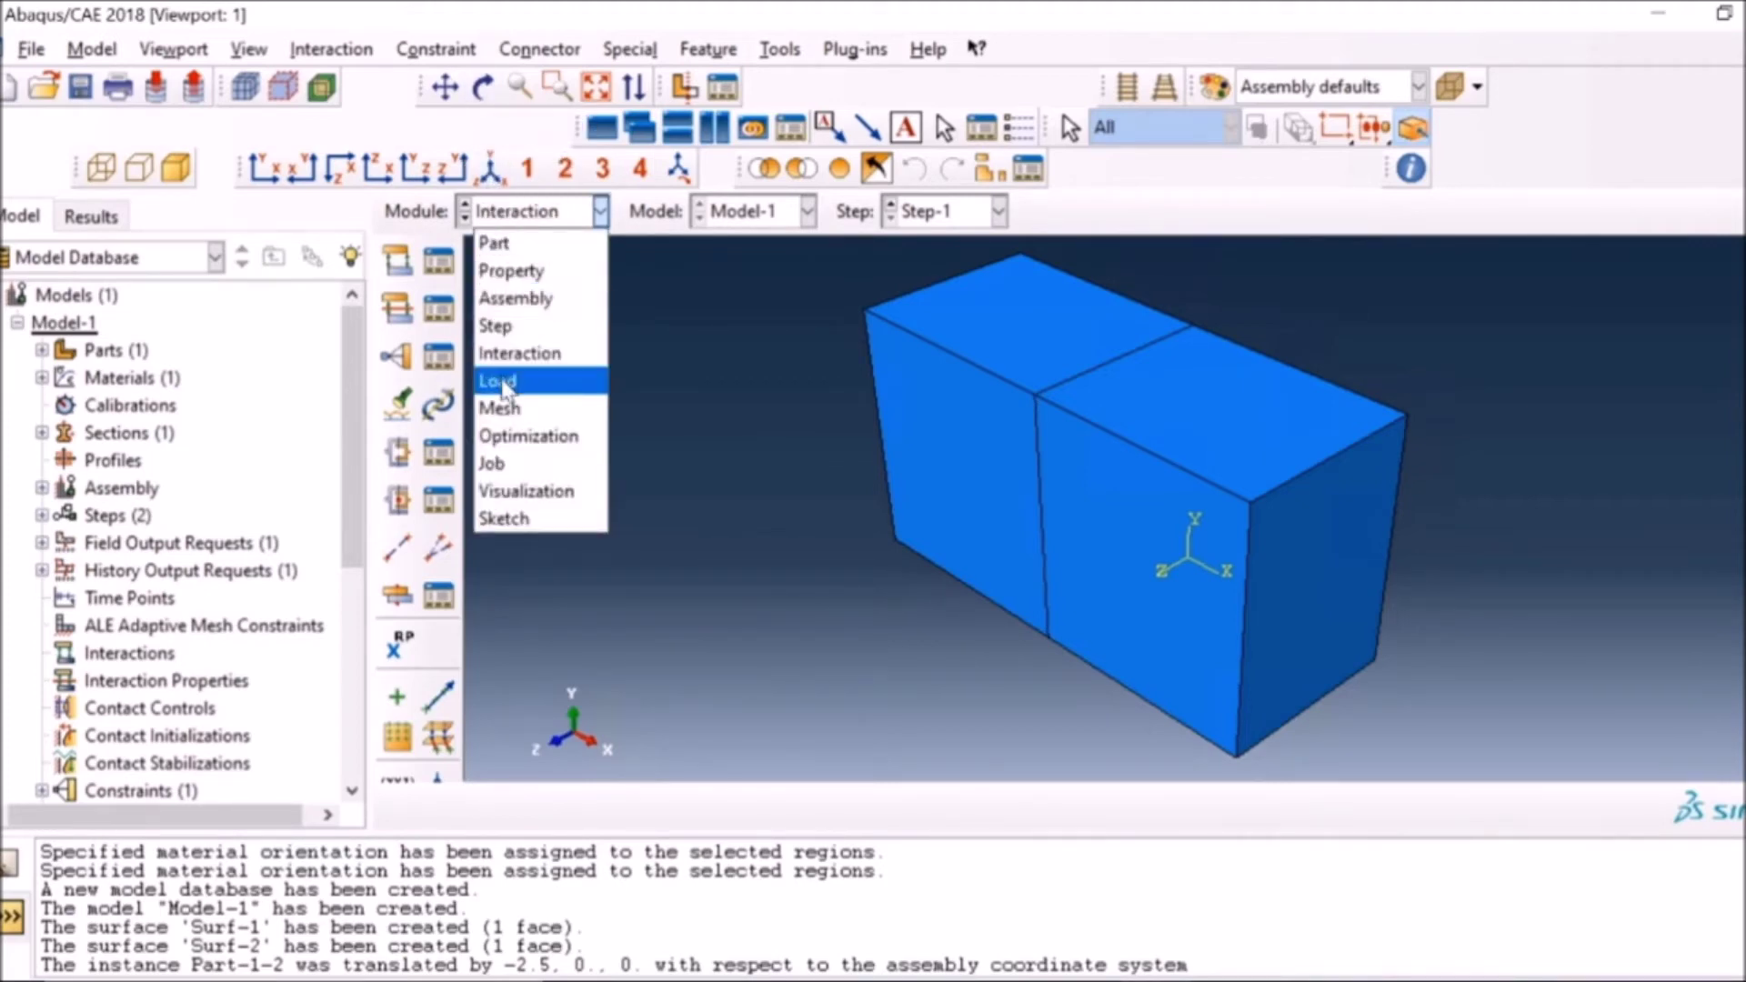
click(499, 381)
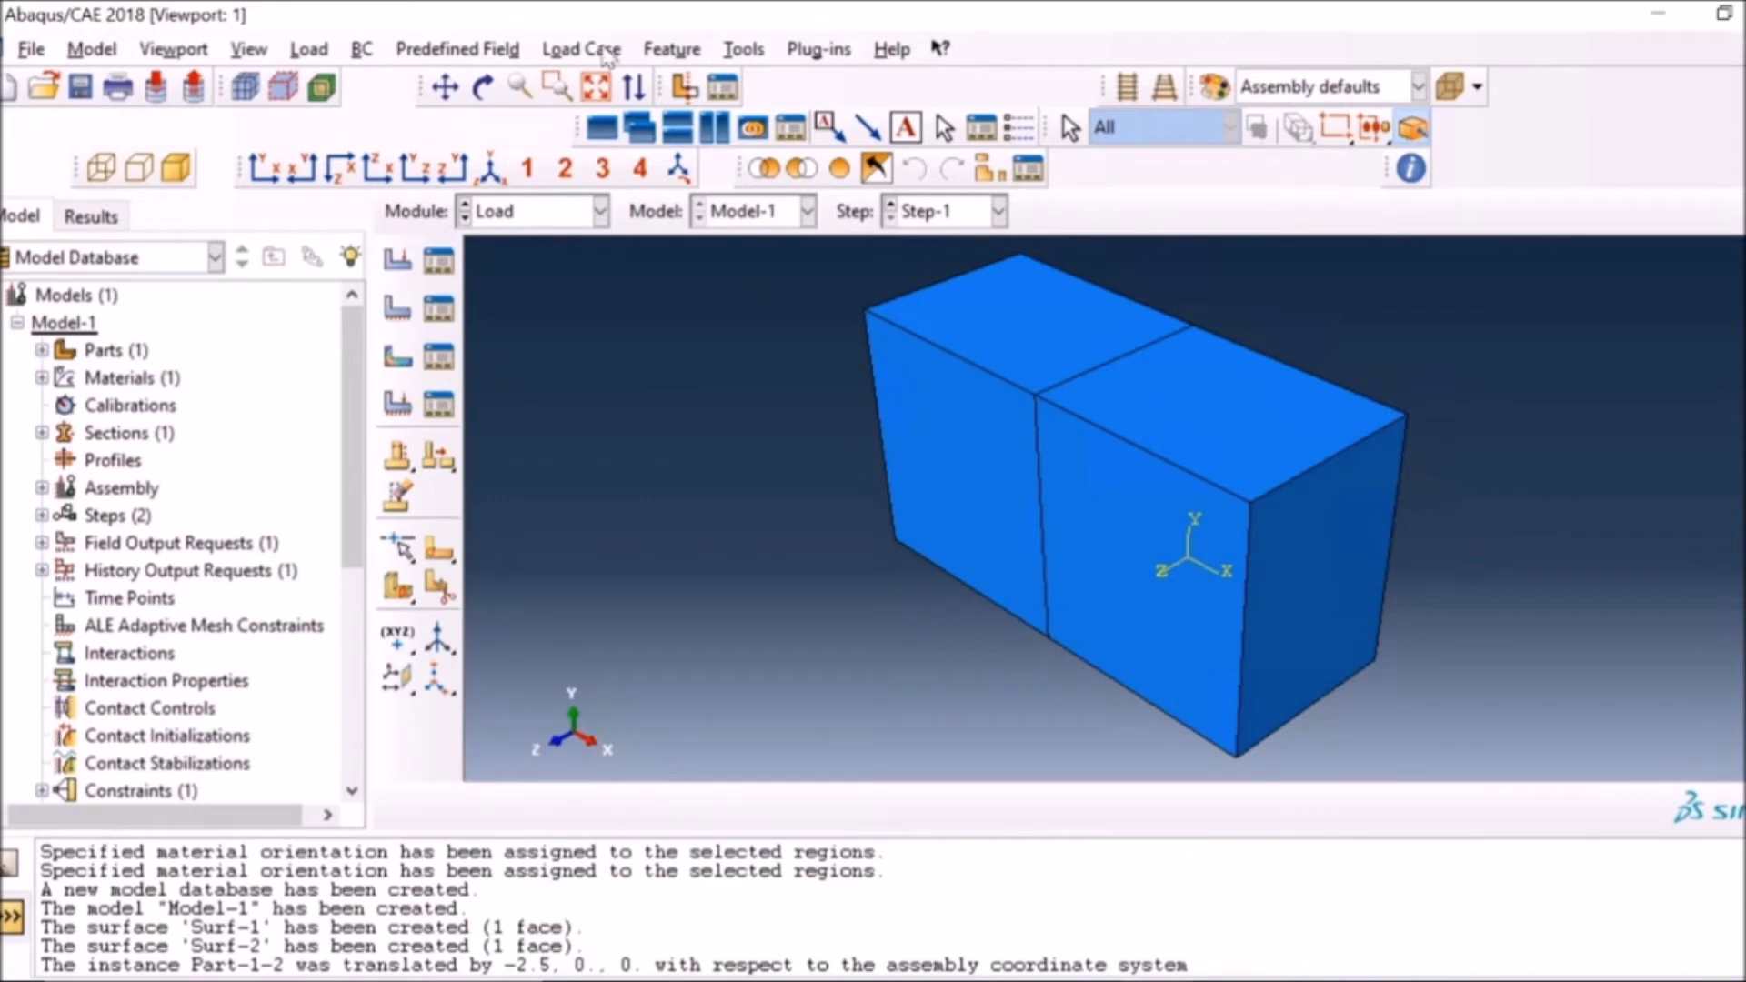
click(483, 86)
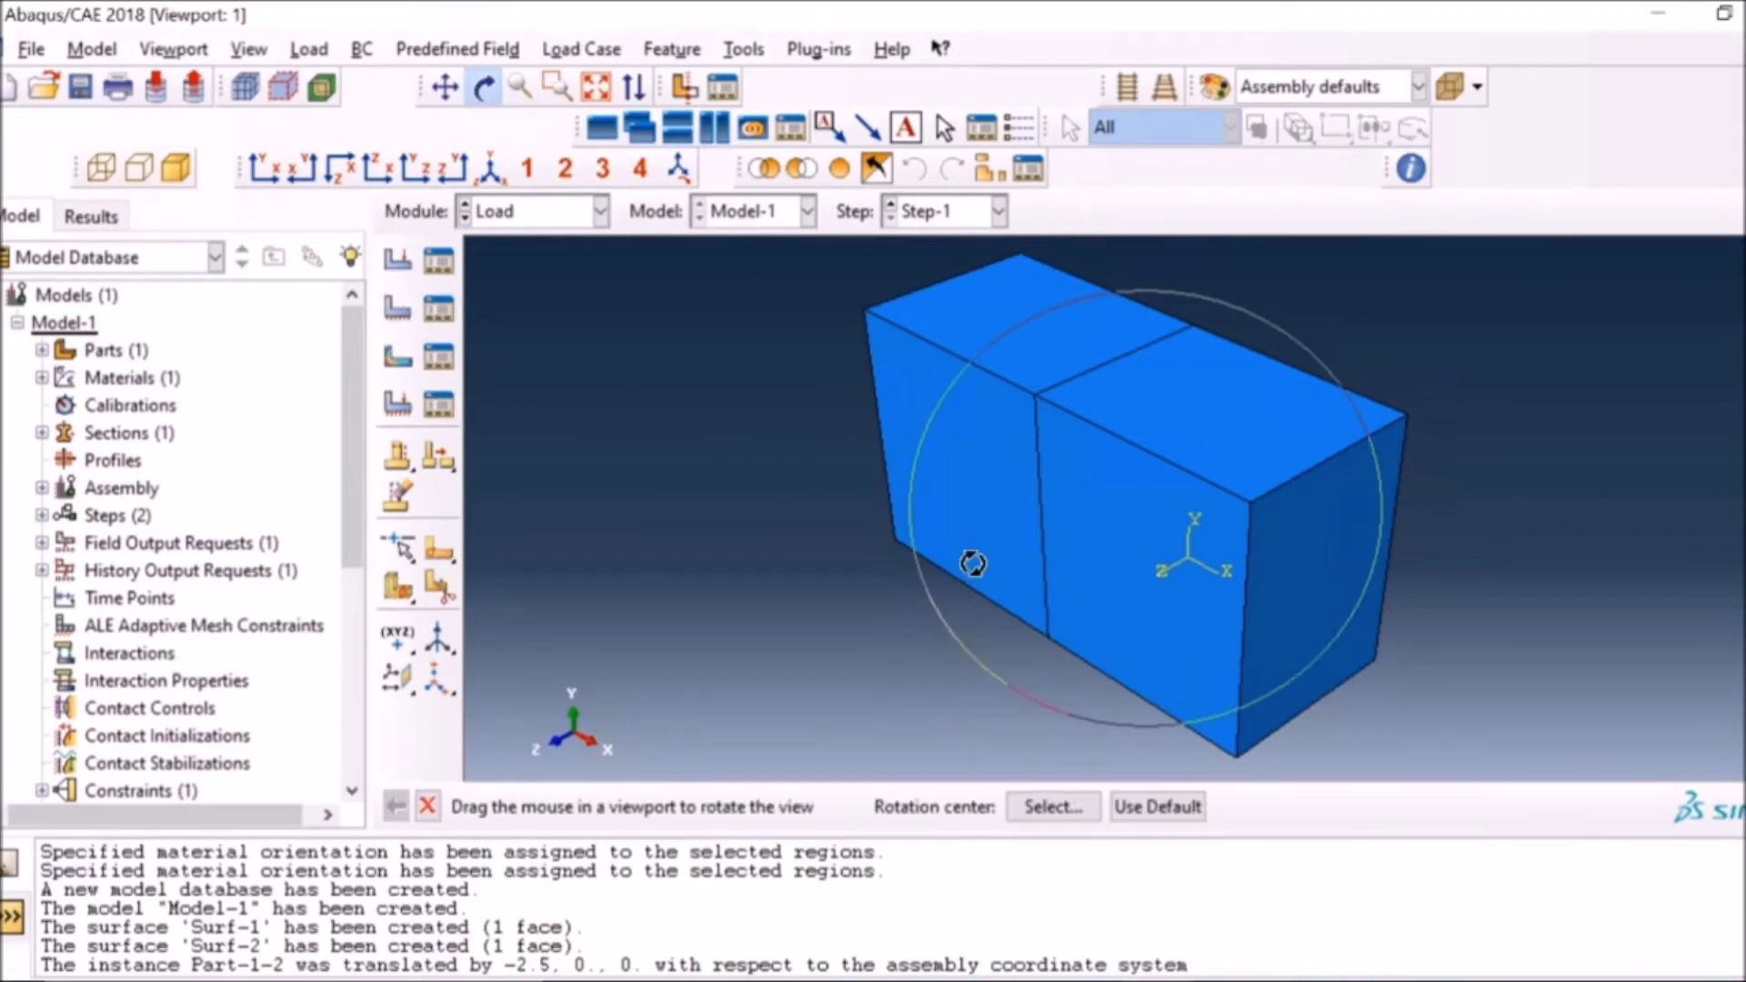
drag(973, 564, 1262, 530)
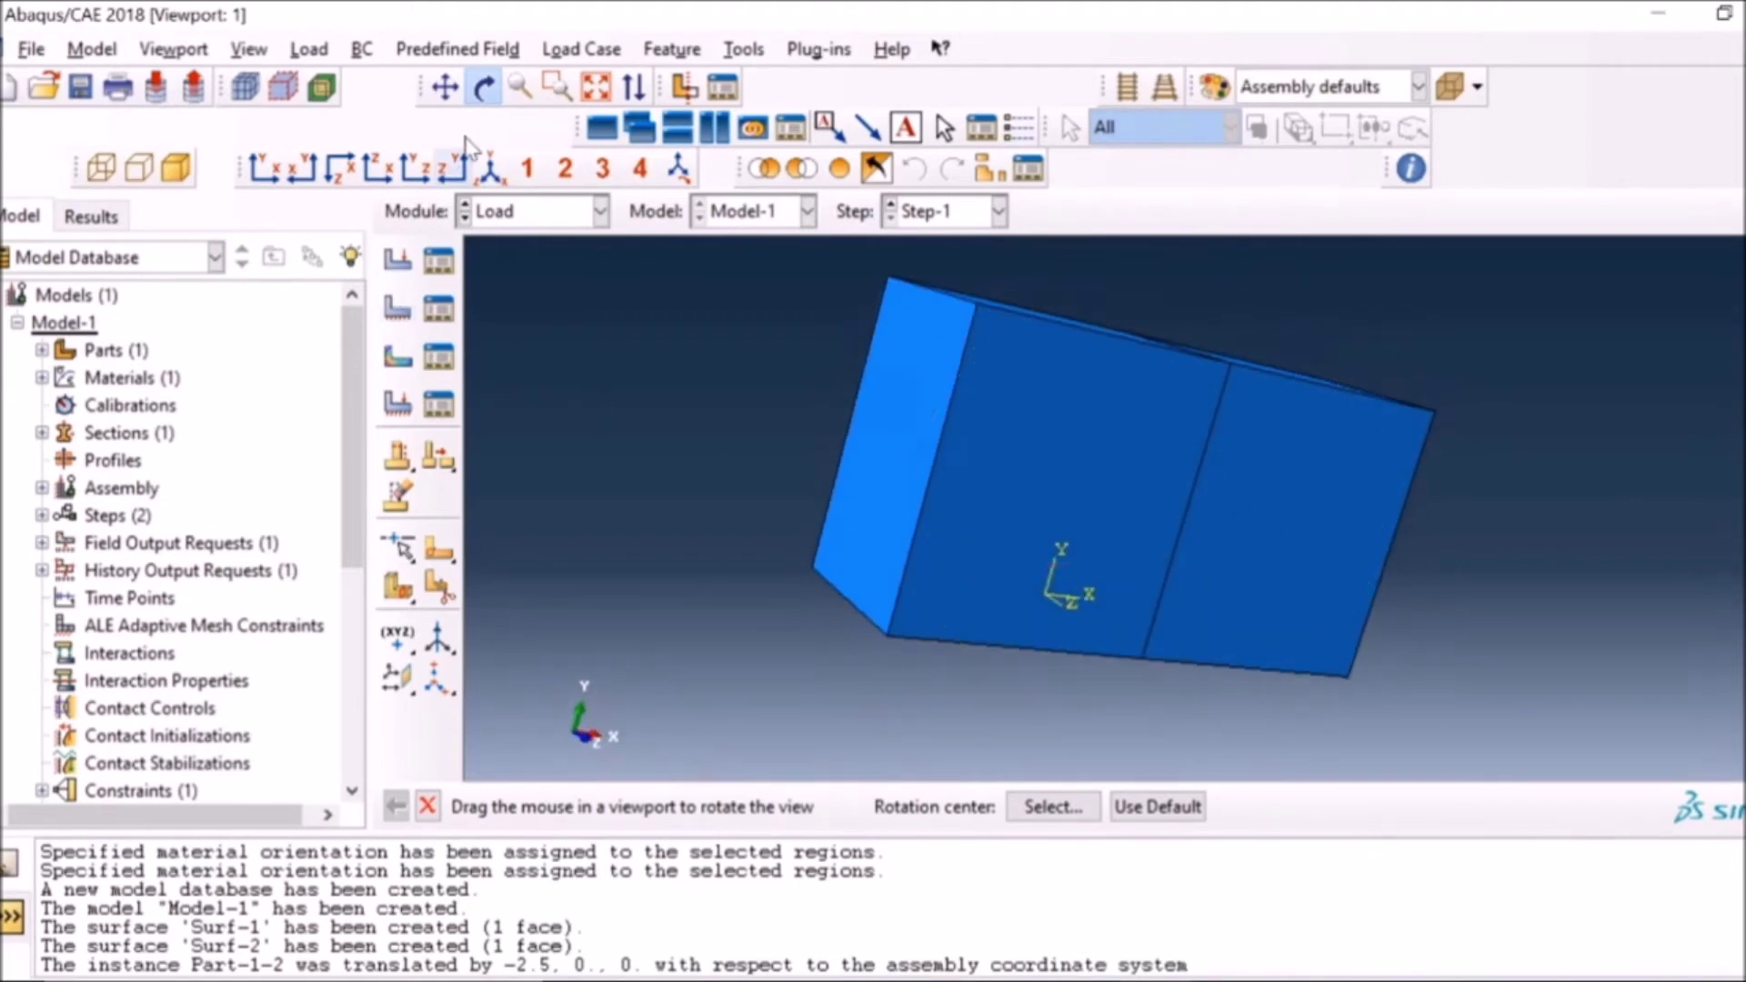
click(485, 101)
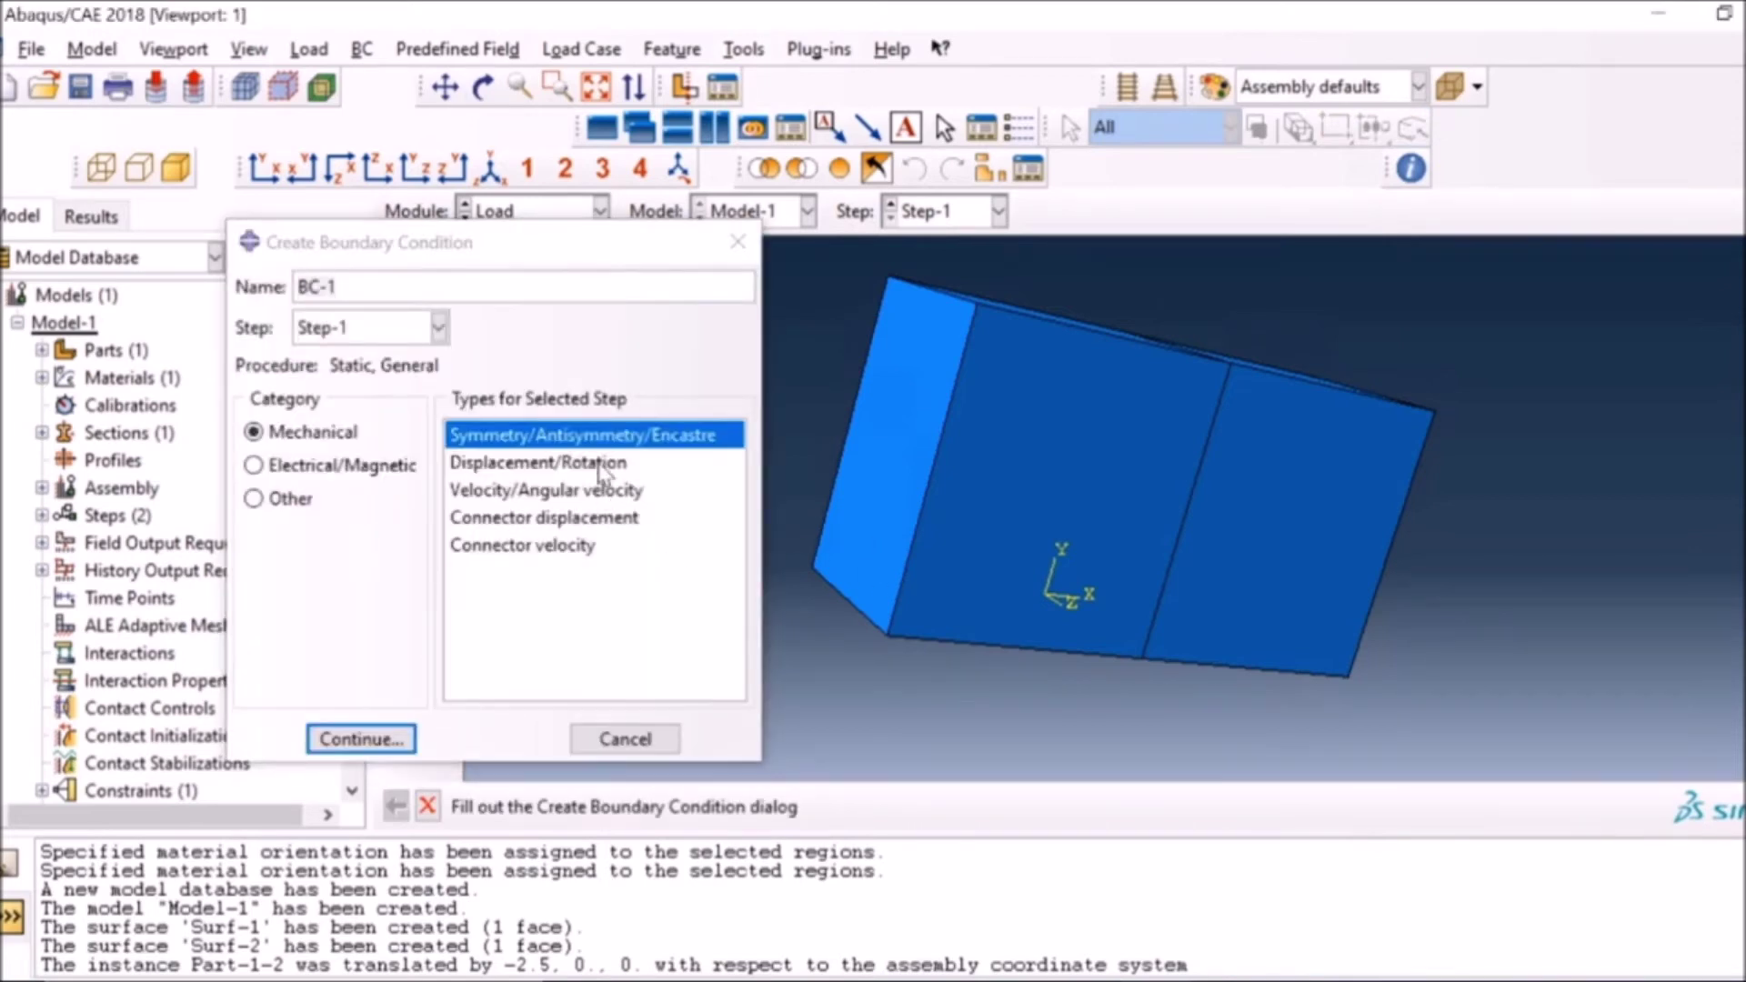
click(600, 464)
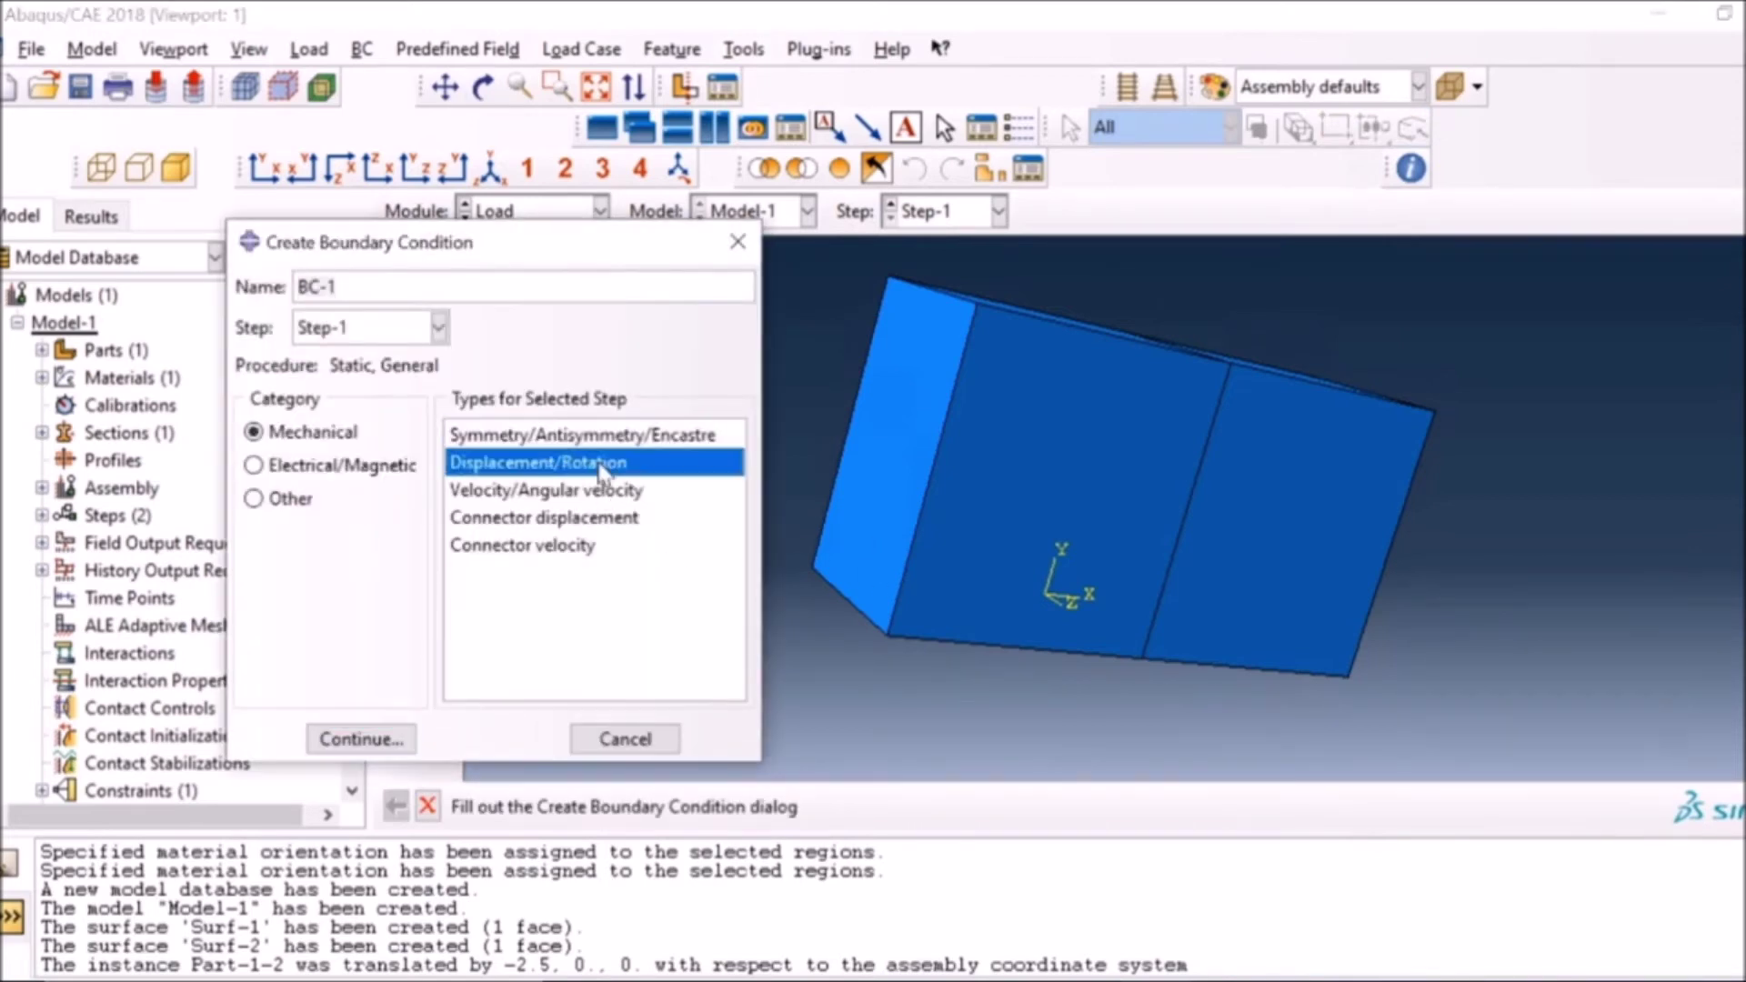
click(362, 740)
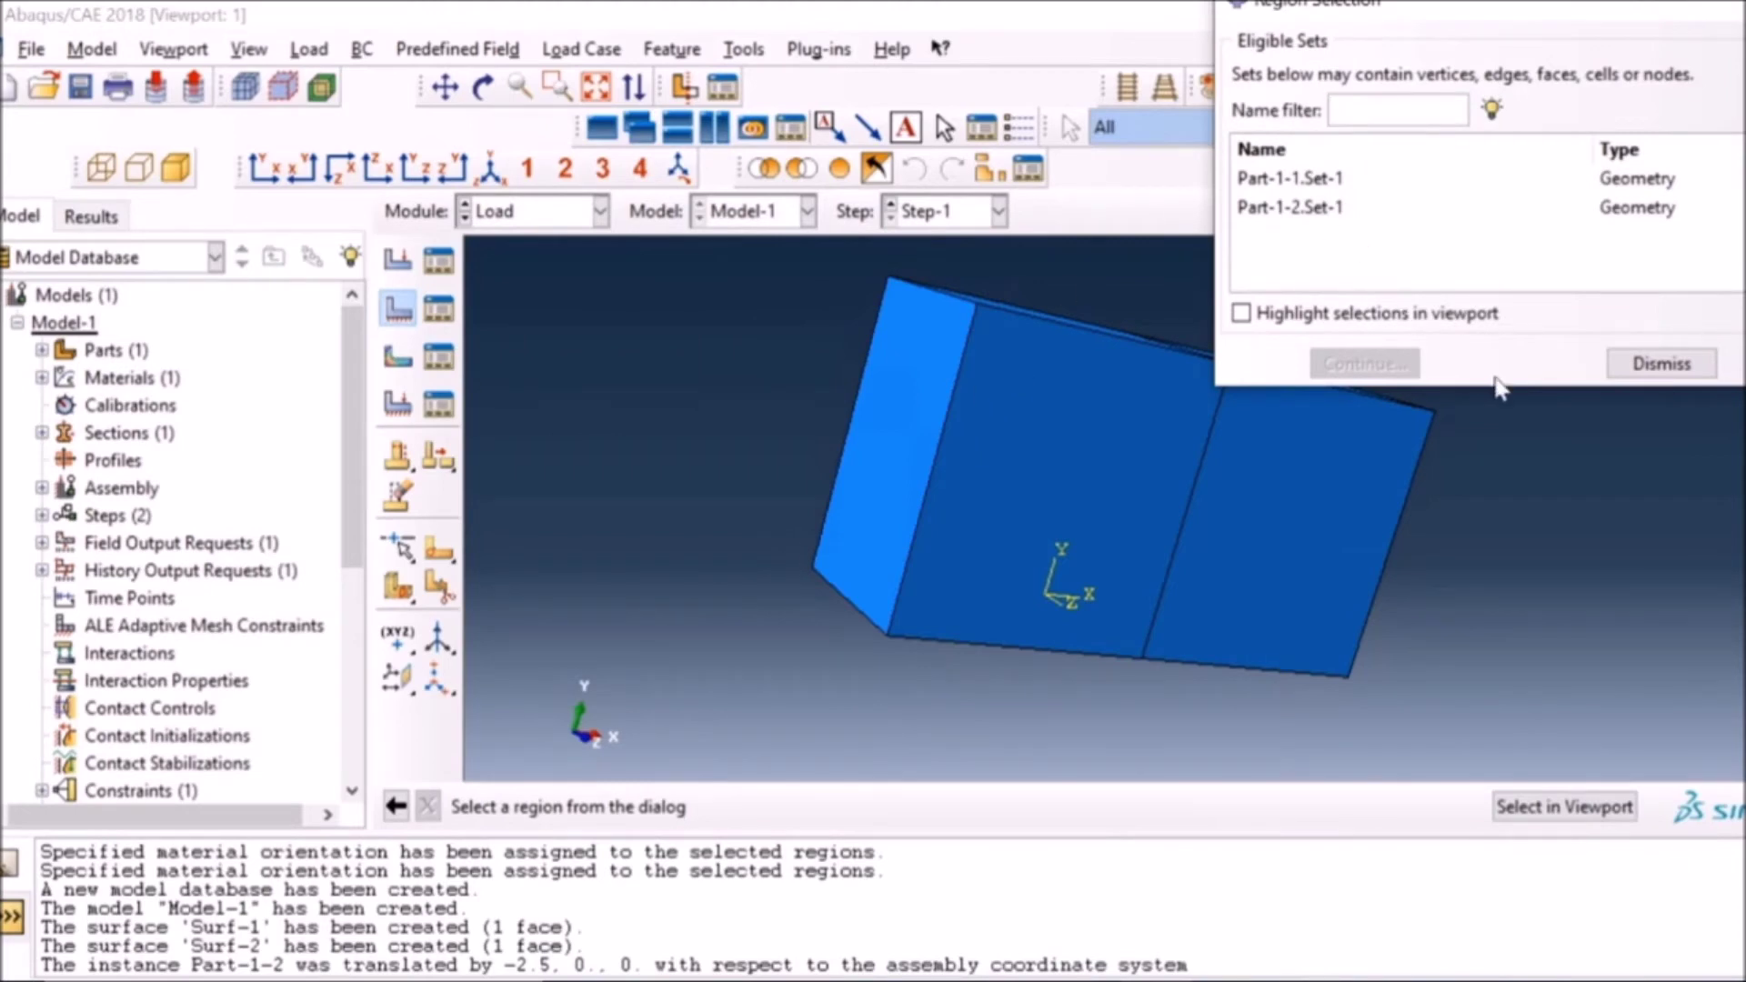
click(1590, 808)
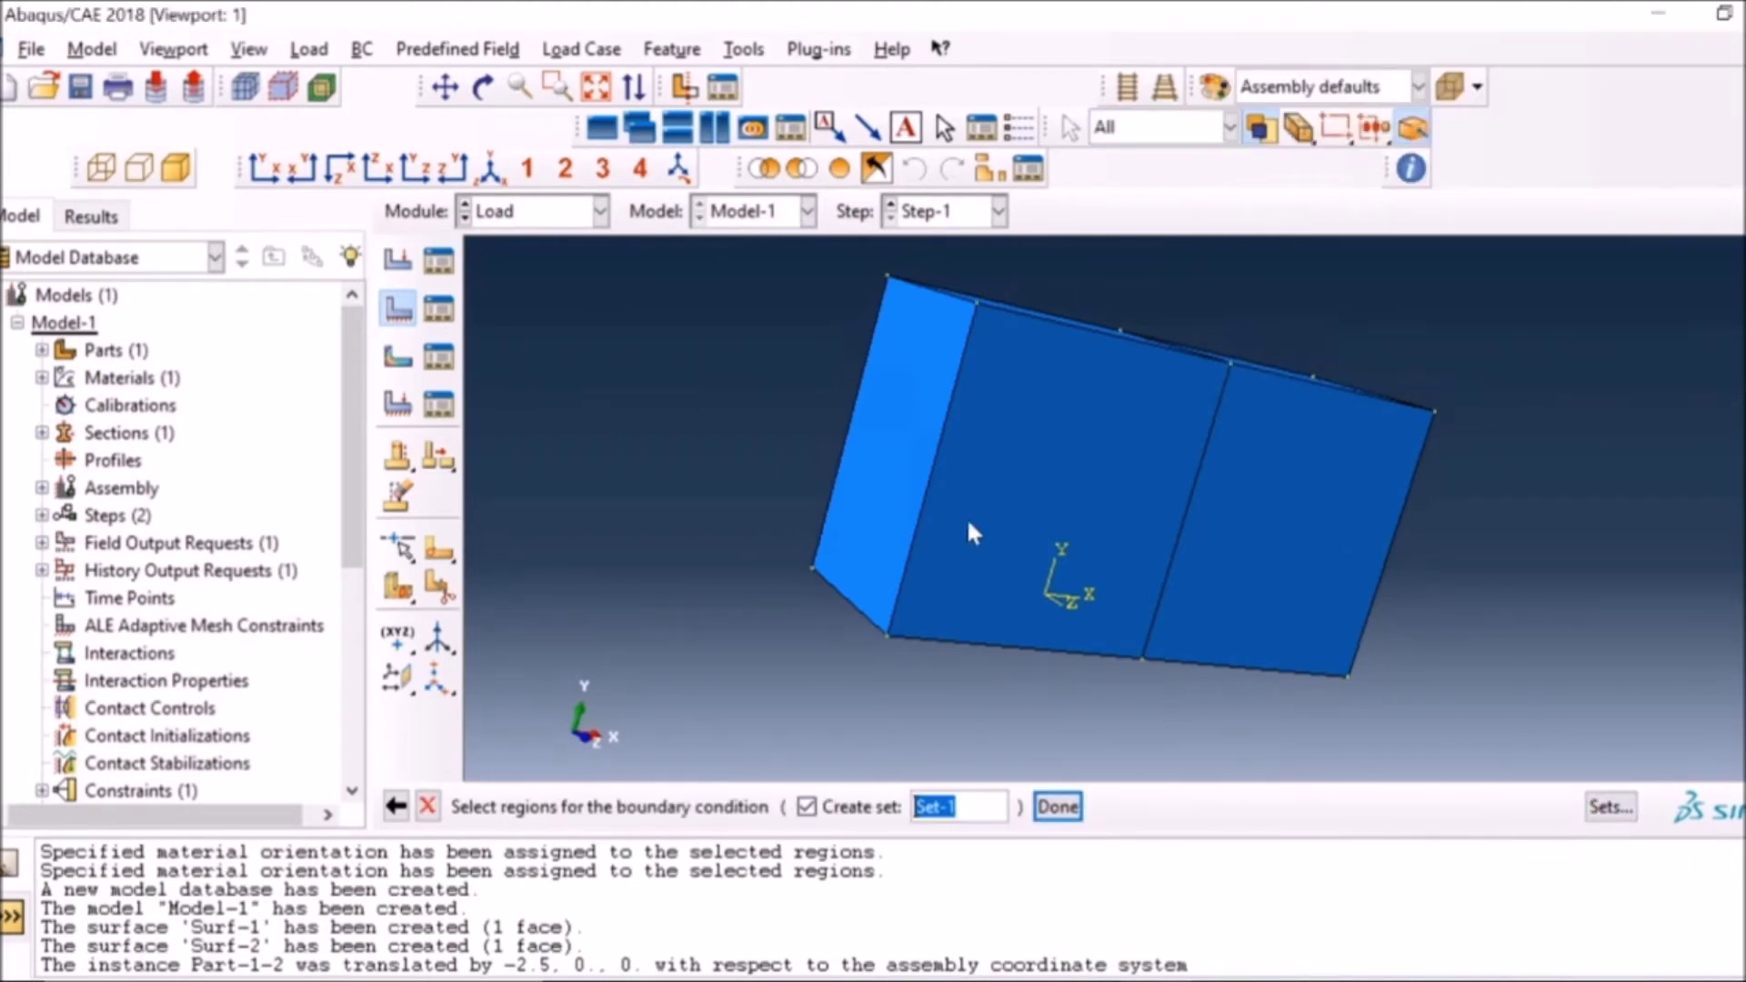
click(888, 462)
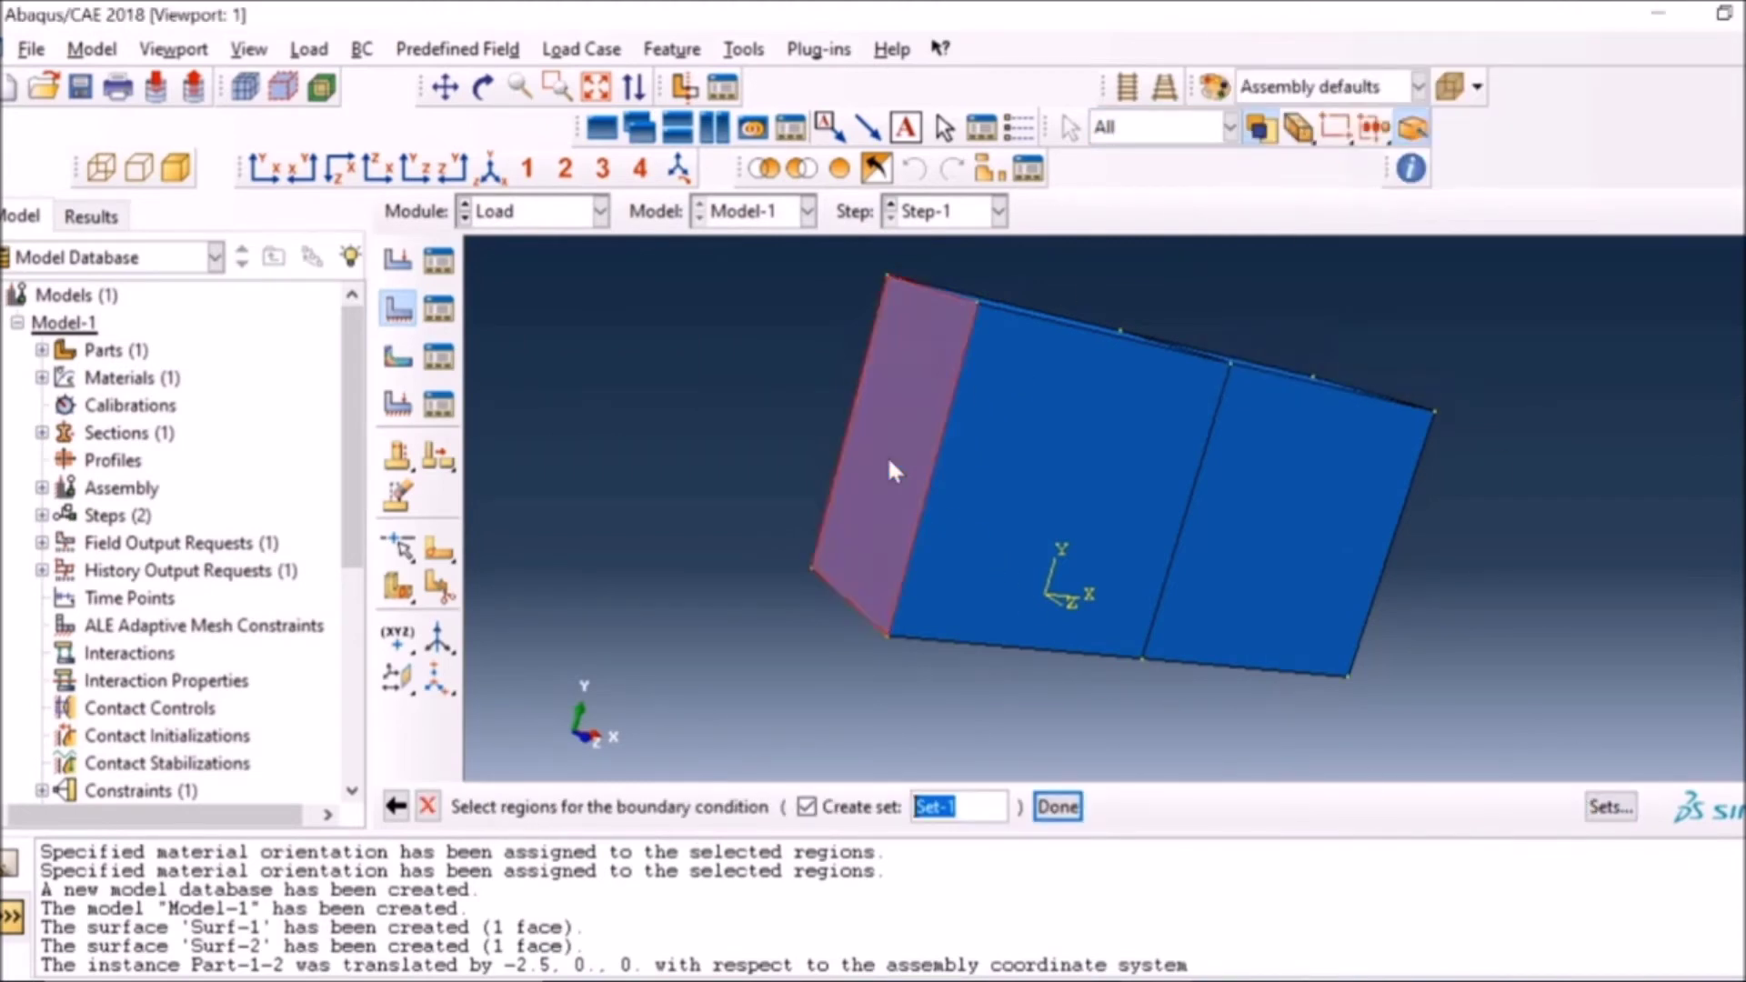
click(1057, 807)
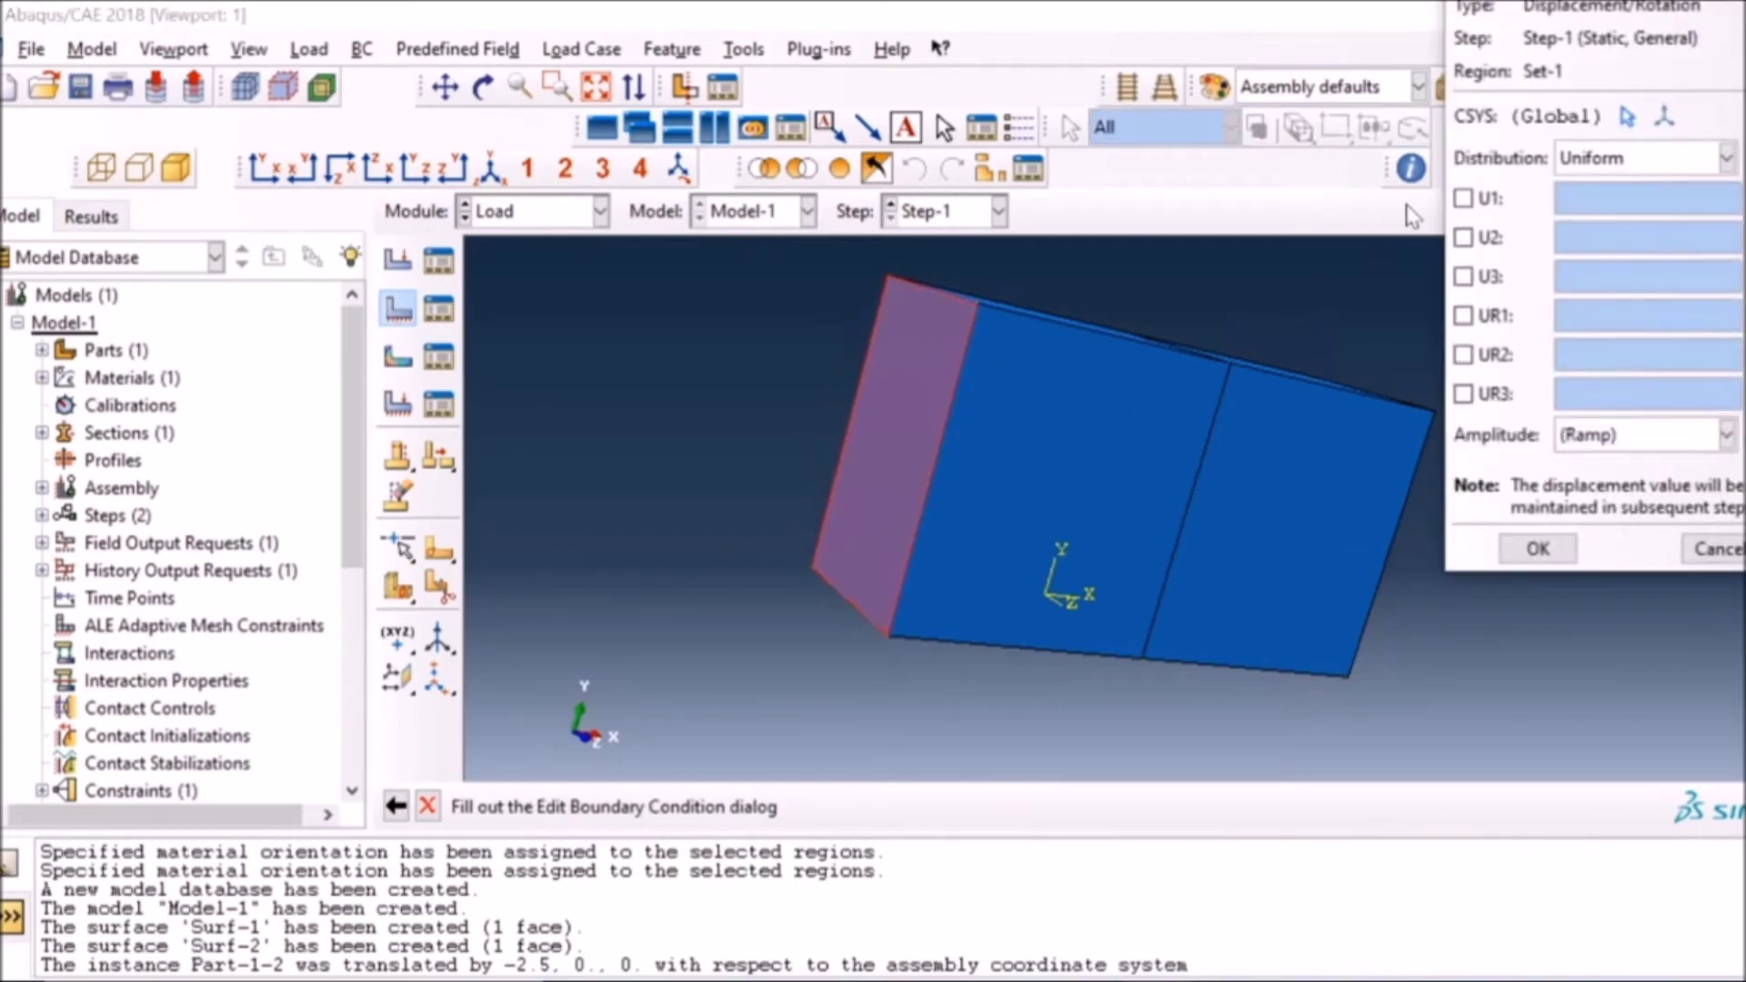
Step: Hold U1, U2 and U3 at 0 and accept the fixed-end condition
click(1464, 198)
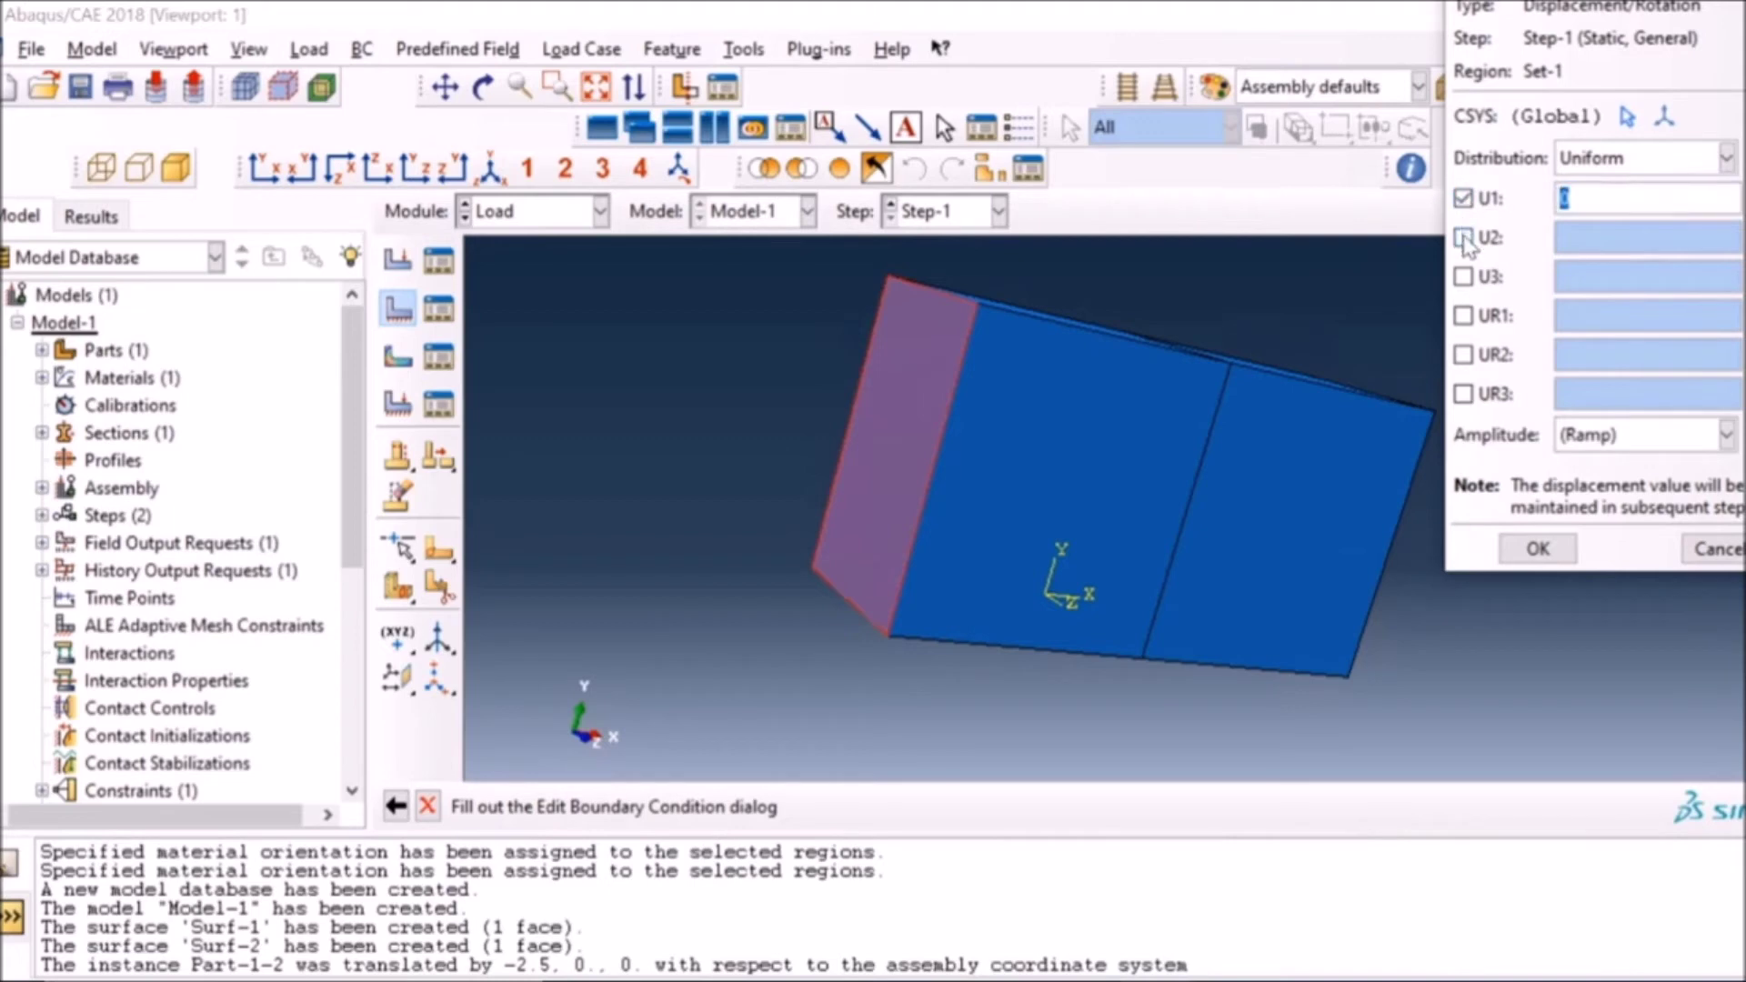
click(1465, 239)
click(1464, 276)
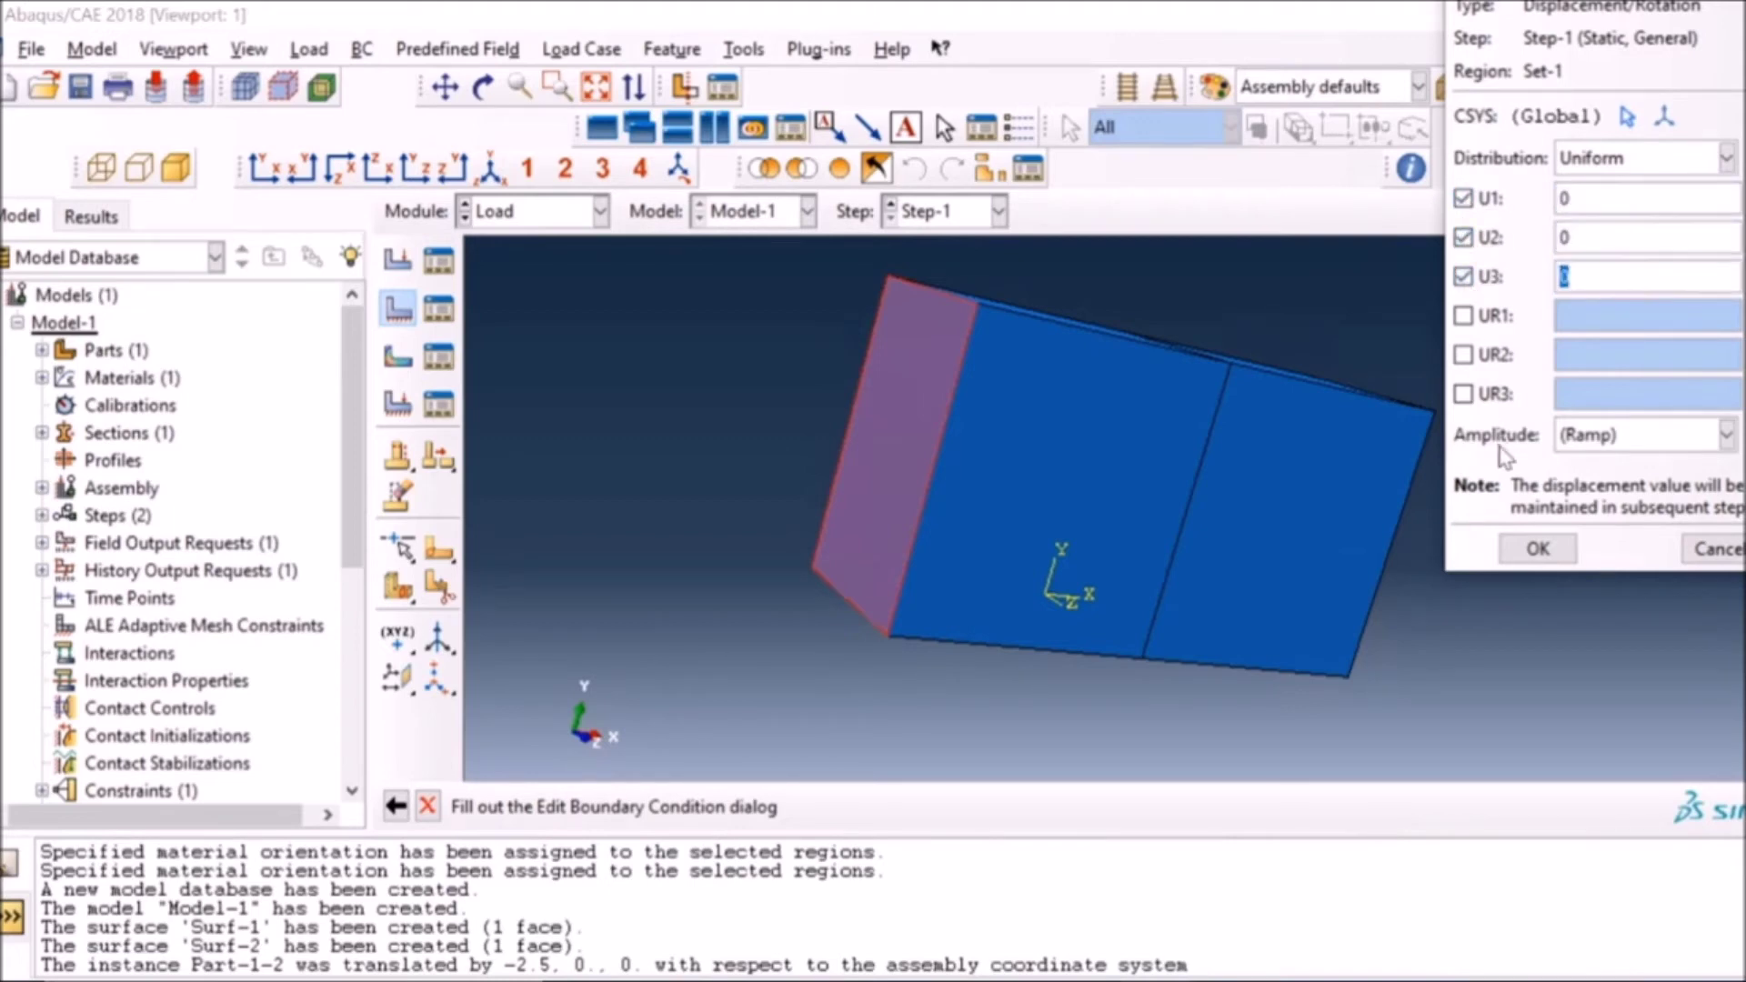
click(1523, 561)
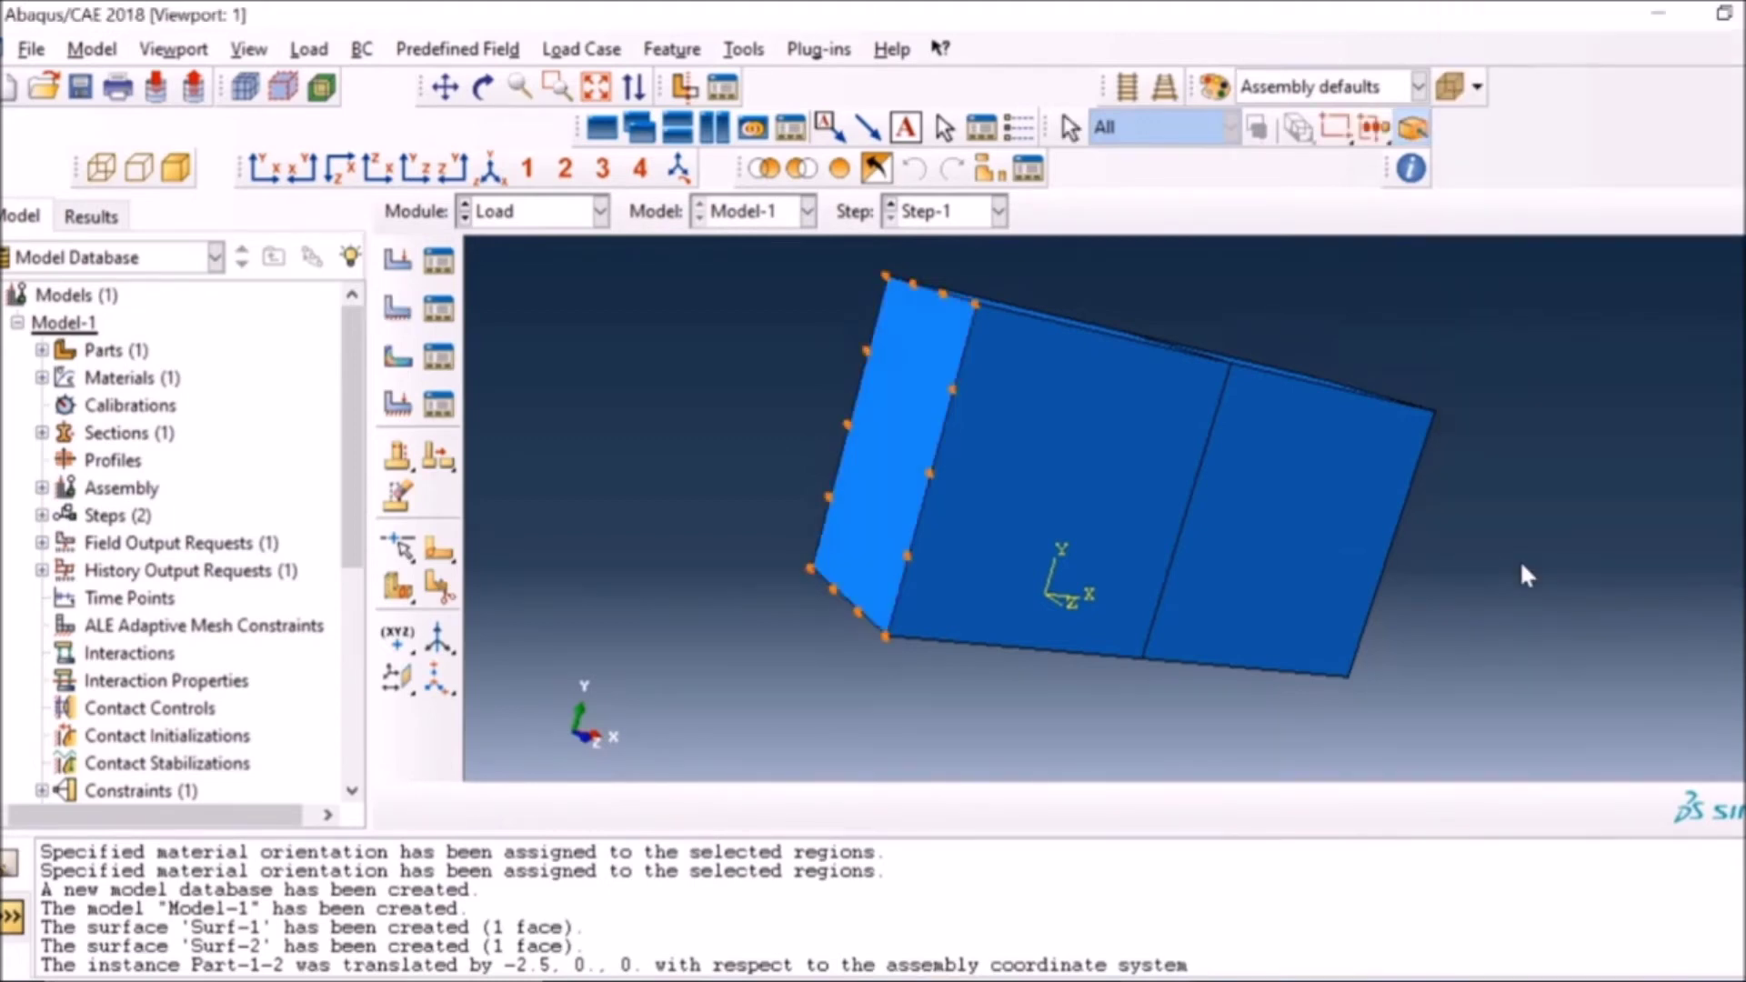
click(492, 169)
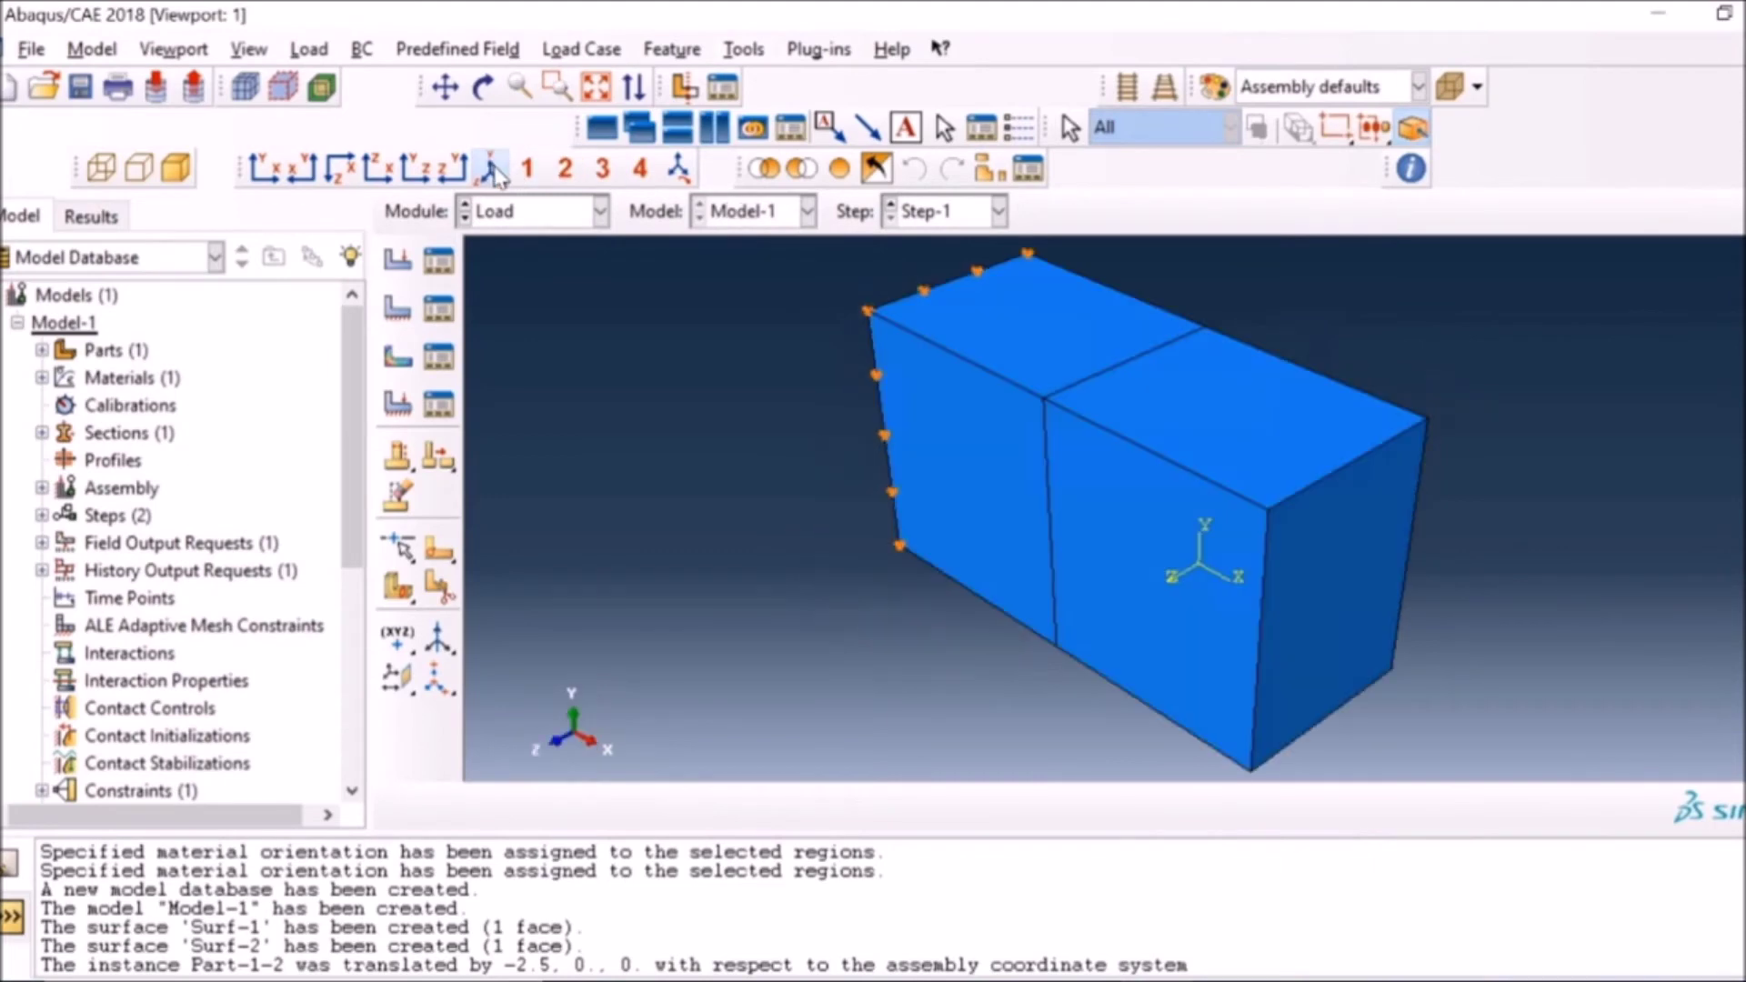
Step: Add a second displacement boundary condition on the right end face with U1 = 10
click(393, 308)
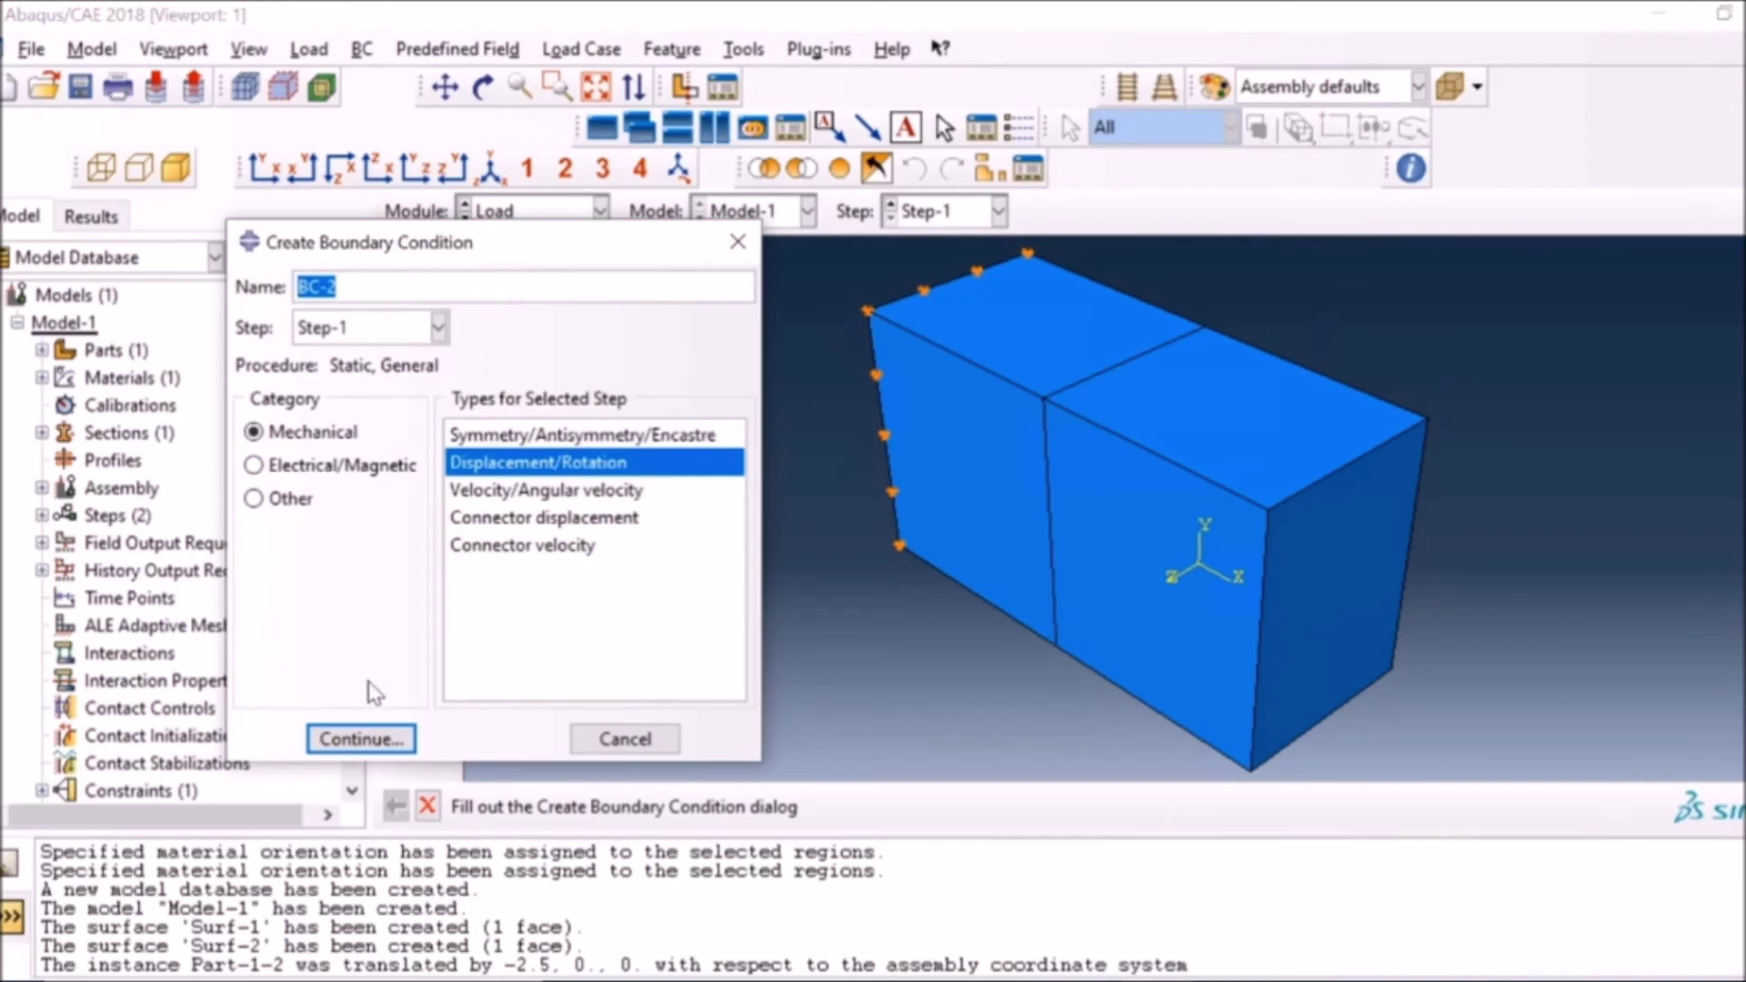
click(362, 738)
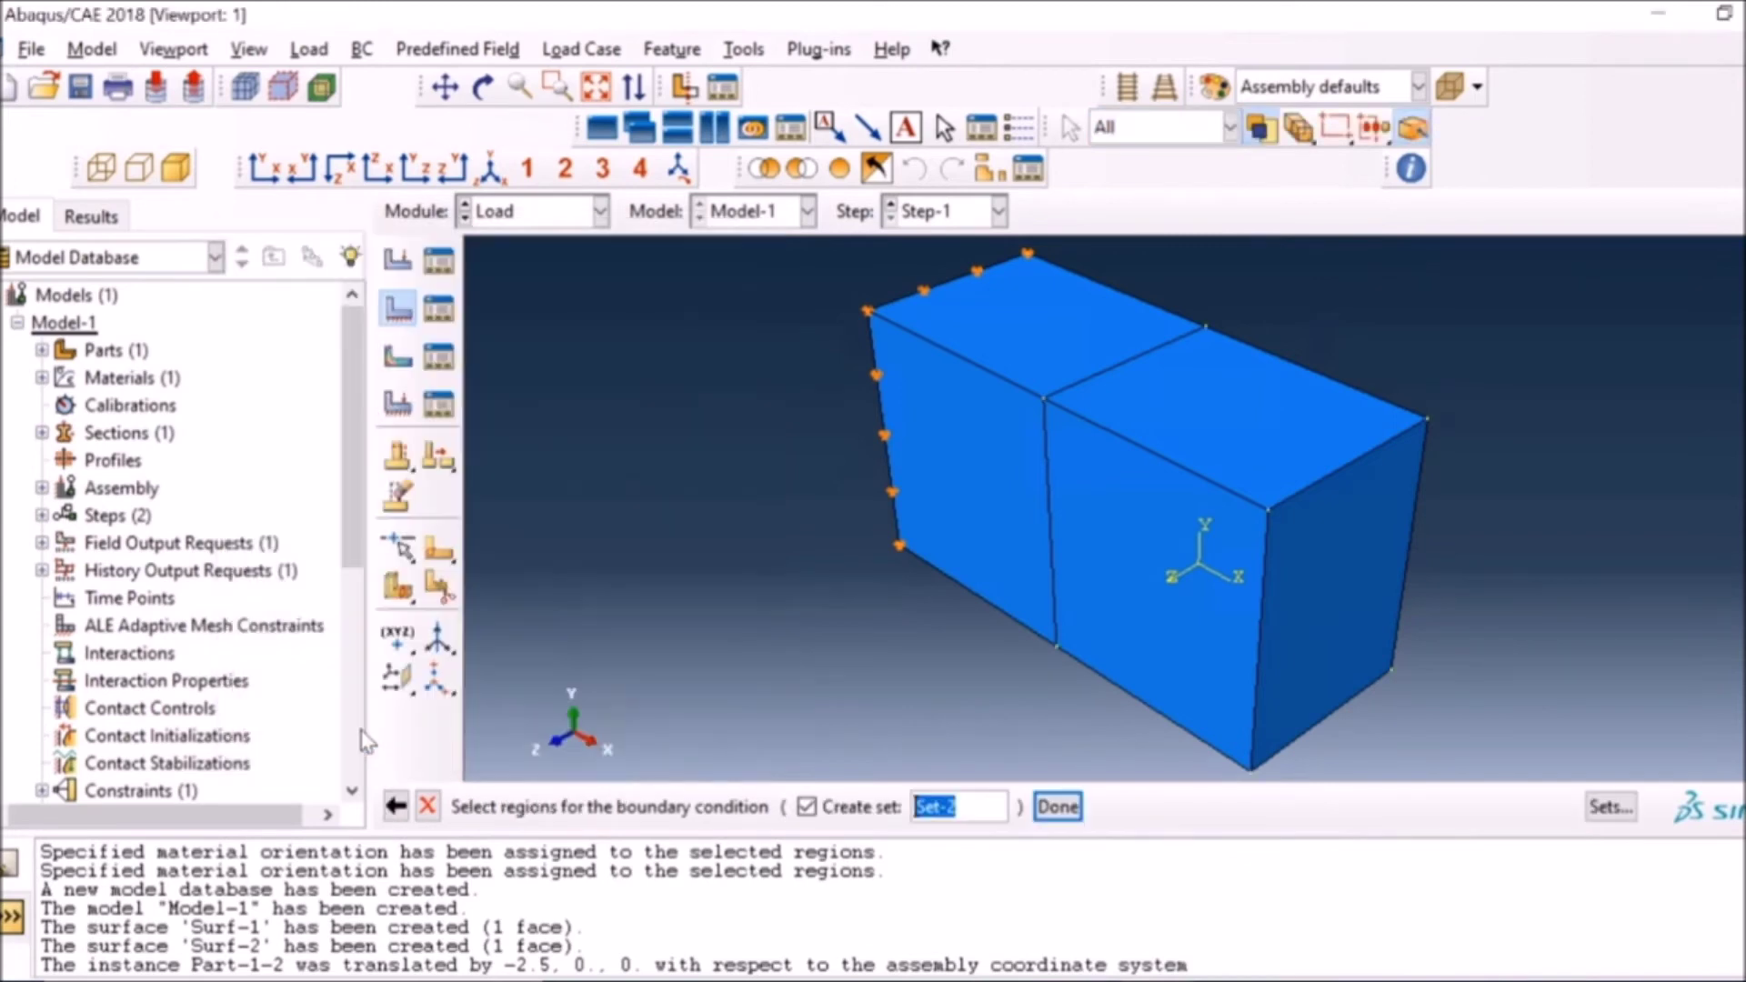
click(1341, 597)
click(1057, 807)
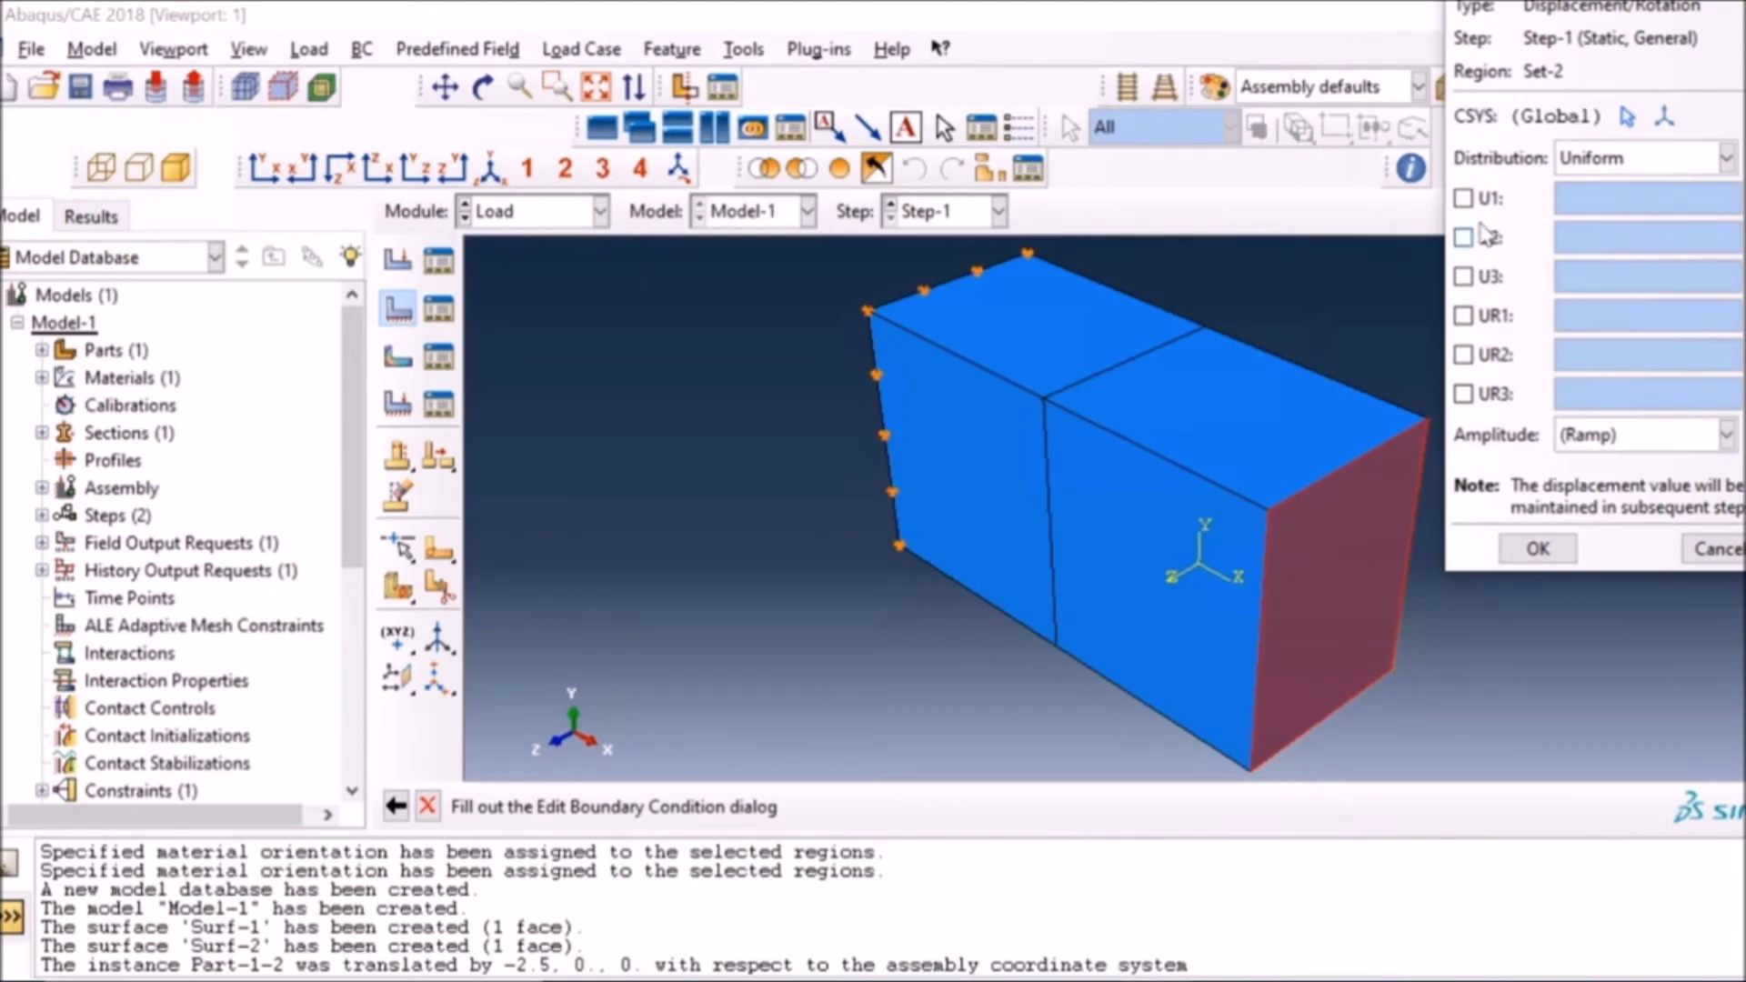
click(1463, 199)
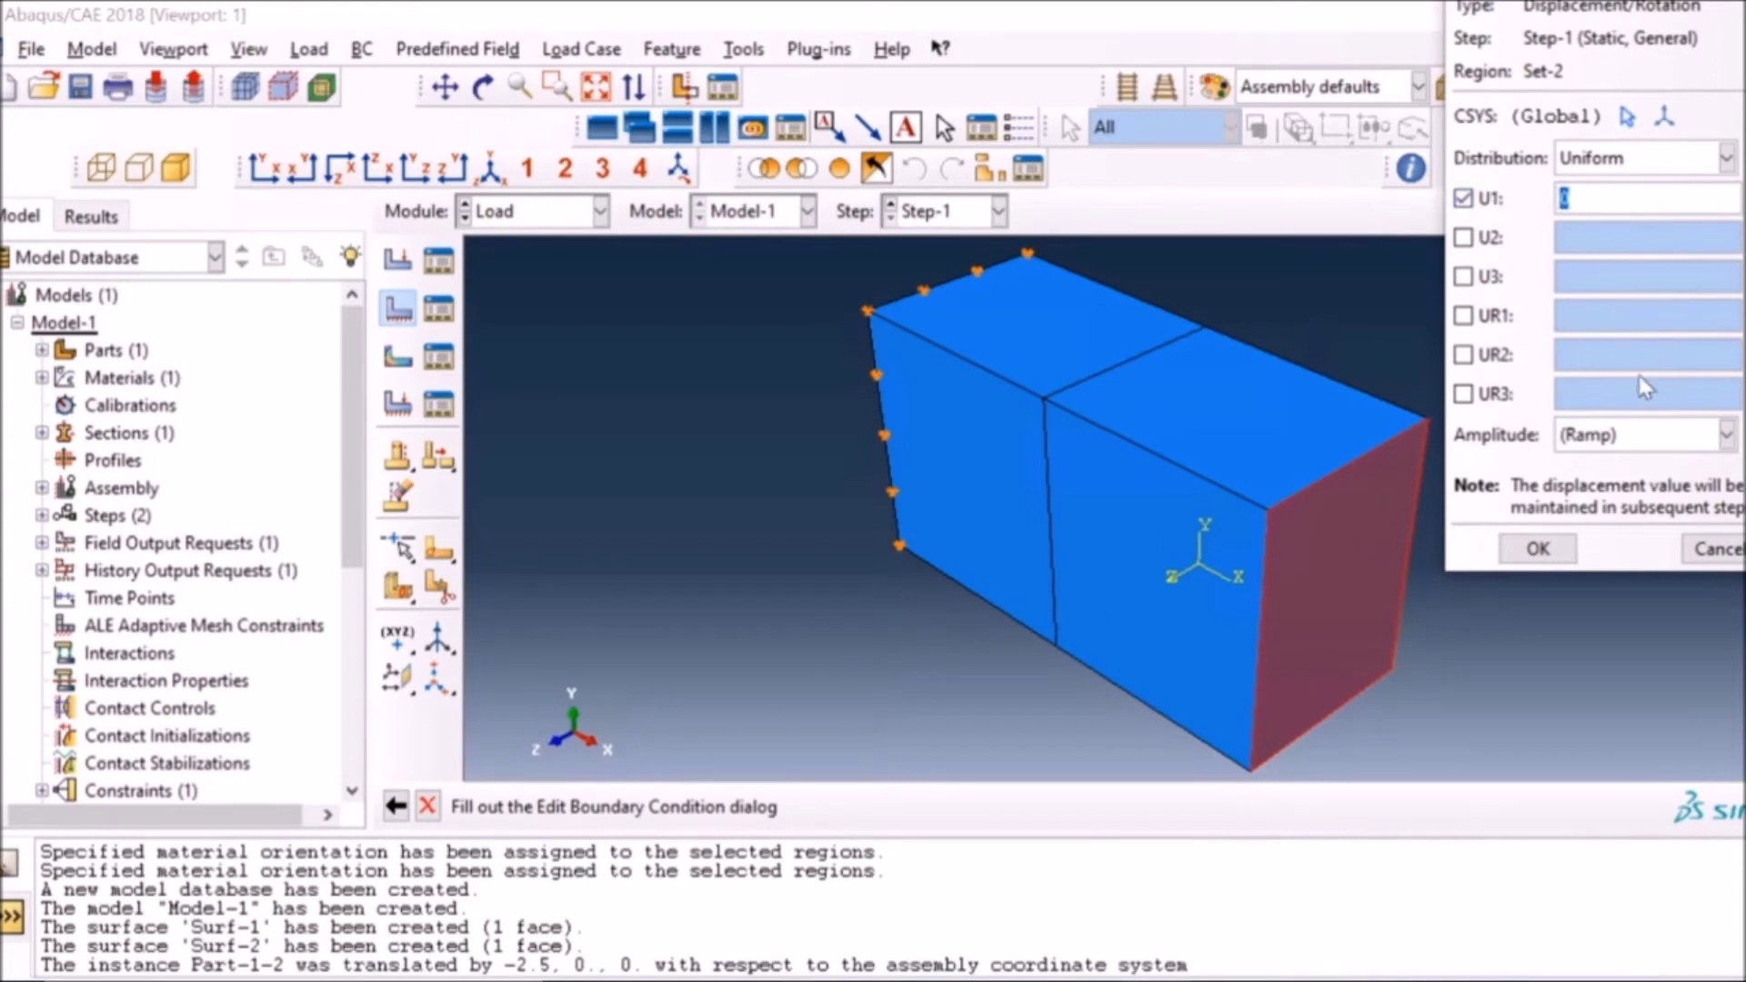
text(10)
click(1537, 549)
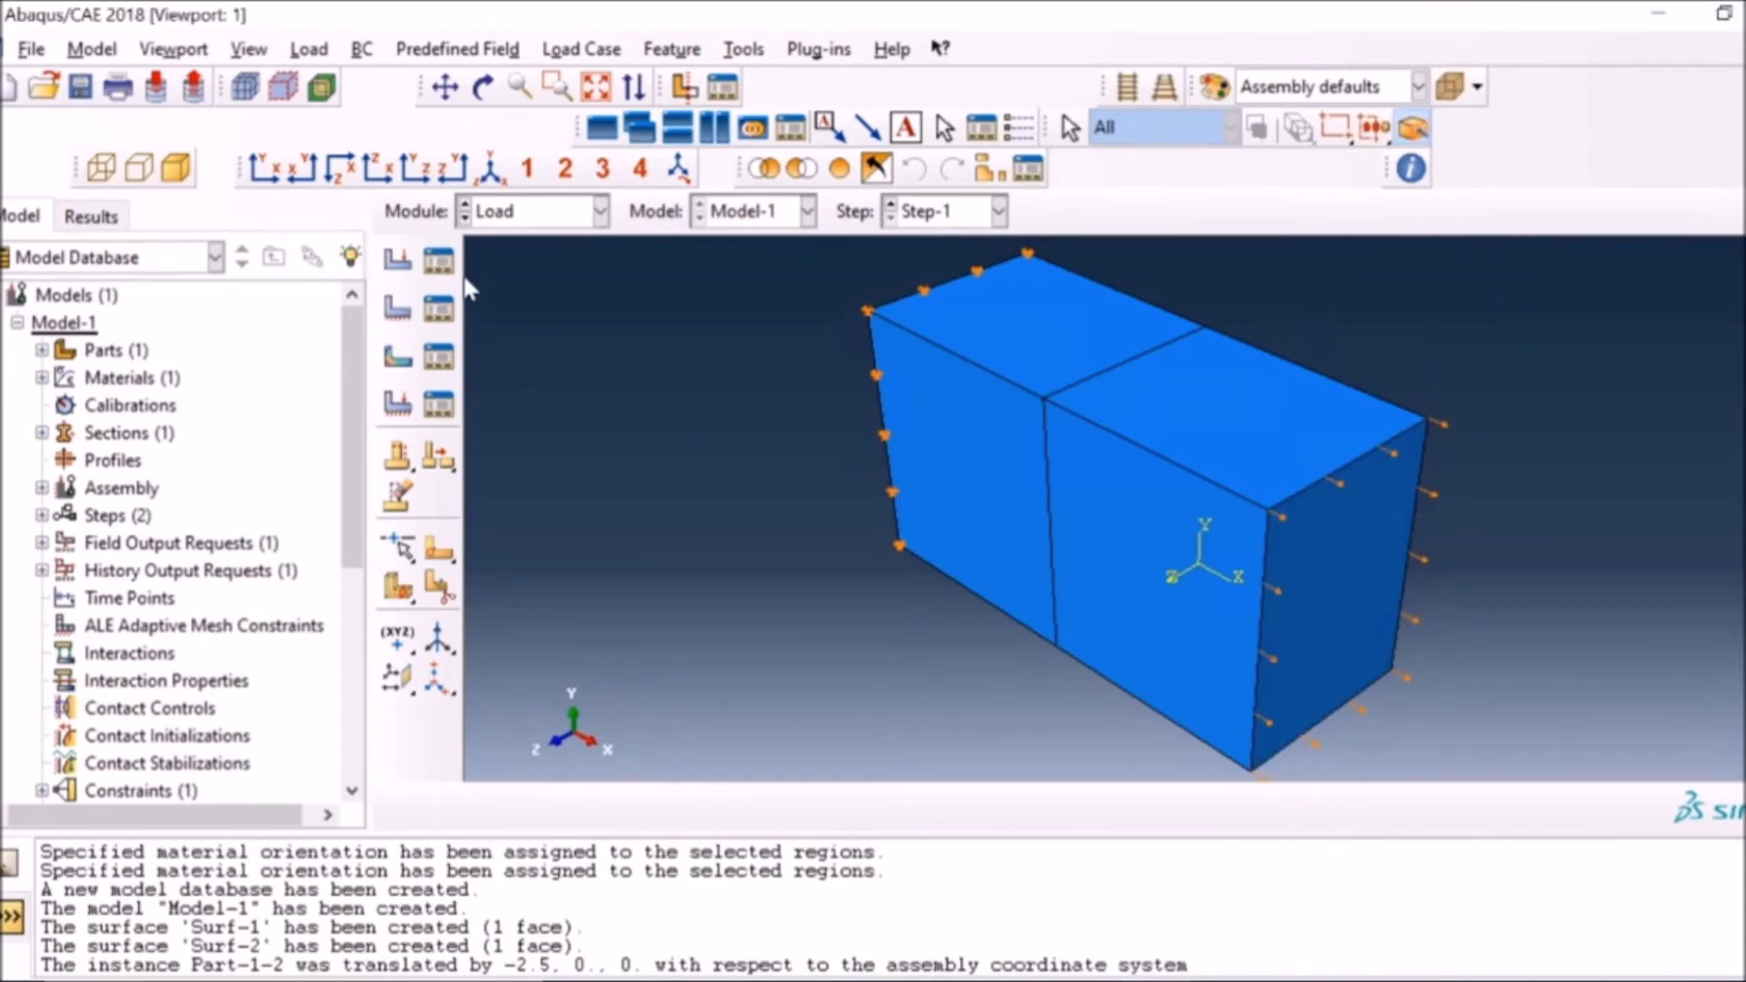
click(525, 219)
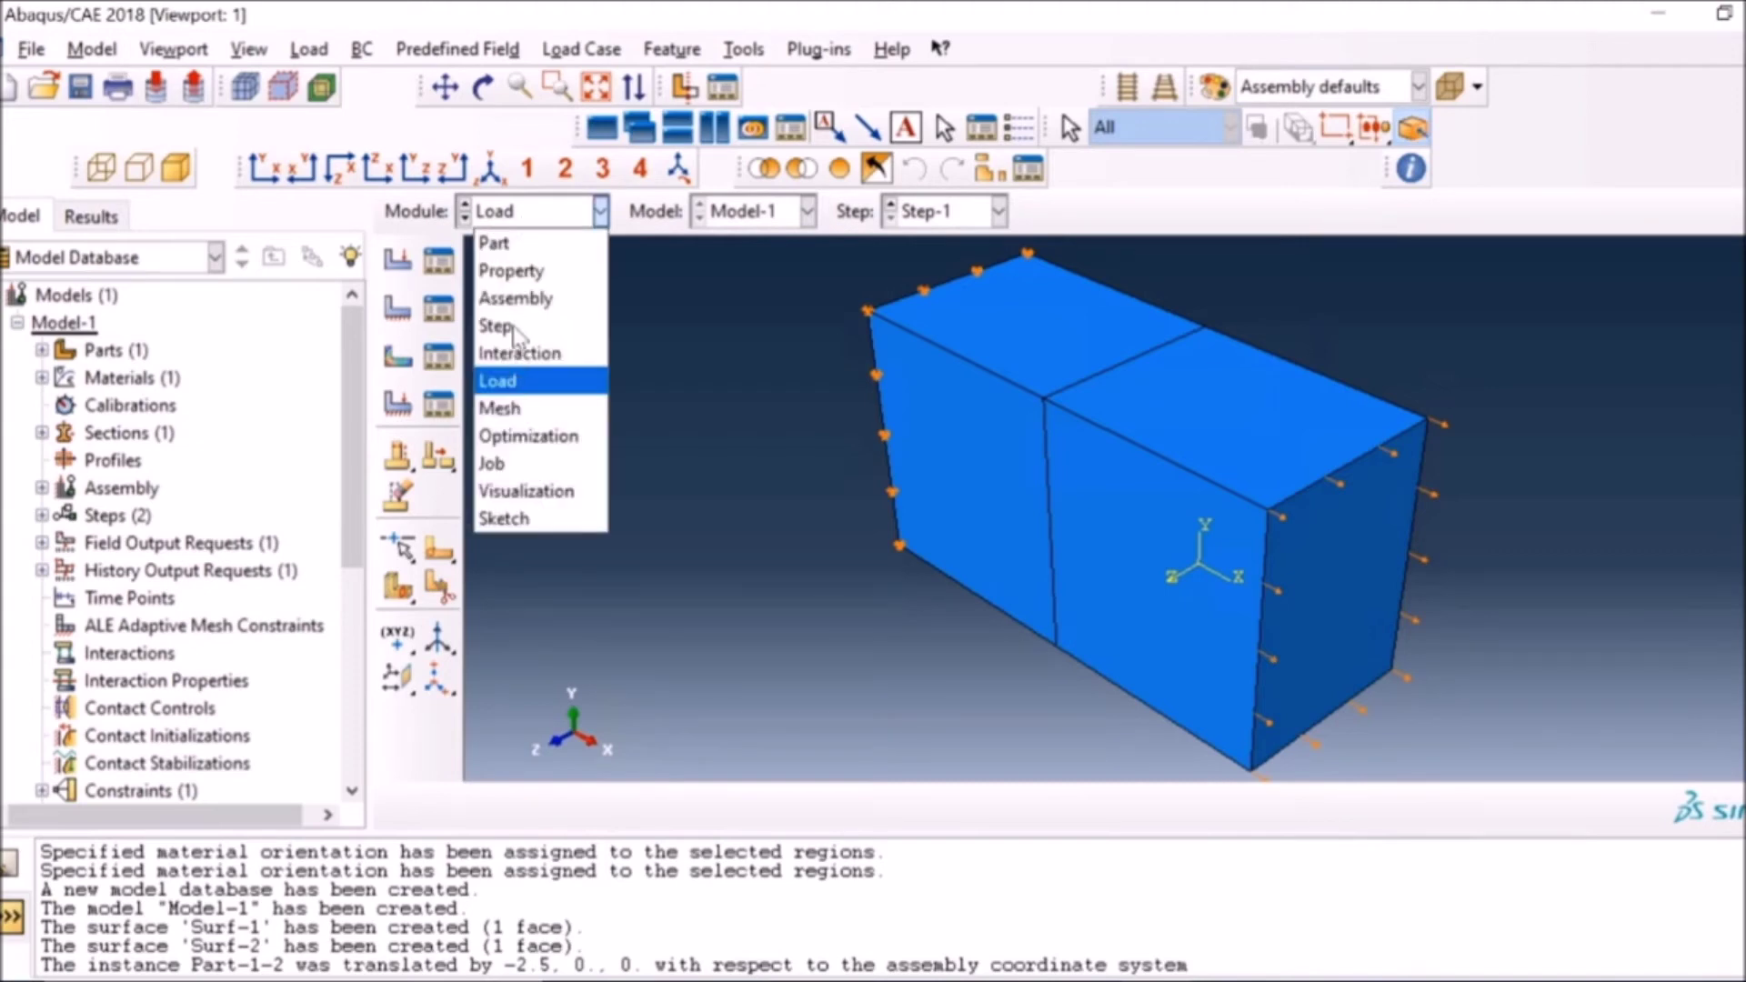
Step: Enter the Mesh module and switch the mesh object from the dependent instance to the part
click(500, 408)
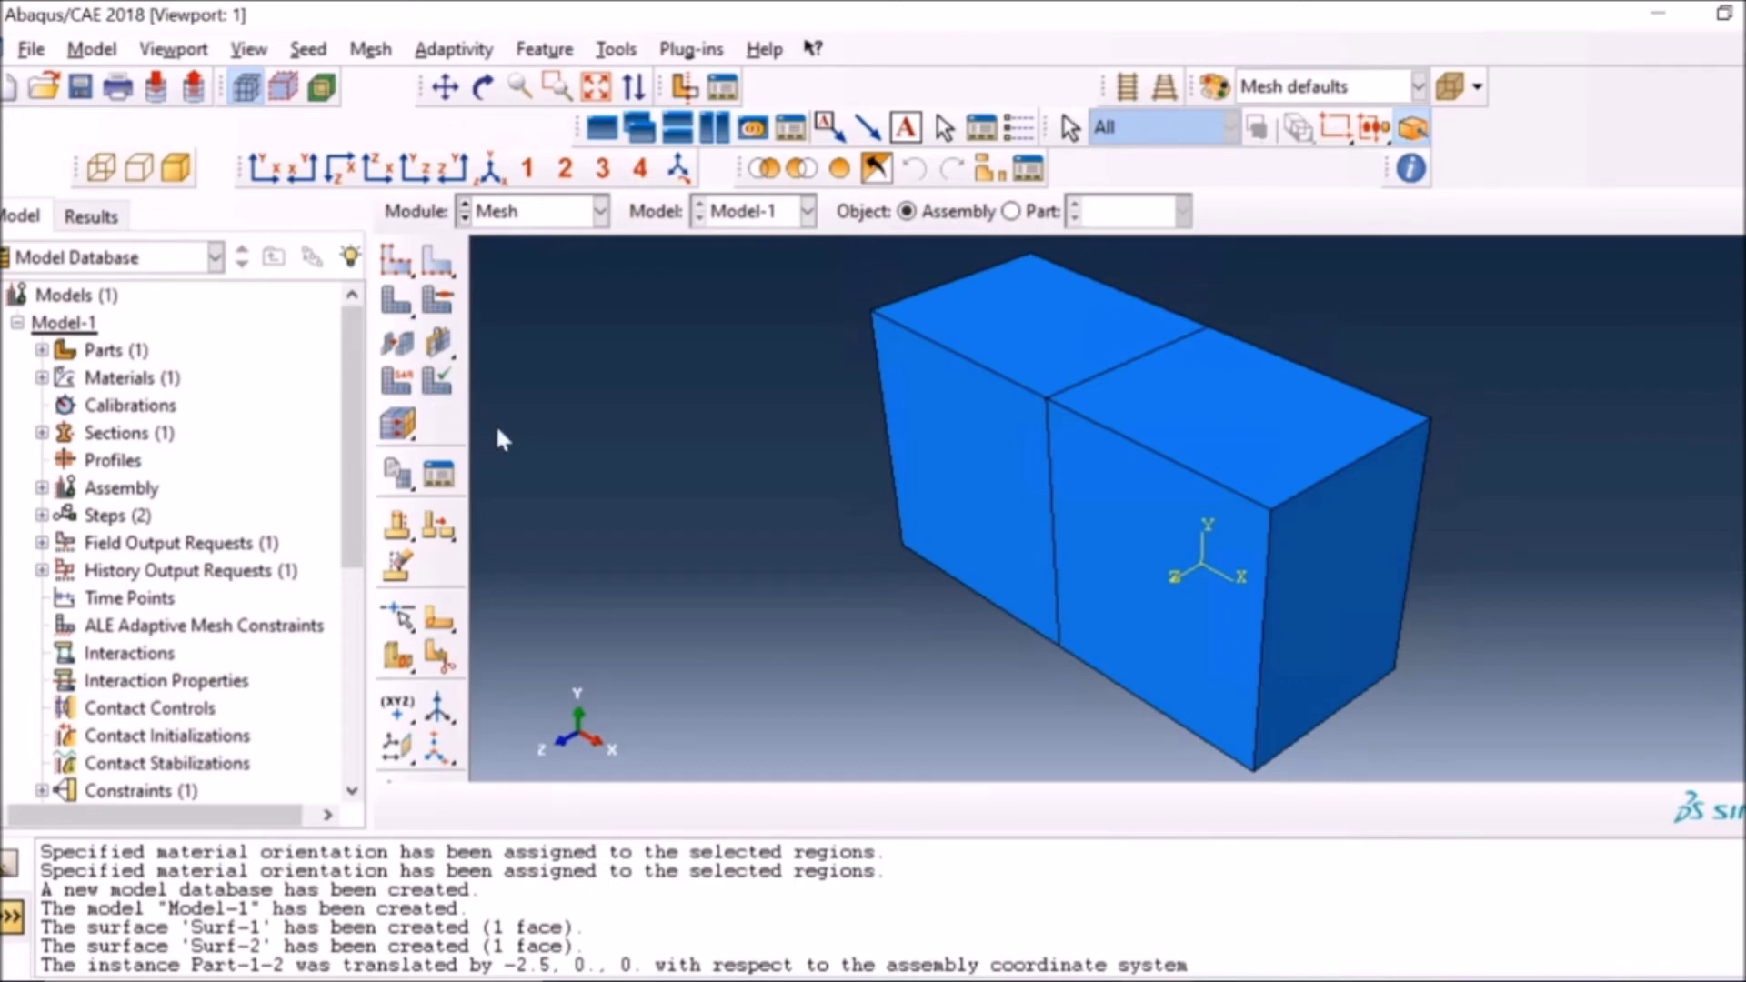
click(401, 271)
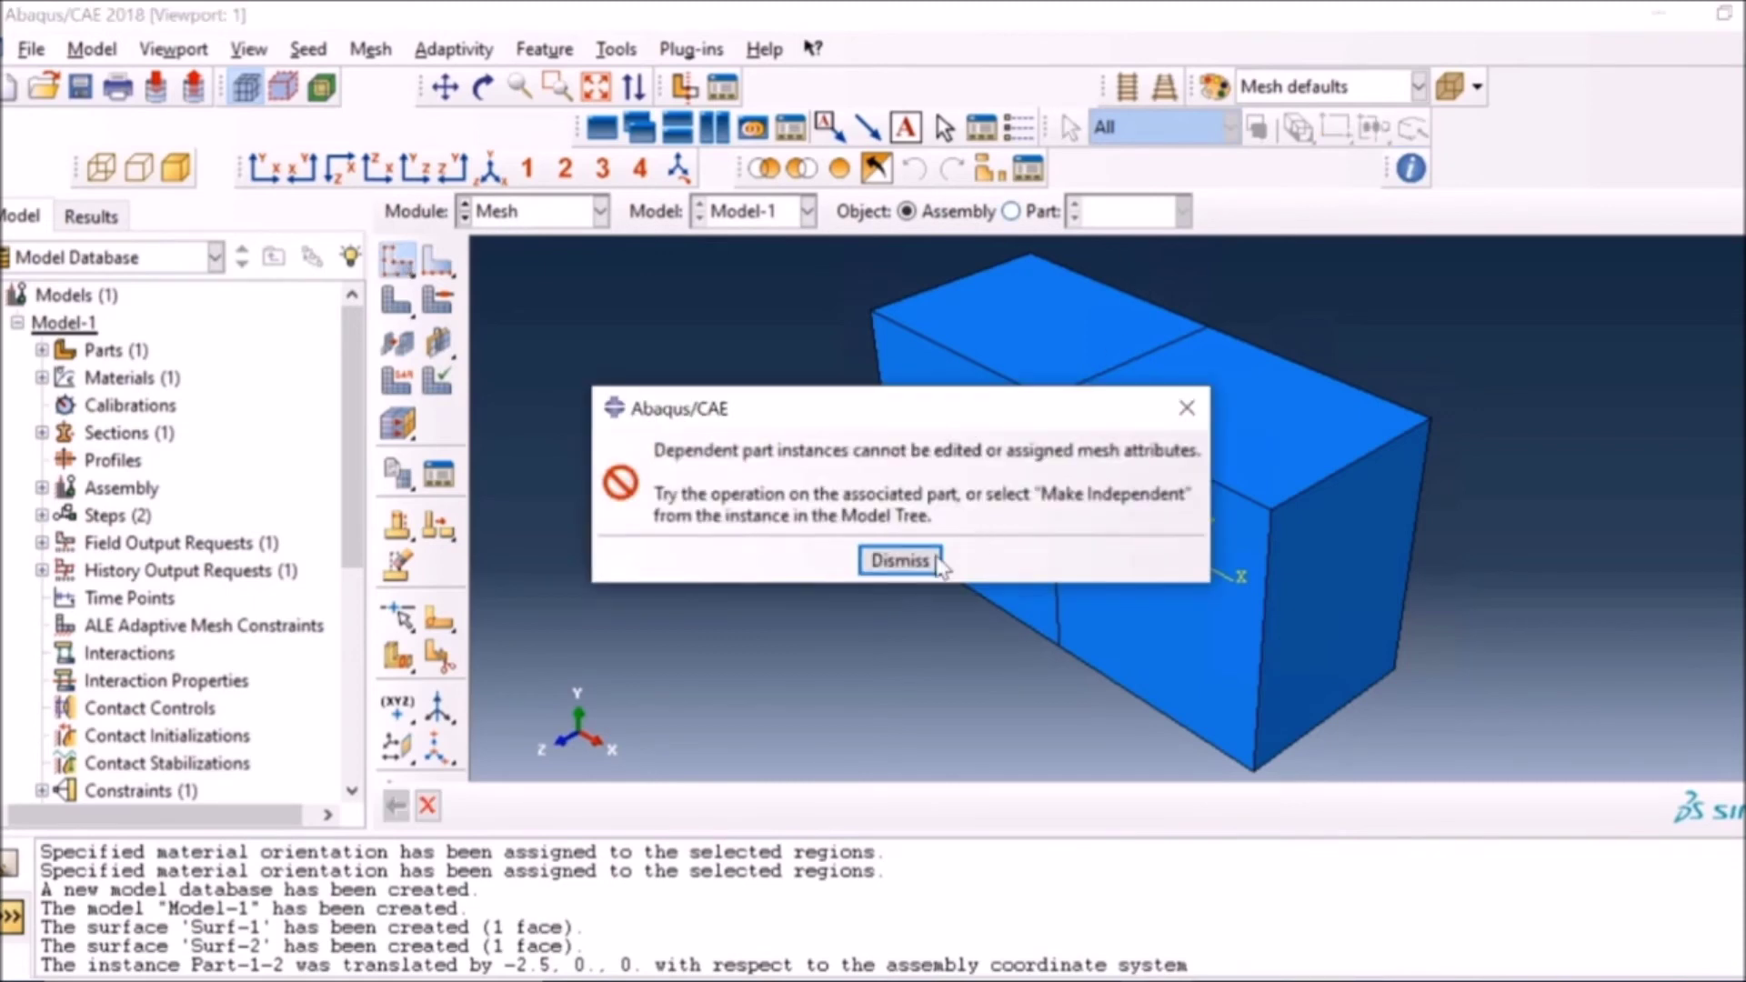
key(Return)
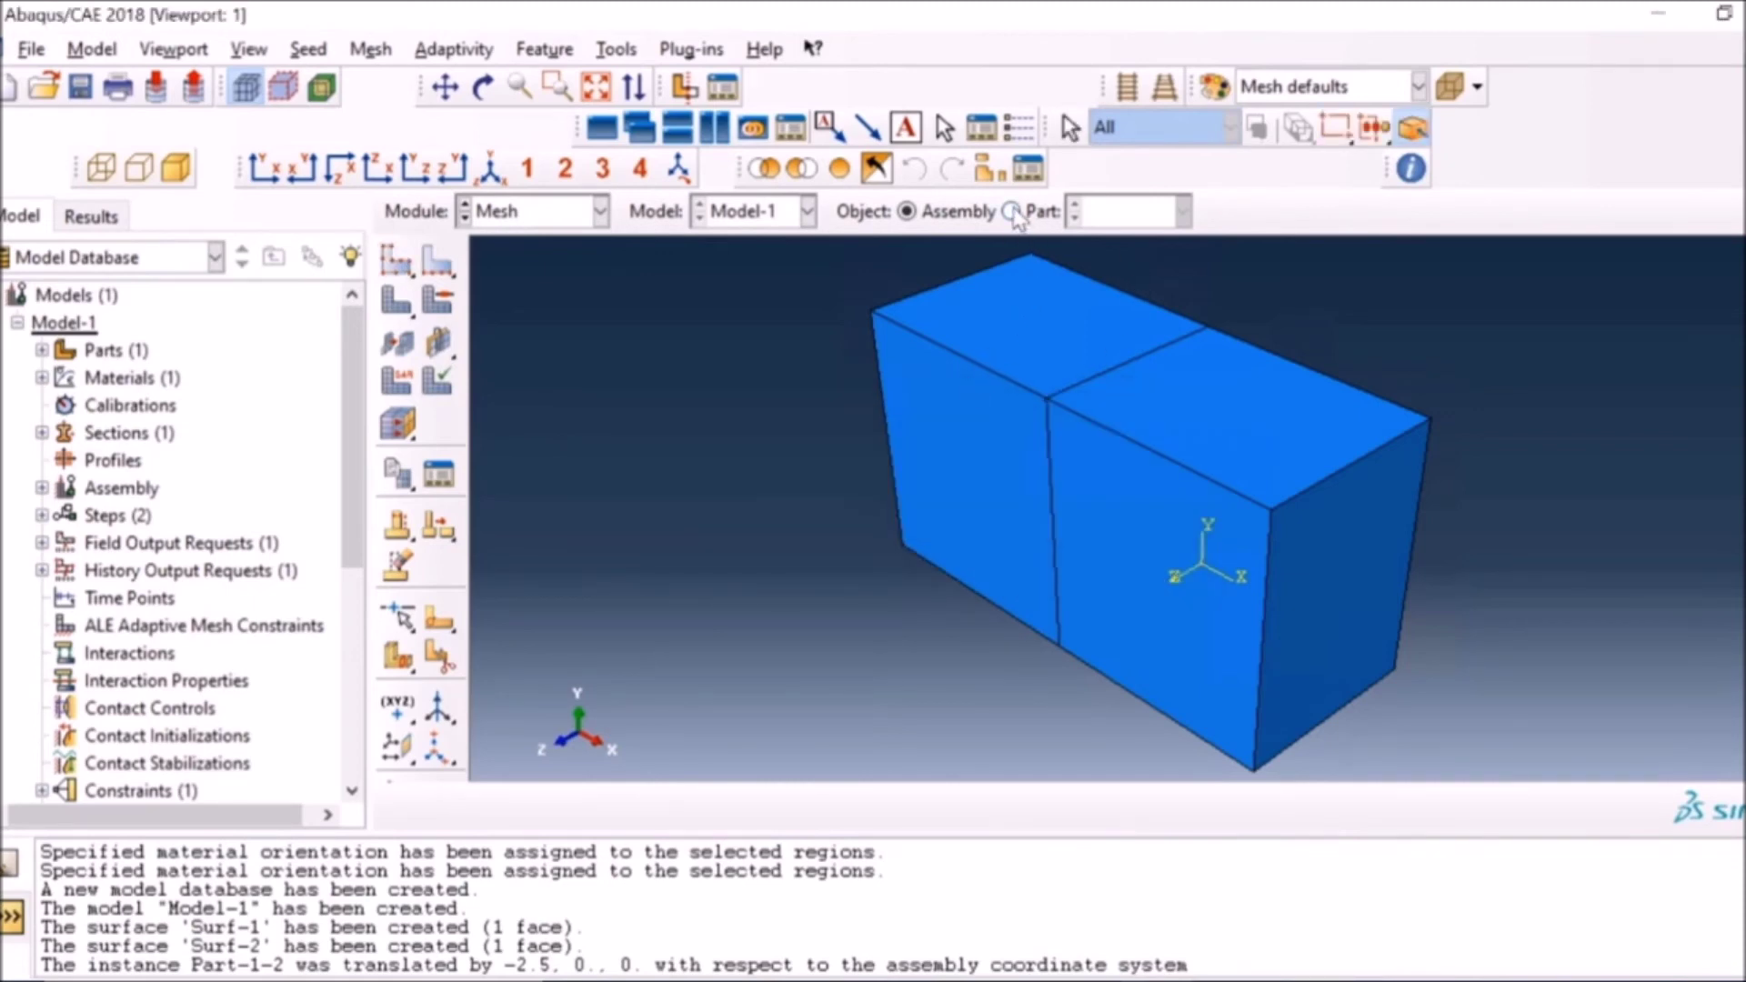
click(1037, 211)
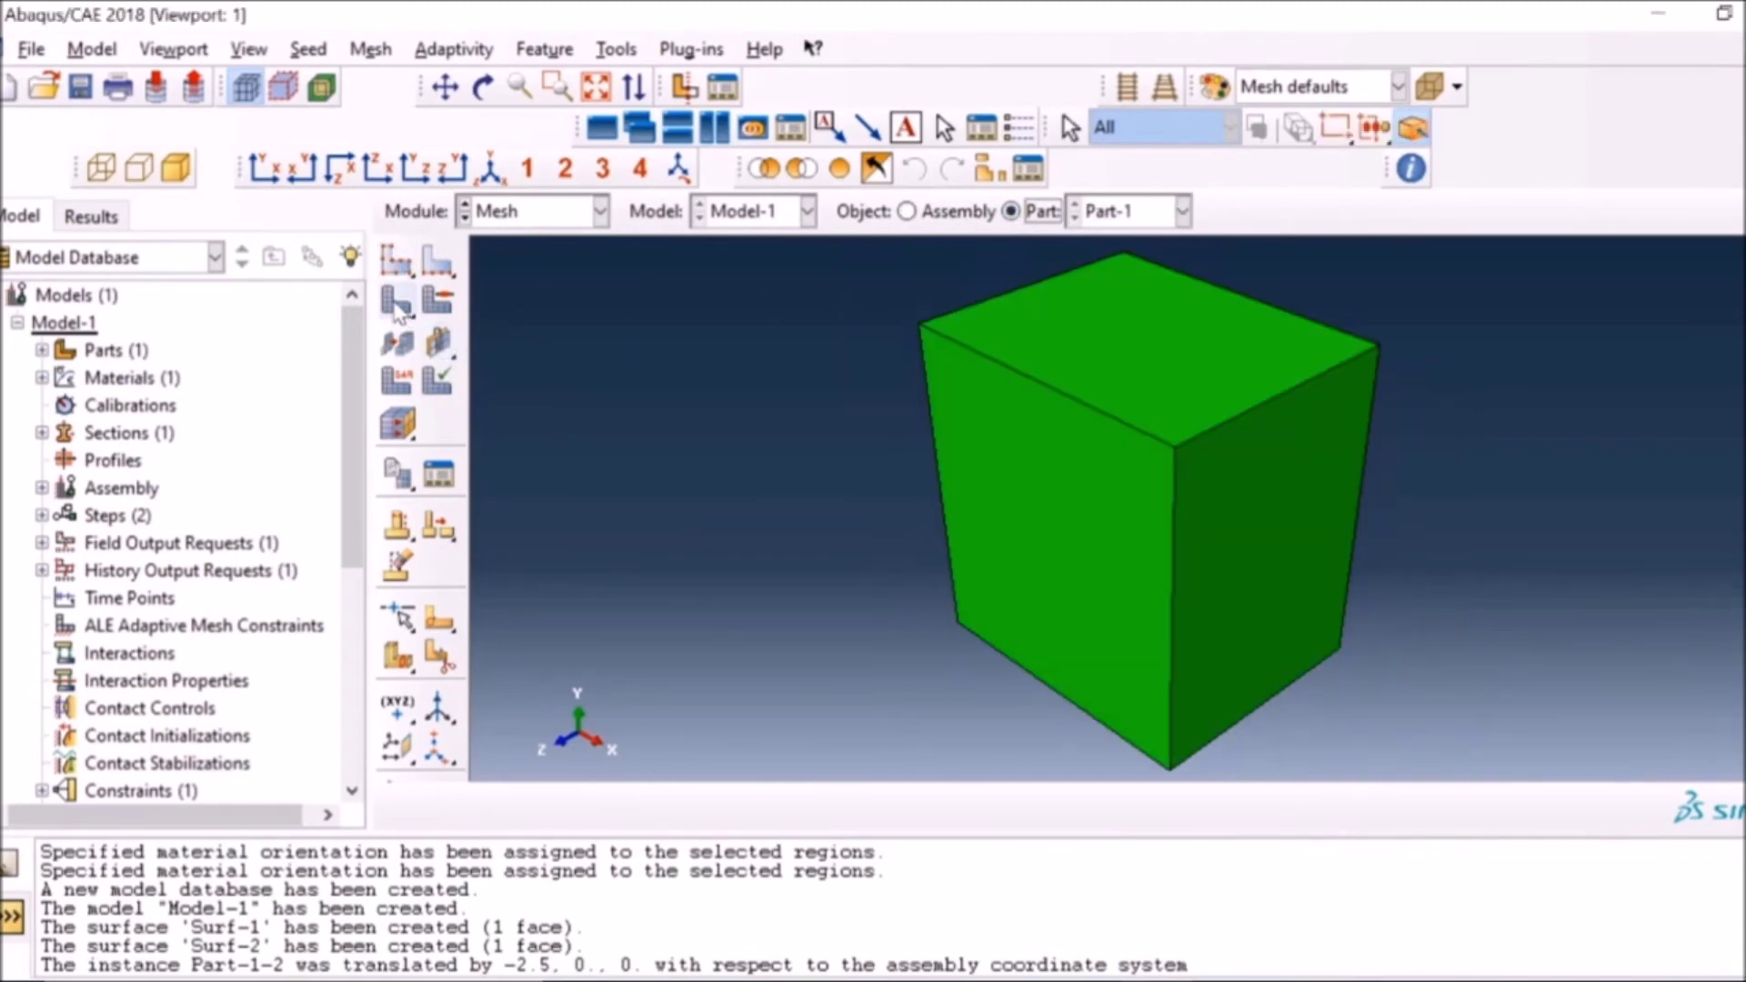
Step: Seed Part-1 with a global seed size of 2
click(396, 262)
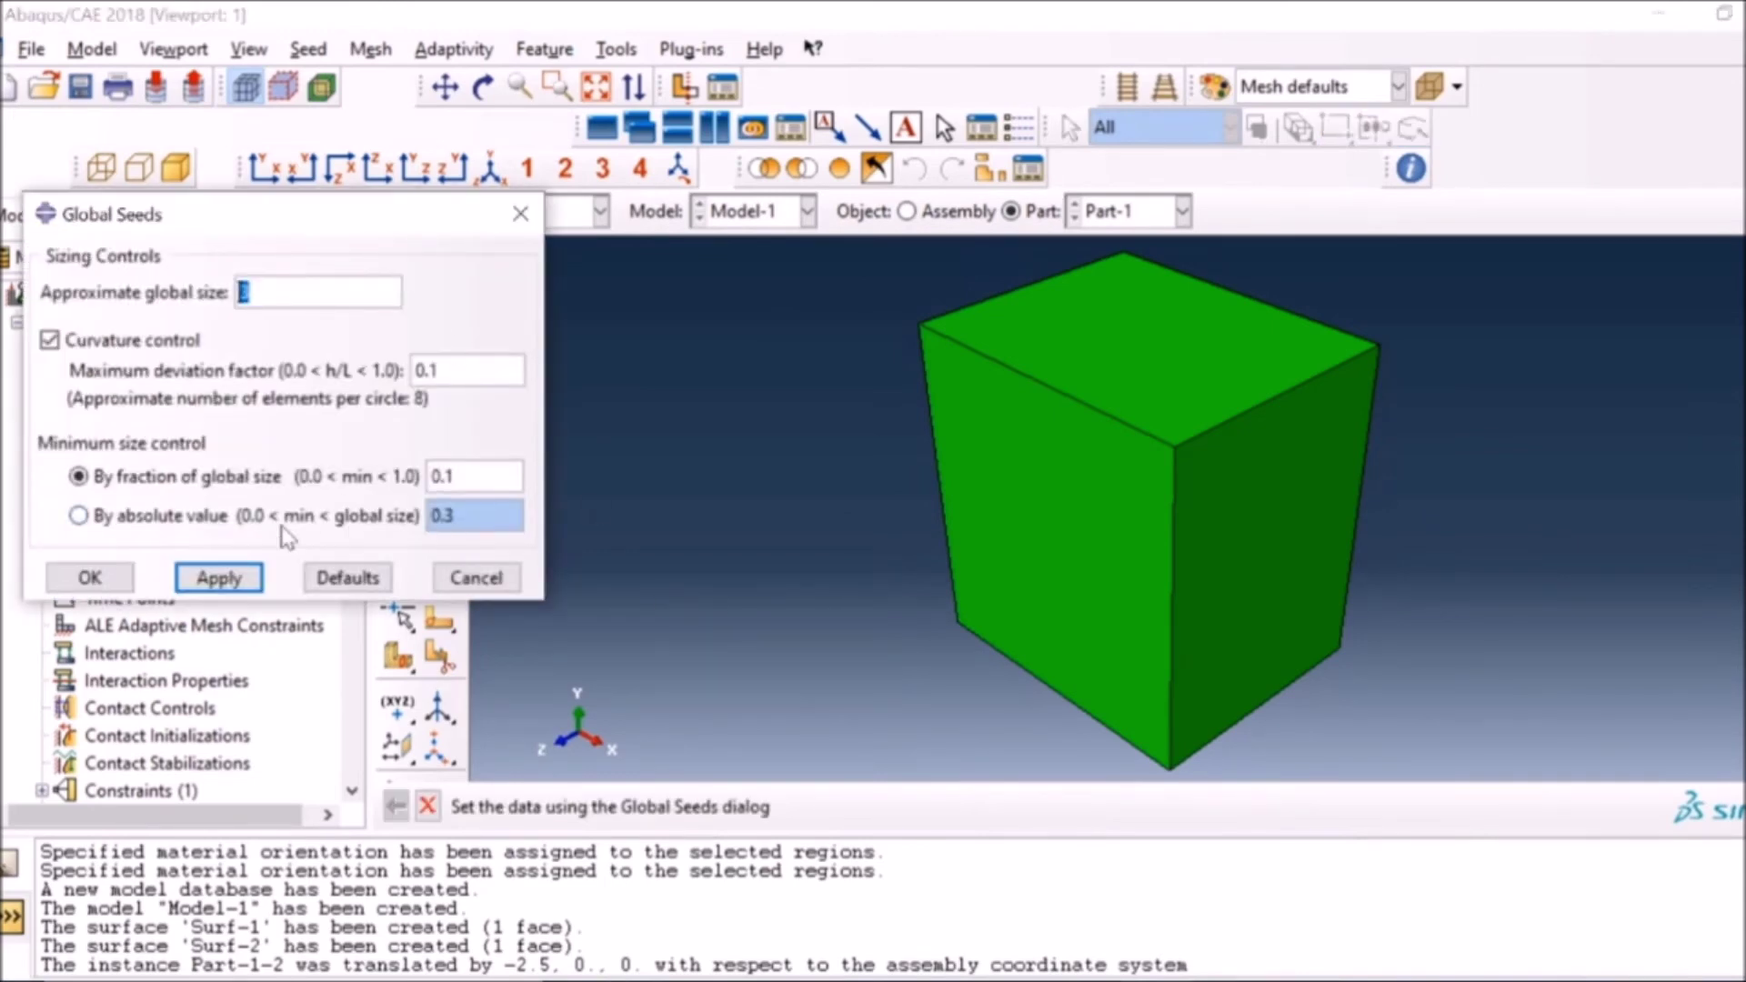
text(3)
click(213, 586)
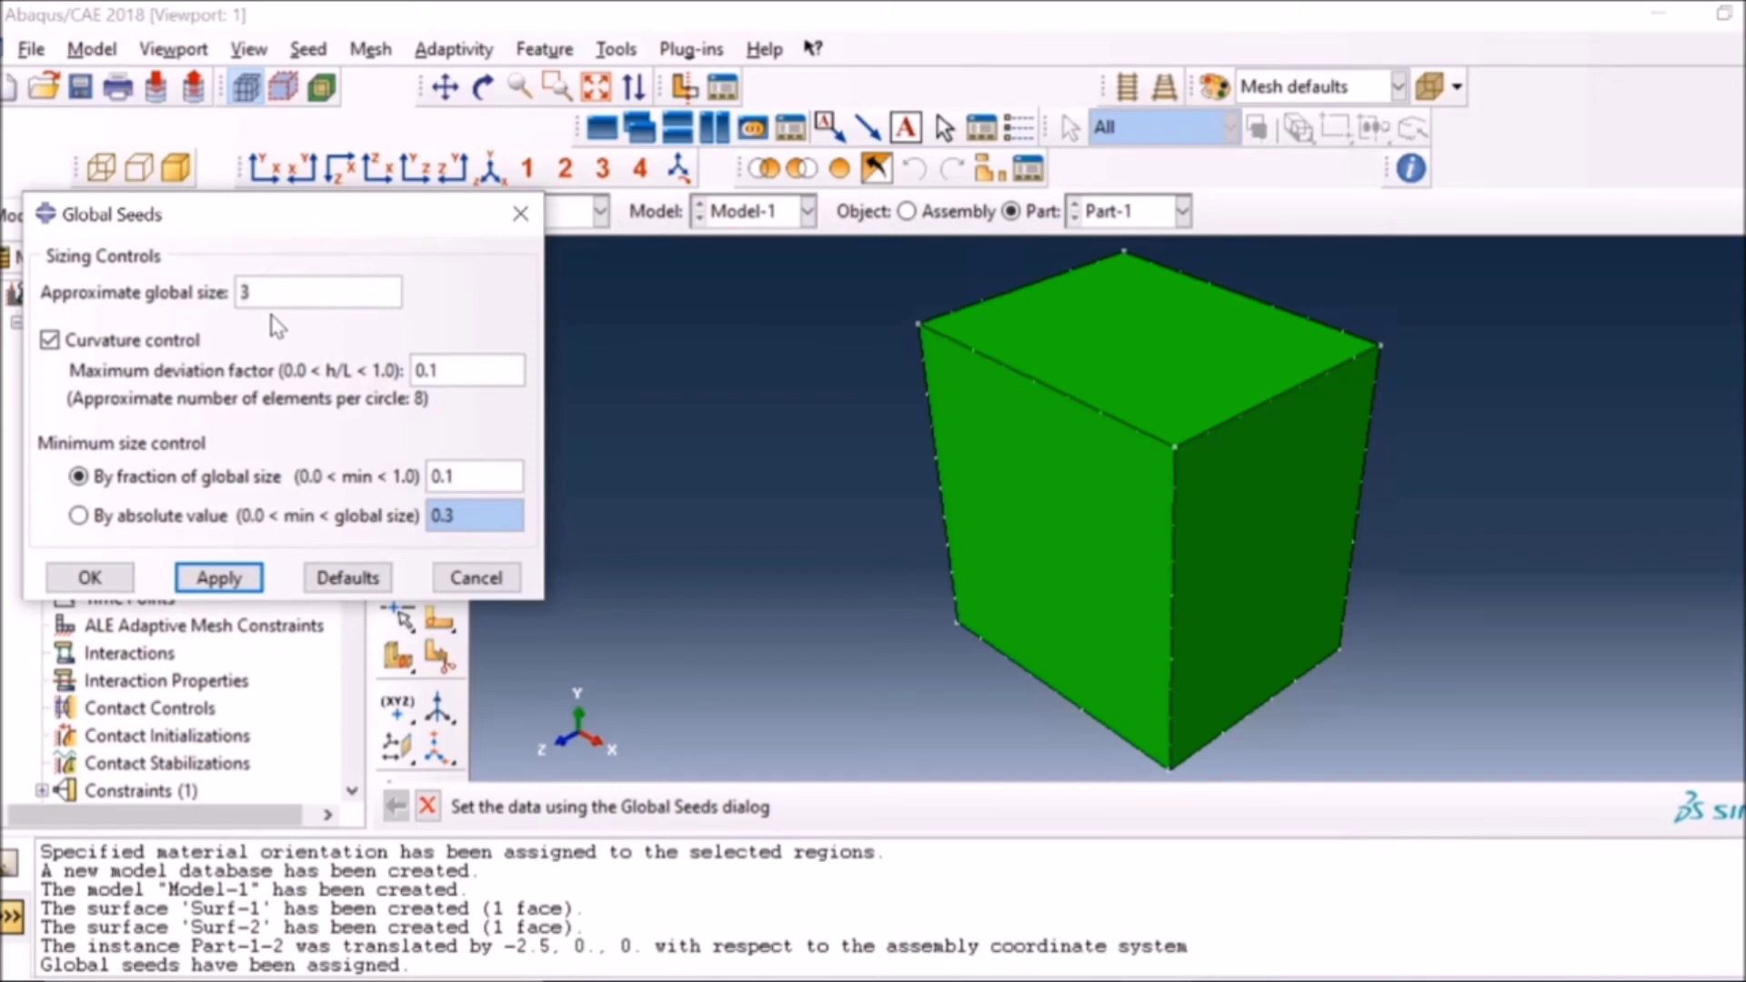
double_click(245, 292)
text(2)
click(91, 582)
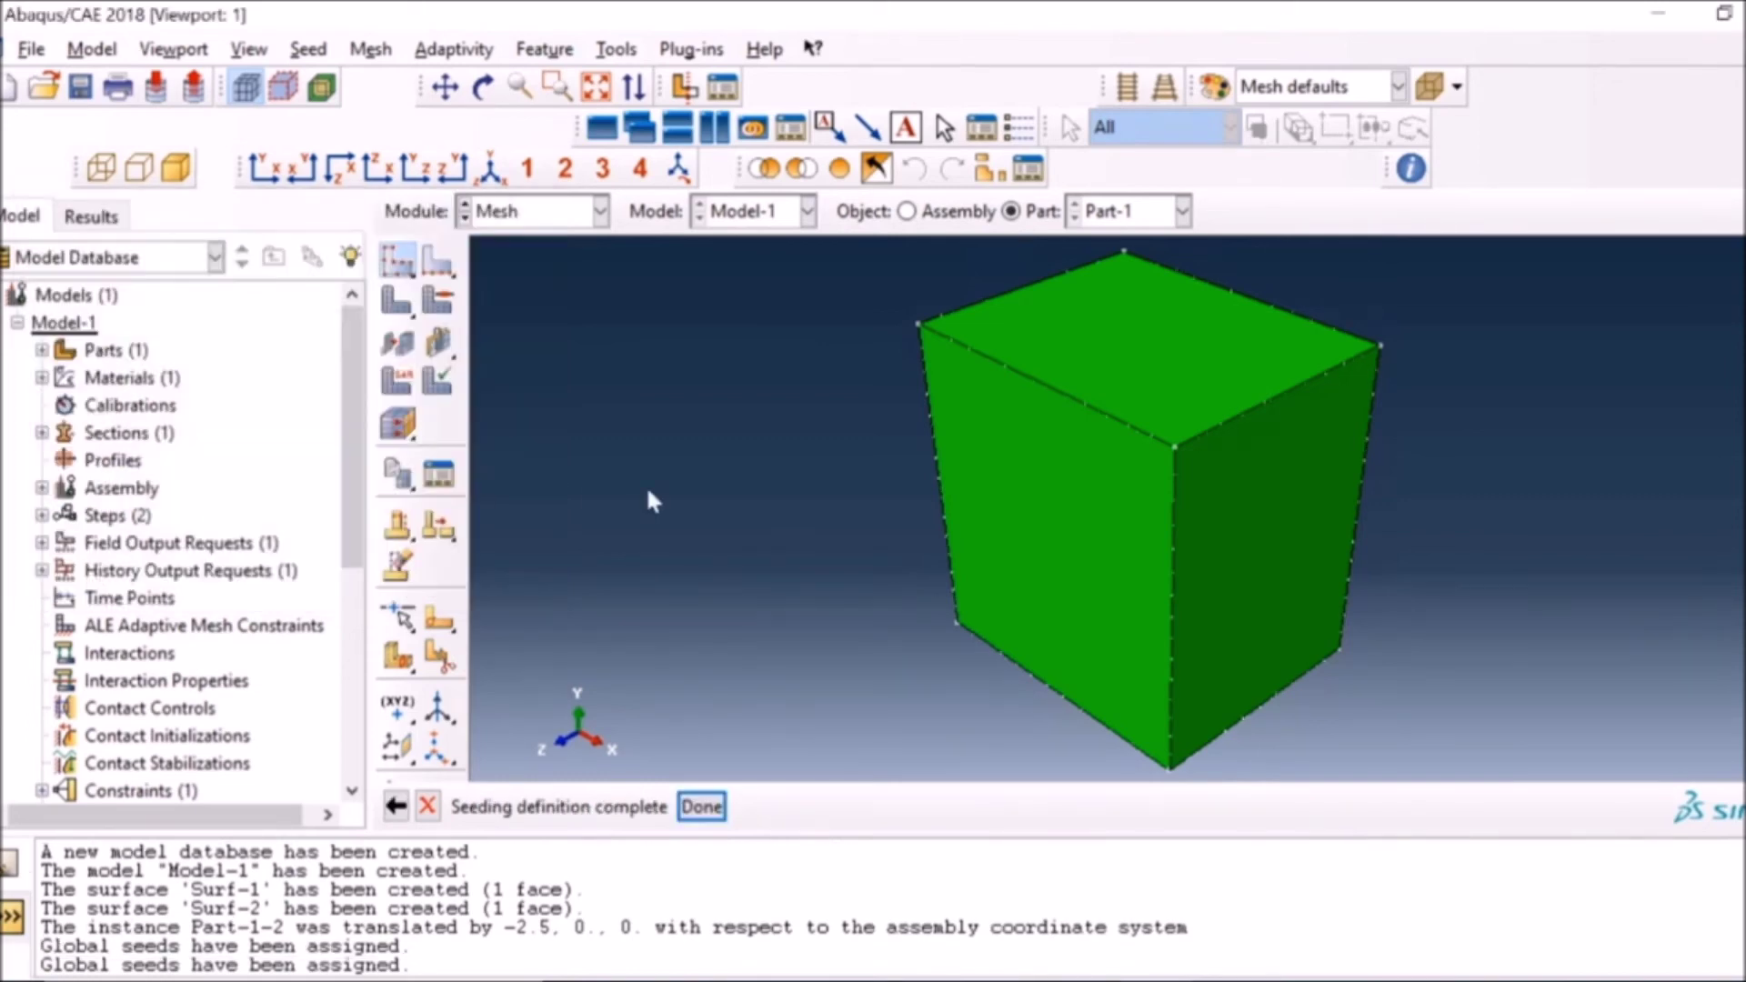
Step: Mesh Part-1 into 1950 elements and show the meshed assembly again
click(396, 300)
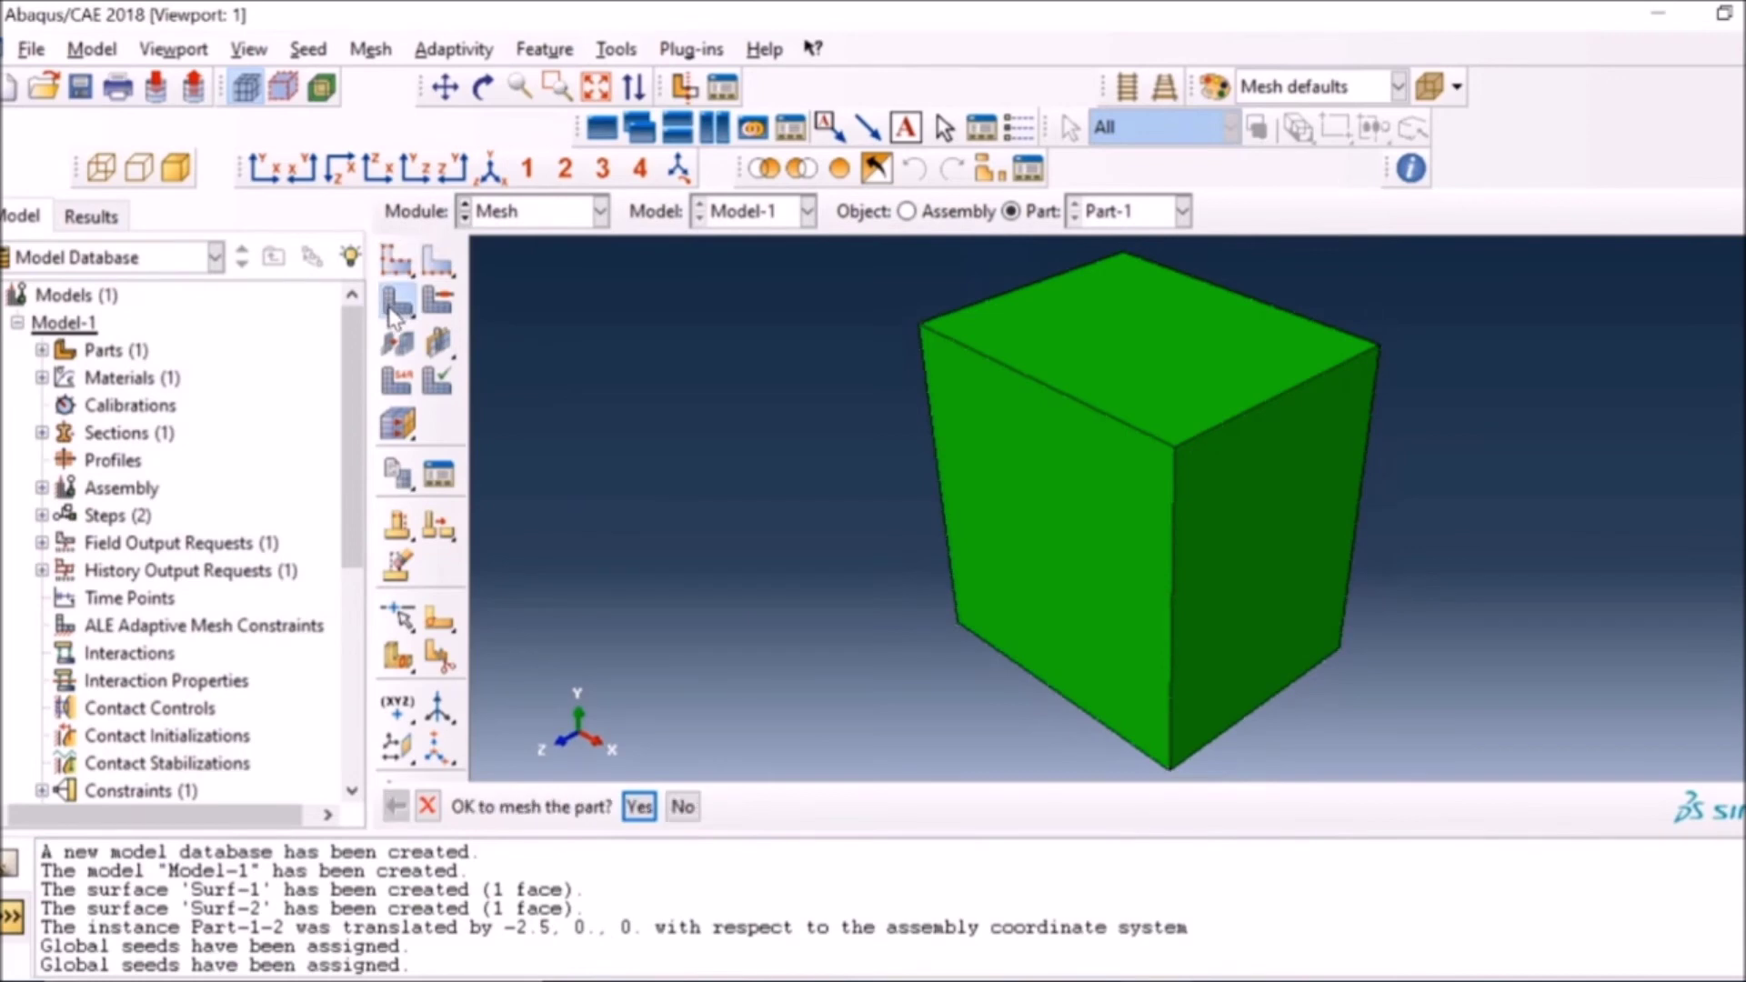
click(639, 806)
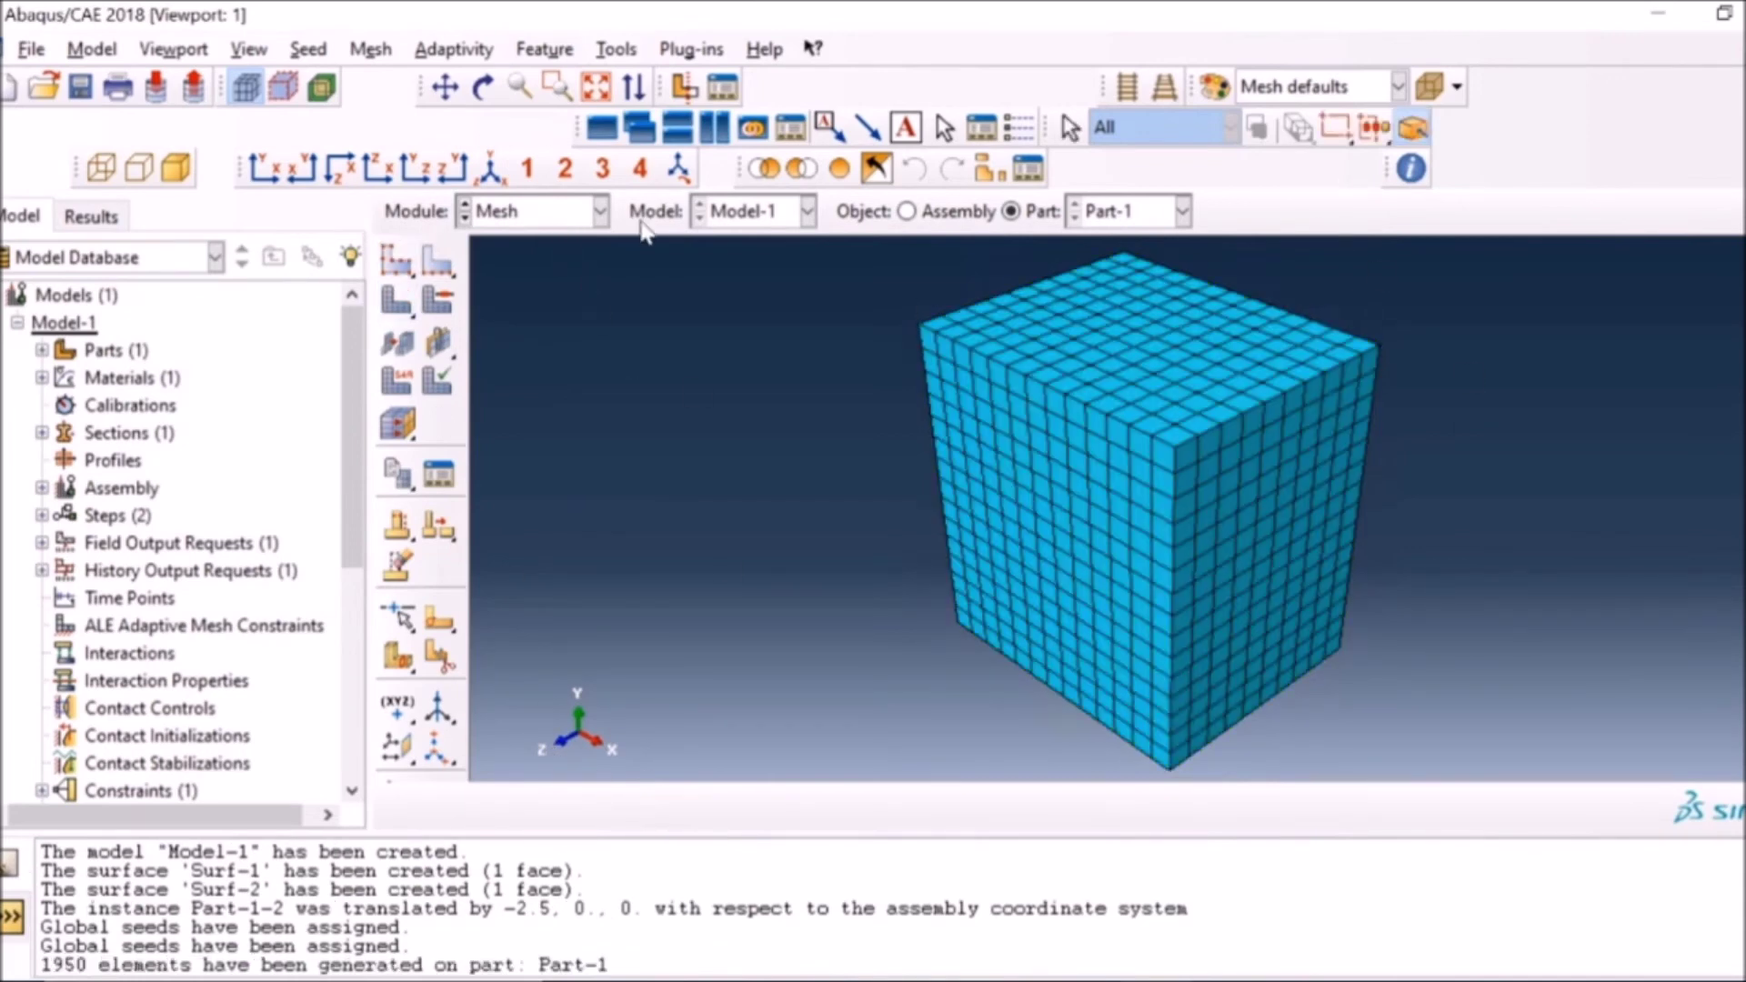
click(907, 212)
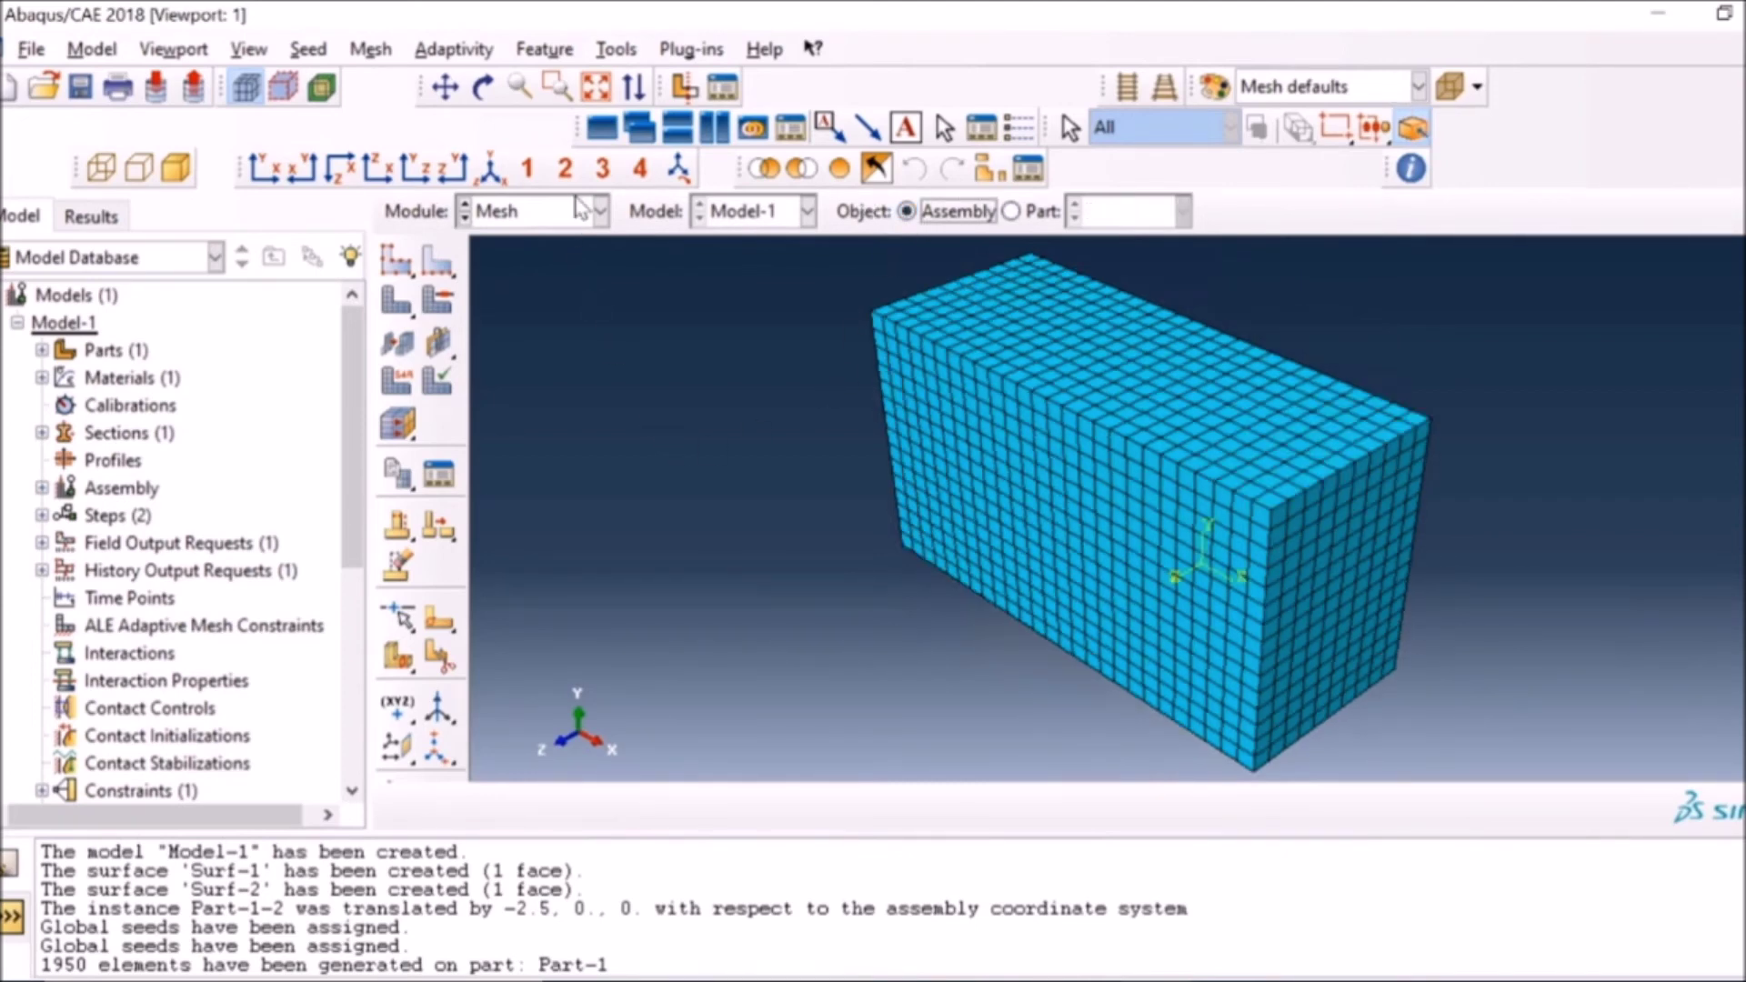
click(583, 211)
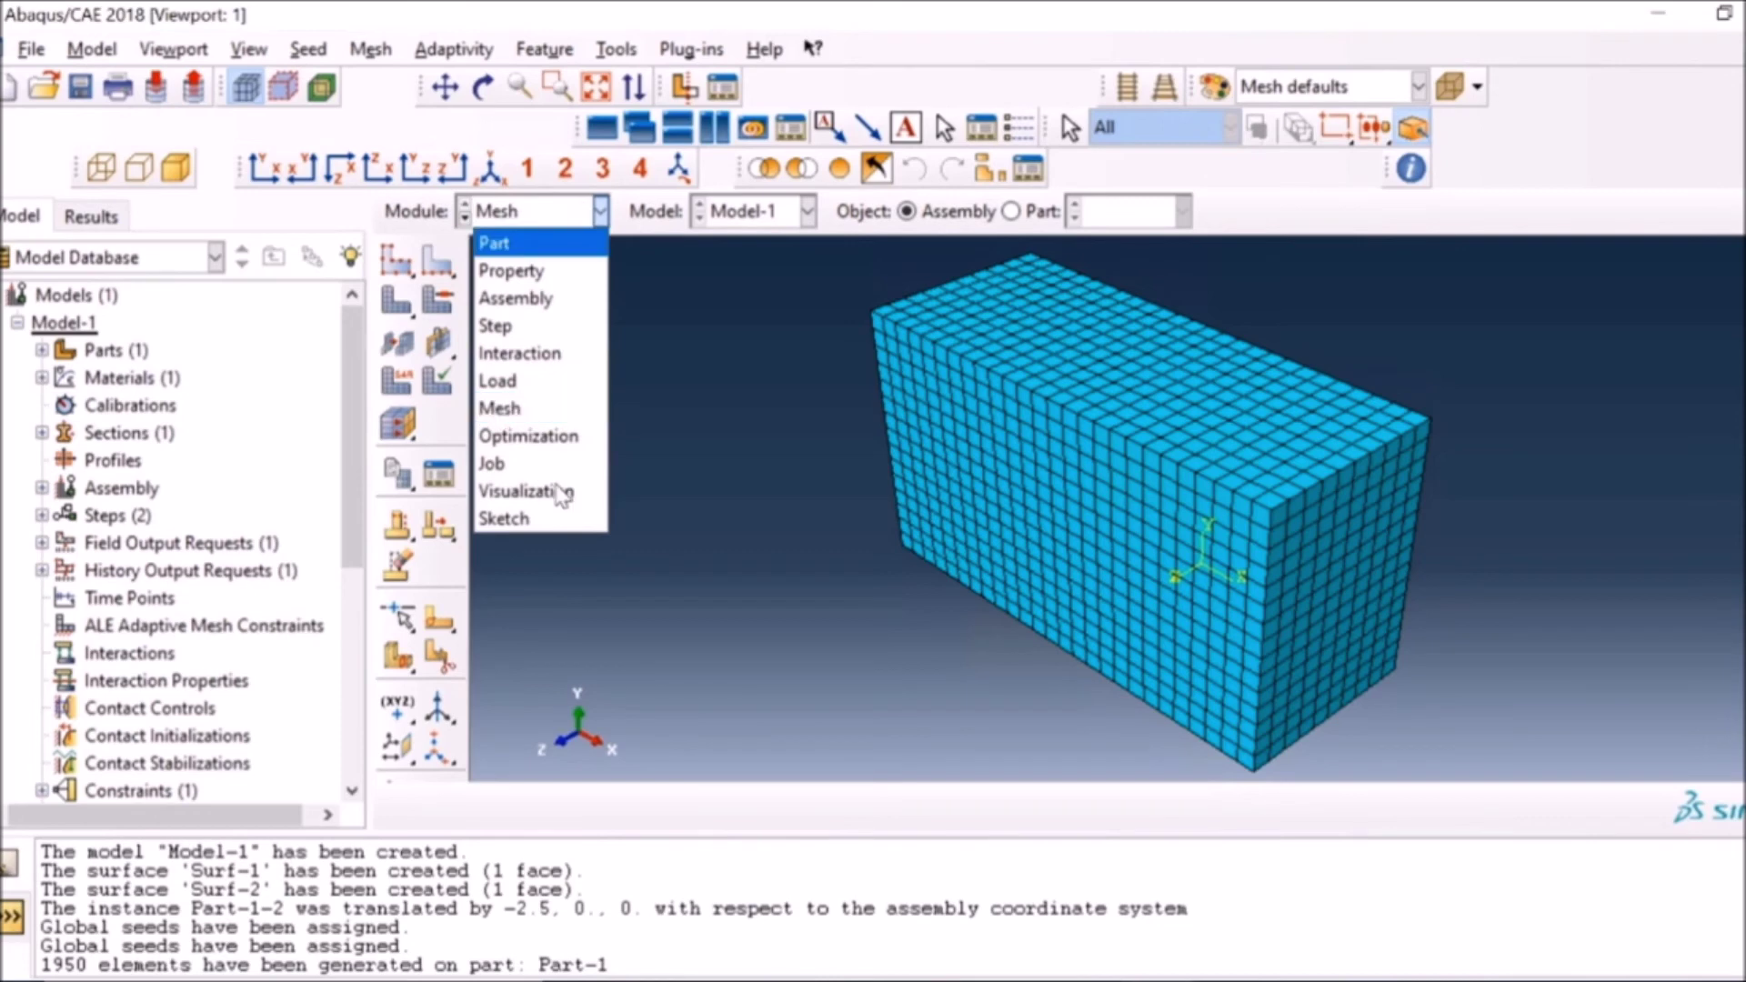
Step: Create an analysis job named Bond in the Job module
click(545, 464)
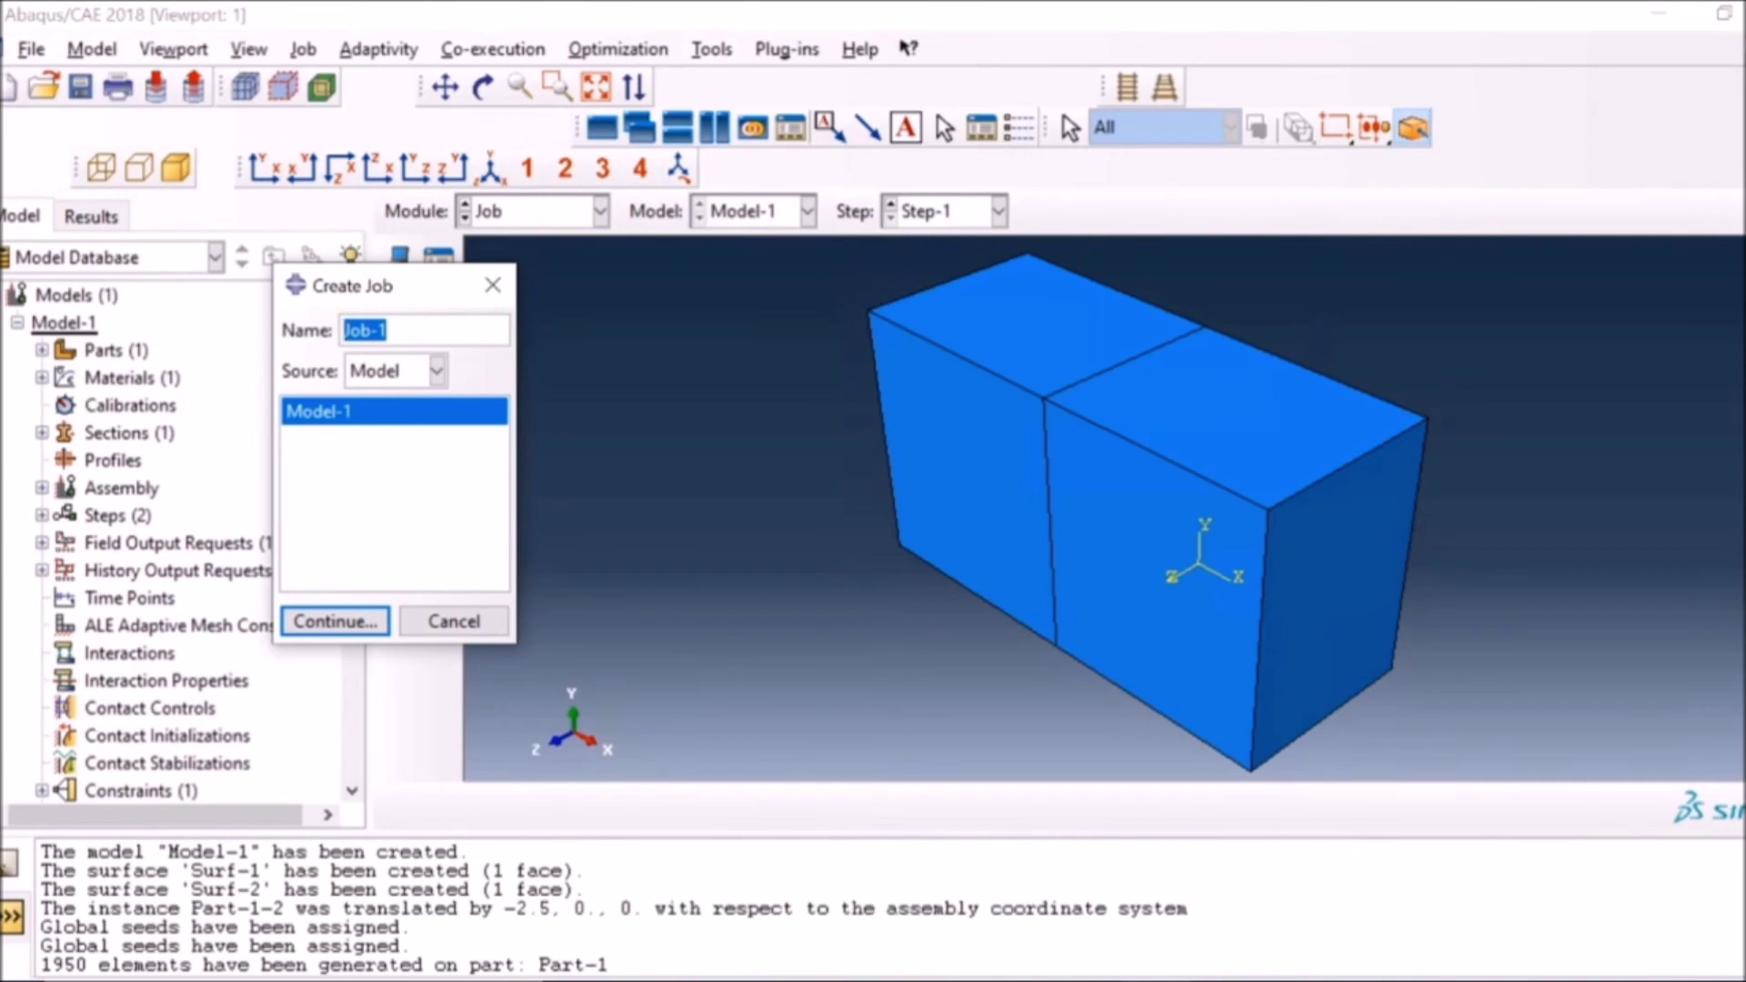
text(Bond)
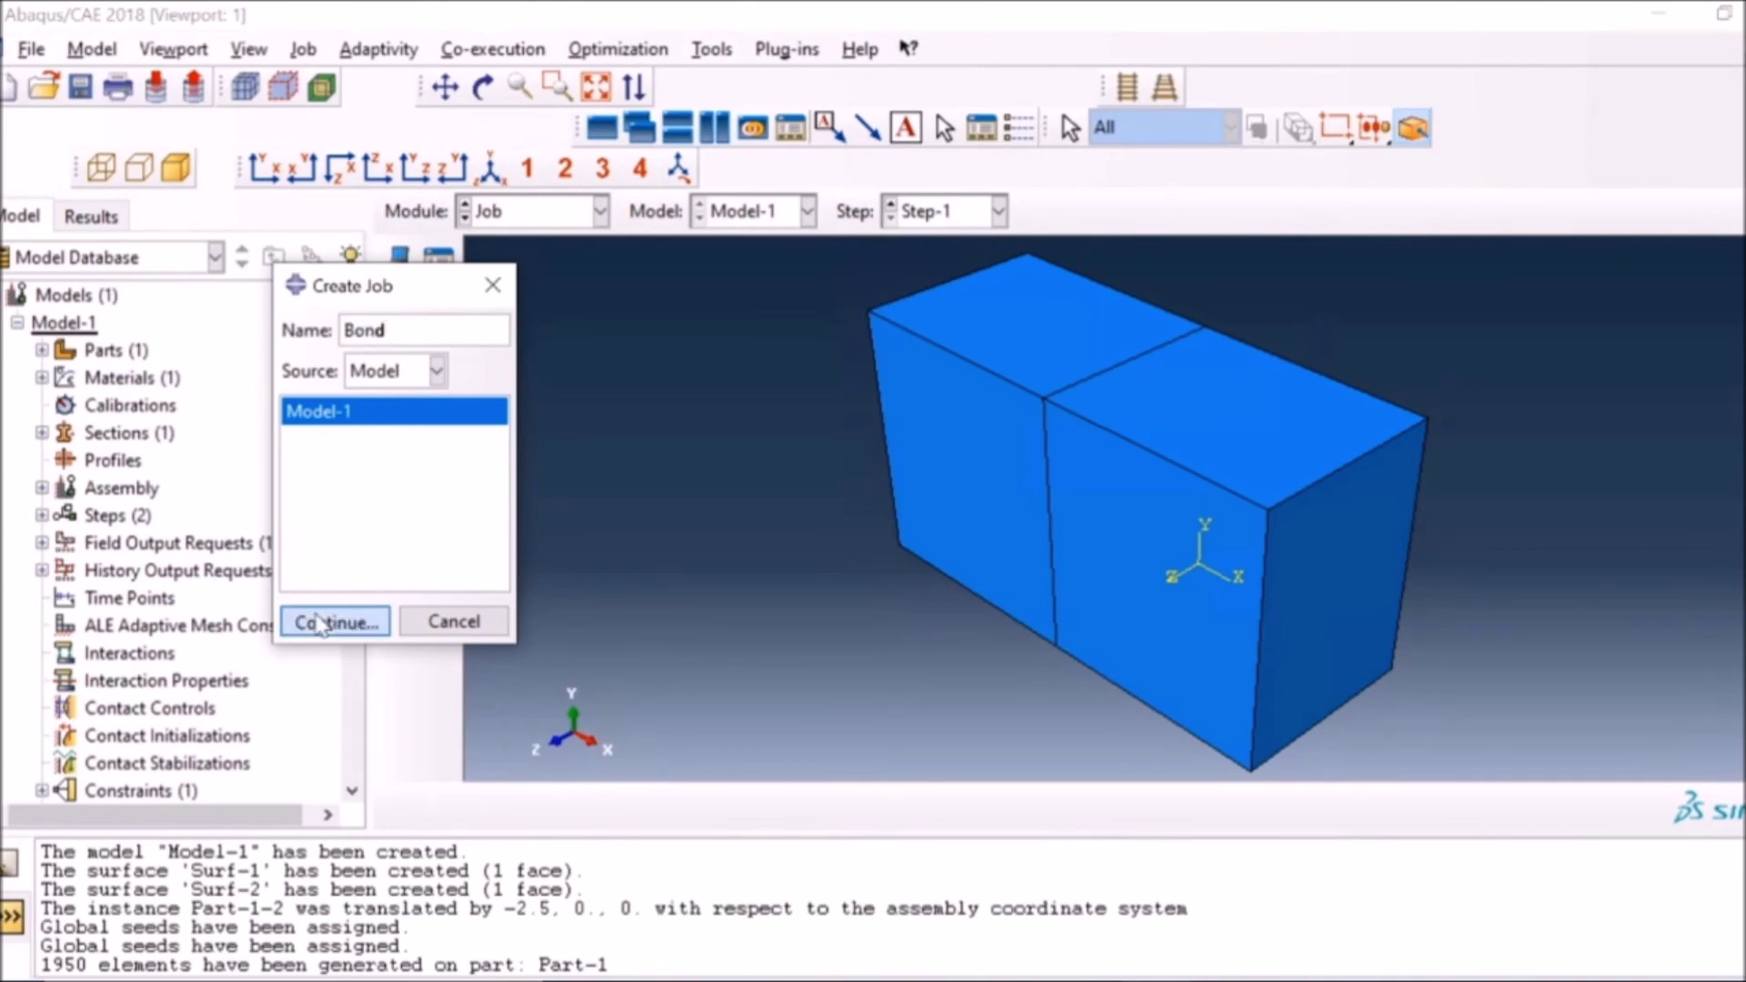
click(318, 622)
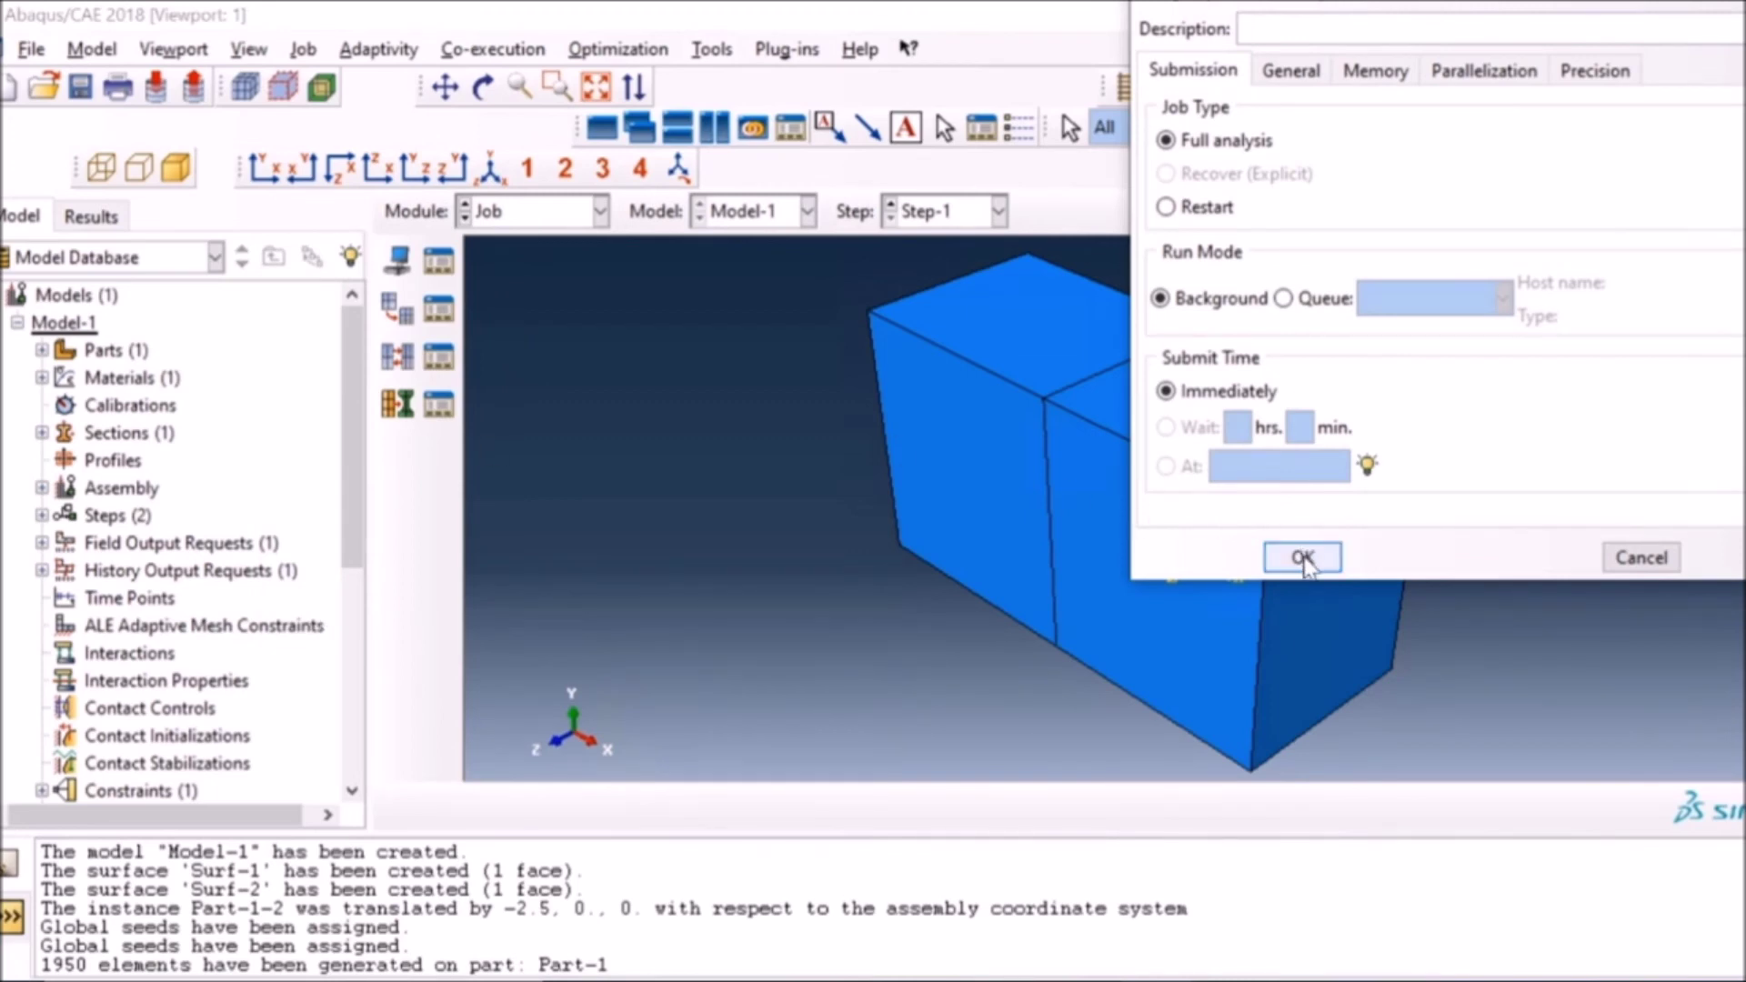
click(1304, 558)
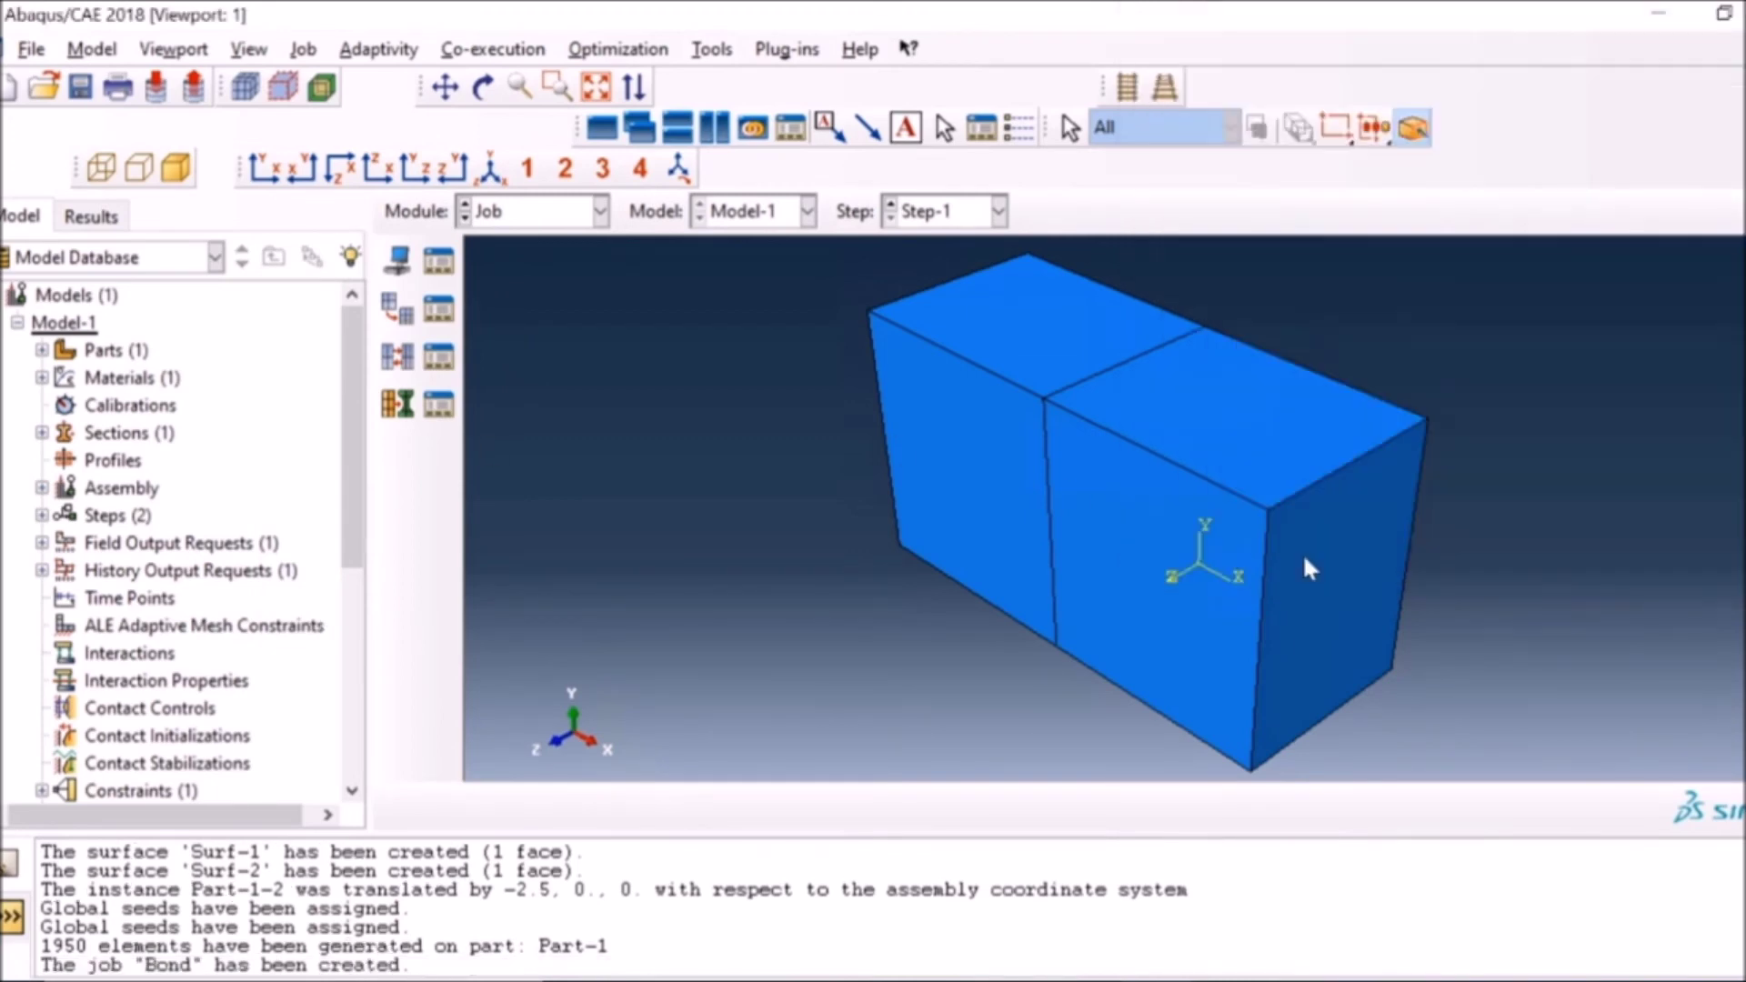
Step: Submit the Bond job from Job Manager and monitor it to completion
click(437, 262)
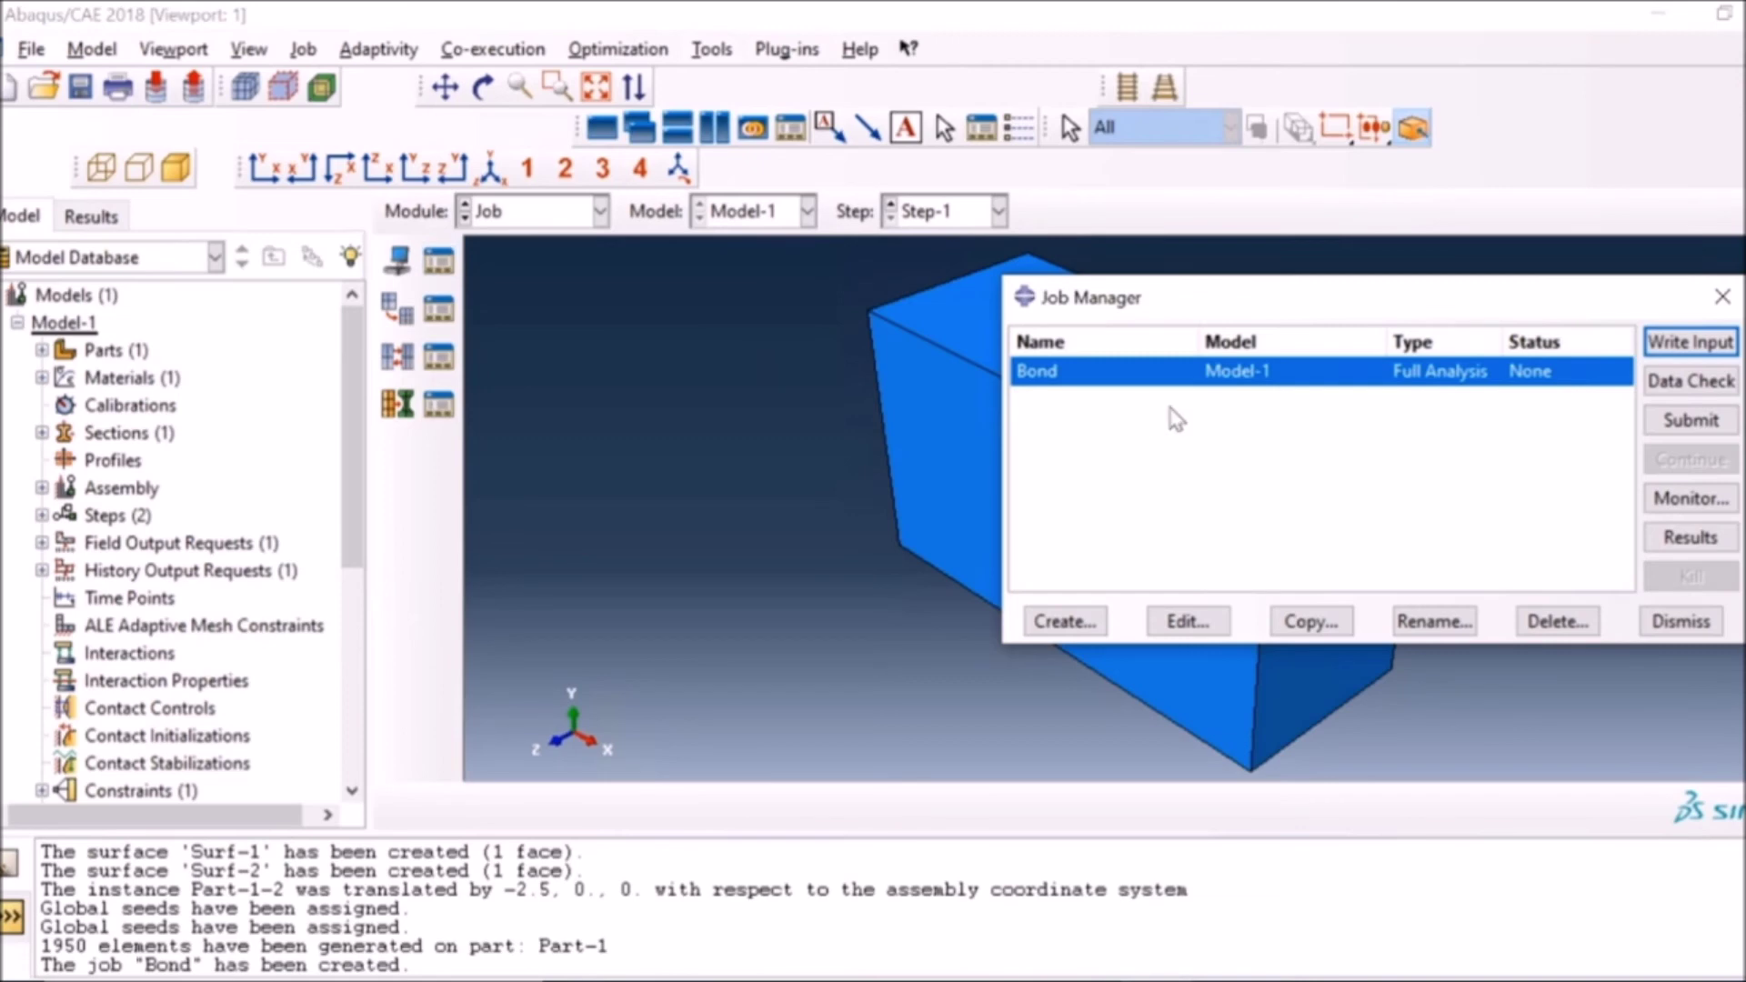
click(1690, 424)
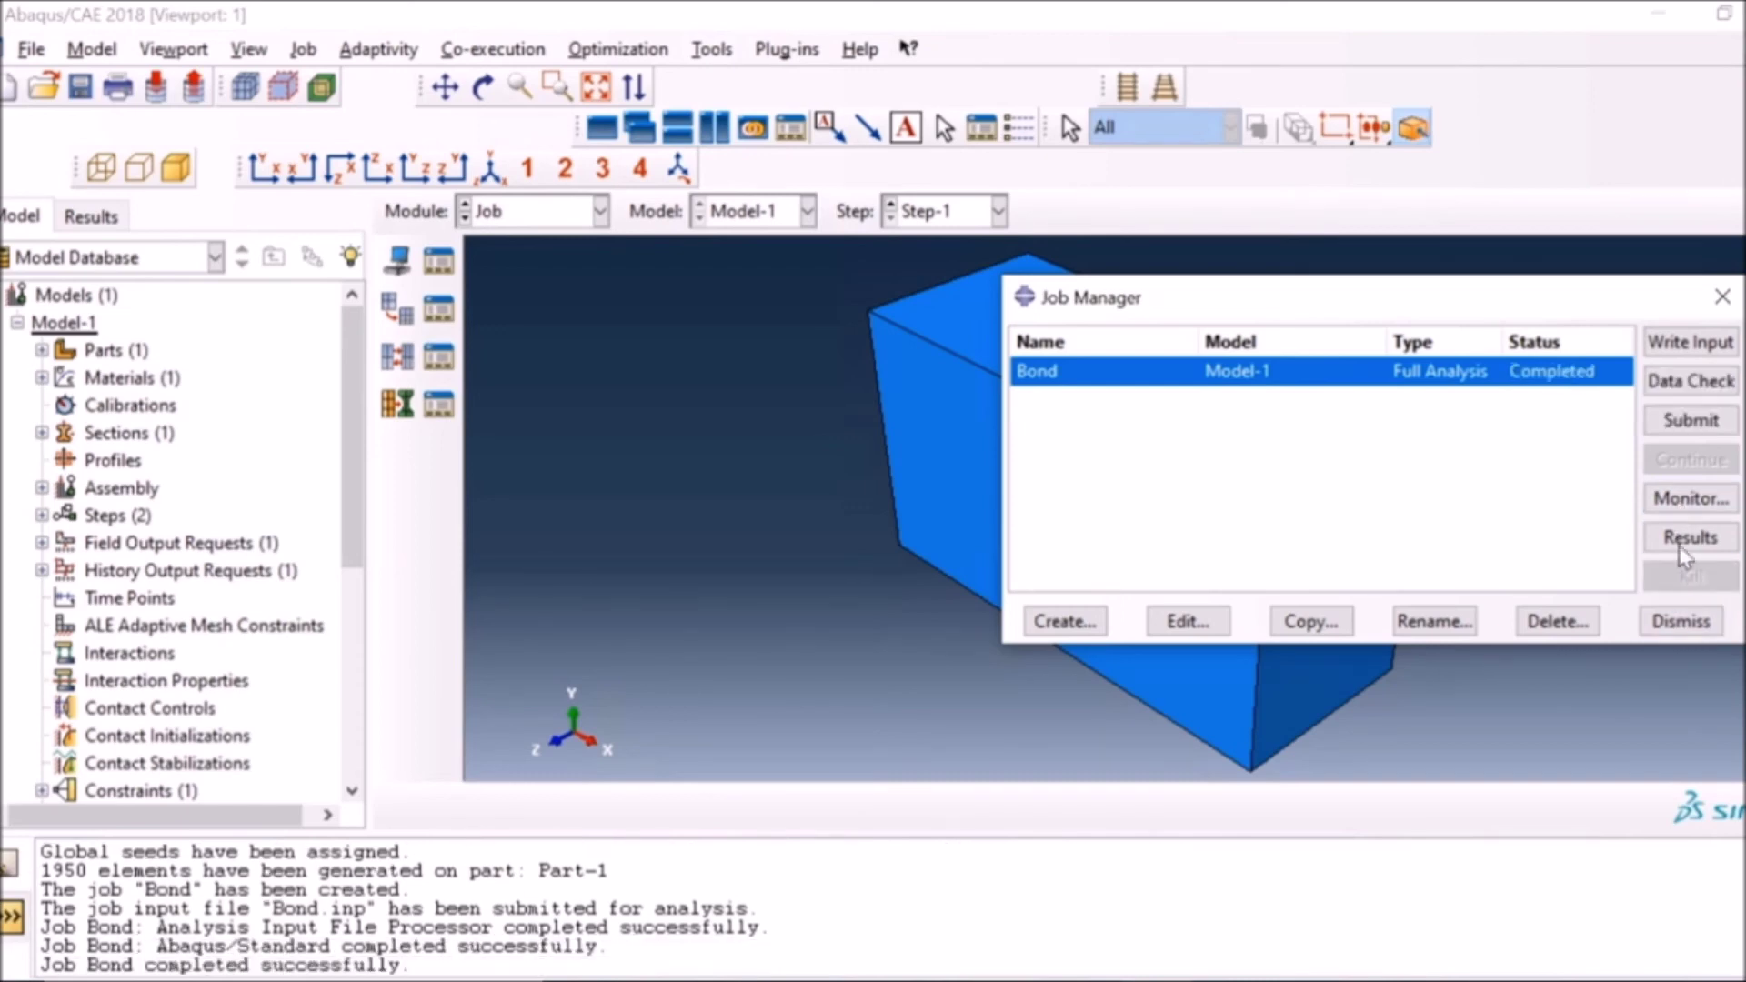
click(1688, 498)
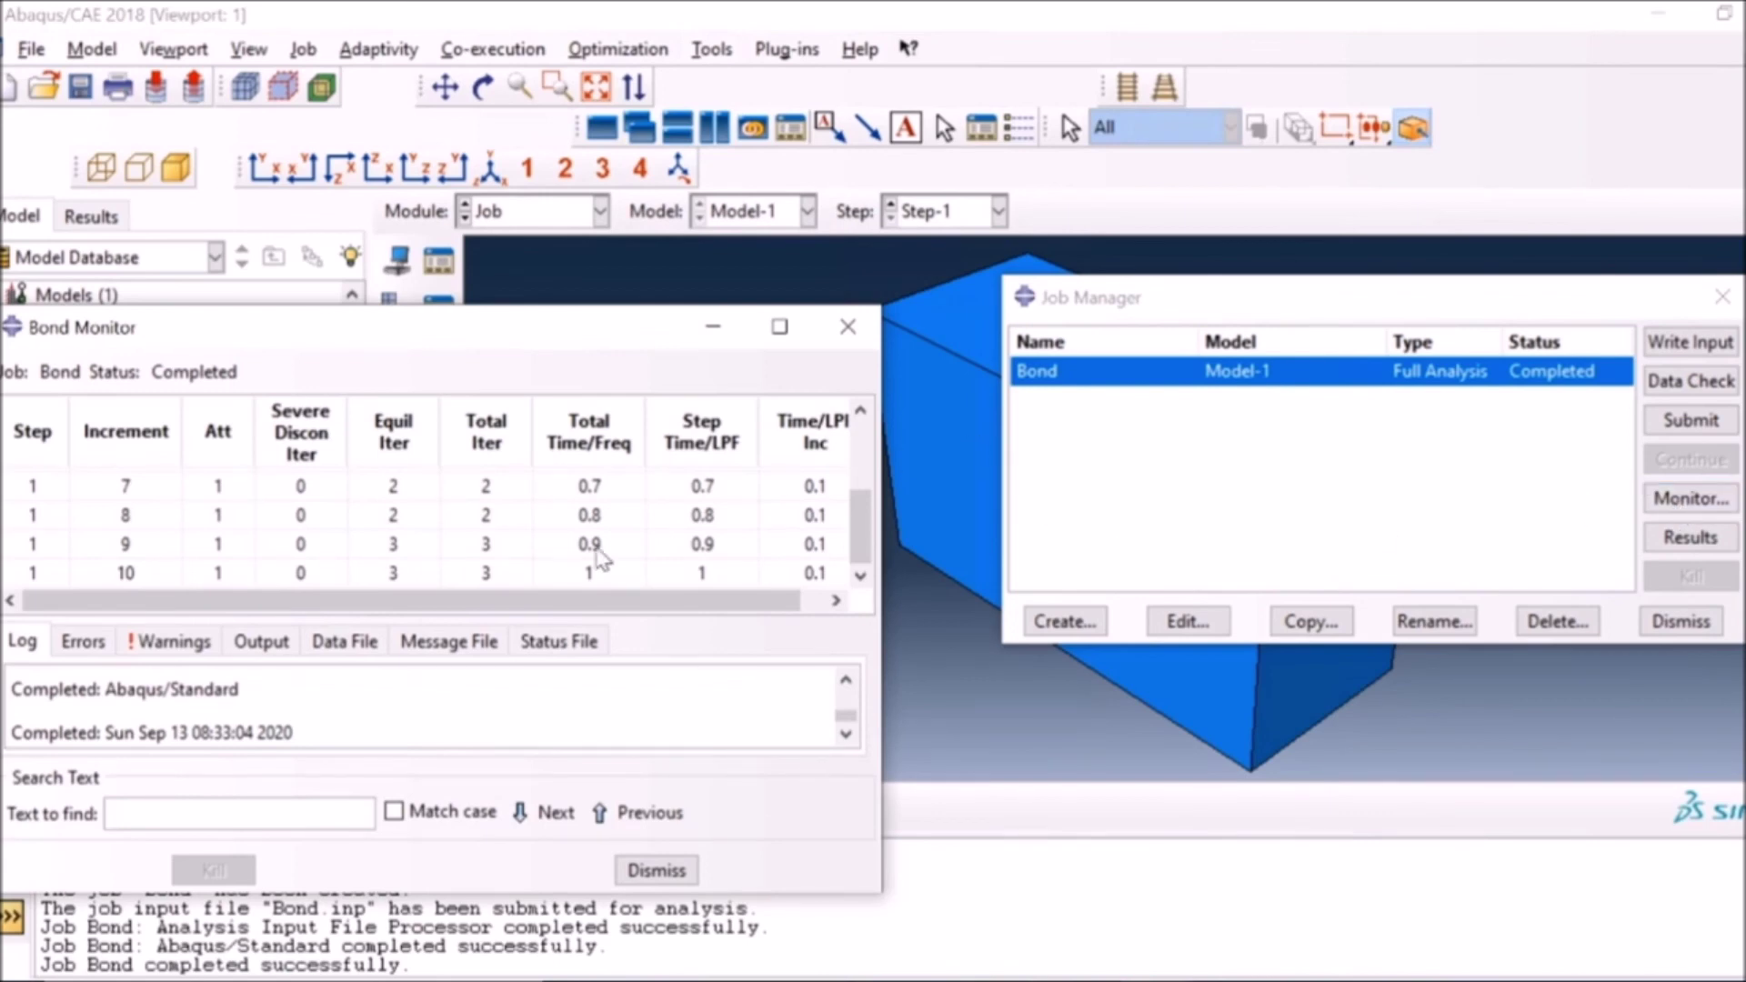
scroll(596, 559, up, 3)
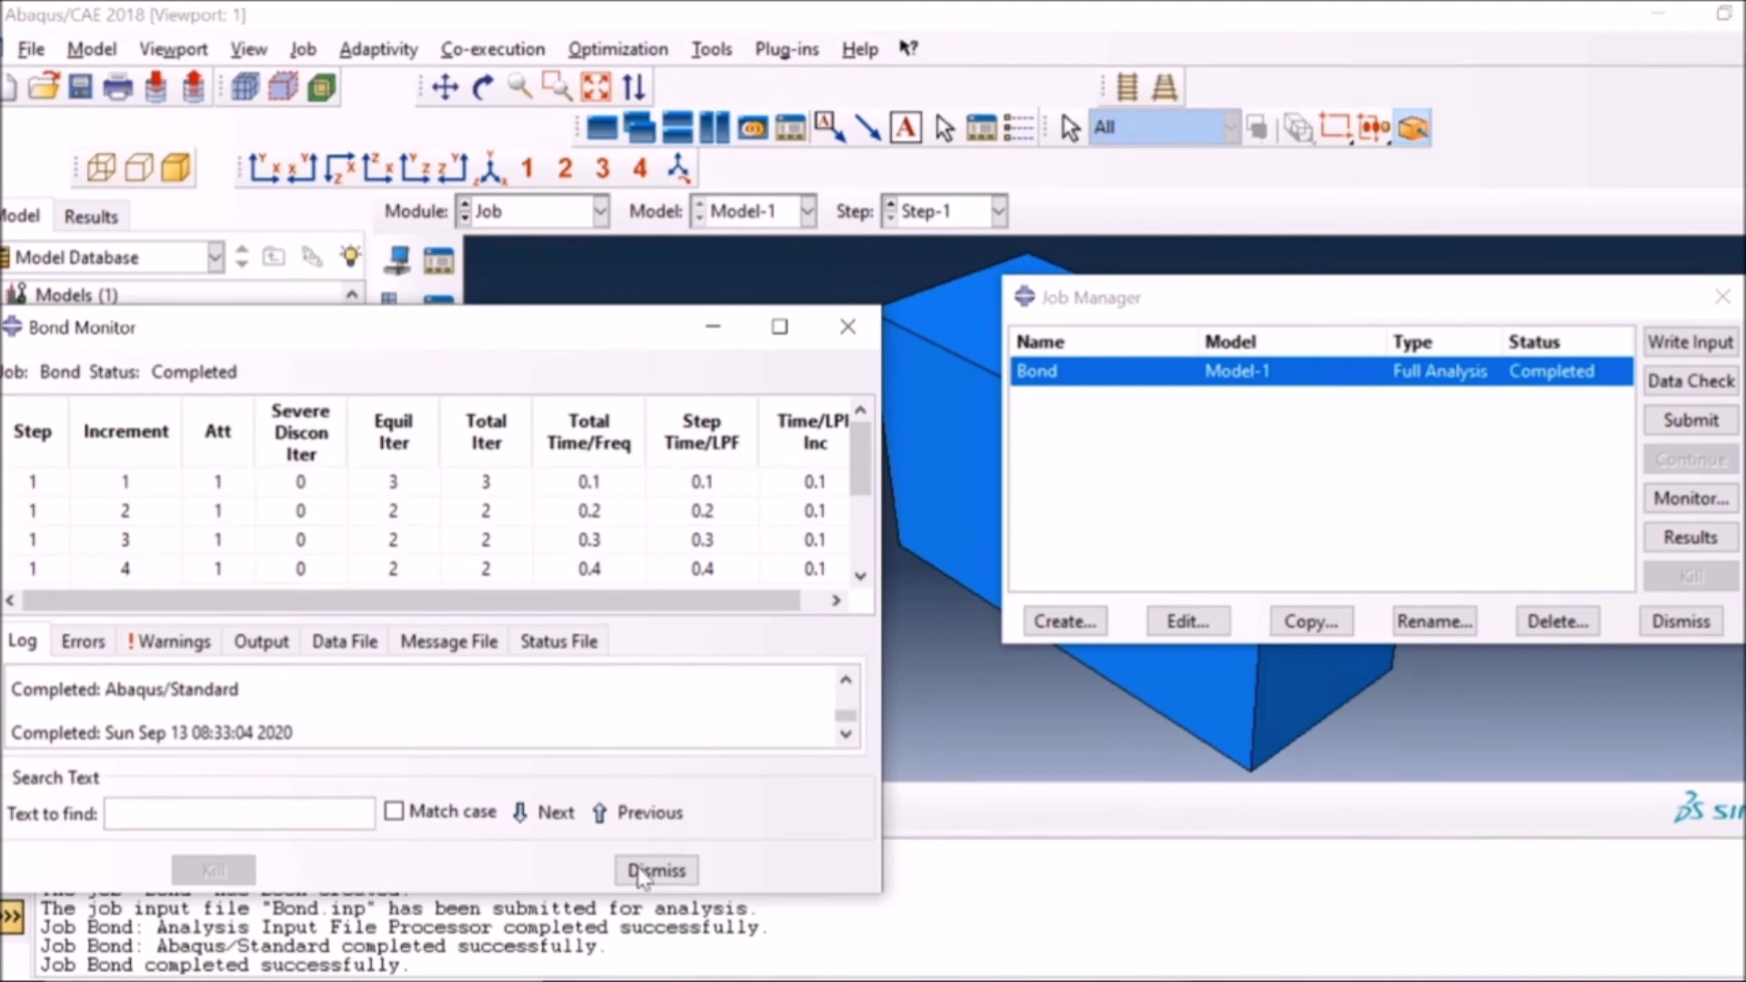
click(652, 873)
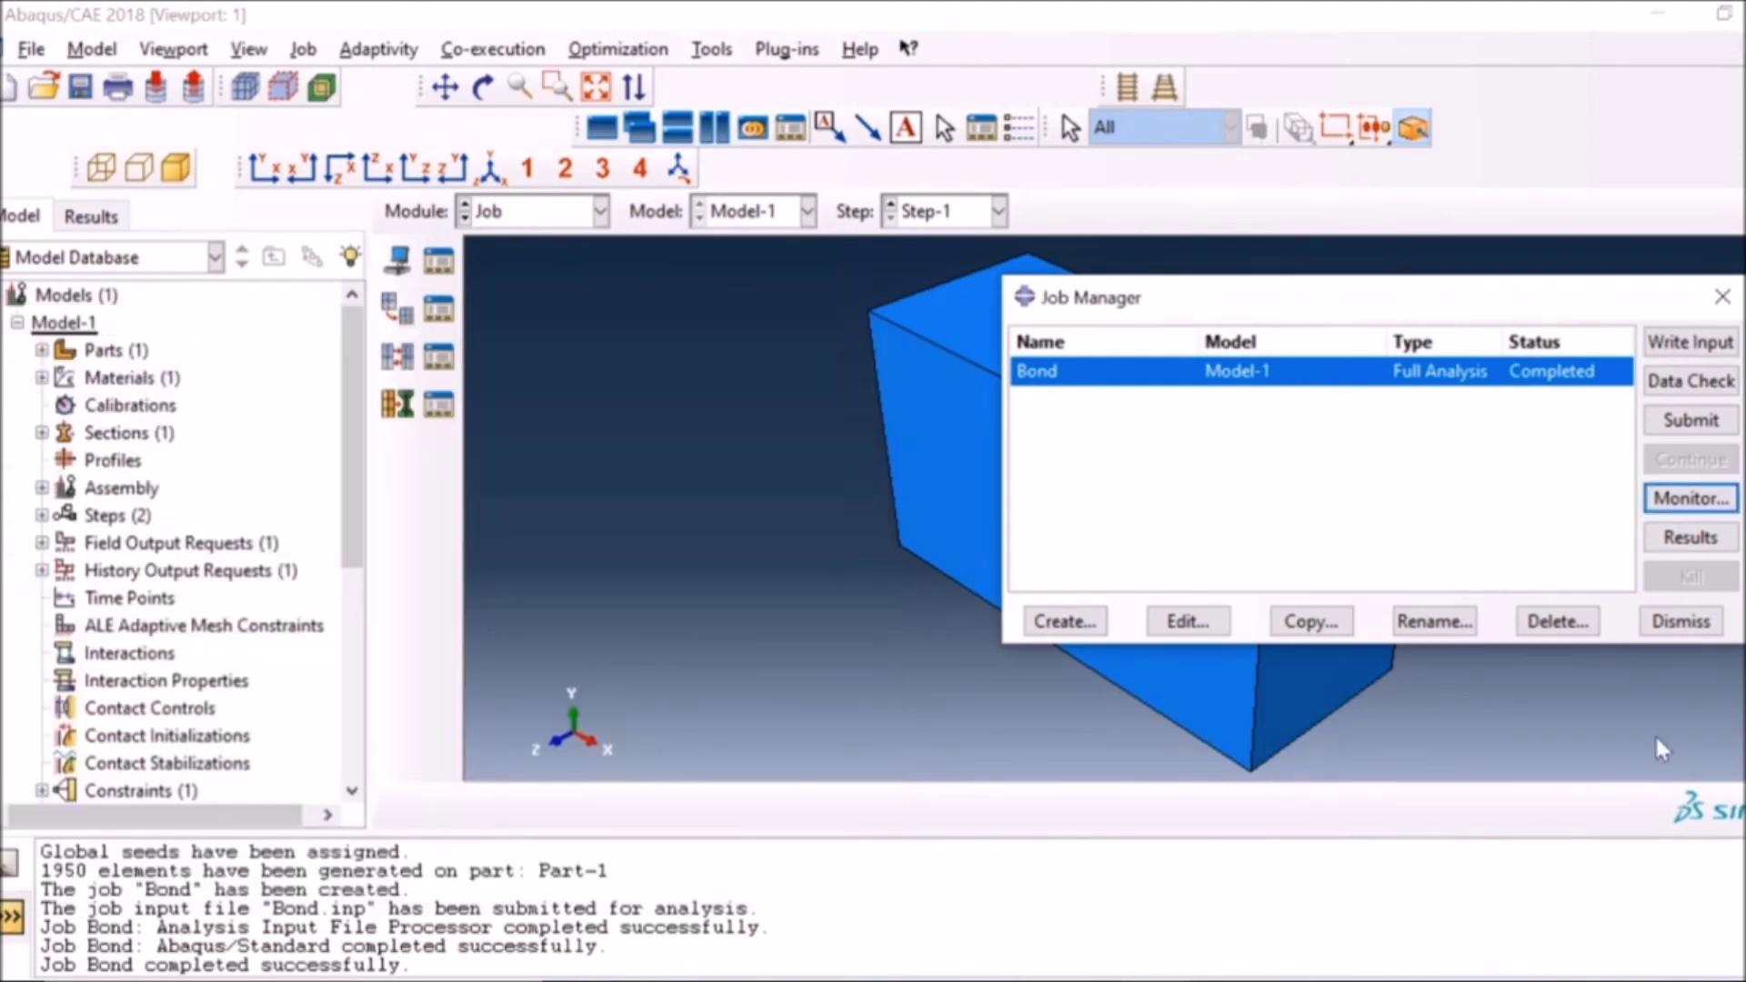
click(1690, 539)
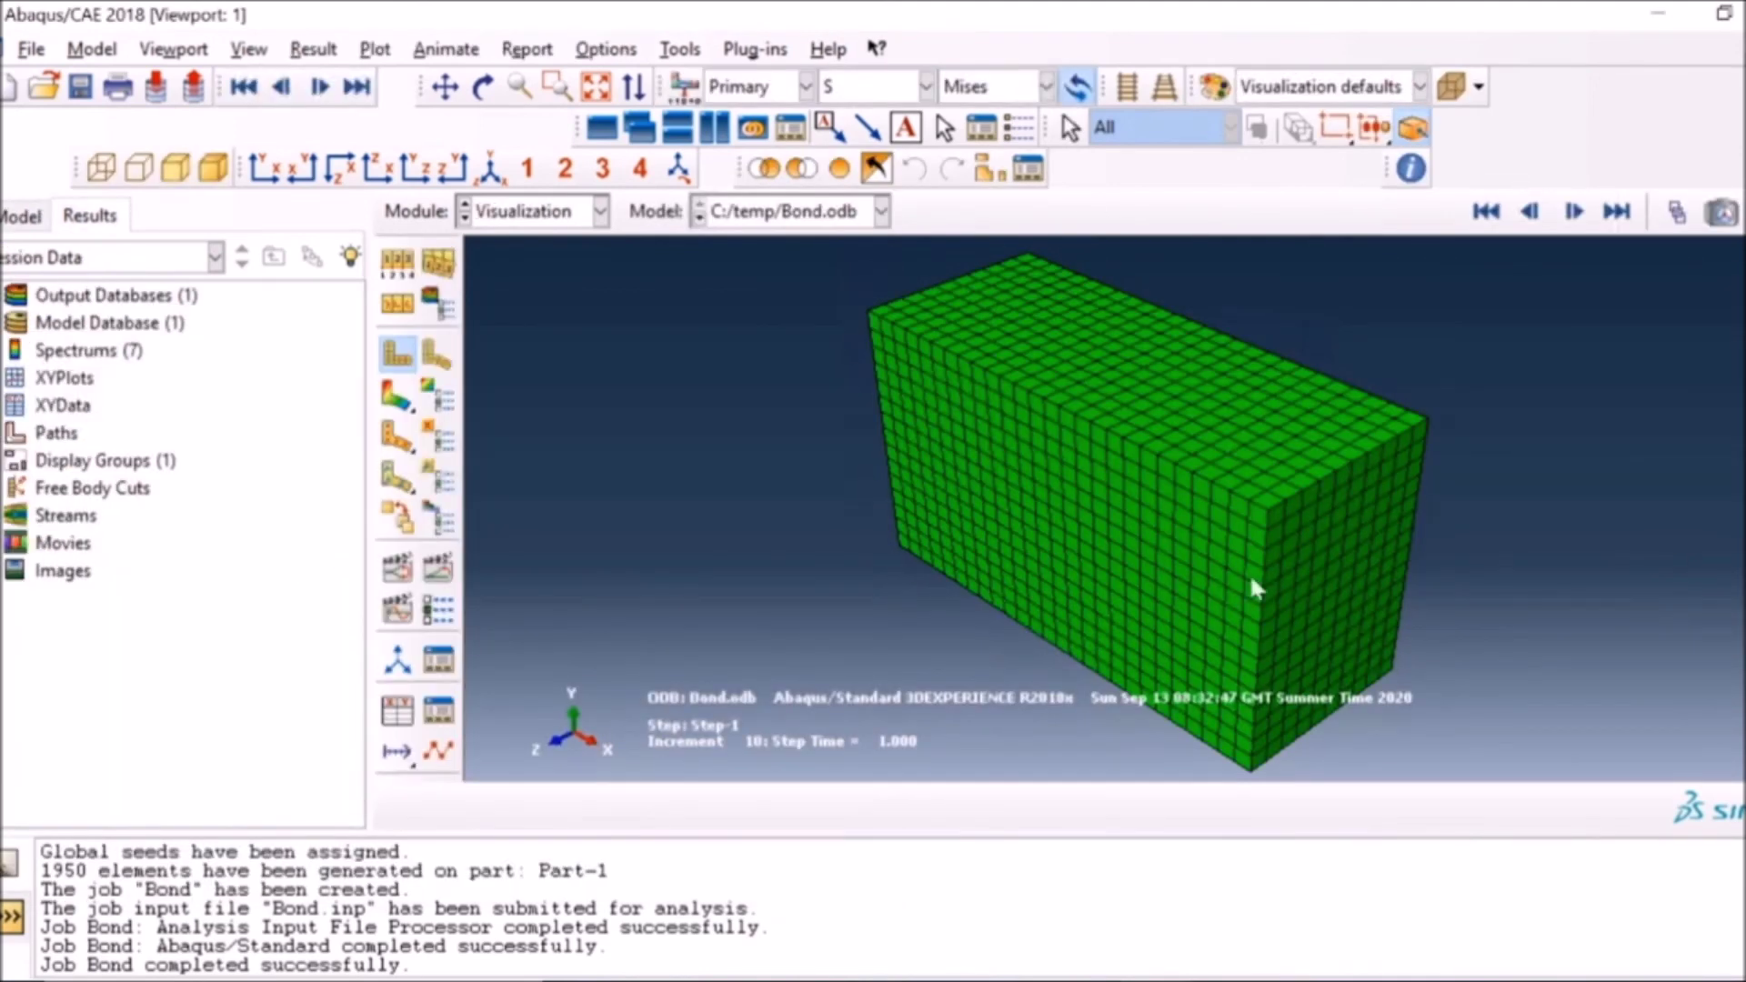
Step: Plot Mises stress contours on the deformed Bond blocks and animate the time history
click(391, 397)
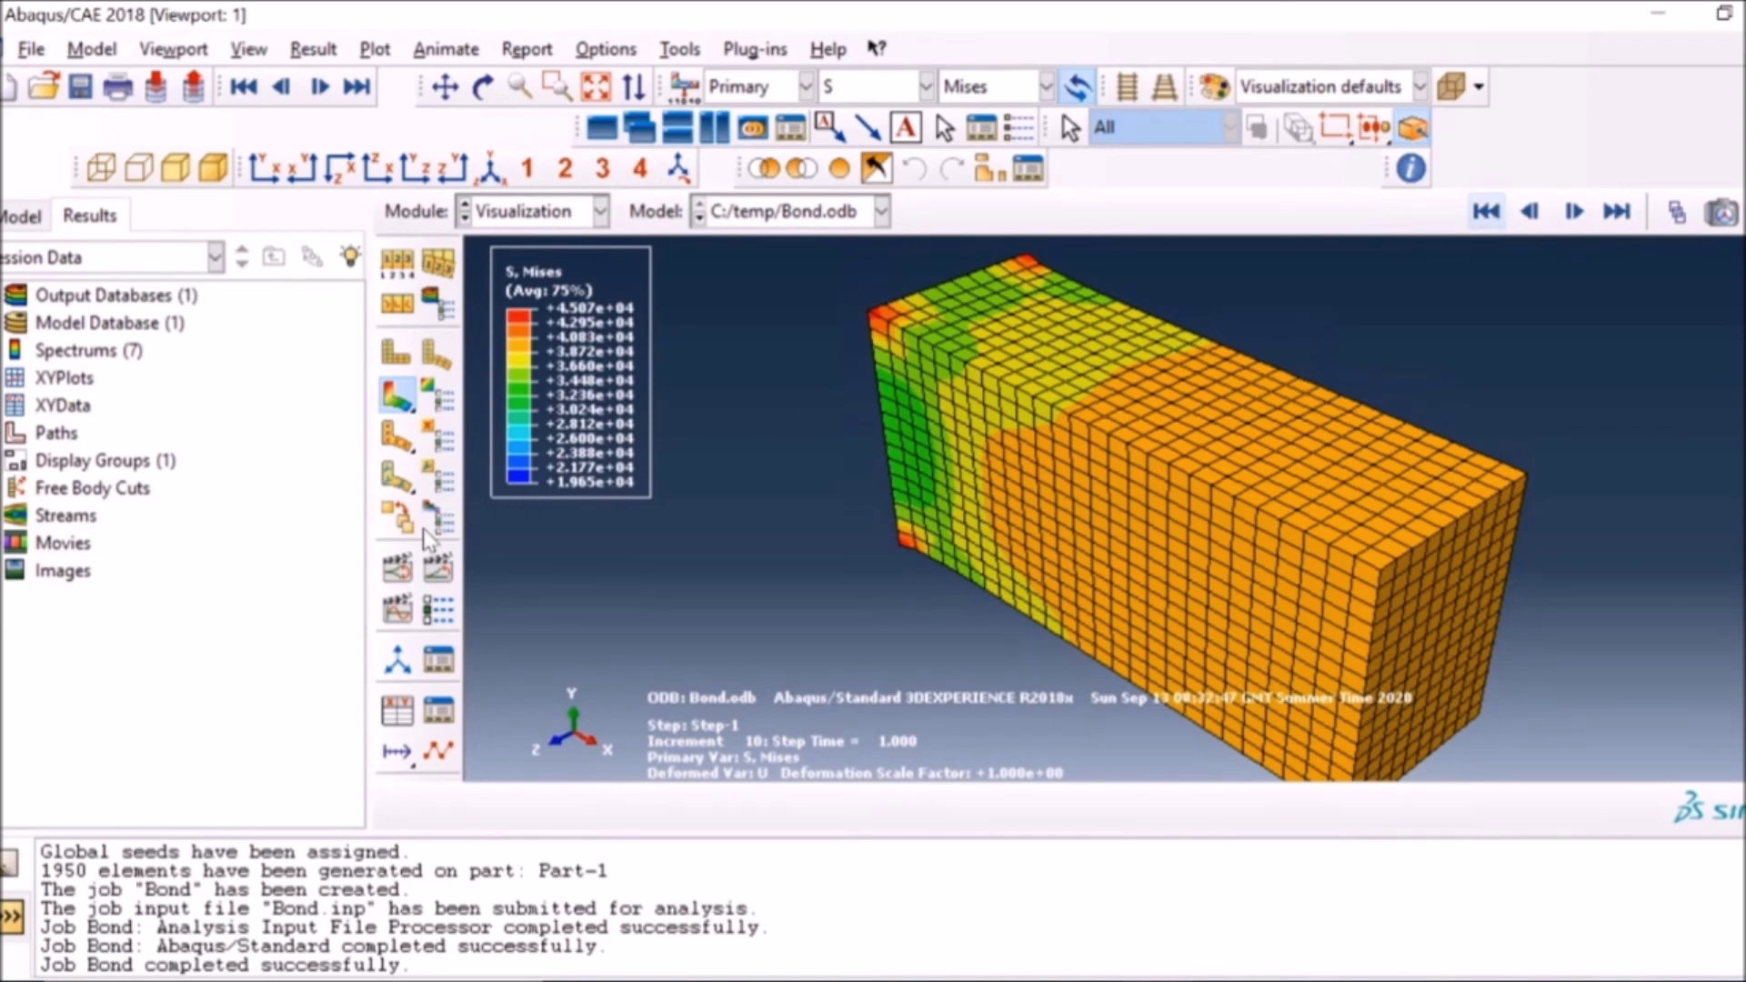
click(438, 569)
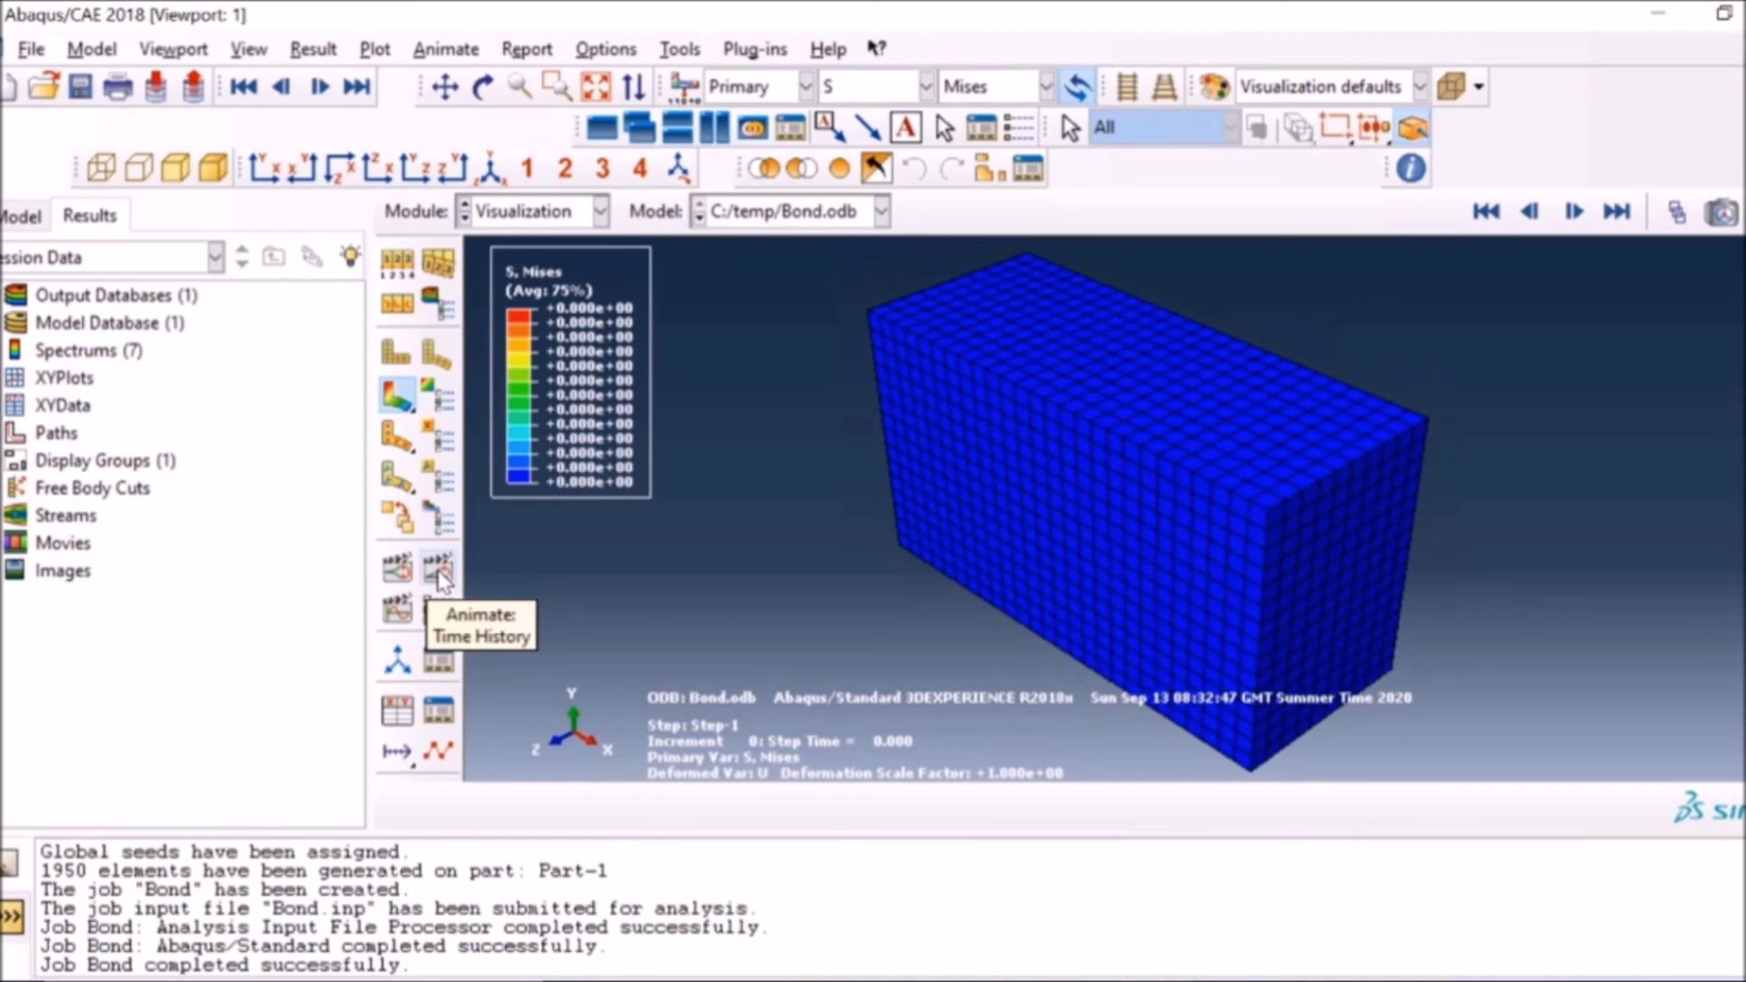
click(439, 573)
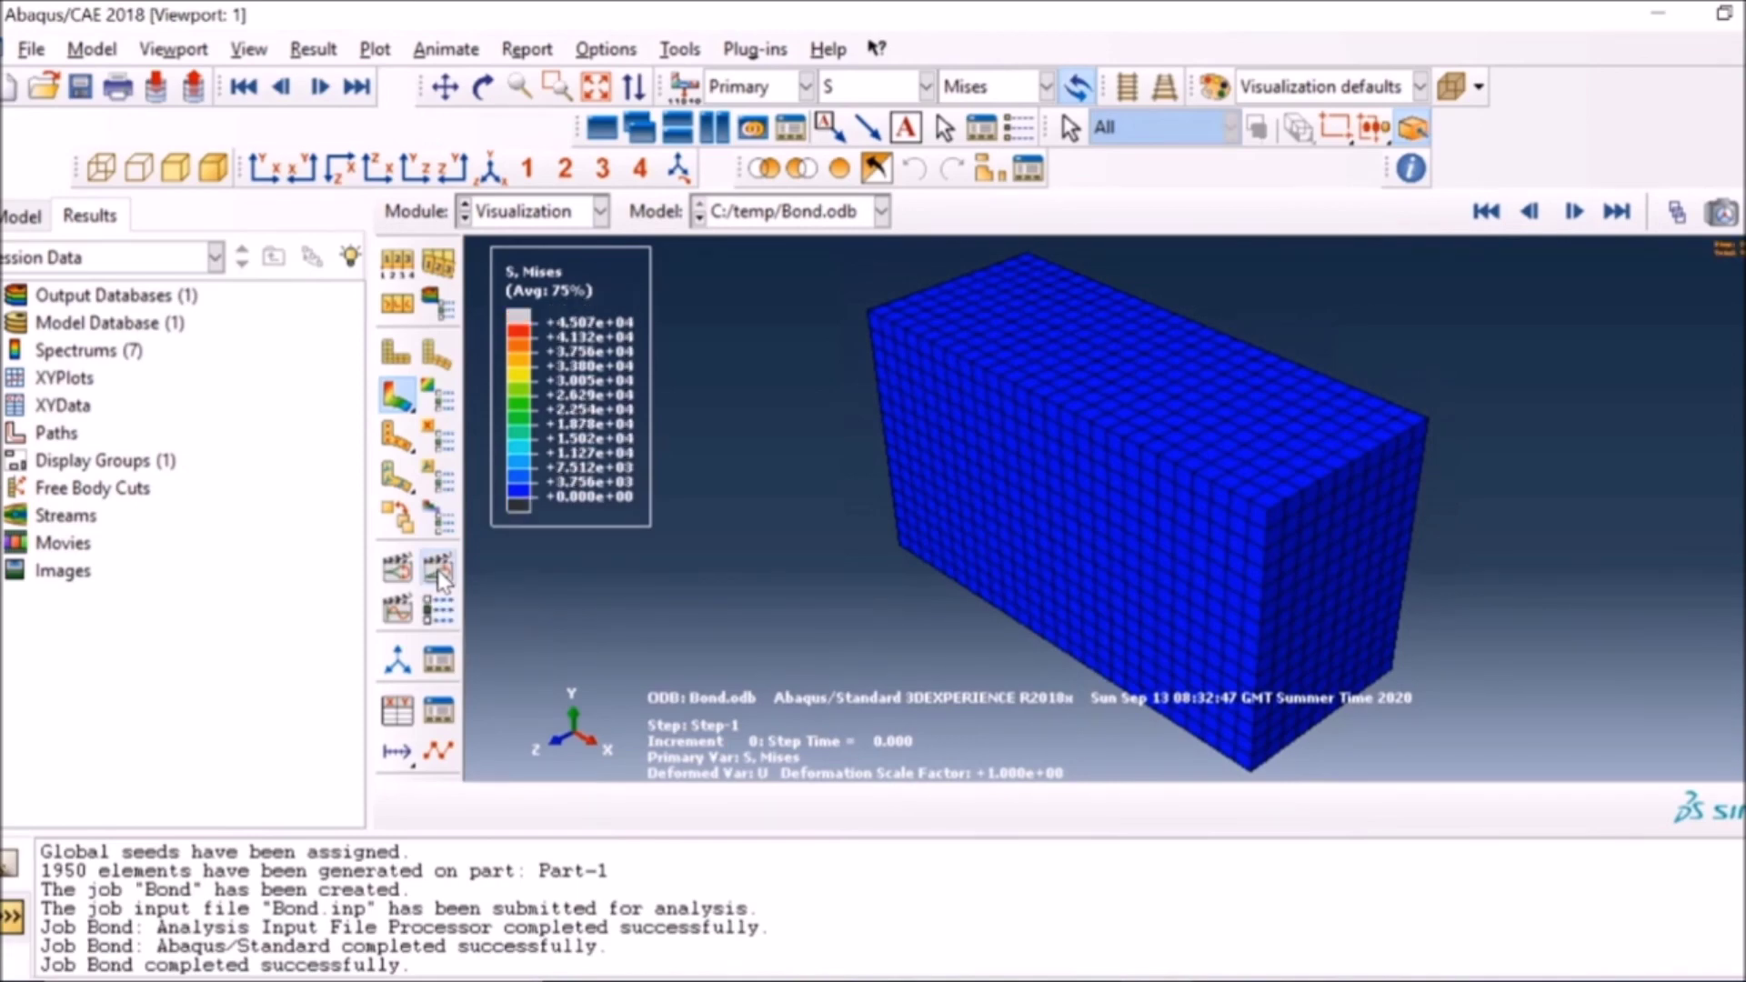